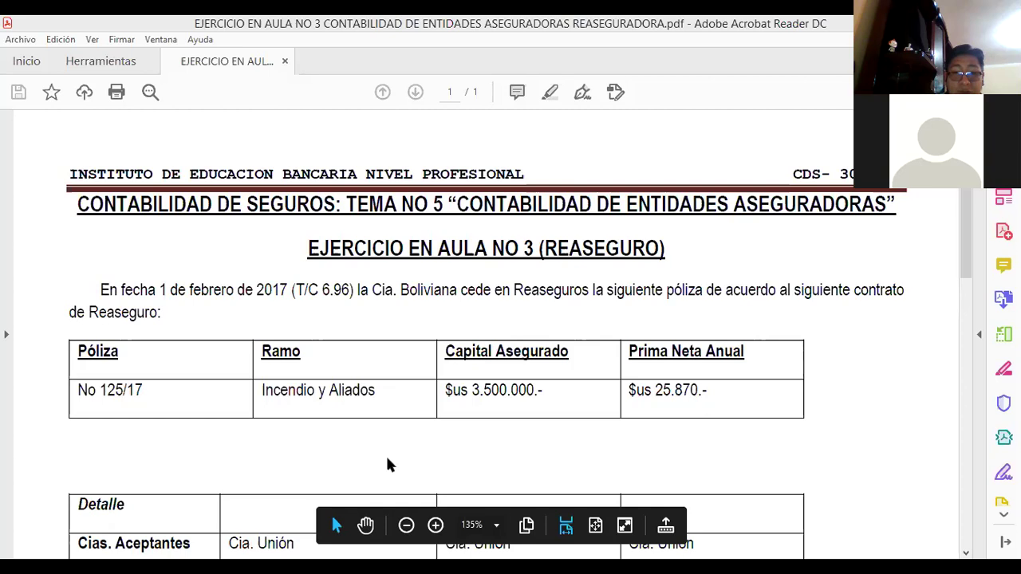
Review the policy data and the three contract types, CUOTA PARTE, 1ER EXCEDENTE and 2DO EXCEDENTE, in the Detalle table.
scroll(387, 439, "down", 3)
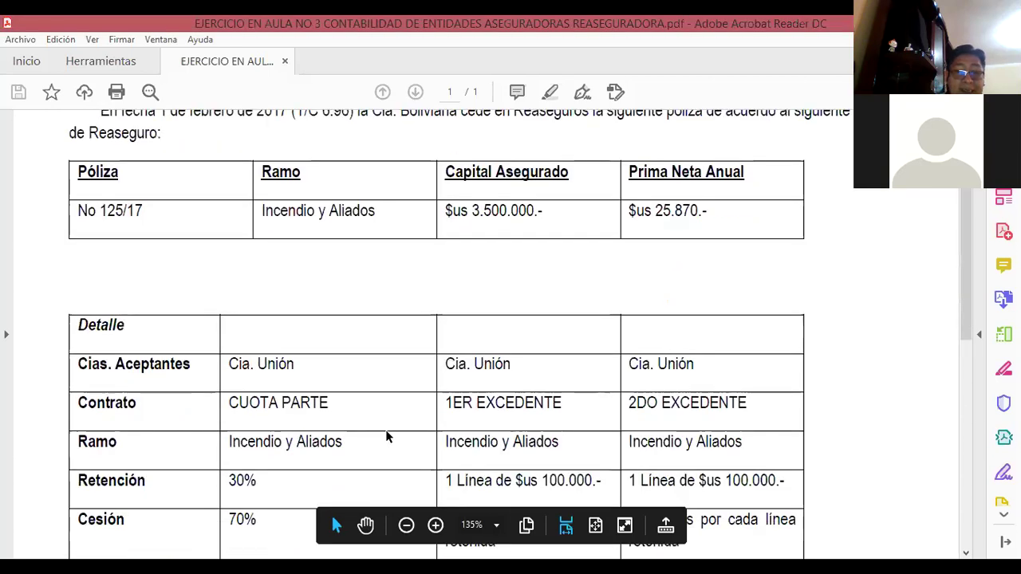
scroll(384, 431, "down", 2)
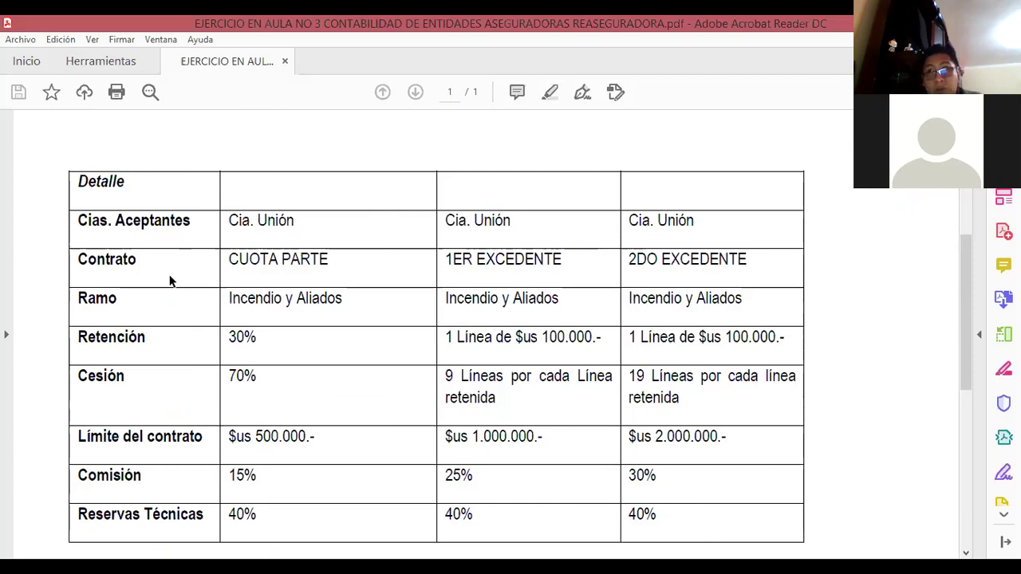
left_click(242, 256)
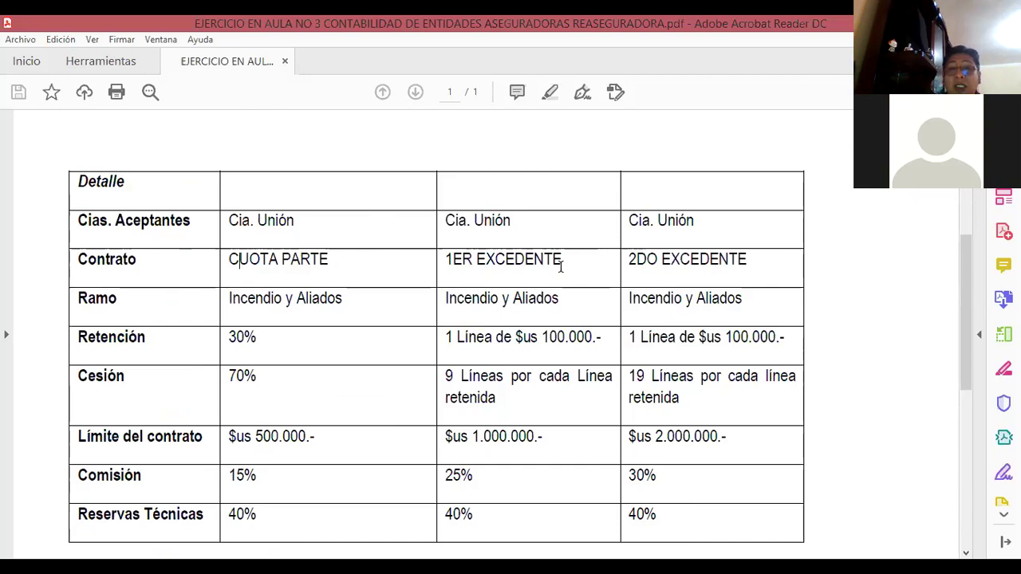
left_click(496, 275)
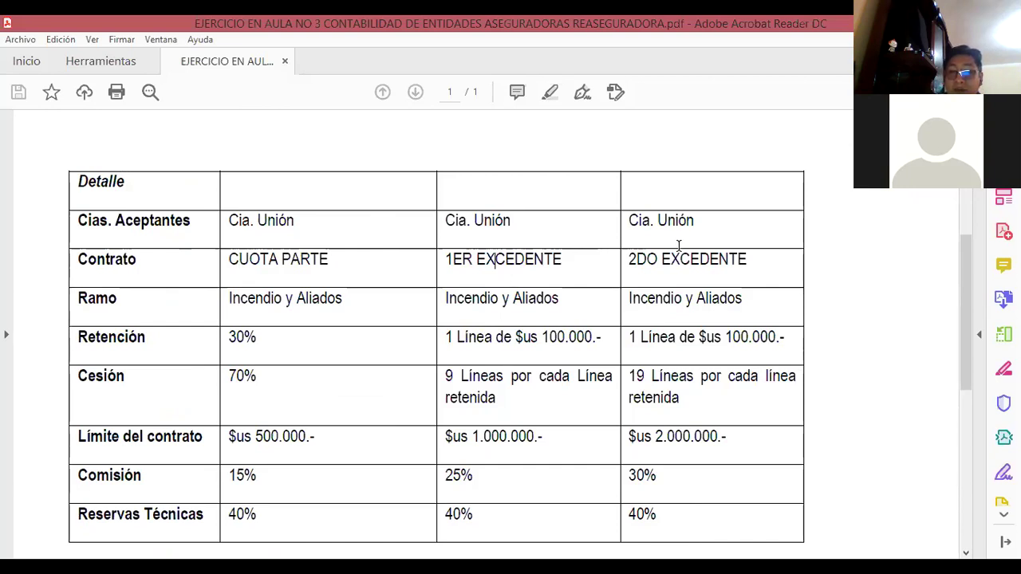
left_click(679, 279)
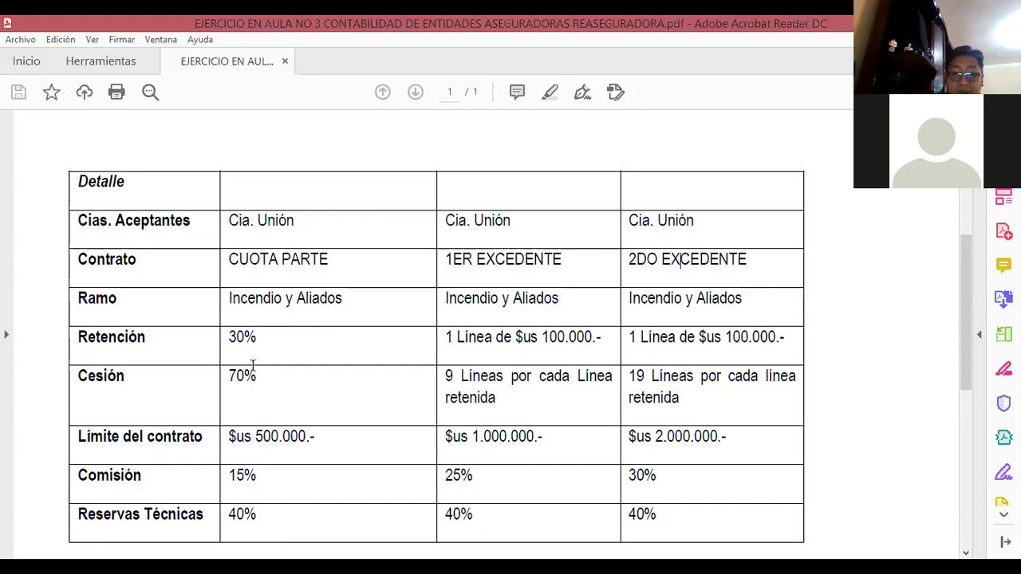
Examine the Límite del contrato amounts for the three reinsurance contracts, selecting the CUOTA PARTE and 1ER EXCEDENTE amounts.
scroll(253, 365, "down", 1)
scroll(253, 363, "down", 1)
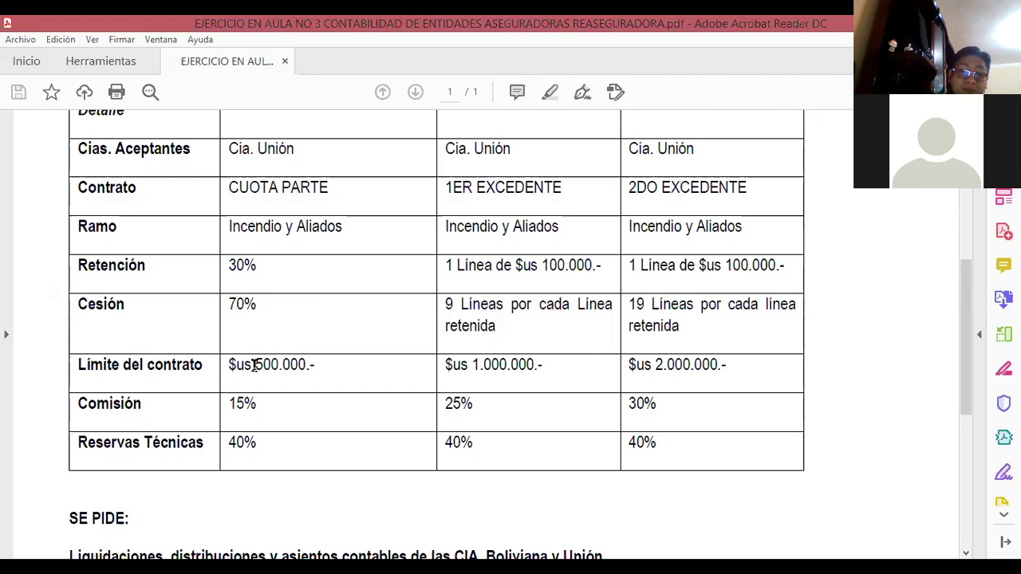
scroll(262, 371, "up", 1)
scroll(283, 349, "down", 2)
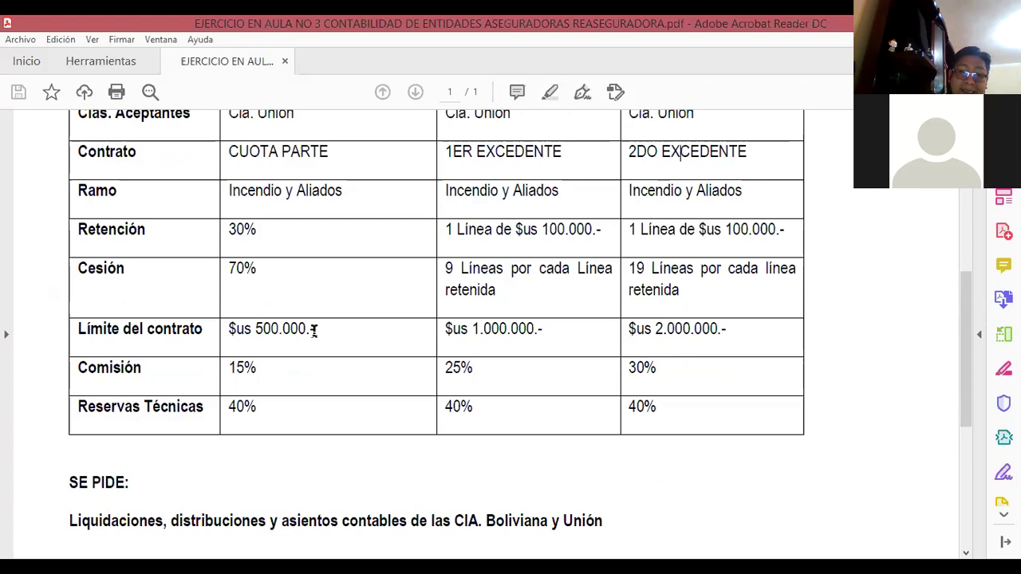
left_click_drag(230, 332, 363, 333)
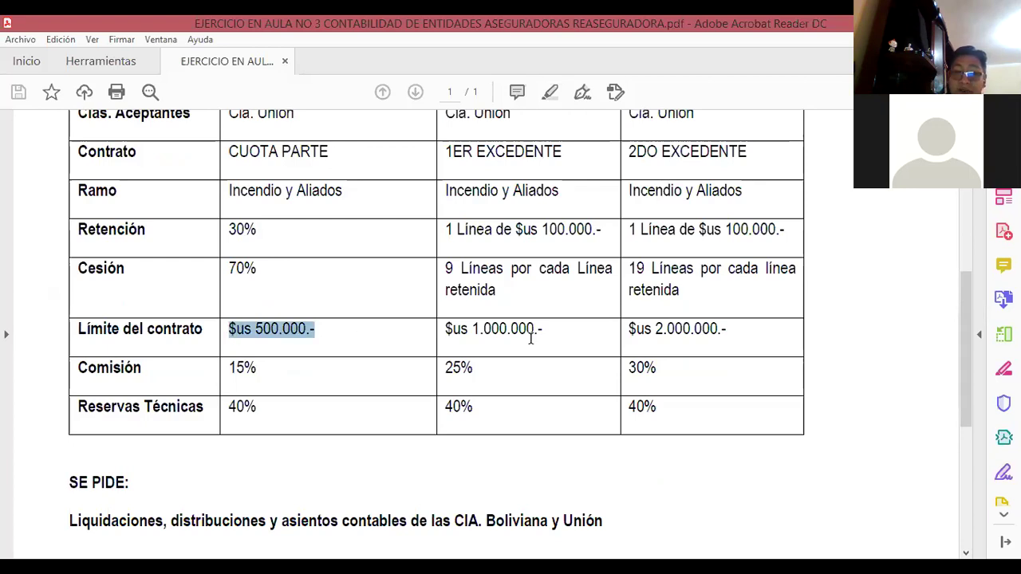
left_click_drag(539, 332, 478, 339)
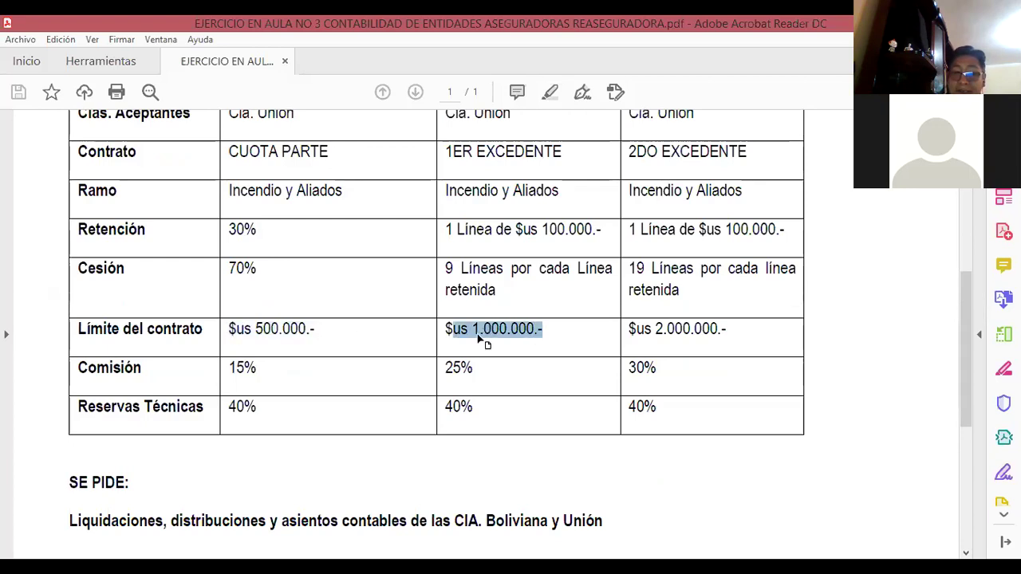
left_click(723, 332)
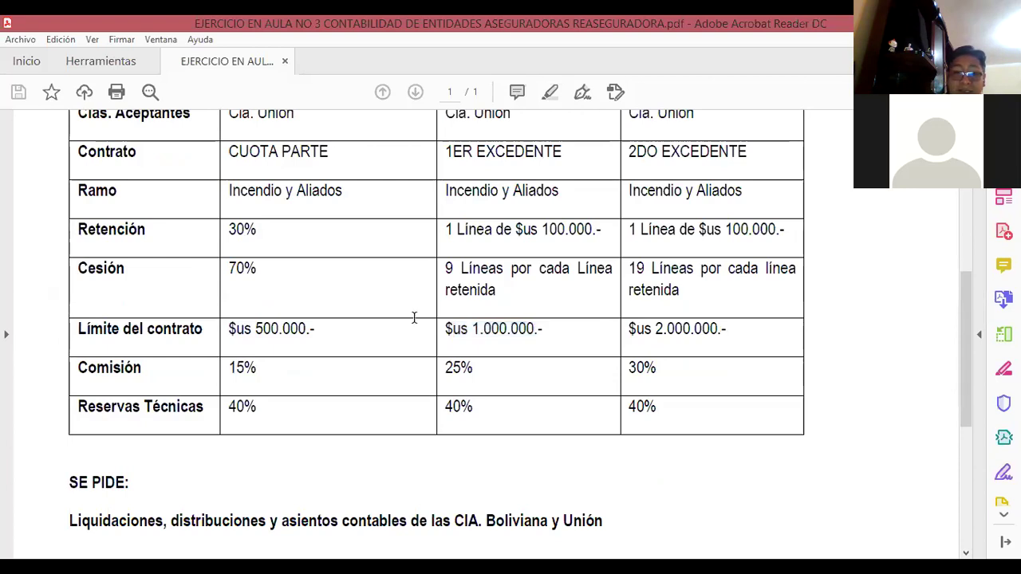
Examine the Comisión percentages of the three reinsurance contracts, selecting the CUOTA PARTE percentage.
scroll(307, 340, "down", 2)
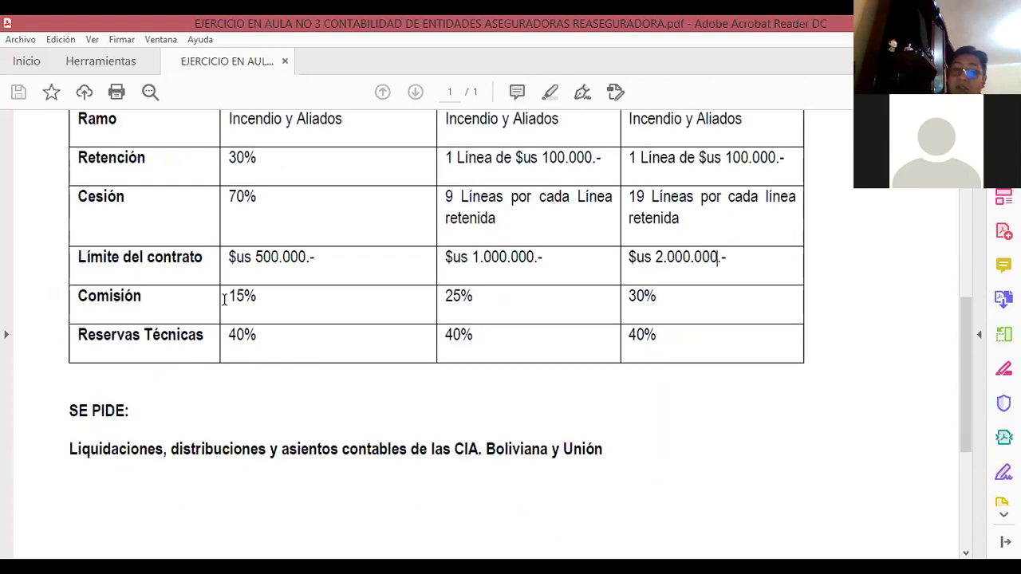
left_click_drag(254, 296, 231, 297)
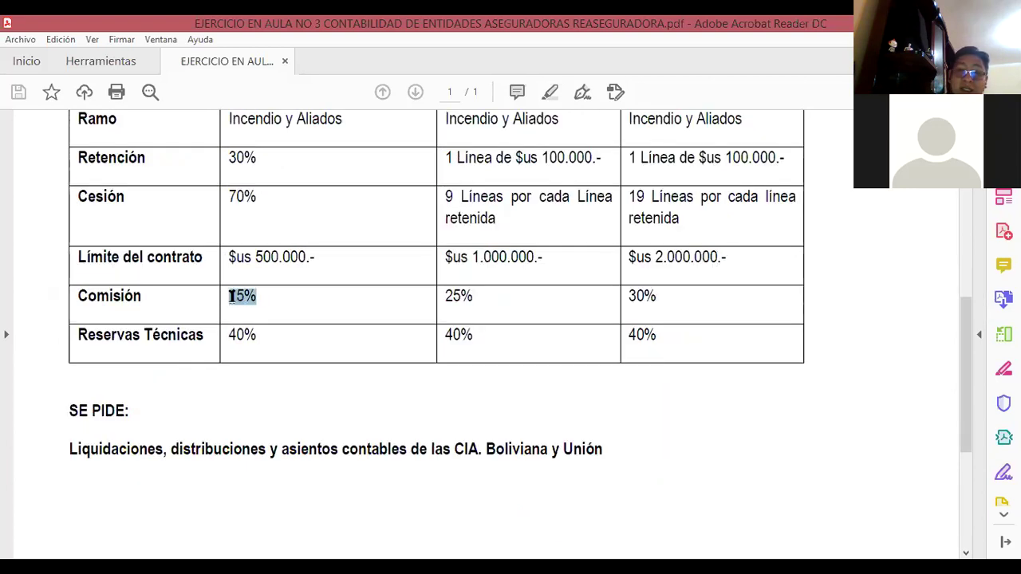
left_click(461, 299)
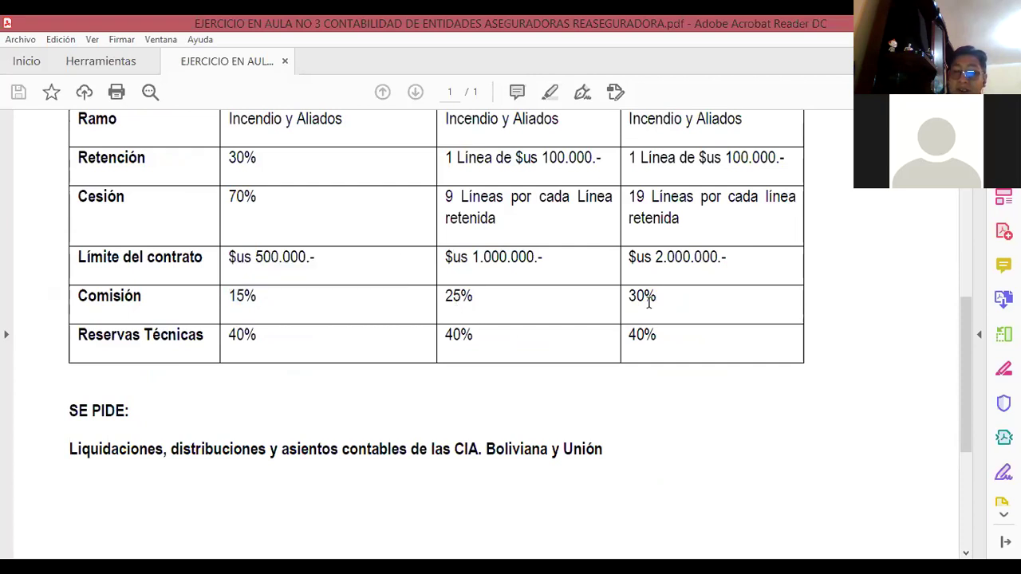
left_click(644, 298)
left_click(627, 301)
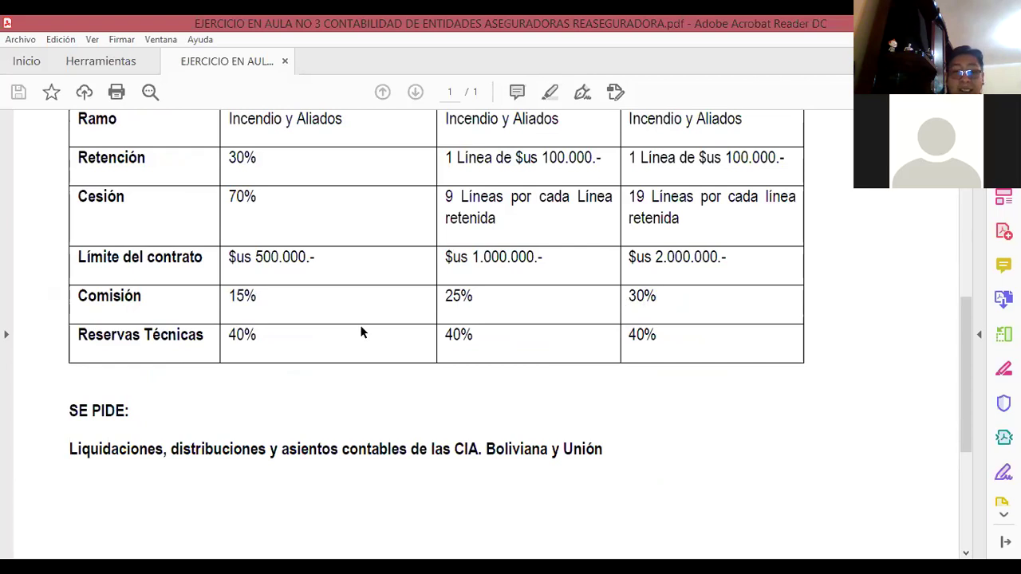
Examine the Reservas Técnicas percentages across the three contracts, selecting the CUOTA PARTE and 1ER EXCEDENTE values.
double_click(253, 340)
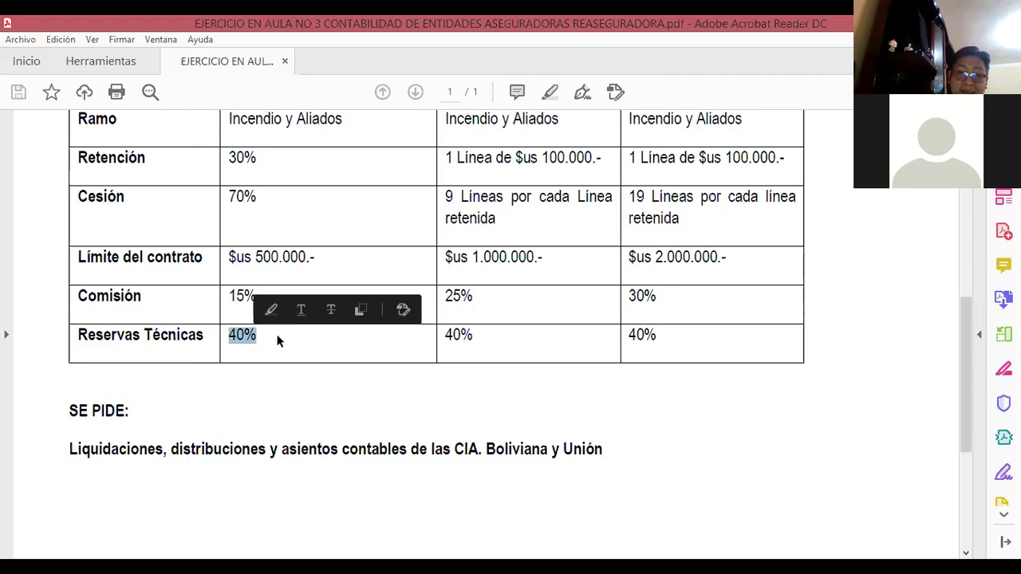
left_click(380, 338)
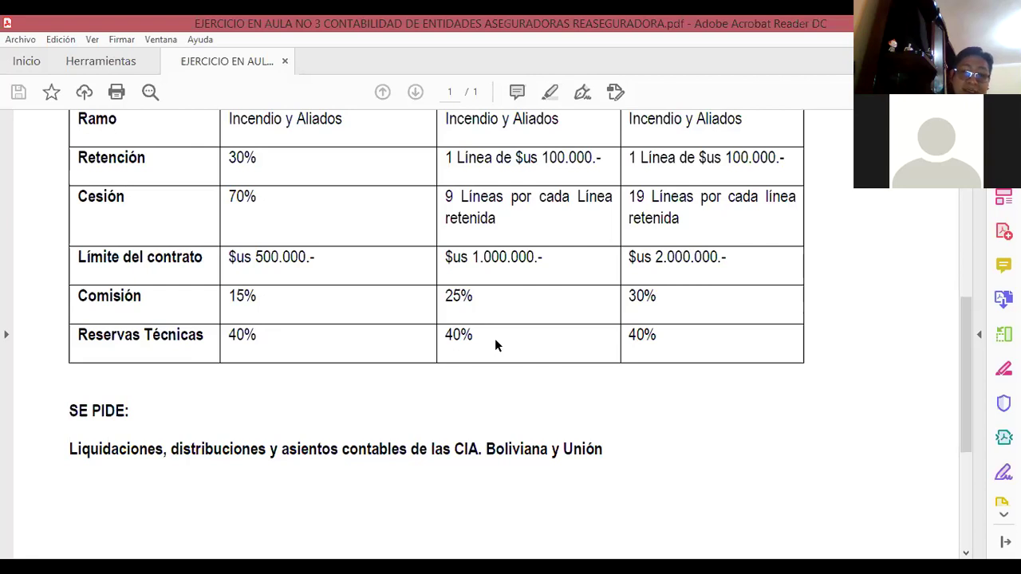
left_click(236, 335)
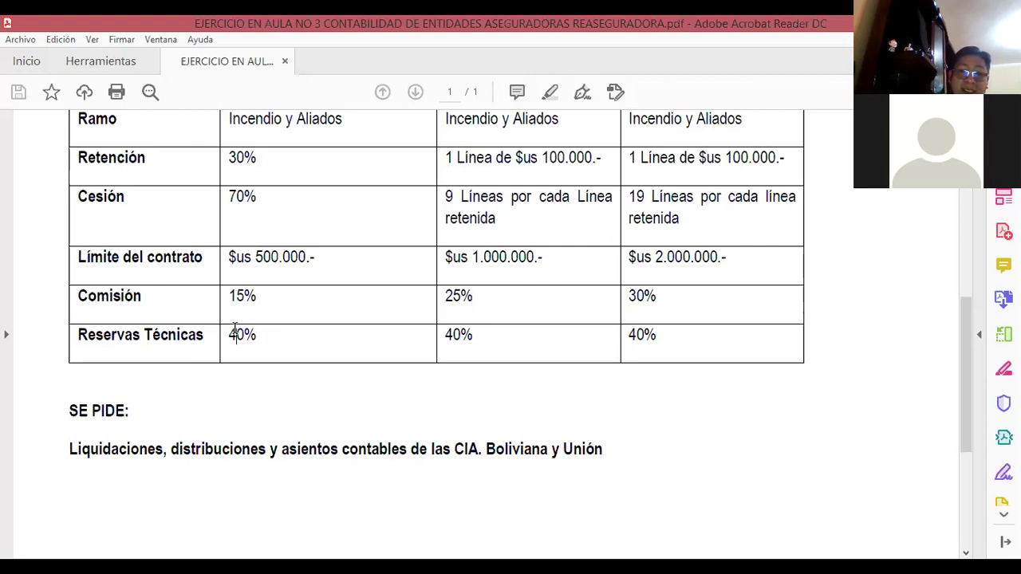
double_click(452, 337)
left_click(662, 337)
double_click(233, 339)
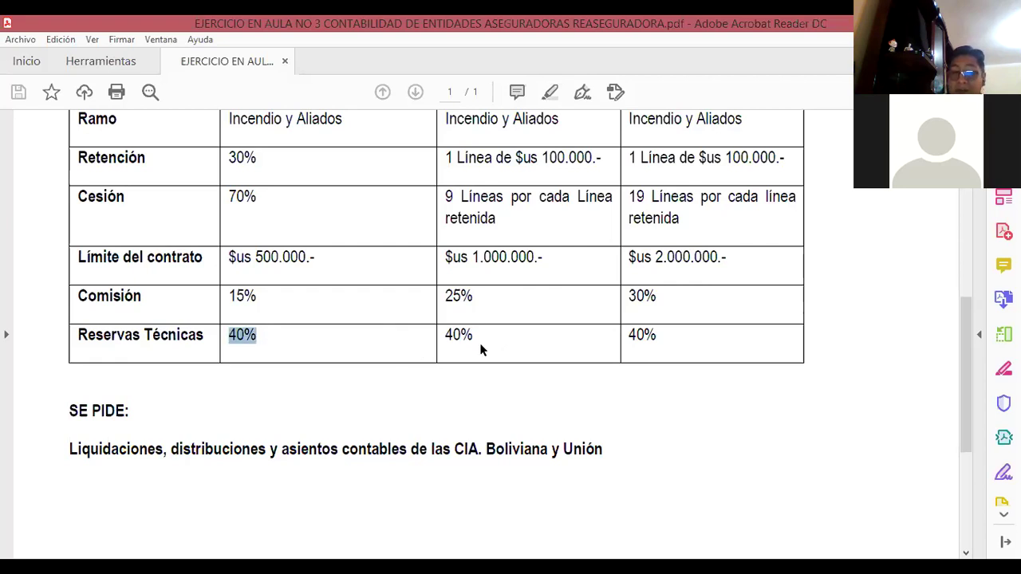
double_click(599, 347)
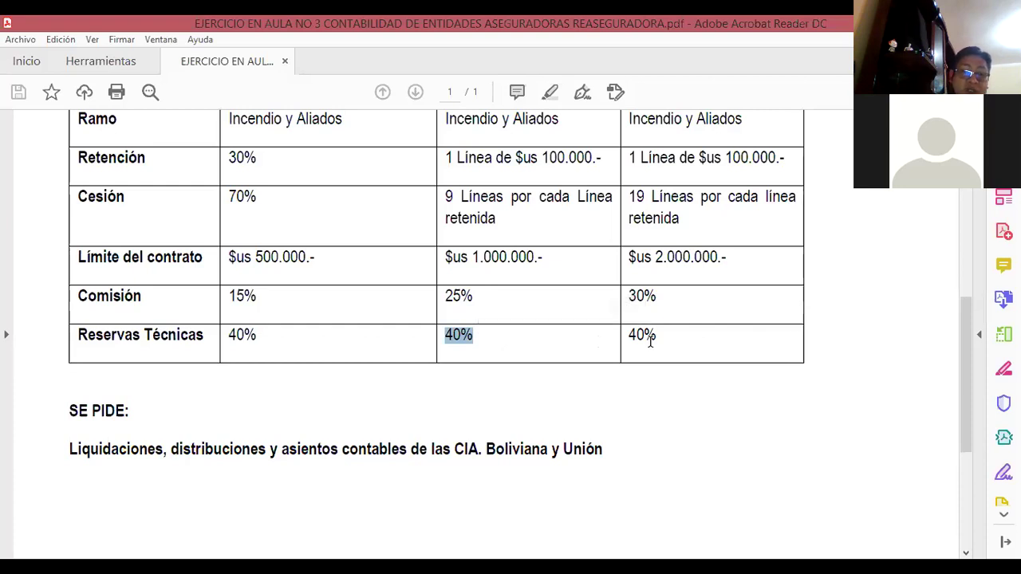
Read the SE PIDE requirements below the table and review the policy and contract tables again.
scroll(203, 416, "down", 2)
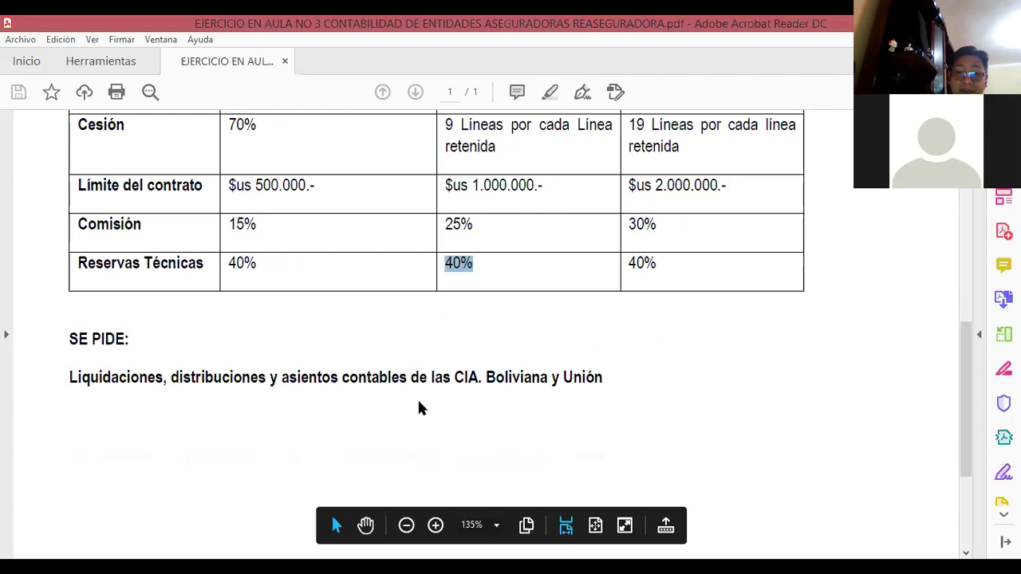
scroll(549, 414, "up", 3)
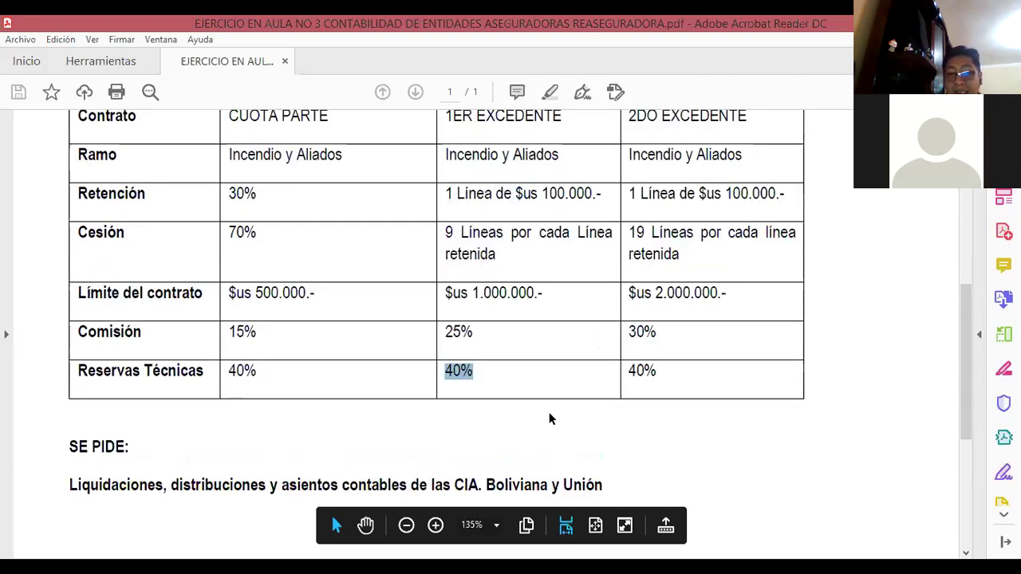
scroll(551, 409, "down", 3)
scroll(560, 409, "up", 10)
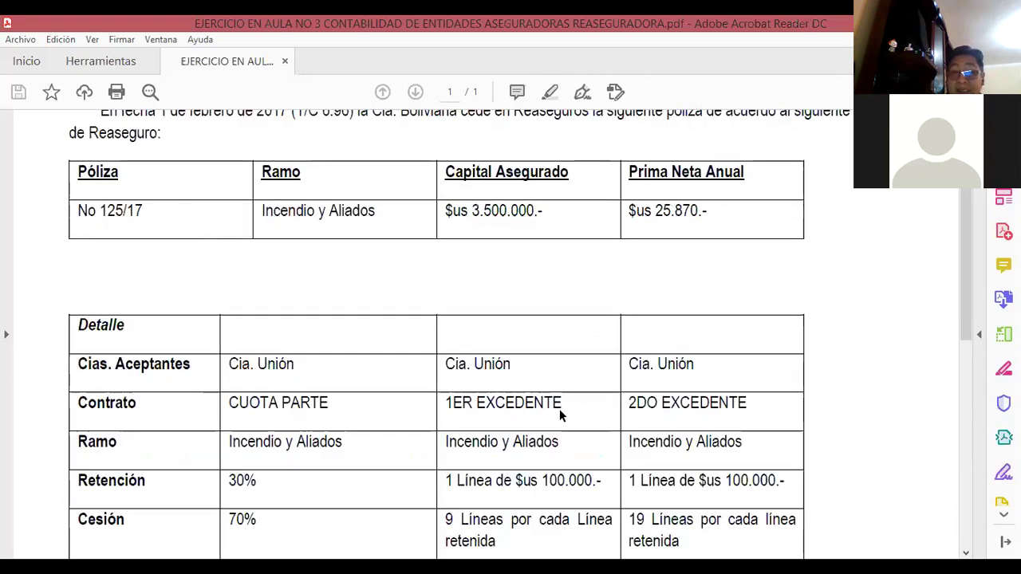
scroll(559, 410, "down", 4)
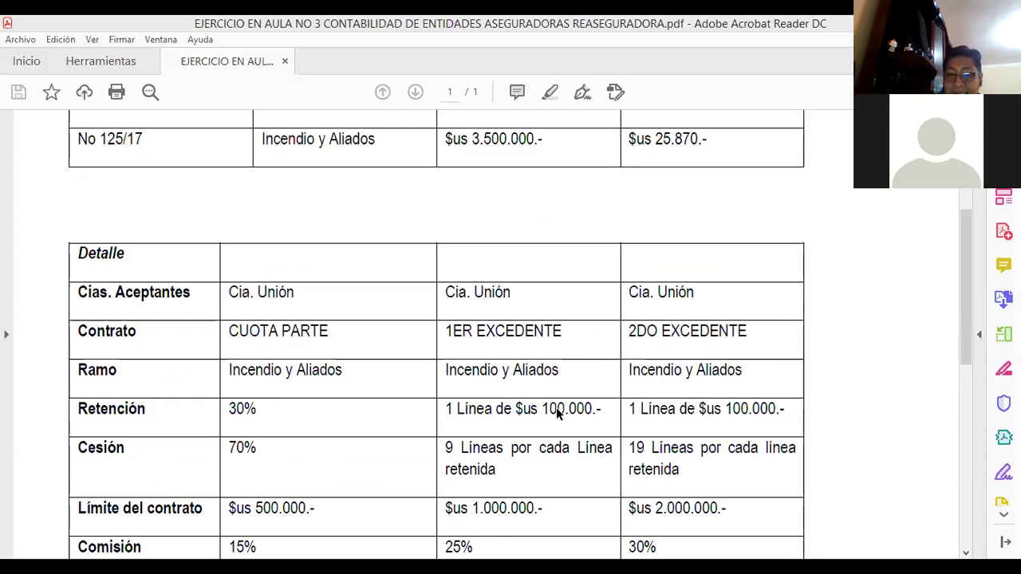
Switch to the Excel workbook EJERCICIO EN AULA 3 REASEGURO and enlarge the sheet to 160%.
key("alt+Tab")
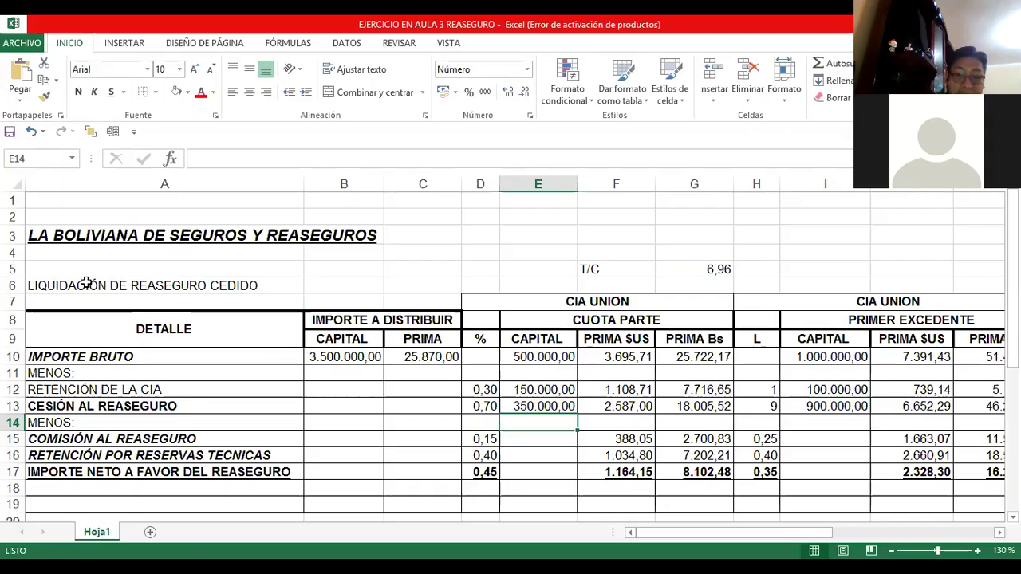
left_click(86, 283)
key("Down")
key("Down")
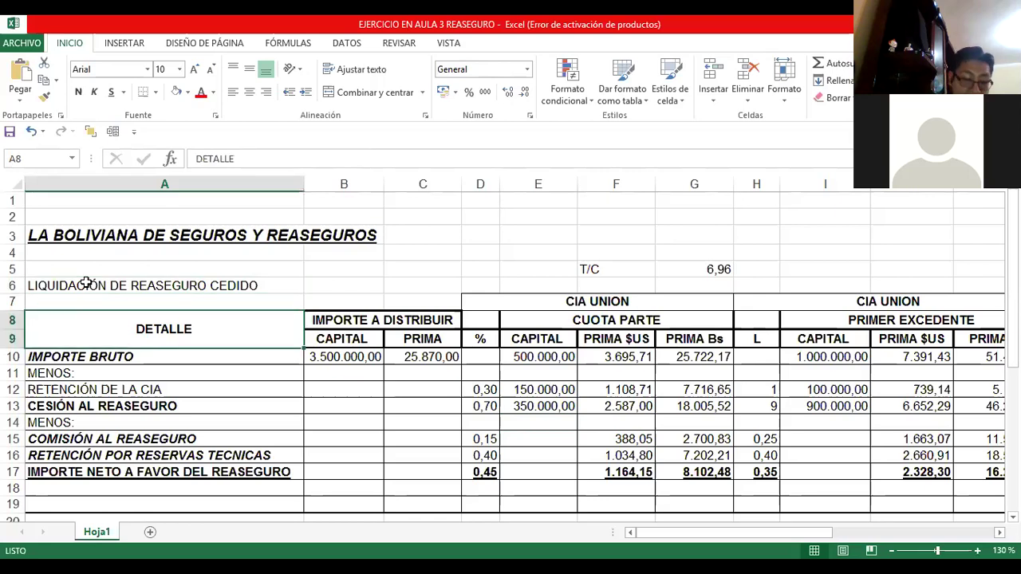
scroll(271, 332, "up", 1)
scroll(272, 333, "up", 1)
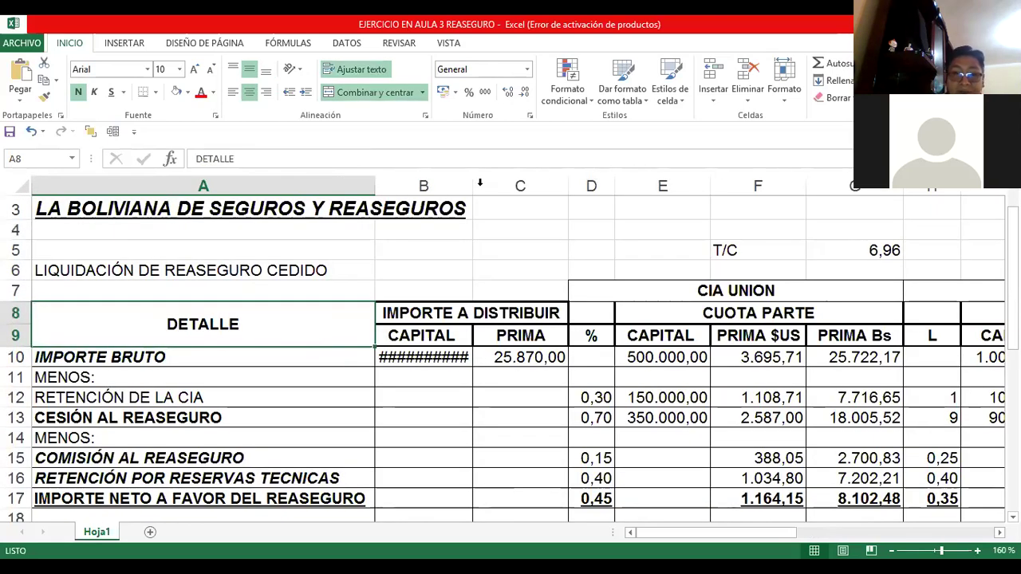
Point out the DETALLE header and select the LIQUIDACIÓN DE REASEGURO CEDIDO title in cell A6.
left_click(125, 371)
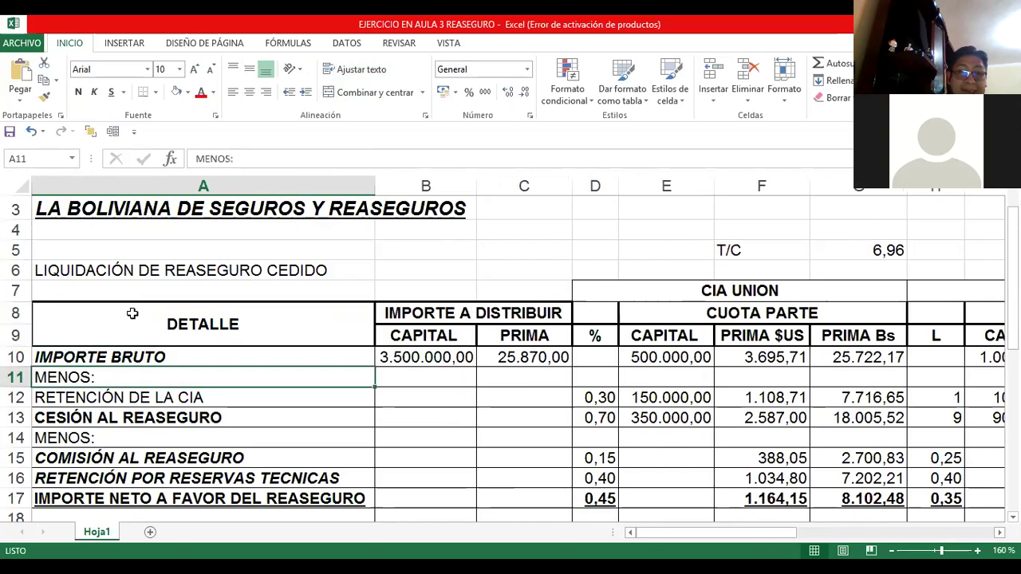
left_click(127, 317)
left_click(103, 273)
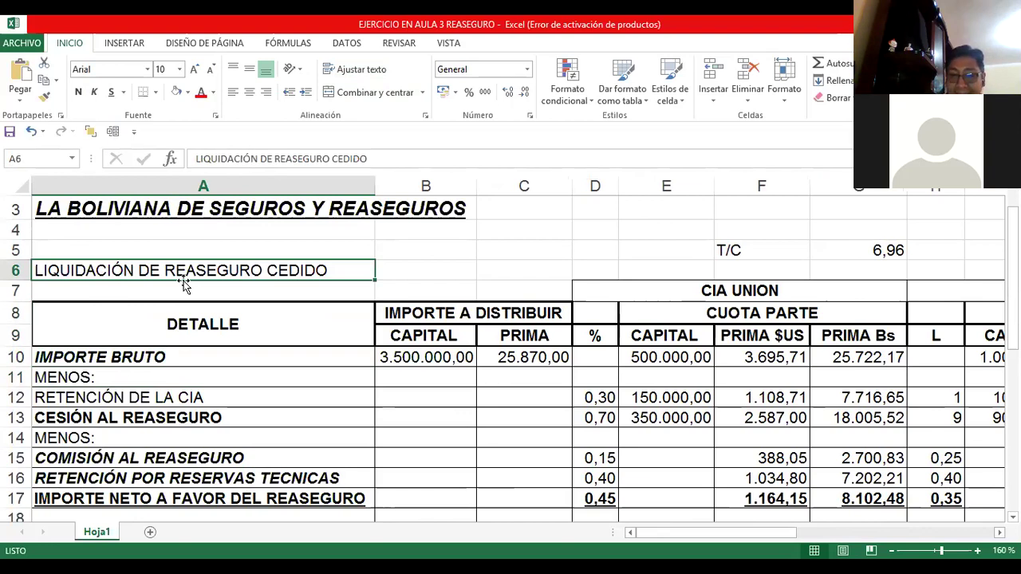
Go through the DETALLE column's settlement rows from the header down to RETENCIÓN POR RESERVAS TECNICAS.
left_click(183, 286)
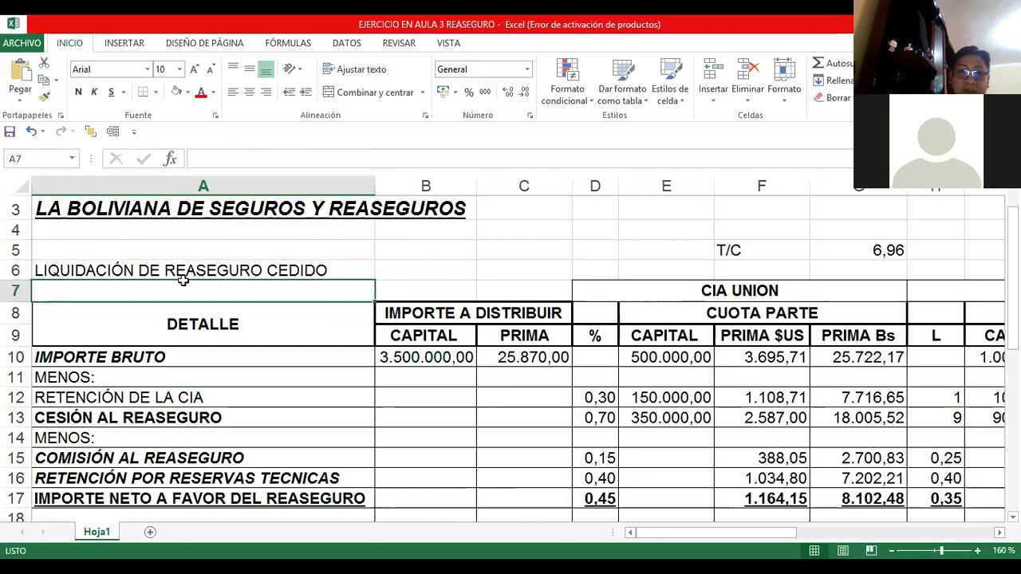
key("Down")
key("Down")
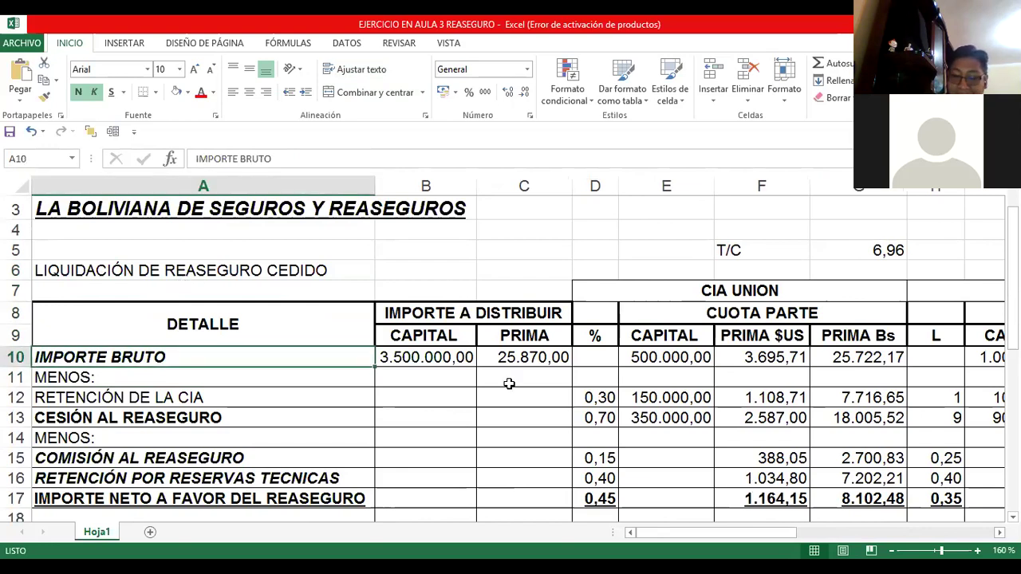
key("Down")
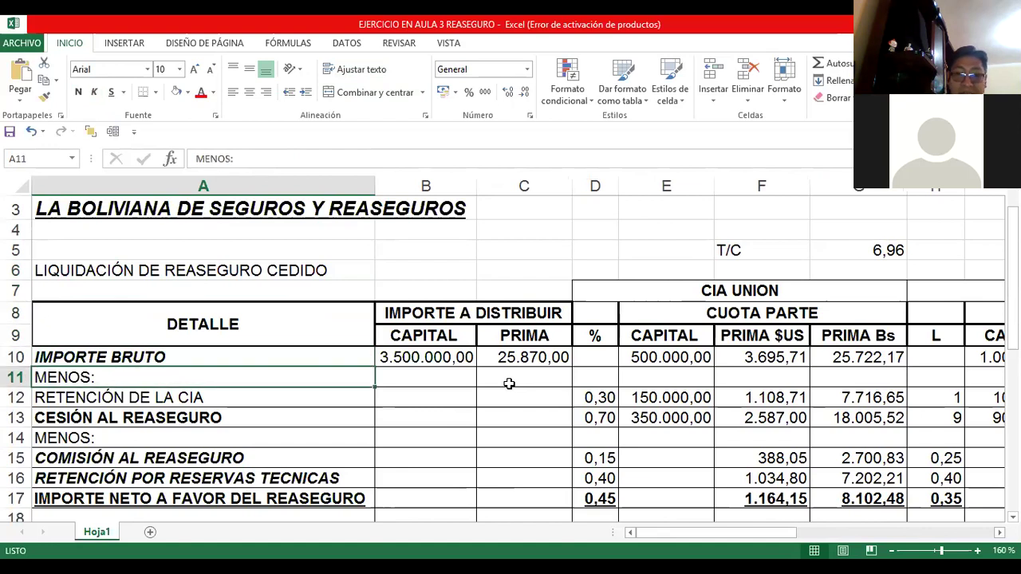
key("Down")
key("Down")
key("Down")
key("Down")
key("Down")
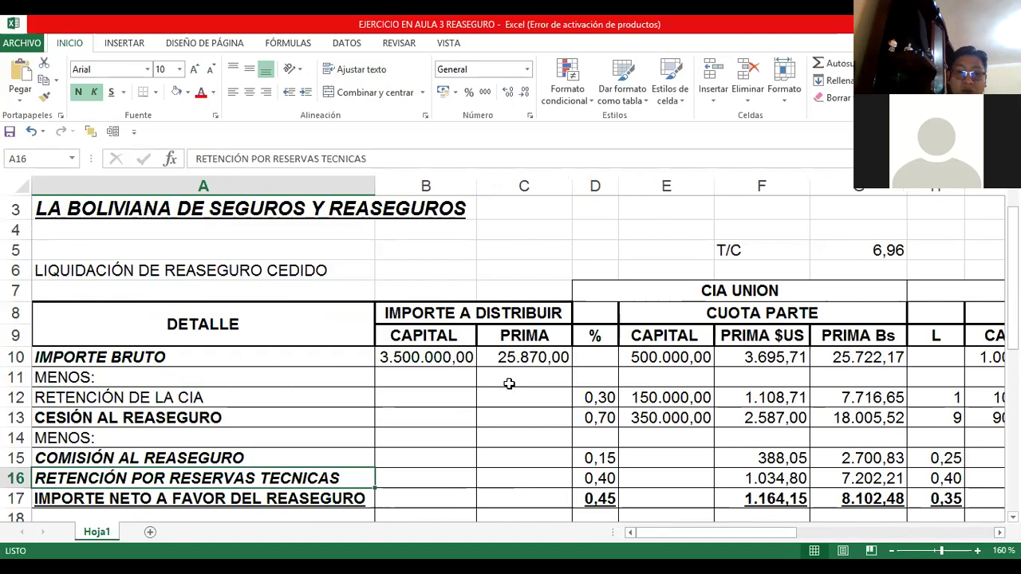
Go back up through the DETALLE column's rows to the empty cell A7 above the header.
key("Up")
key("Up")
key("Up")
key("Up")
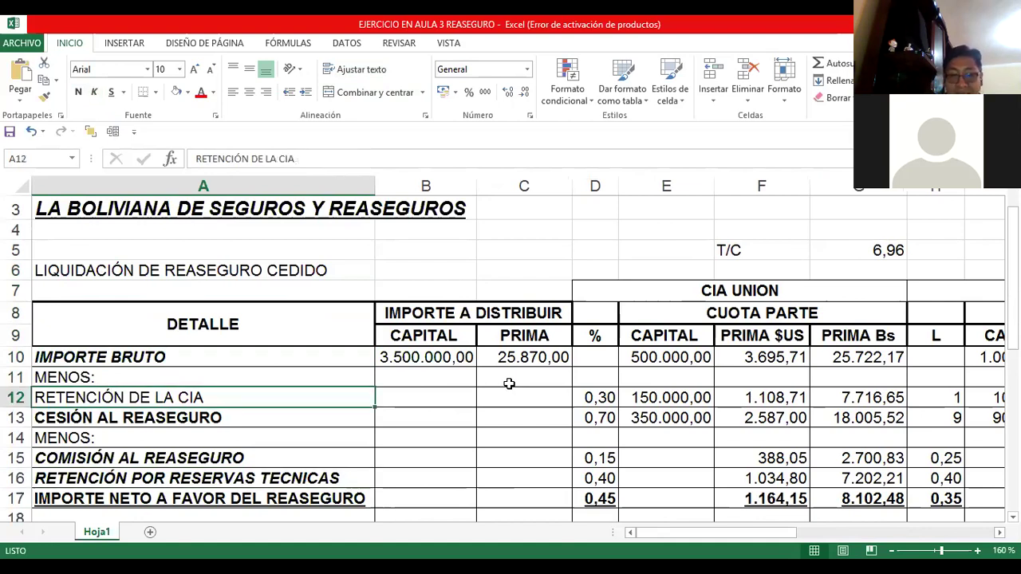
key("Up")
key("Up")
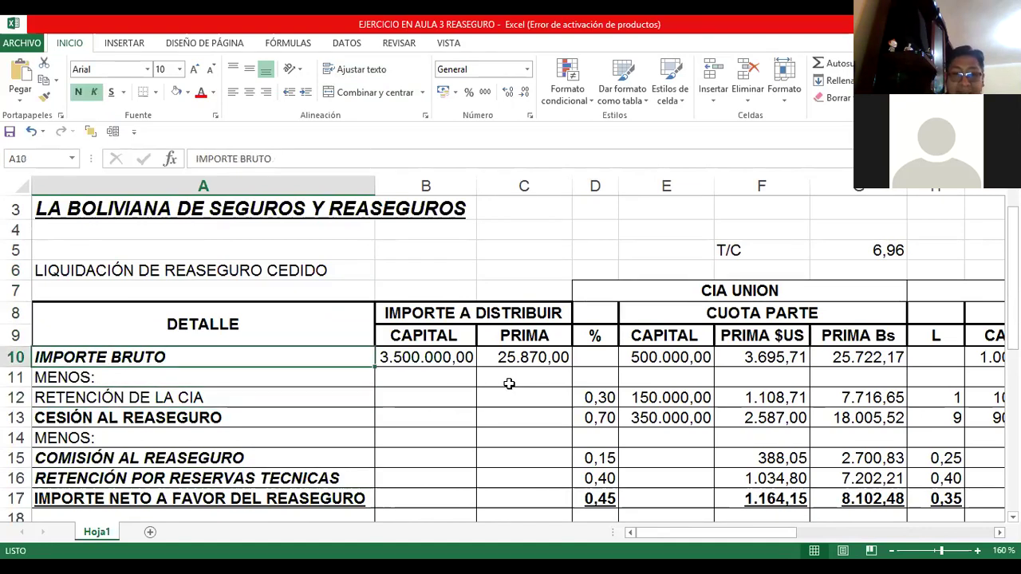
key("Up")
key("Up")
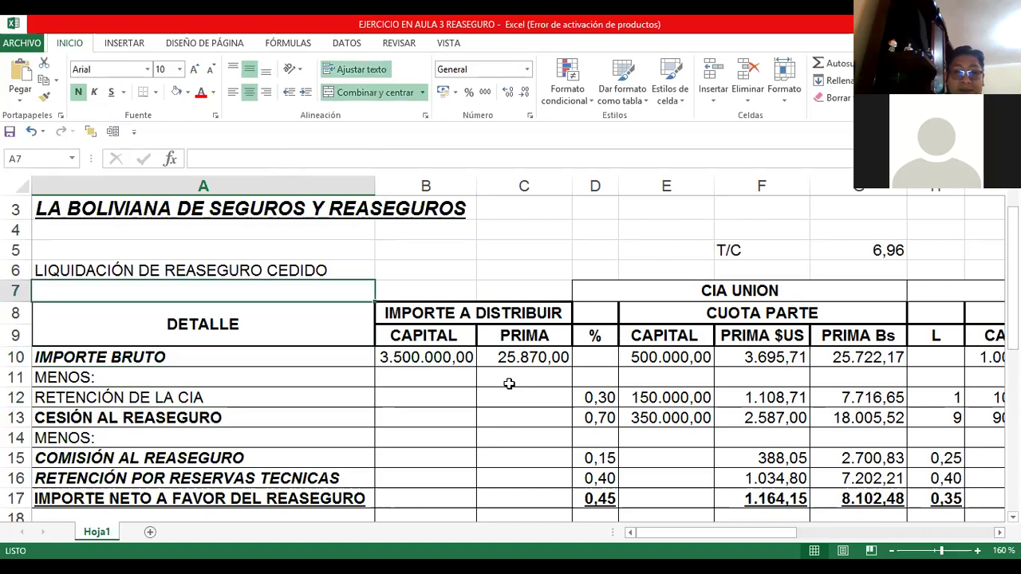
Go over the heading cells above the table in column A, including the LIQUIDACIÓN DE REASEGURO CEDIDO title in A6.
key("Up")
key("Up")
key("Up")
key("Up")
key("Down")
key("Down")
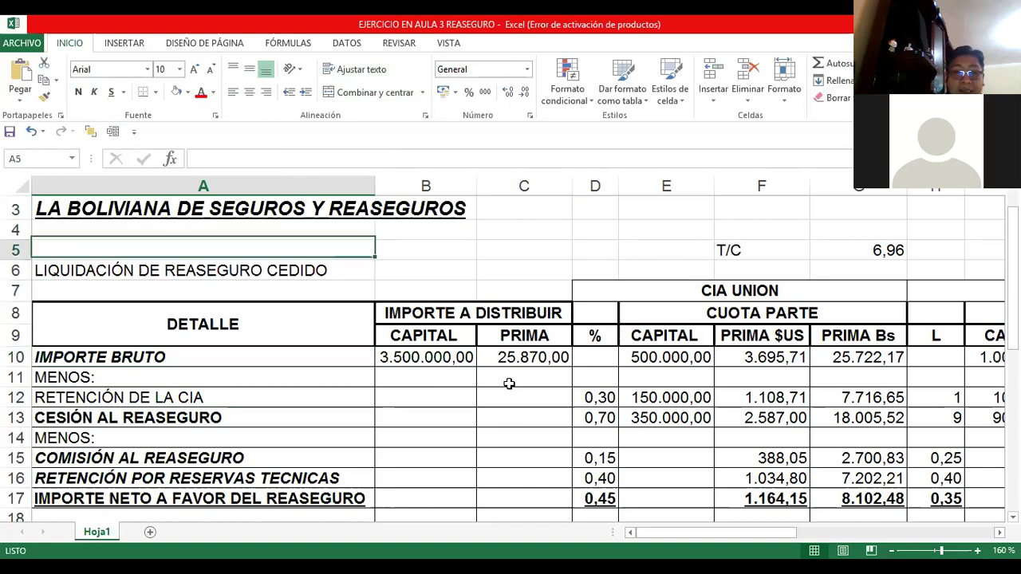
key("Down")
key("Down")
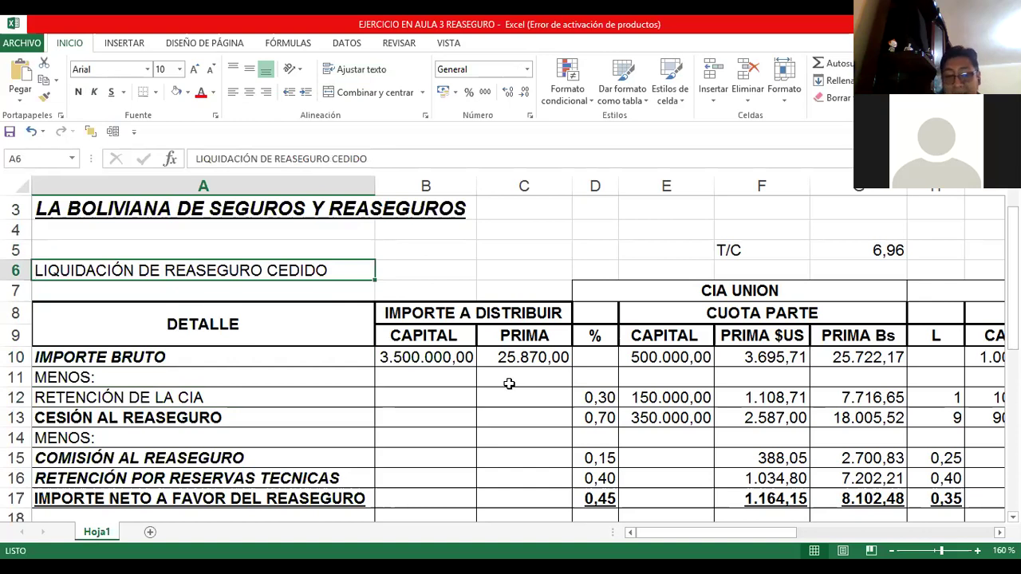
Highlight the DETALLE column in yellow from its header down to IMPORTE NETO A FAVOR DEL REASEGURO (A8:A17).
key("Down")
key("Down")
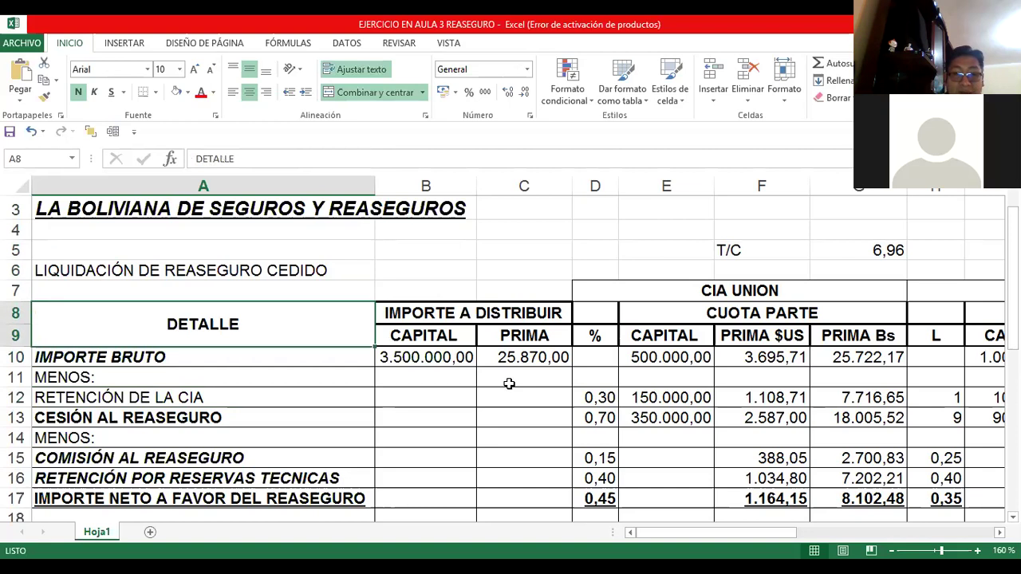
key("shift+Down")
key("shift+Down")
key("shift+Down")
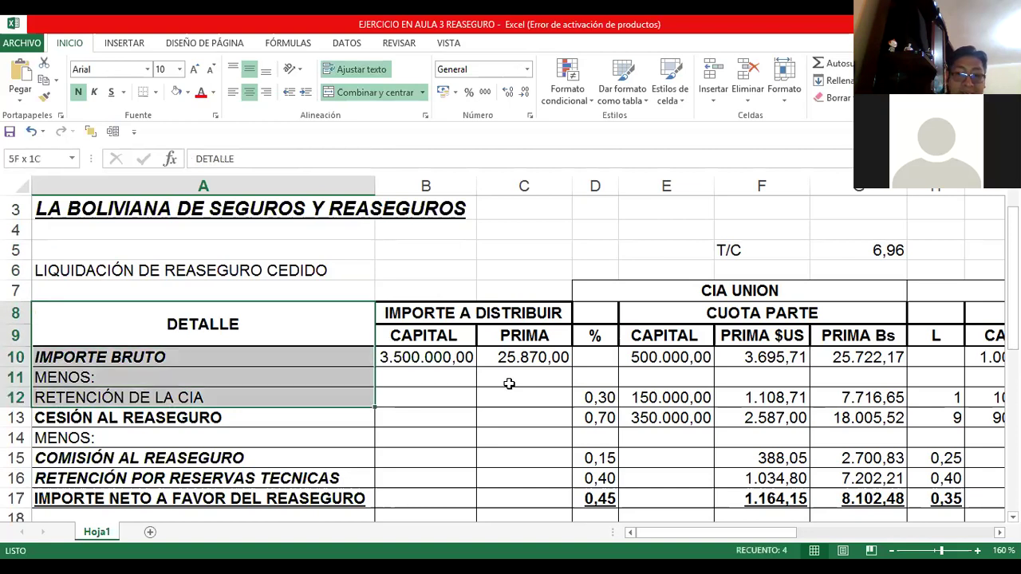
key("shift+Down")
key("shift+Down")
key("shift+Down")
key("shift+Down")
key("shift+Down")
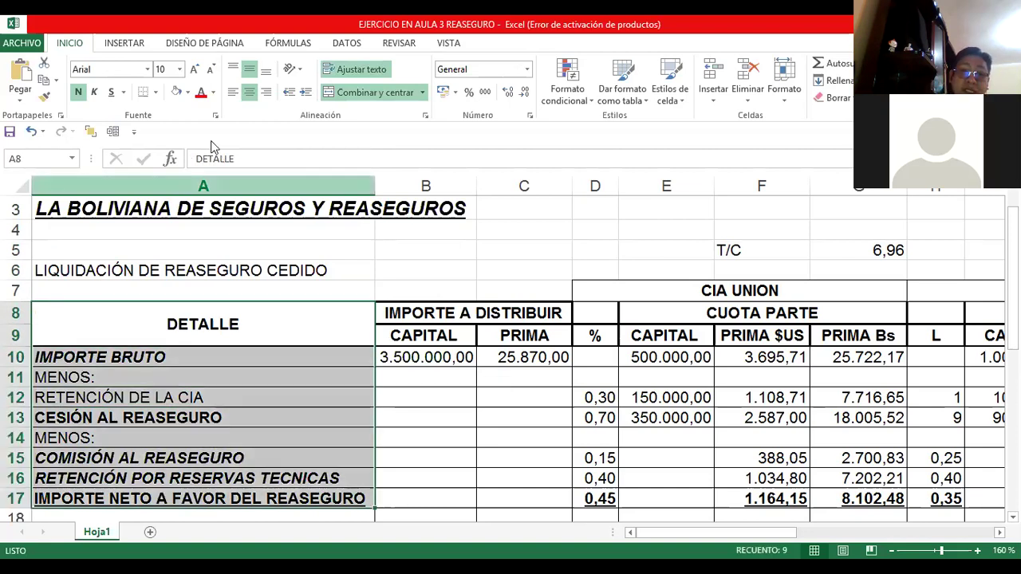
left_click(214, 214)
left_click(233, 375)
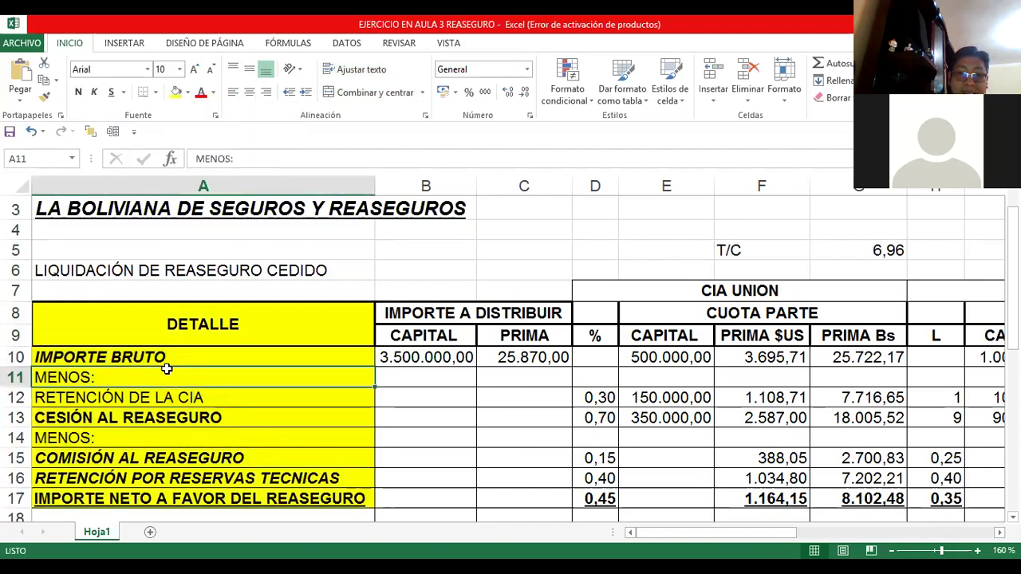
Point out the IMPORTE BRUTO row and the MENOS row directly below it in the DETALLE column.
key("Up")
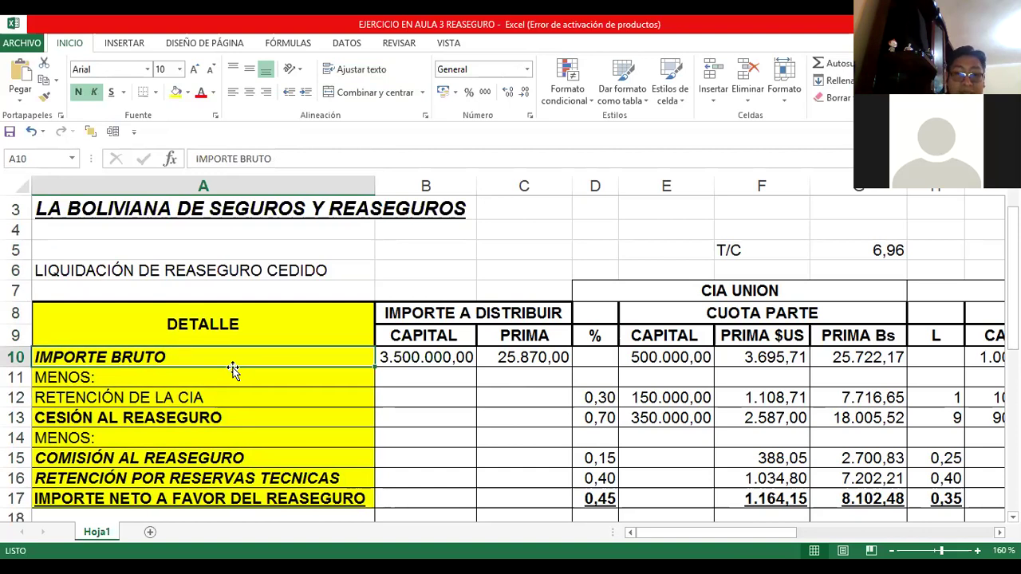
key("Down")
key("Up")
key("Down")
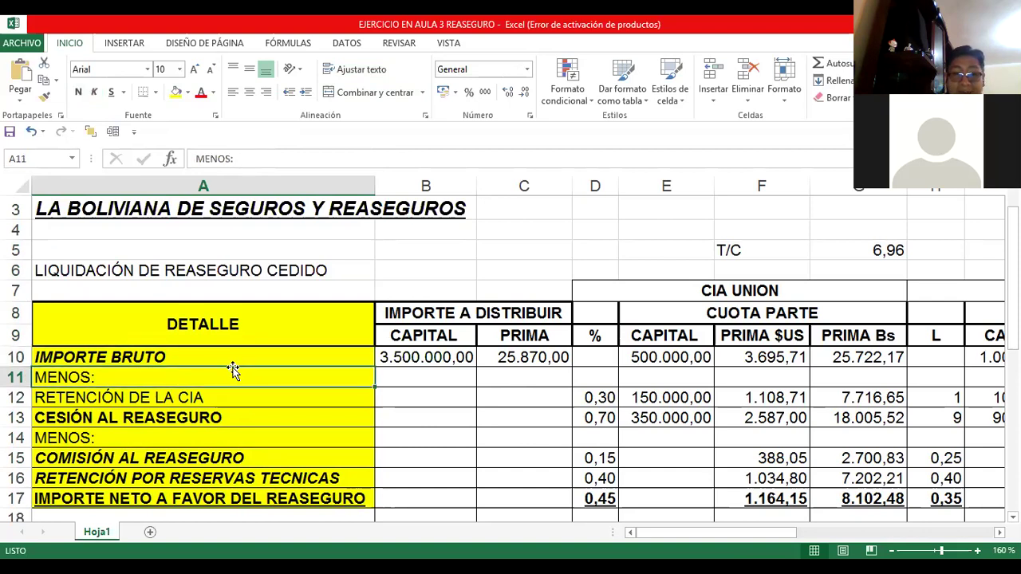
key("Up")
key("Down")
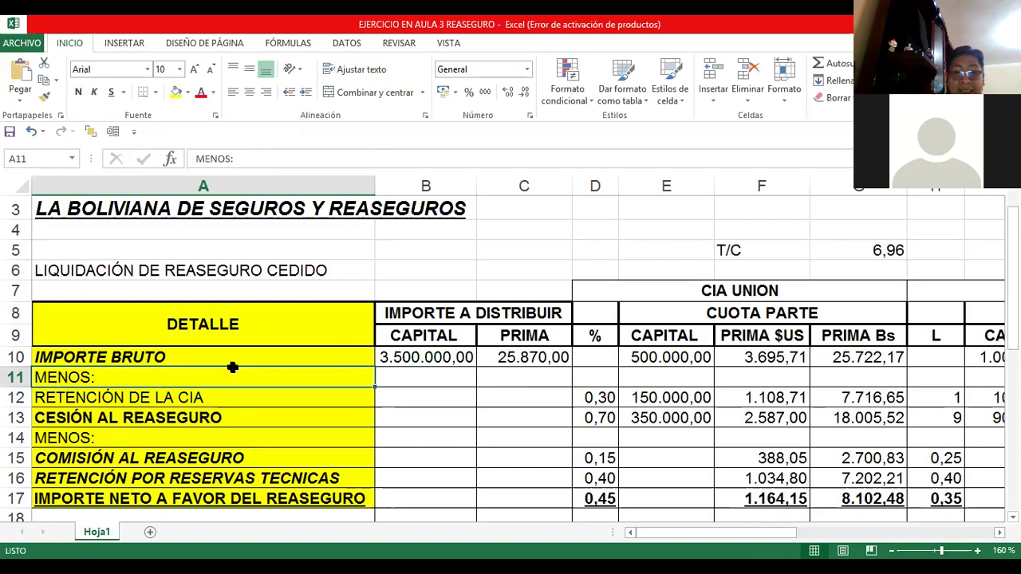
Go through the DETALLE rows one by one from RETENCIÓN DE LA CIA down to IMPORTE NETO A FAVOR DEL REASEGURO.
key("Down")
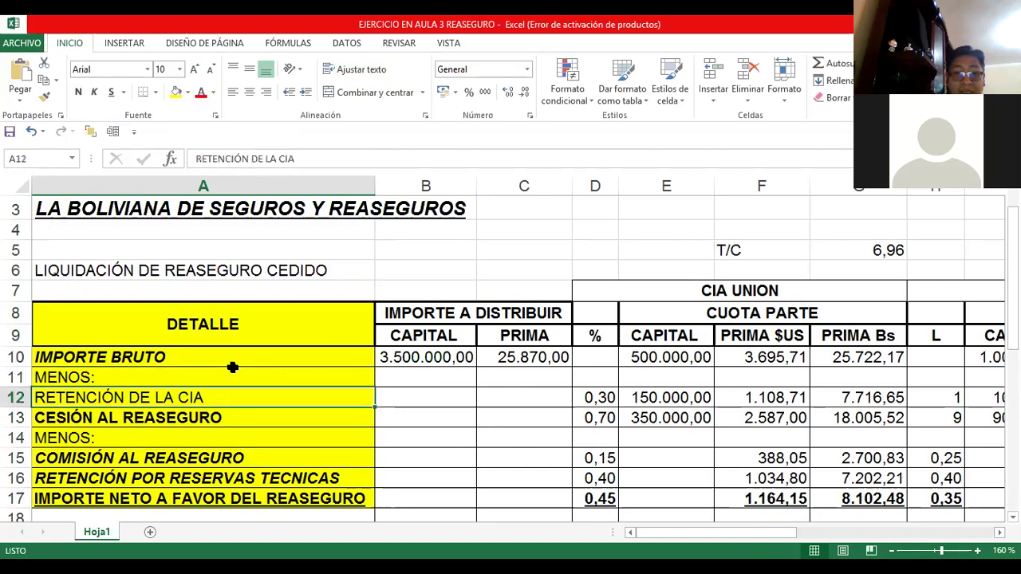
key("Down")
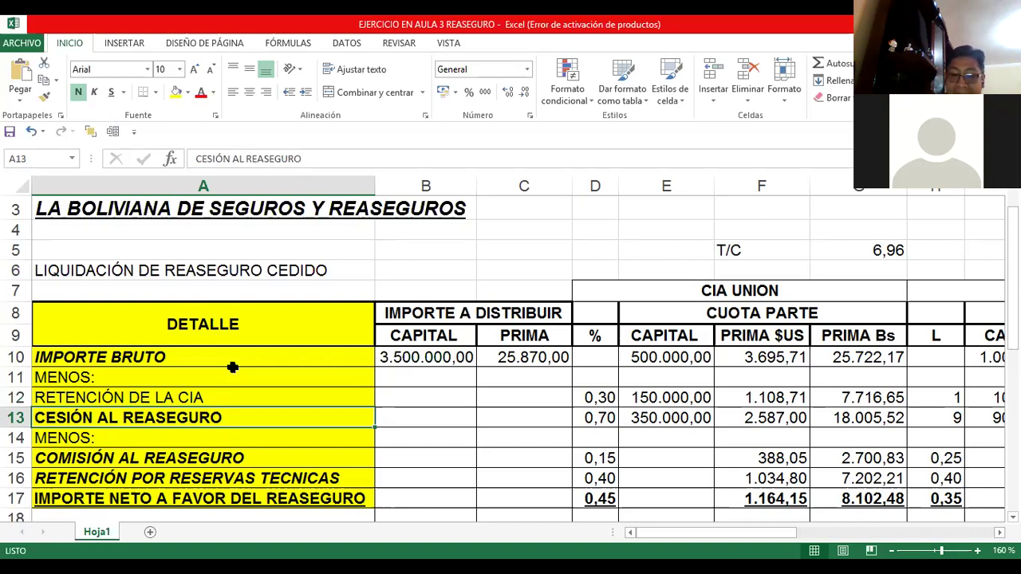
key("Up")
key("Down")
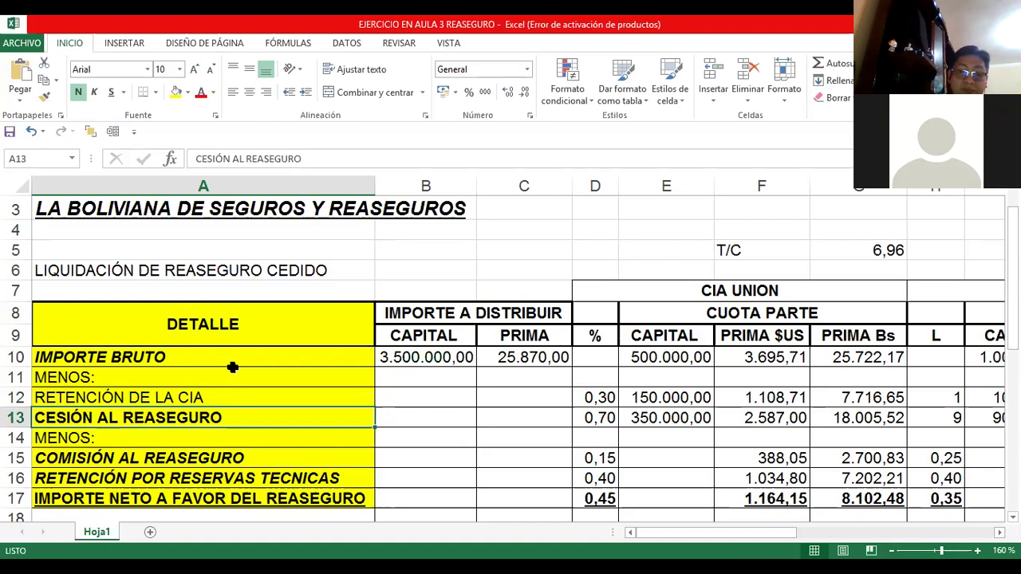
key("Down")
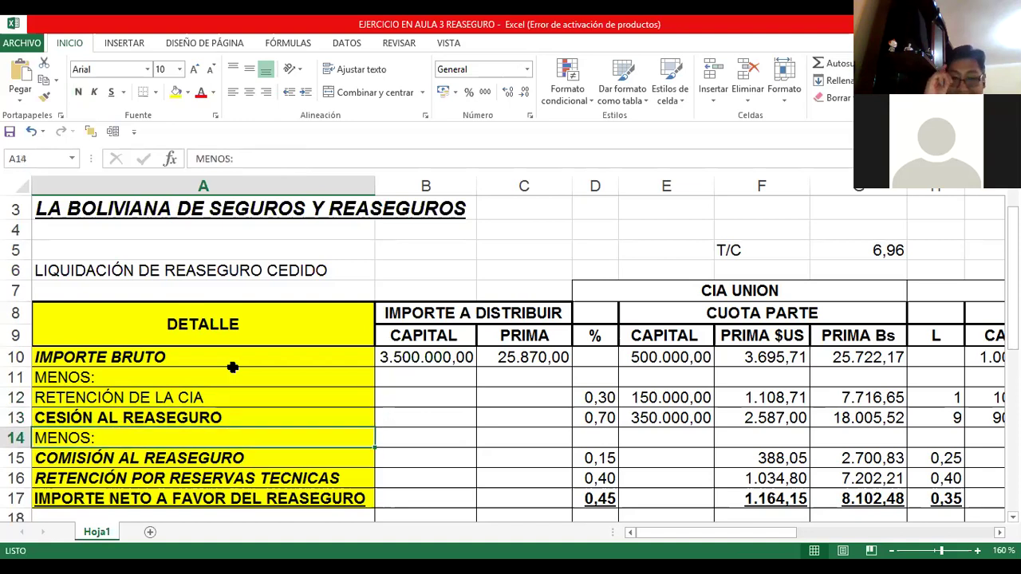
key("Down")
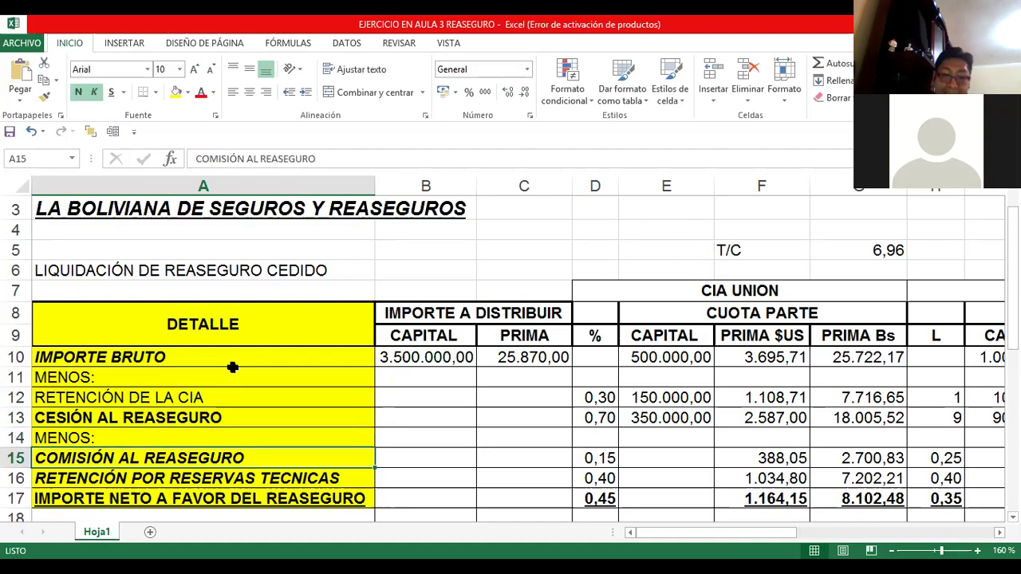
key("Down")
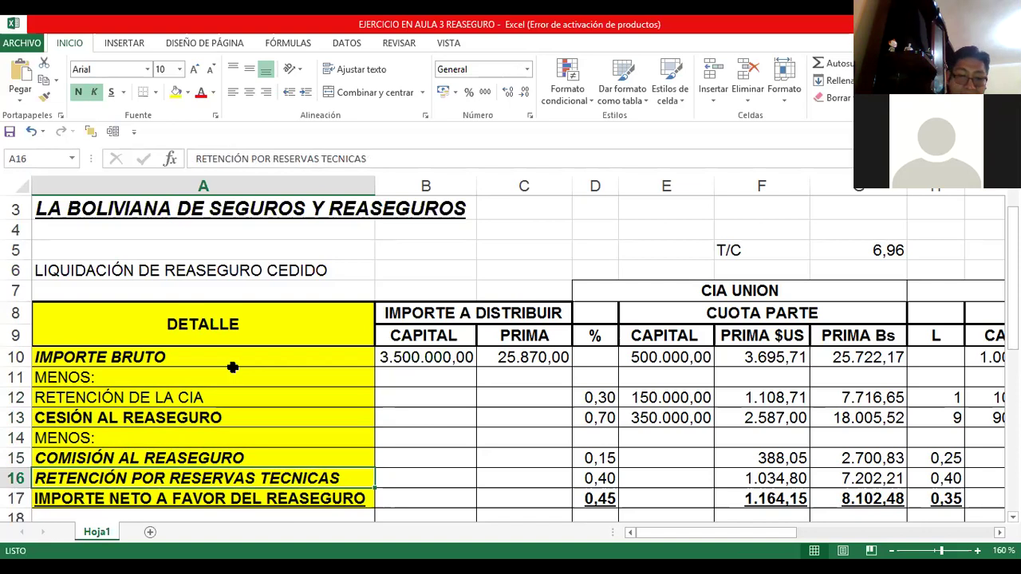
key("Down")
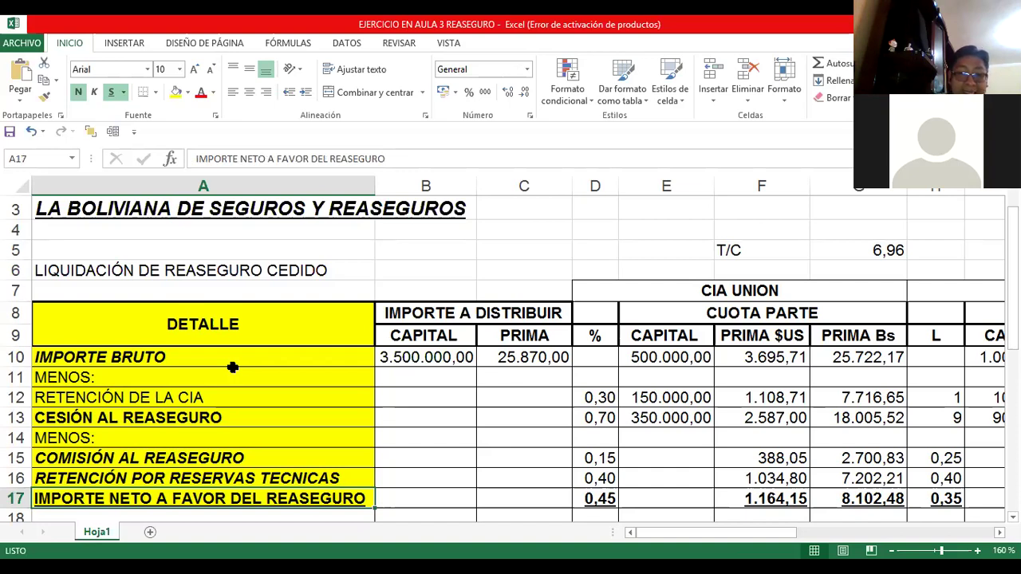
Review the DETALLE rows between the first MENOS and RETENCIÓN POR RESERVAS TECNICAS again, ending on cell A11.
key("Up")
key("Up")
key("Up")
key("Up")
key("Up")
key("Up")
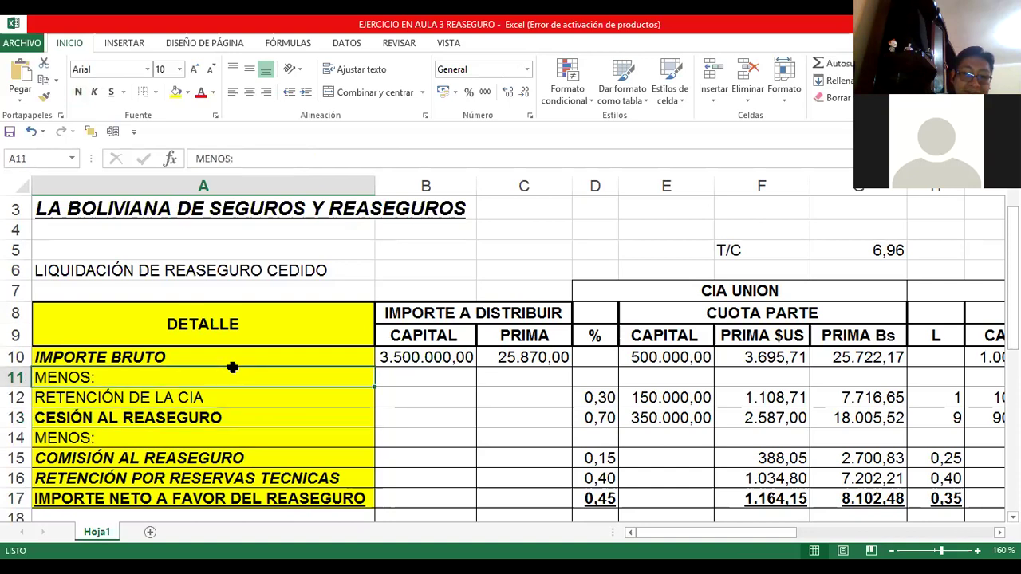
key("Down")
key("Down")
key("Down")
key("Down")
key("Down")
key("Up")
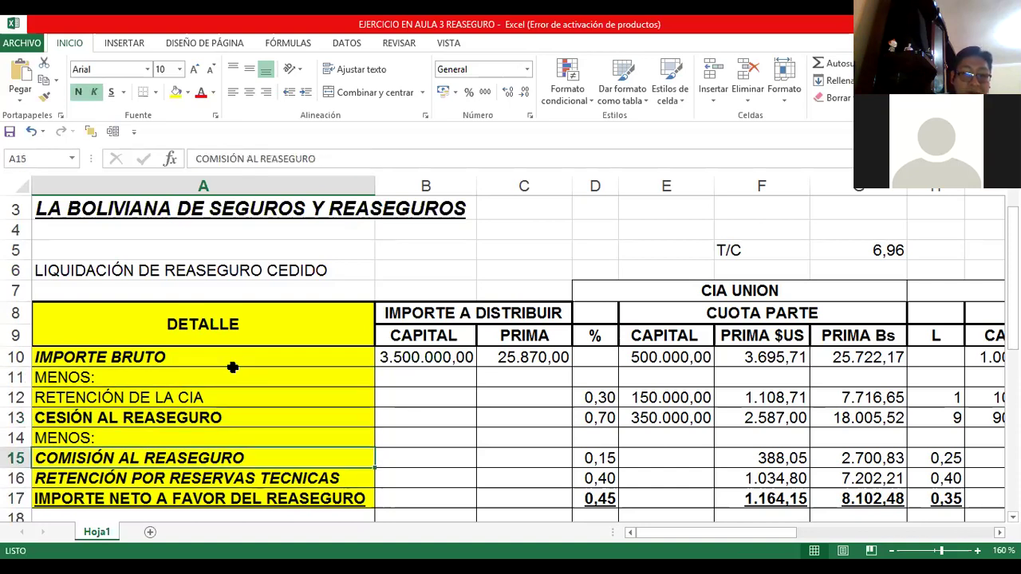
key("shift+Down")
key("shift+Up")
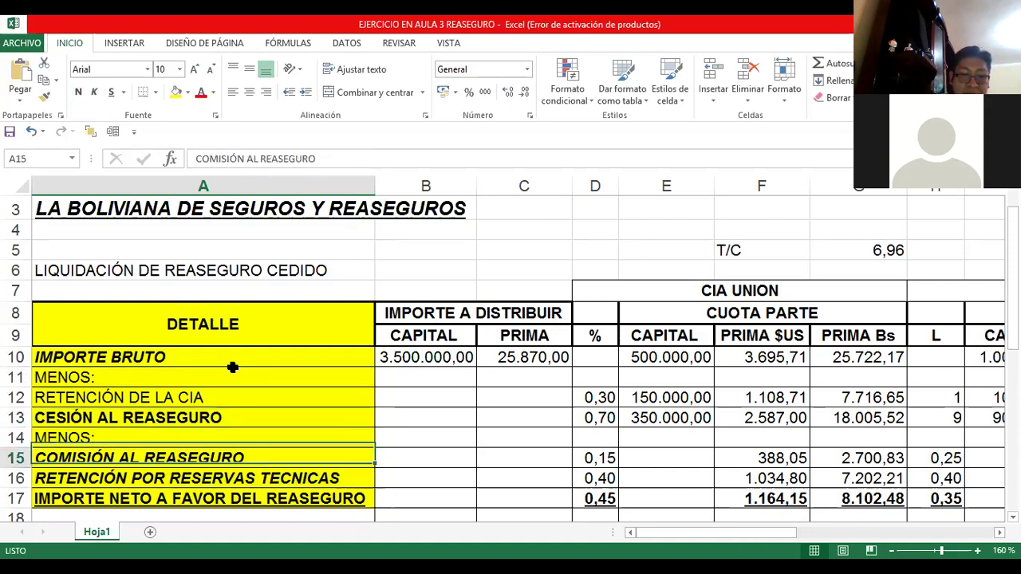
left_click(233, 375)
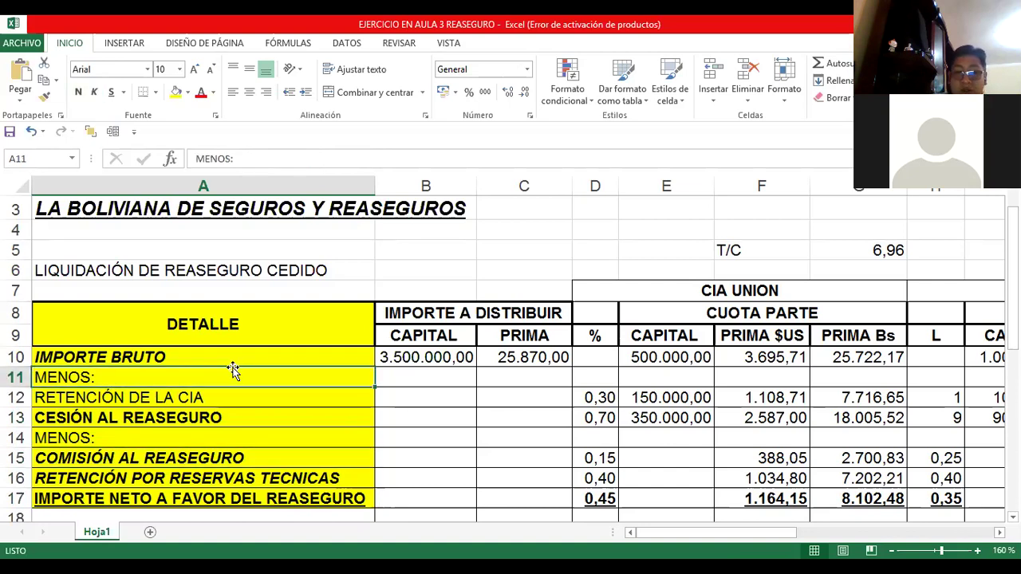
Examine the IMPORTE A DISTRIBUIR header and the CAPITAL and PRIMA amounts in the IMPORTE BRUTO row.
key("Right")
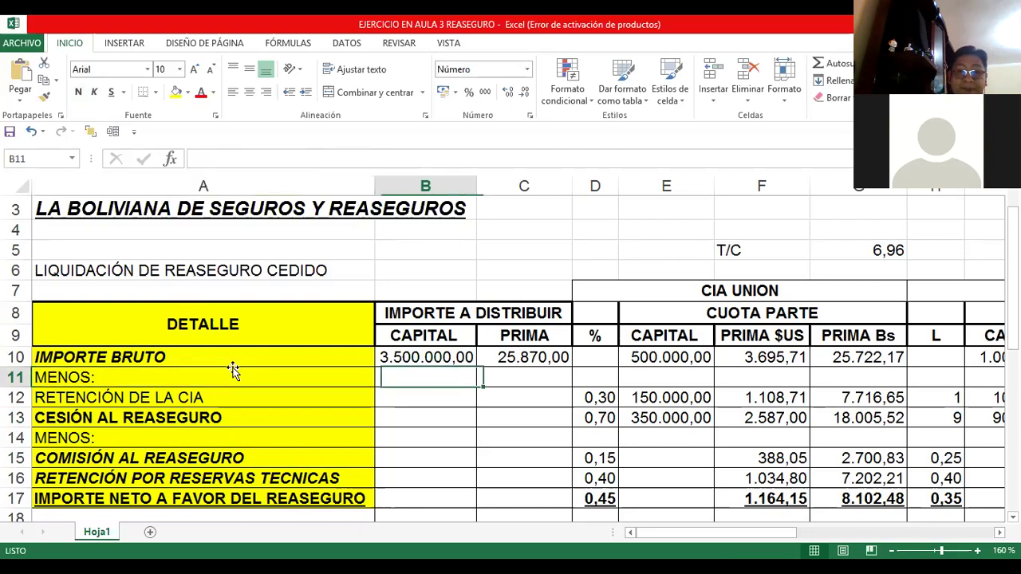
key("Up")
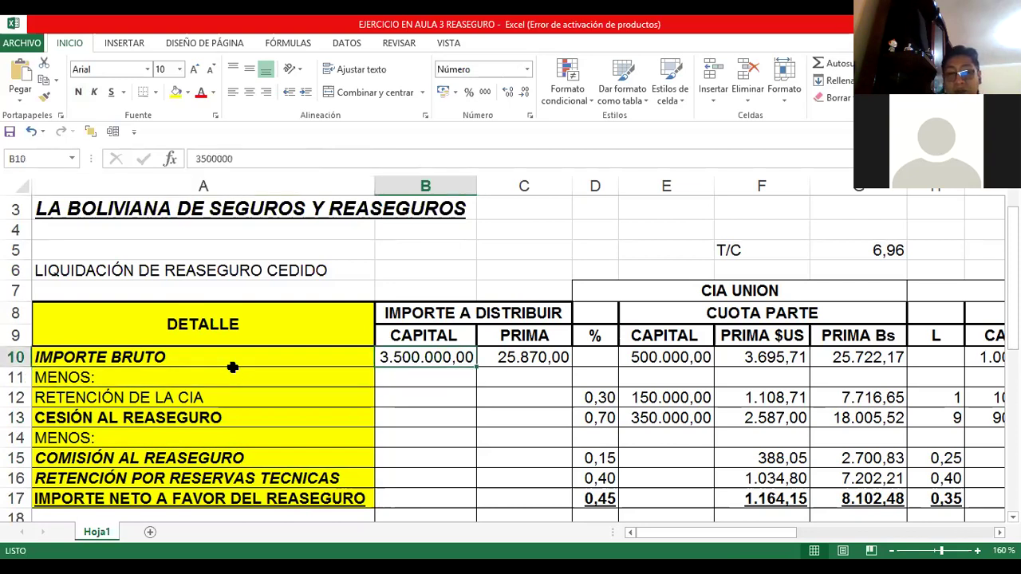
key("Up")
key("Up")
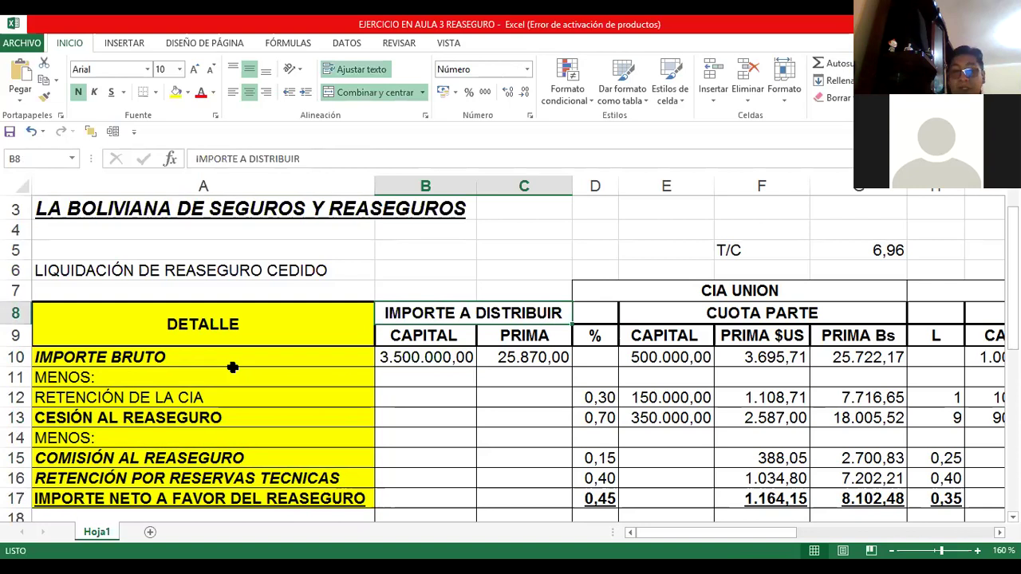
key("Down")
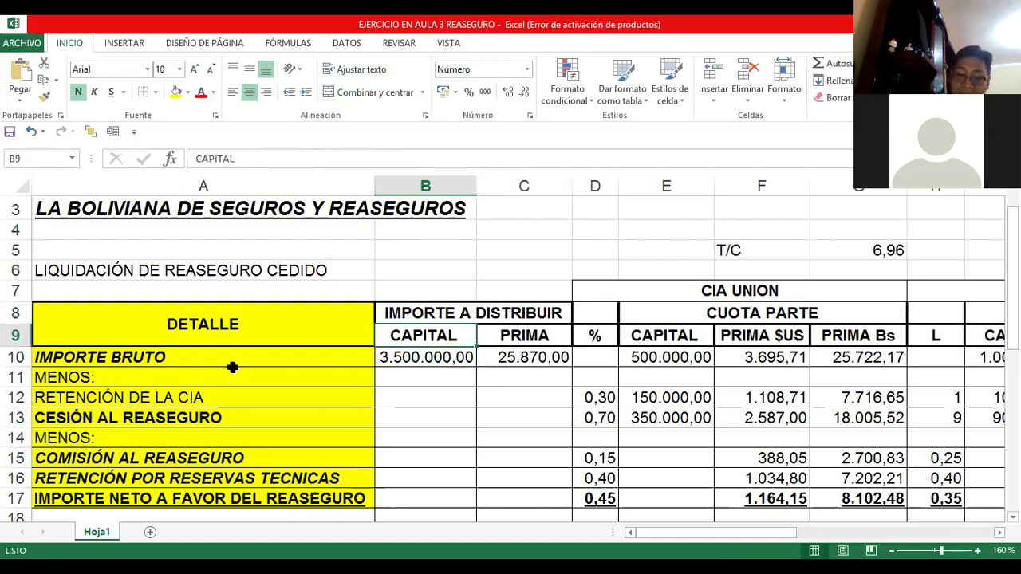
key("Down")
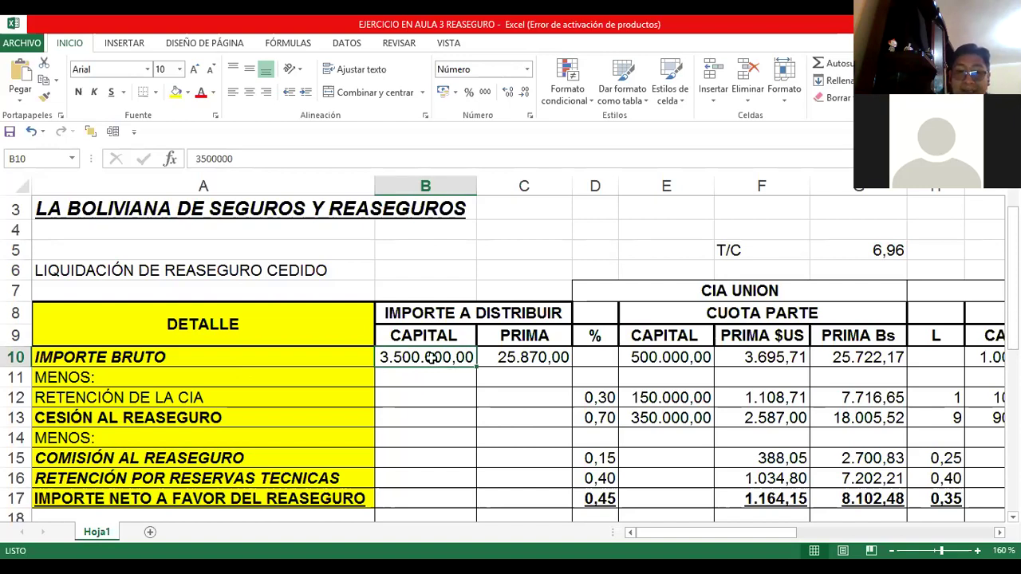
key("Right")
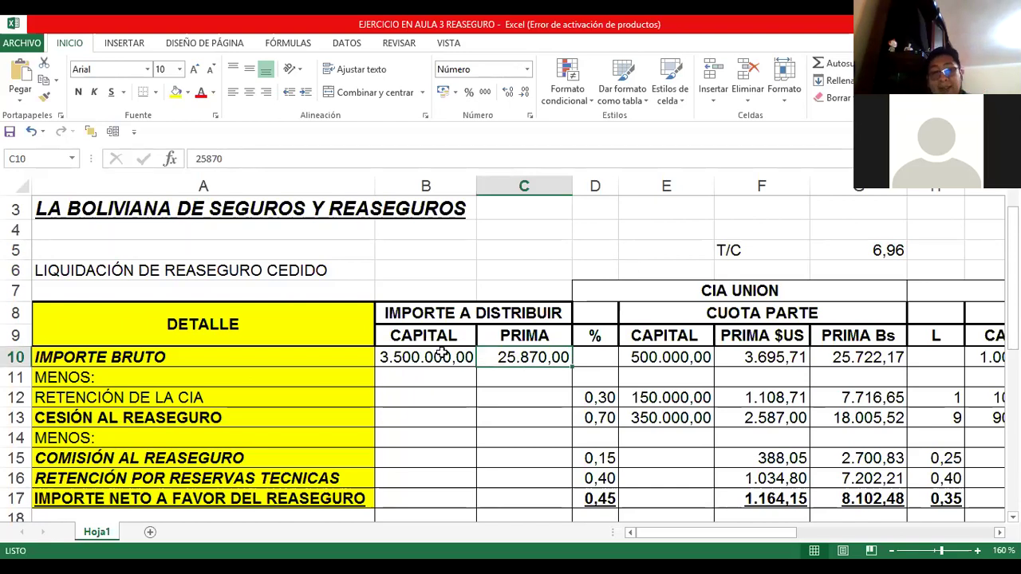
key("shift+Left")
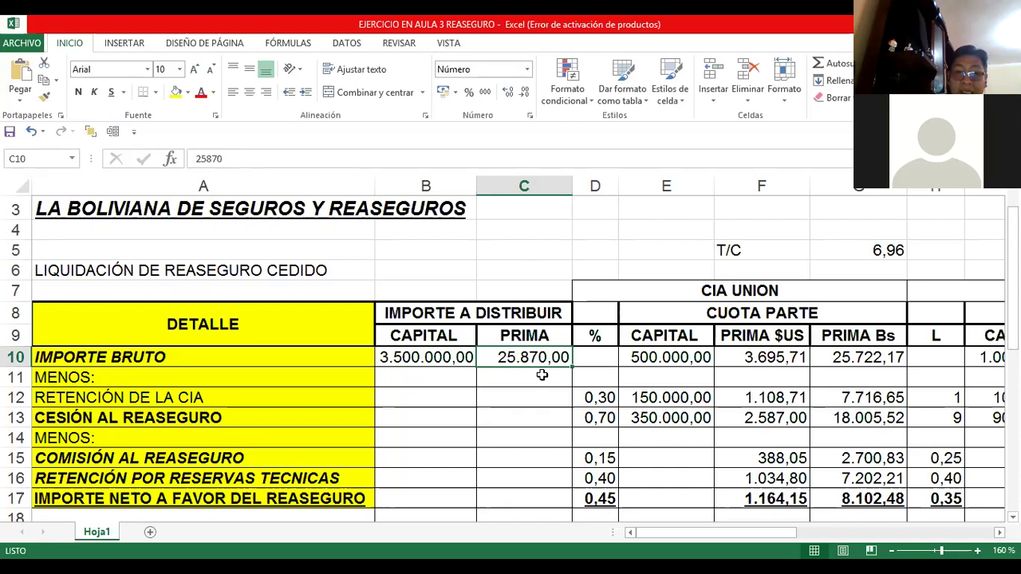
Highlight the IMPORTE A DISTRIBUIR block in yellow from its header down to row 17 (B8:C17).
key("Left")
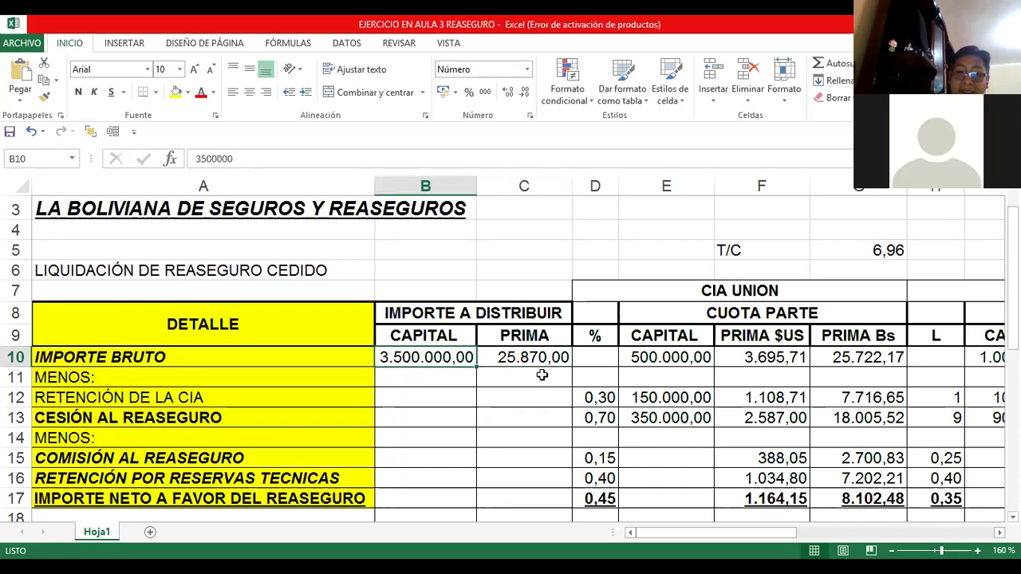
key("Up")
key("Up")
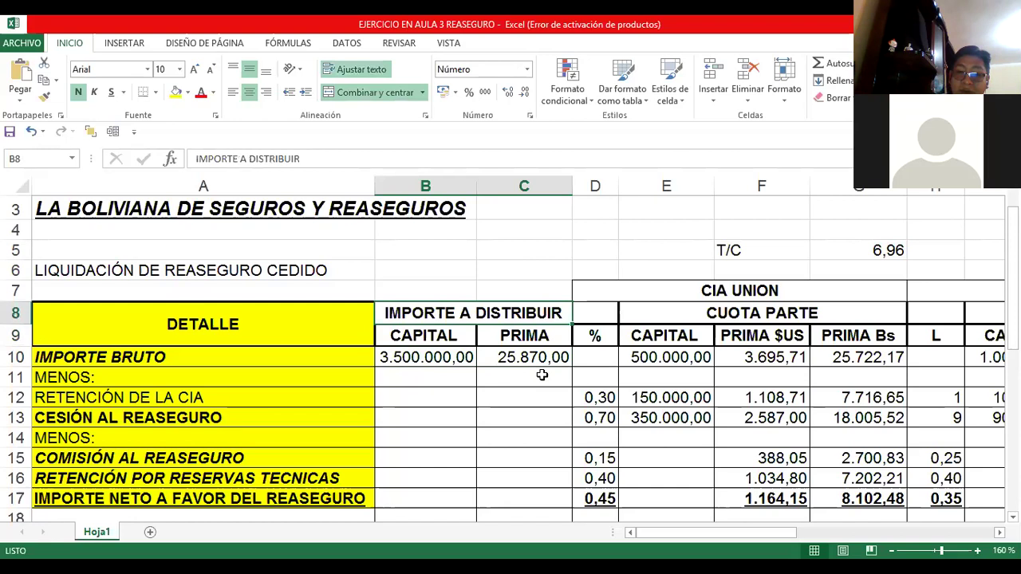
key("shift+Down")
key("shift+Down")
key("shift+Down")
key("shift+Down")
key("shift+Down")
key("shift+Down")
key("shift+Down")
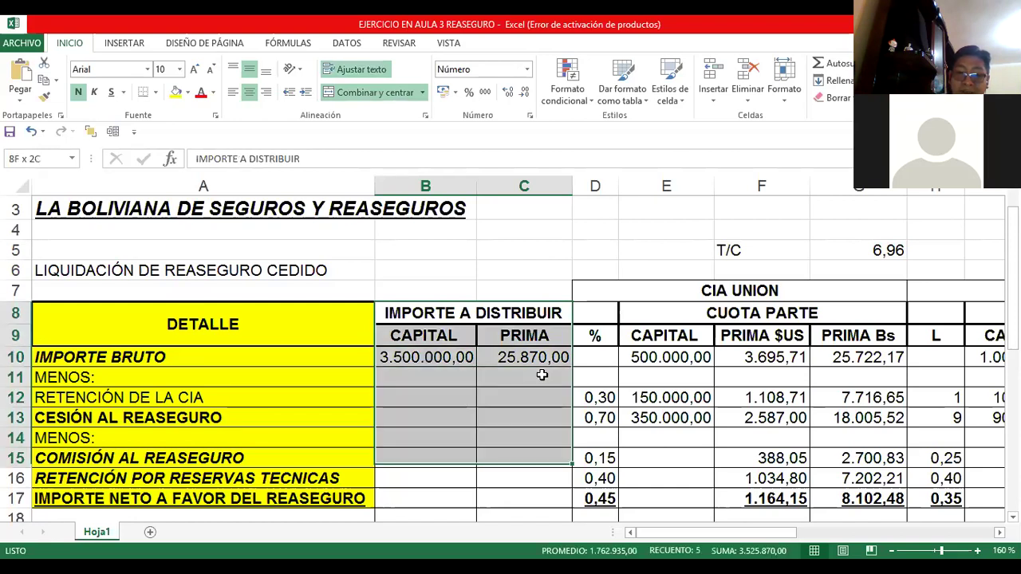
key("shift+Down")
key("shift+Down")
key("shift+Down")
key("shift+Down")
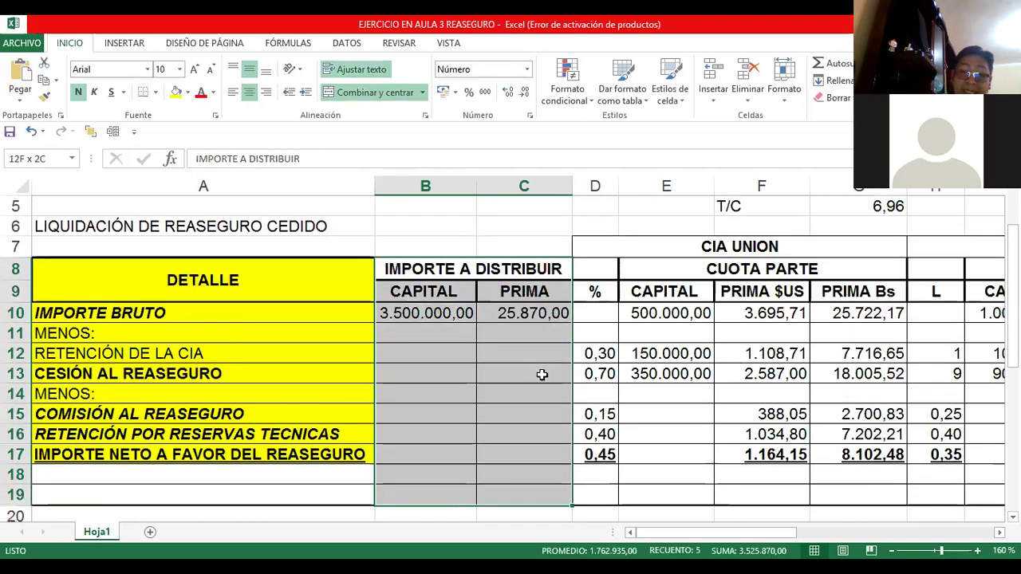
key("shift+Up")
key("shift+Up")
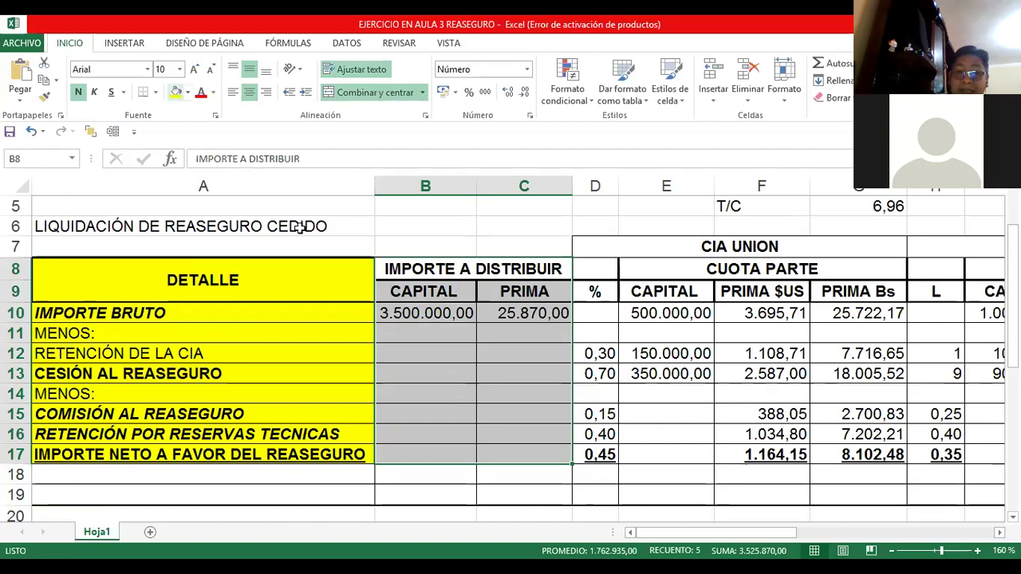
left_click(495, 369)
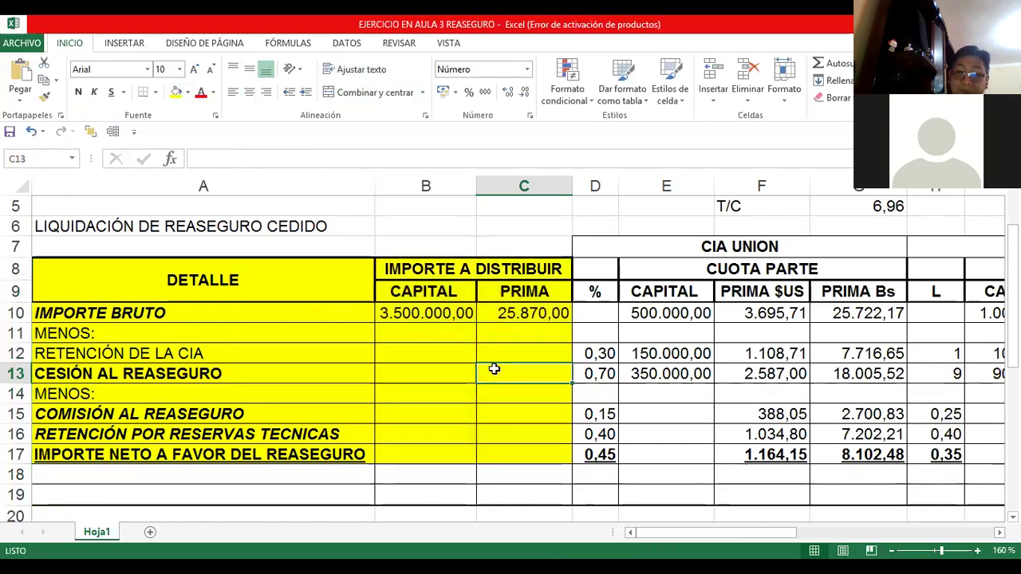
Look across row 13 to the PRIMER EXCEDENTE block, and return to the CUOTA PARTE header in E8.
key("Right")
key("Right")
key("Right")
key("Right")
key("Right")
key("Right")
key("Right")
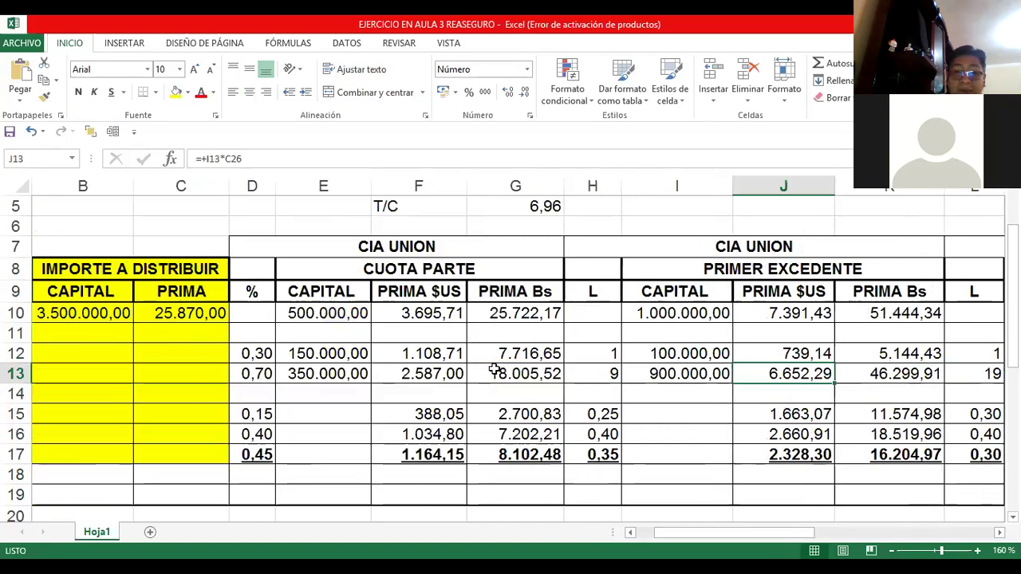
key("Up")
key("Left")
key("Left")
key("Left")
key("Left")
key("Up")
key("Up")
key("Up")
key("Up")
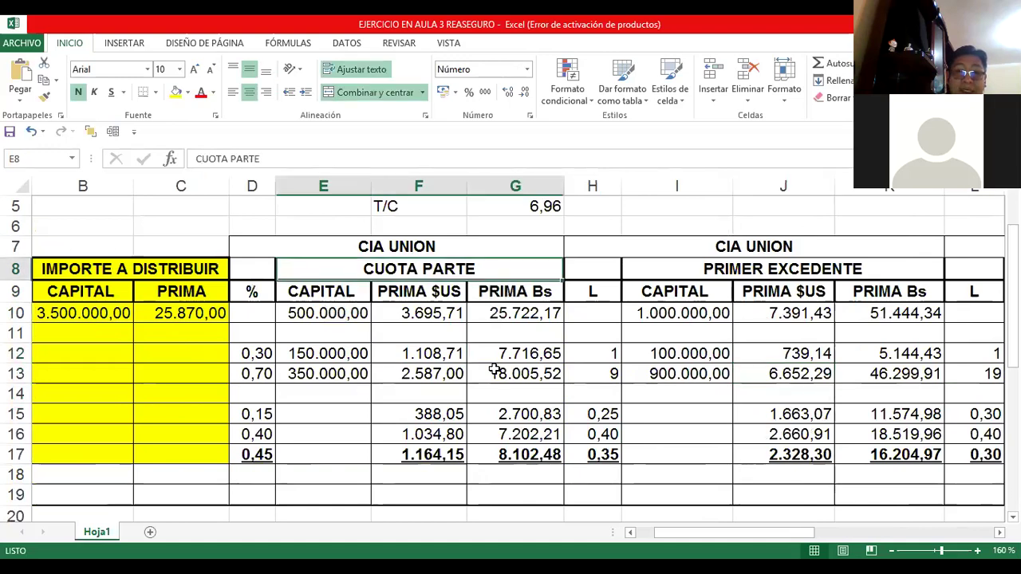
Highlight the CIA UNION CUOTA PARTE block in blue from its company header down to row 17 (D7:G17).
key("Up")
key("shift+Down")
key("shift+Down")
key("shift+Down")
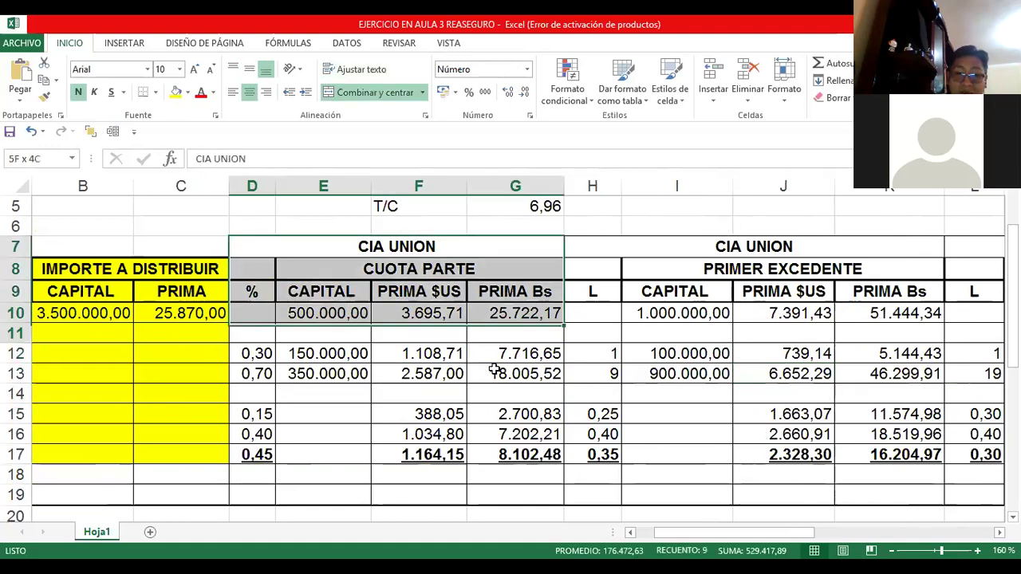
key("shift+Down")
key("shift+Down")
key("shift+Down")
key("shift+Down")
key("shift+Down")
key("shift+Down")
key("shift+Down")
key("shift+Down")
key("shift+Up")
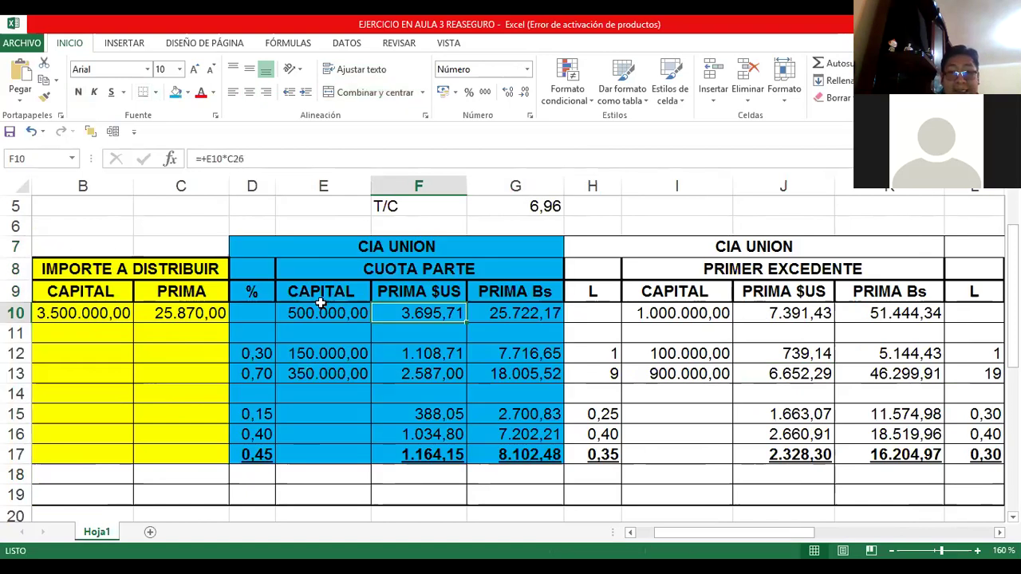
Zoom the sheet to 175% and review the CAPITAL and PRIMA amounts to distribute in the IMPORTE BRUTO row.
scroll(321, 301, "up", 2)
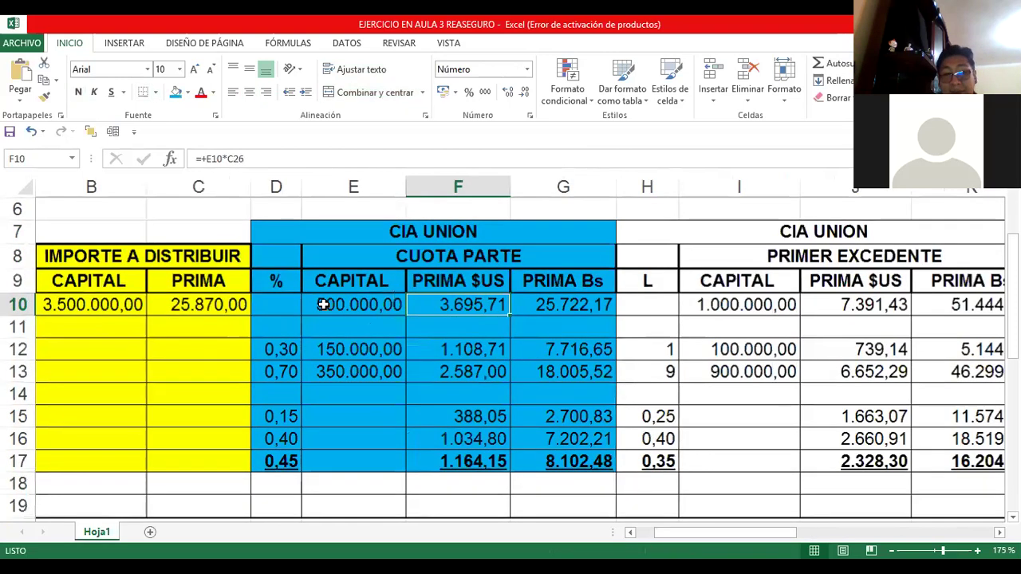
scroll(326, 307, "down", 1)
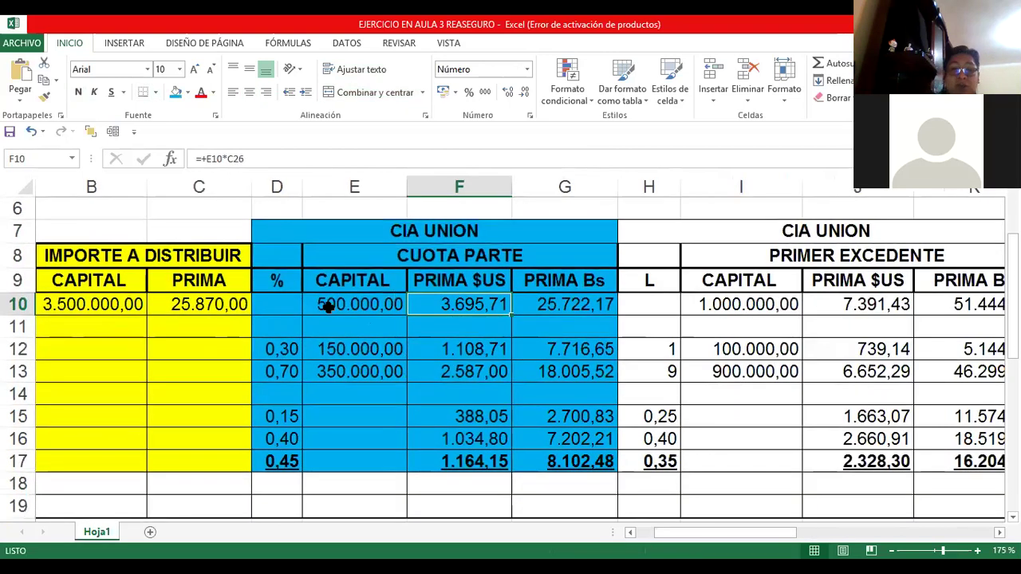
key("Home")
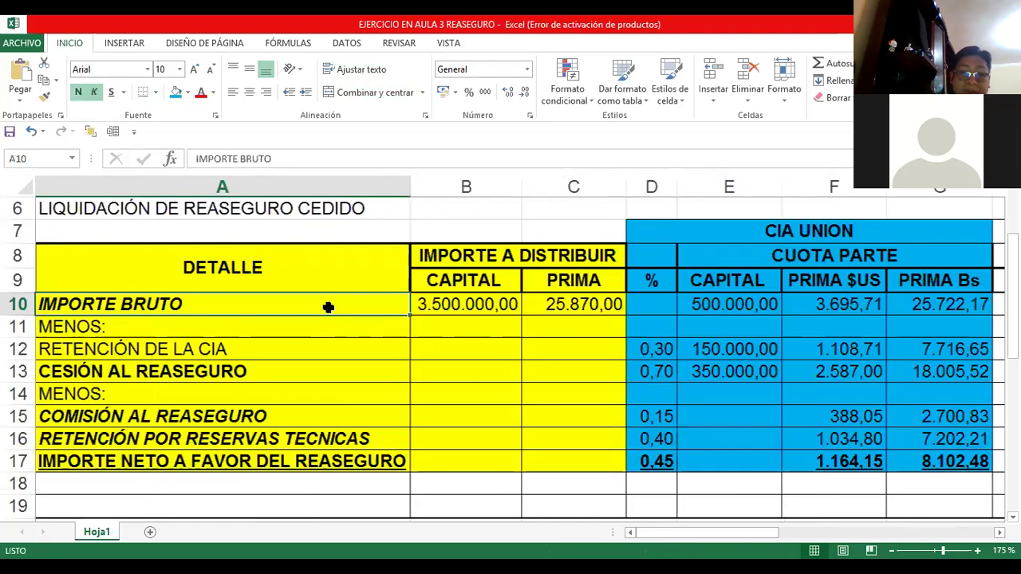
key("Right")
key("Right")
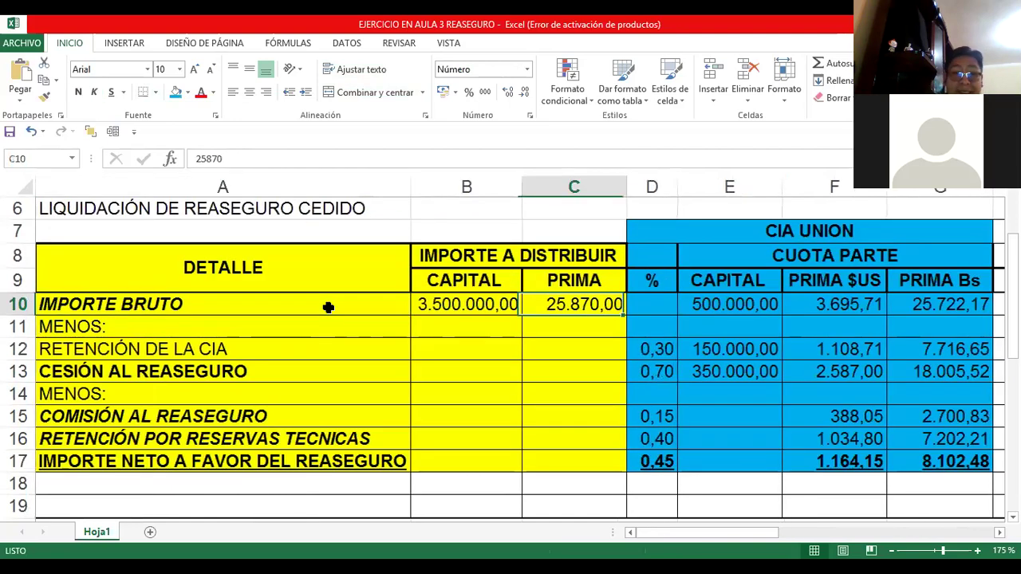
scroll(328, 307, "right", 1)
Go through the CUOTA PARTE column headers in row 9 one by one, from % to PRIMA Bs.
key("Up")
key("Right")
key("Right")
key("Left")
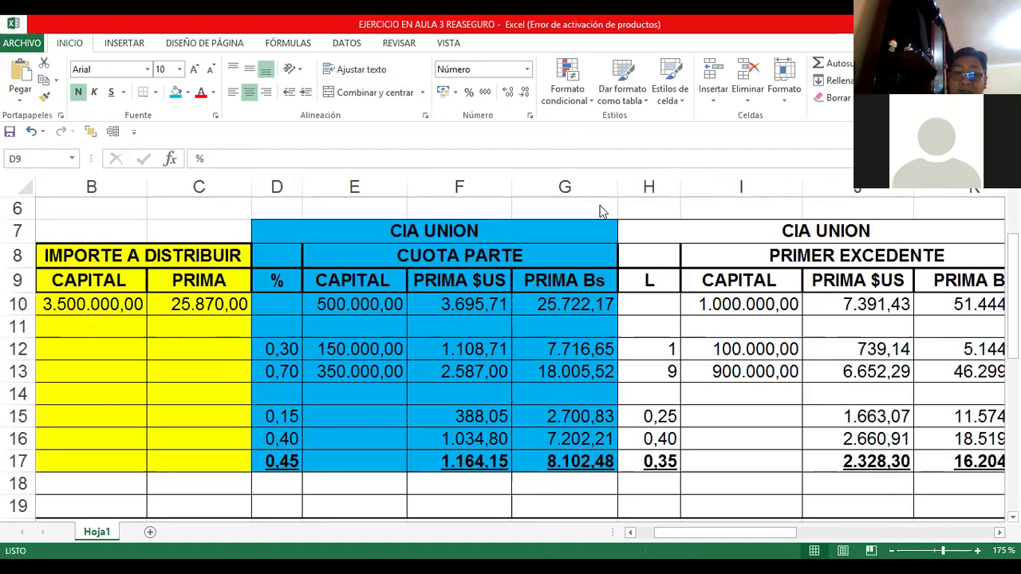
left_click(285, 279)
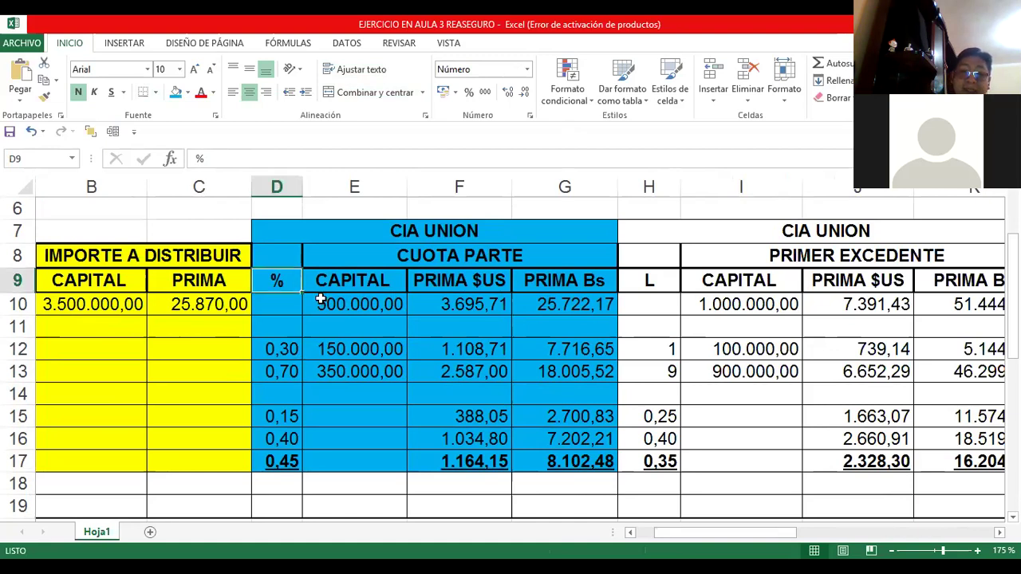
key("Right")
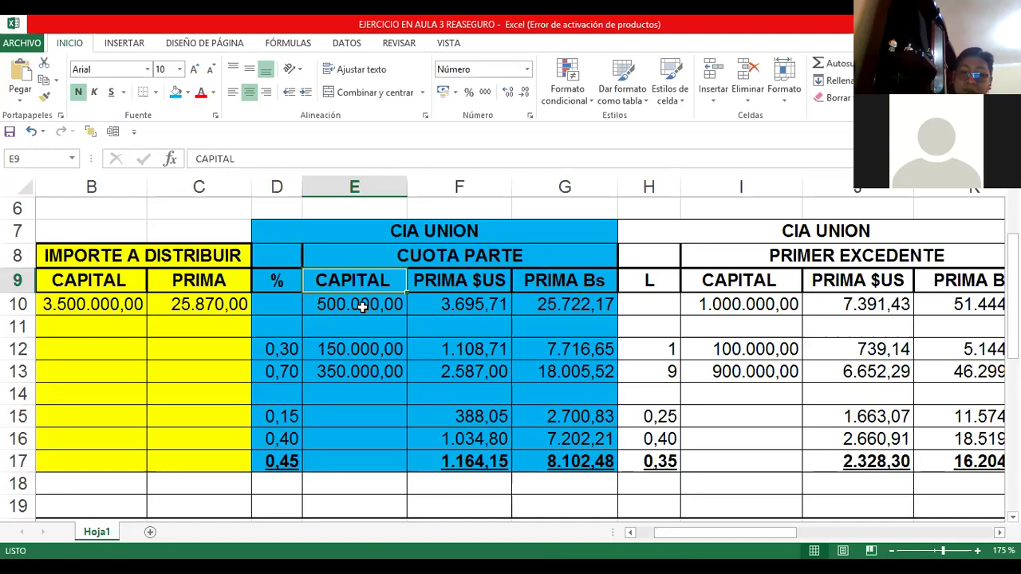
key("Right")
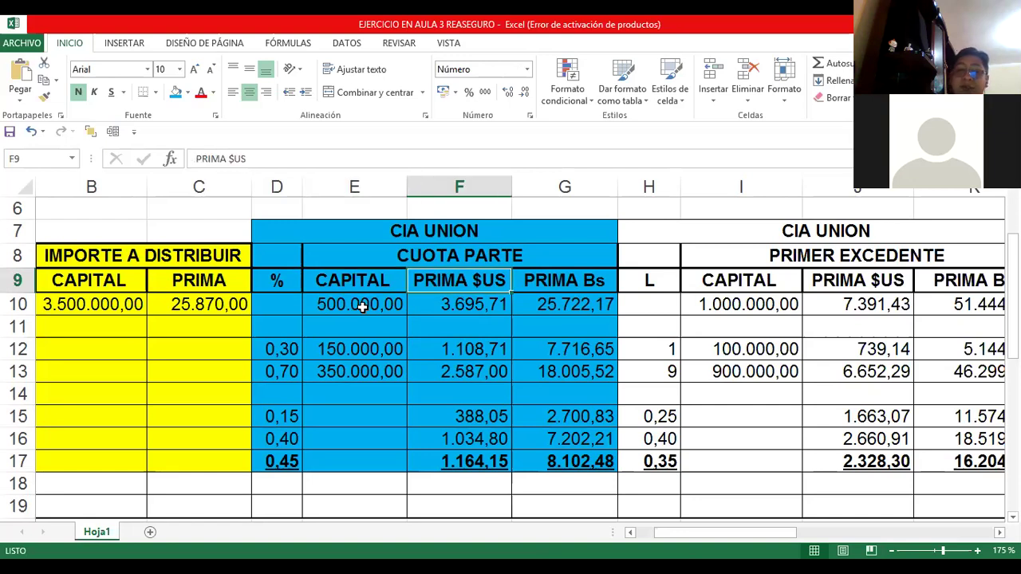
key("Right")
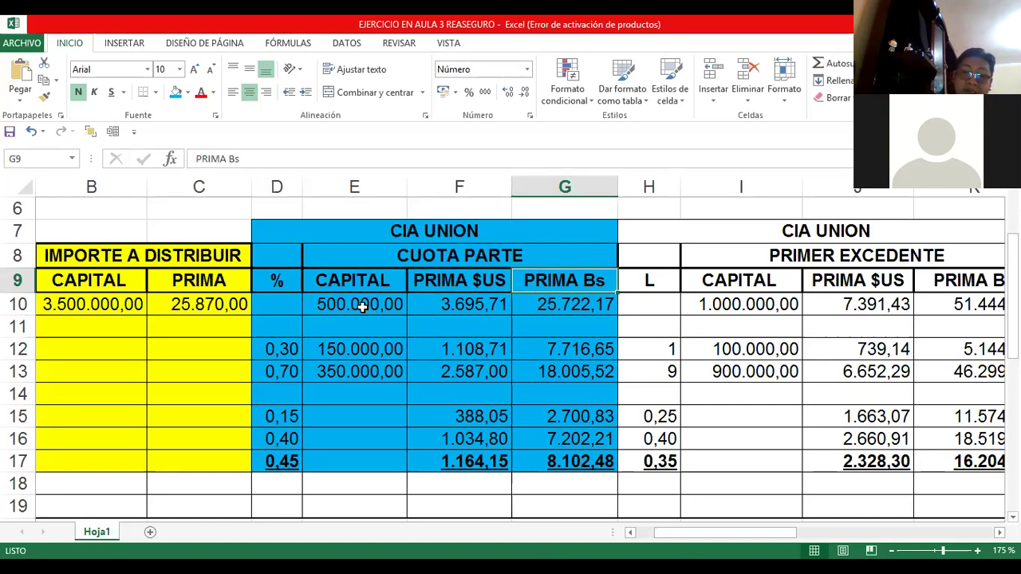
Examine the CUOTA PARTE capital and premium cells in the IMPORTE BRUTO row against the amounts to distribute.
key("Down")
key("Left")
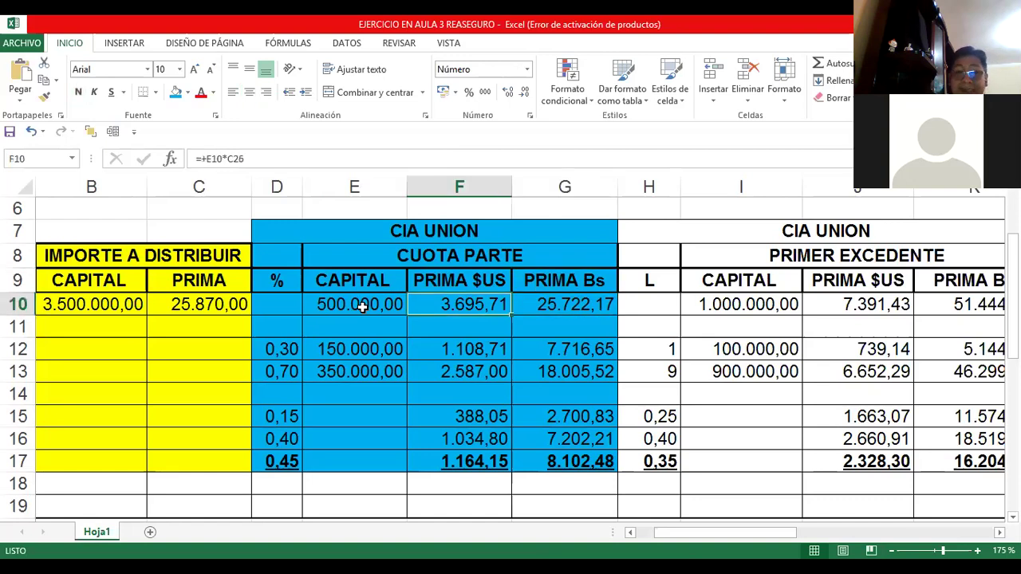
key("Left")
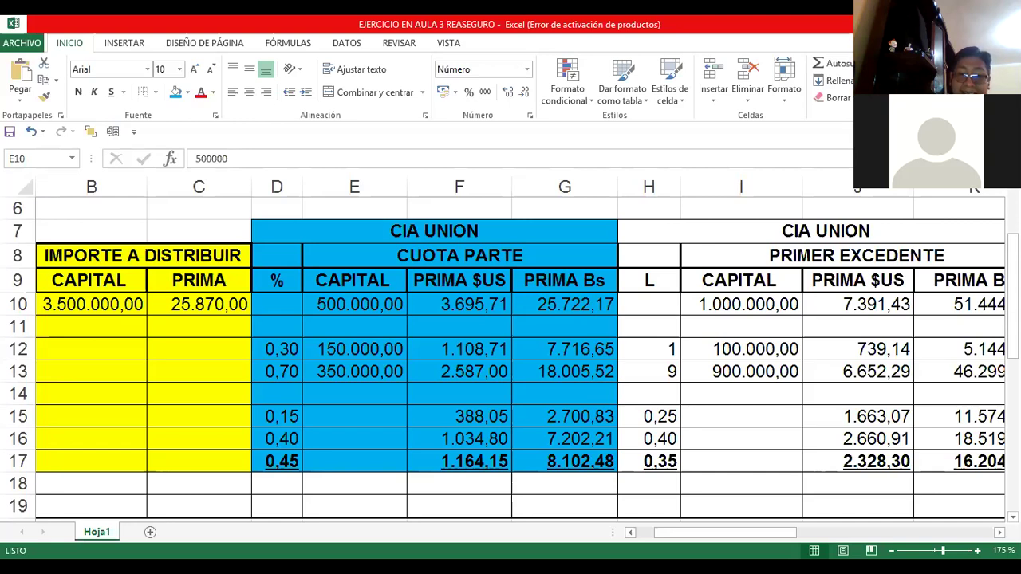
left_click(360, 310)
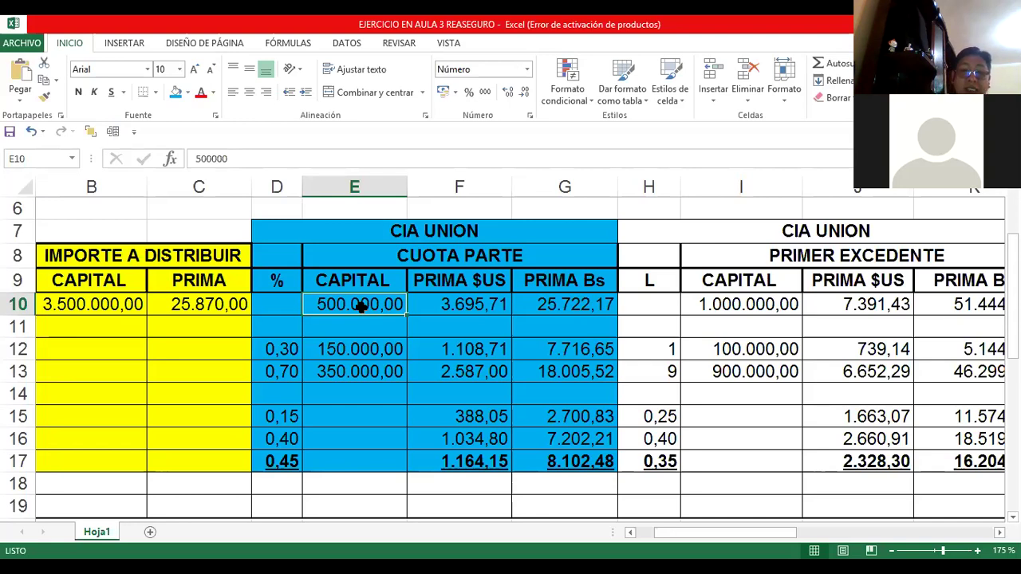
key("Home")
key("Right")
key("Right")
key("Right")
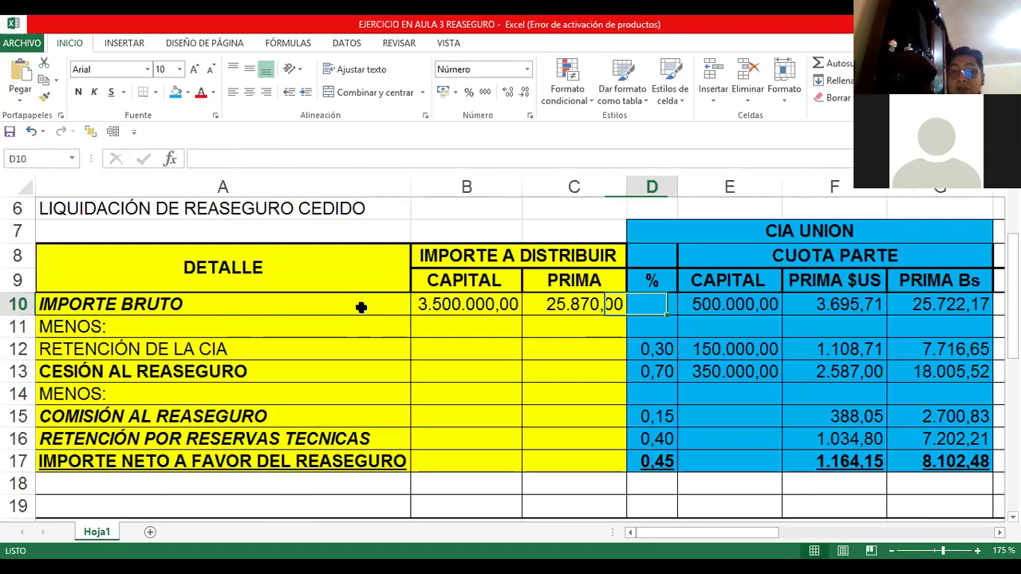
key("Right")
key("Right")
key("Right")
Change the font color of the CUOTA PARTE CAPITAL and PRIMA $US amounts in the IMPORTE BRUTO row (E10 and F10) to red.
left_click(361, 309)
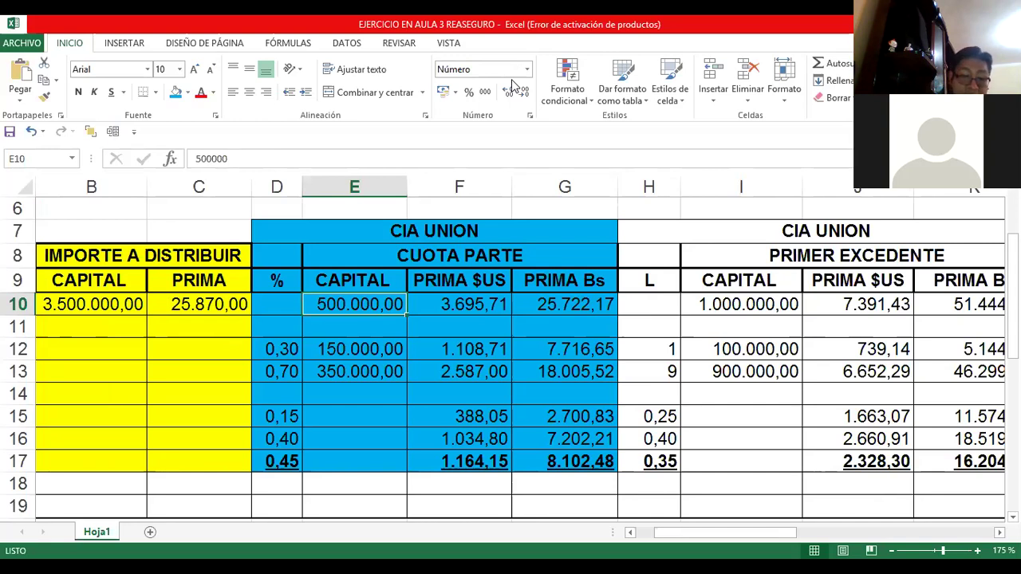
key("F2")
key("Escape")
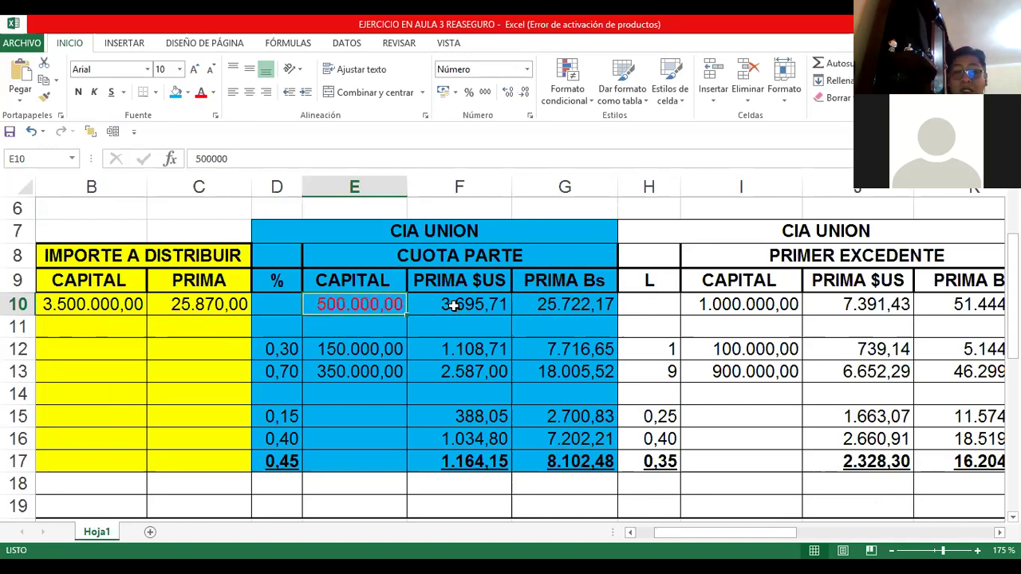
left_click(411, 305)
key("Left")
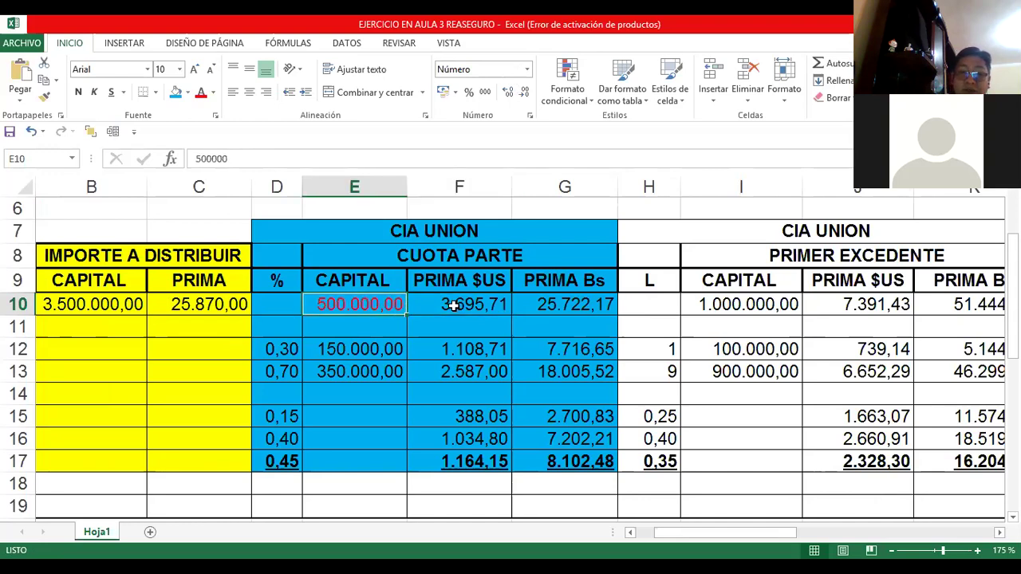
left_click(453, 304)
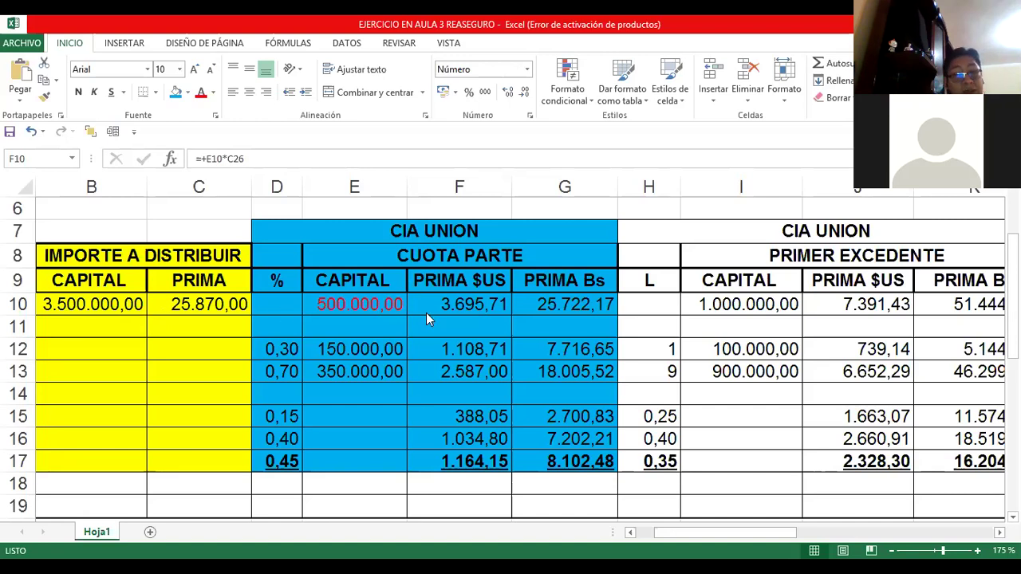
left_click(499, 303)
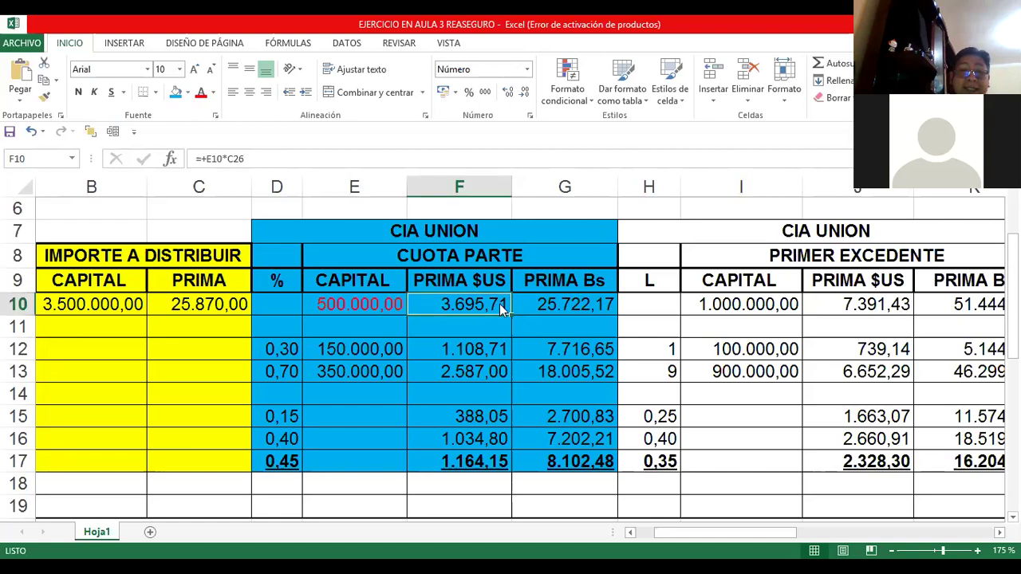
key("F4")
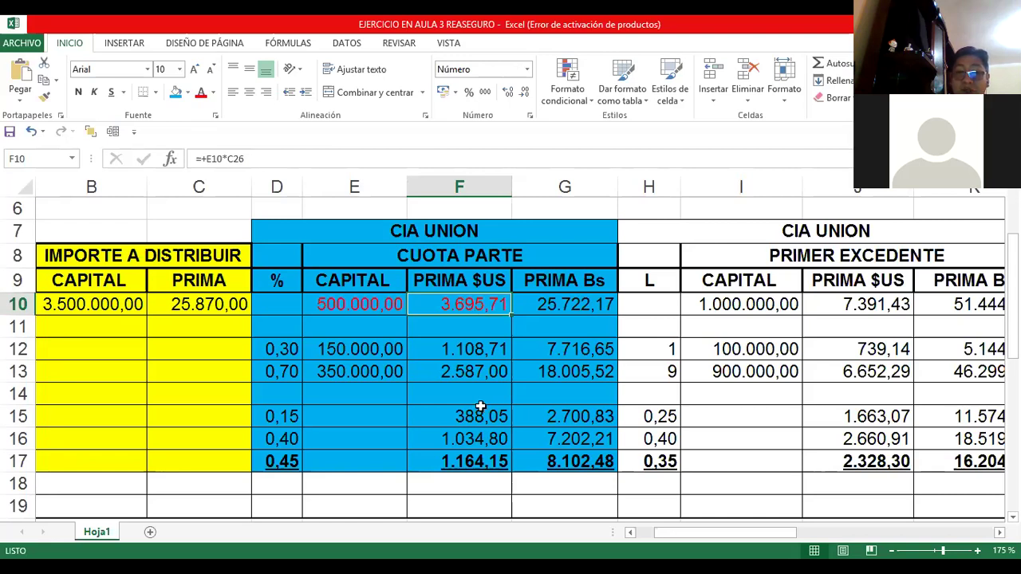
Extend the TASA label below the settlement table, in cell B26, to read TASA APLI.
scroll(343, 410, "down", 4)
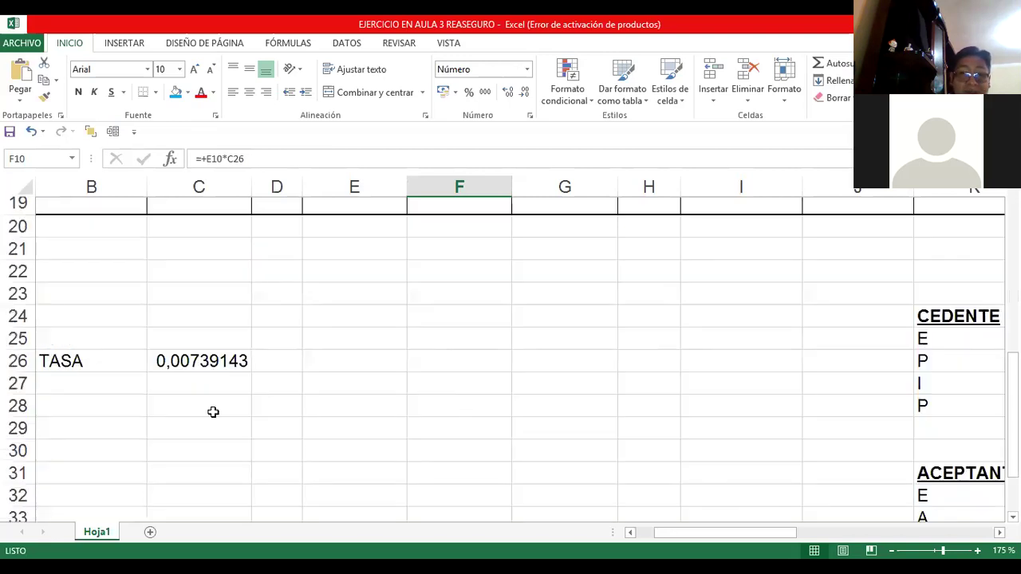
scroll(229, 422, "up", 2)
scroll(231, 429, "up", 1)
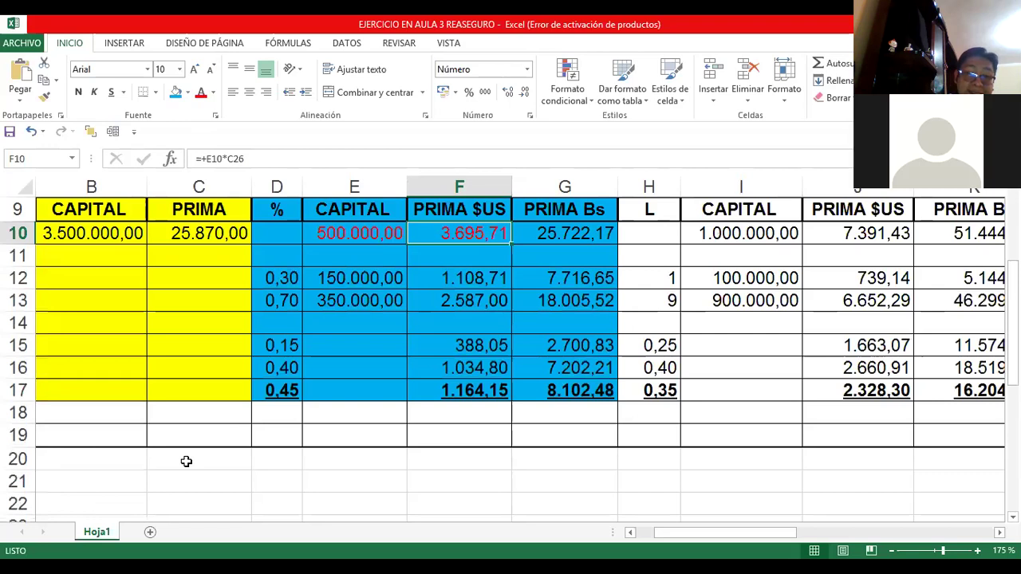
scroll(185, 461, "down", 2)
left_click(186, 461)
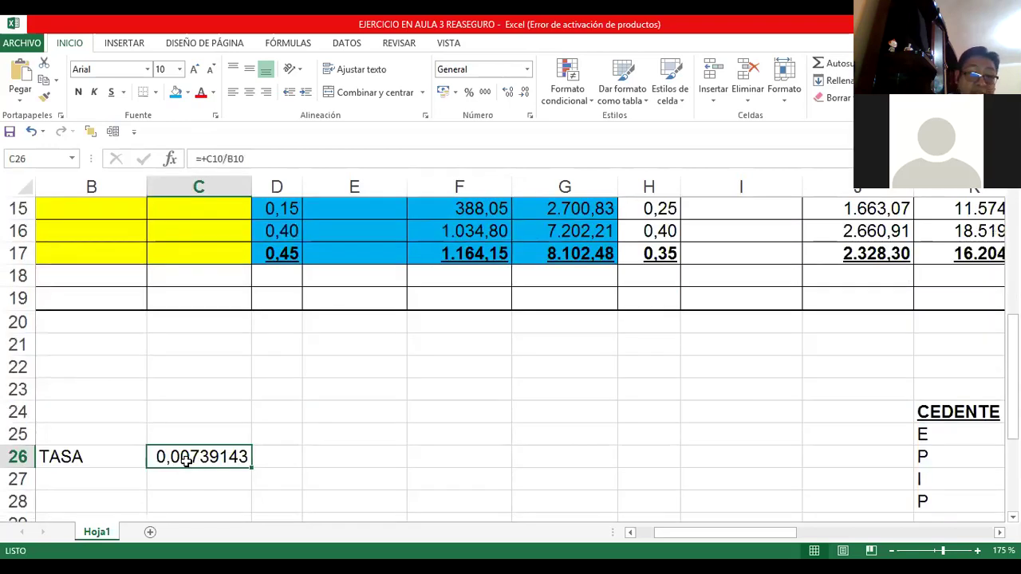
key("Left")
key("F2")
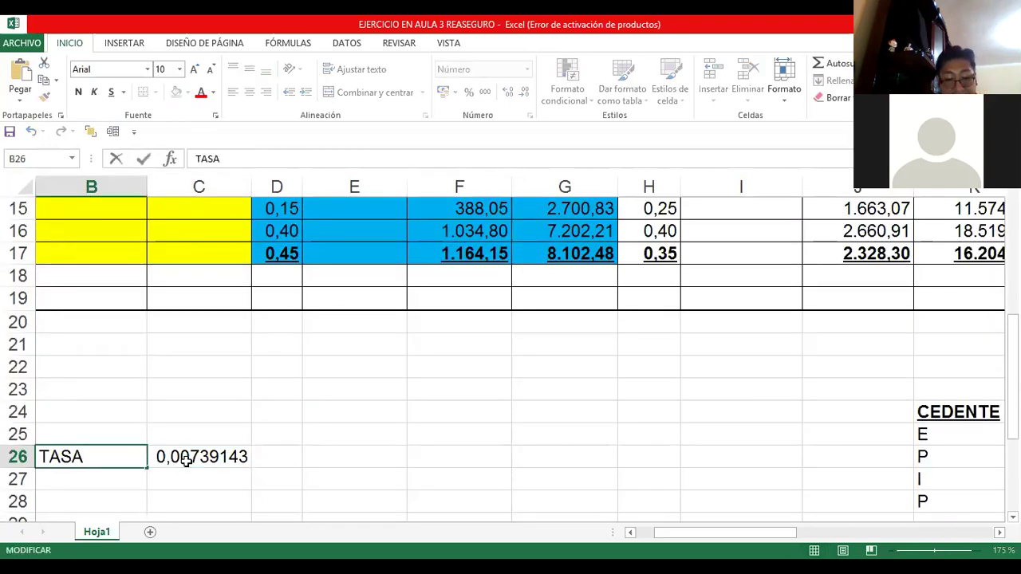
type("AO")
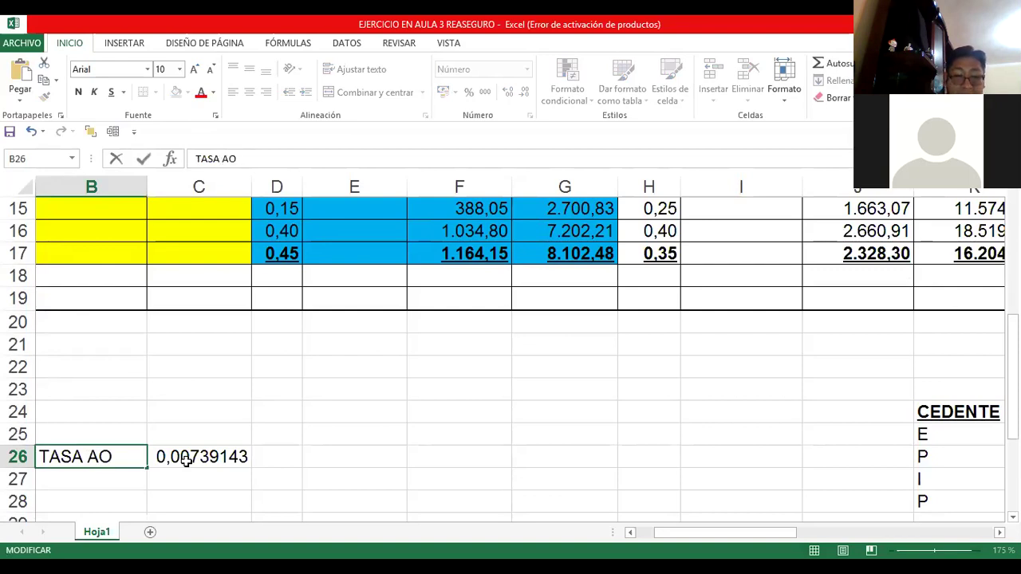
key("BackSpace")
type("PI")
key("BackSpace")
type("LI")
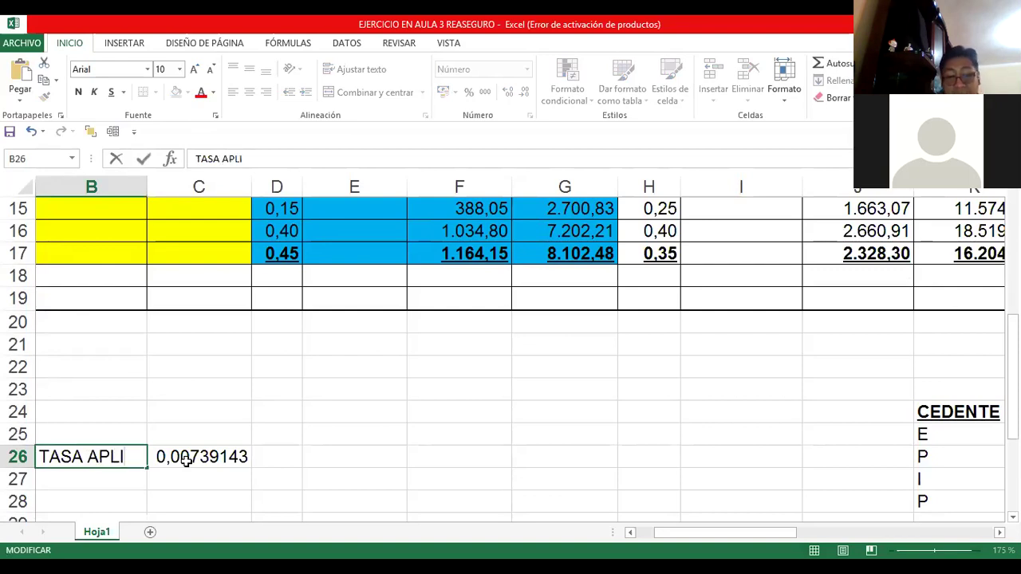
key("Return")
Examine the applied rate formula in C26 against the CAPITAL and PRIMA amounts to distribute in B10 and C10.
left_click(186, 461)
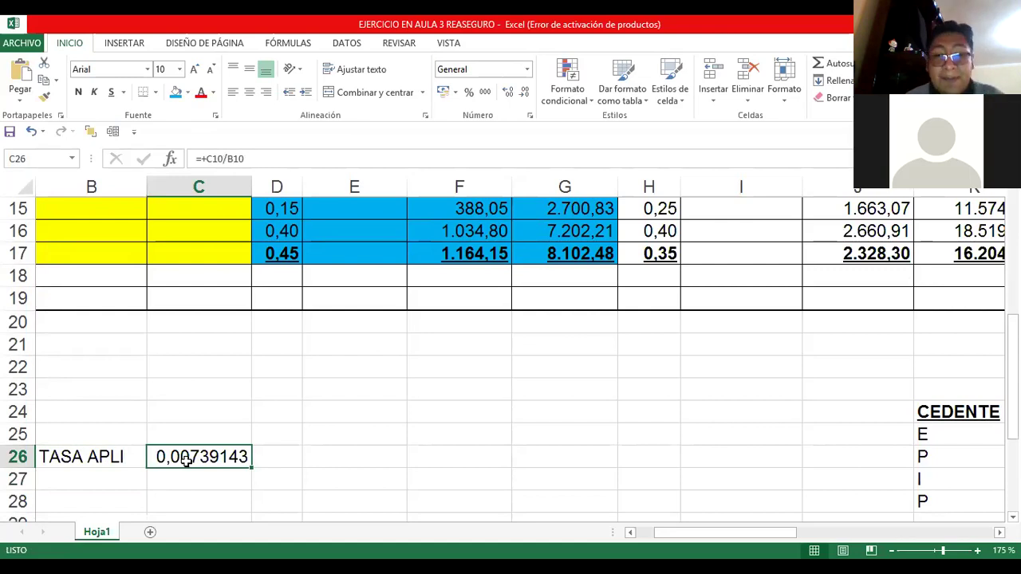
scroll(228, 381, "up", 5)
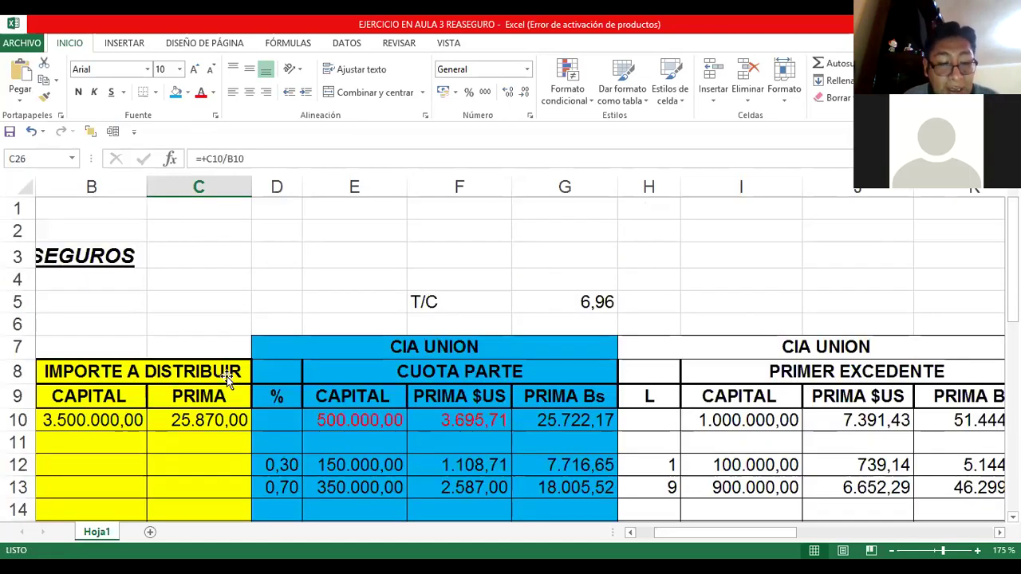
key("F2")
scroll(191, 417, "up", 6)
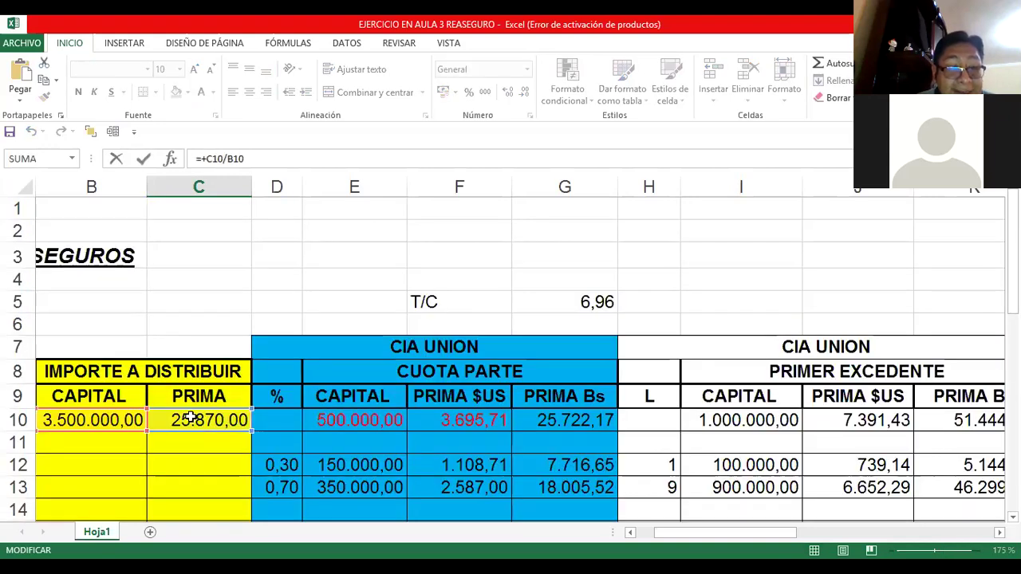
scroll(215, 415, "down", 5)
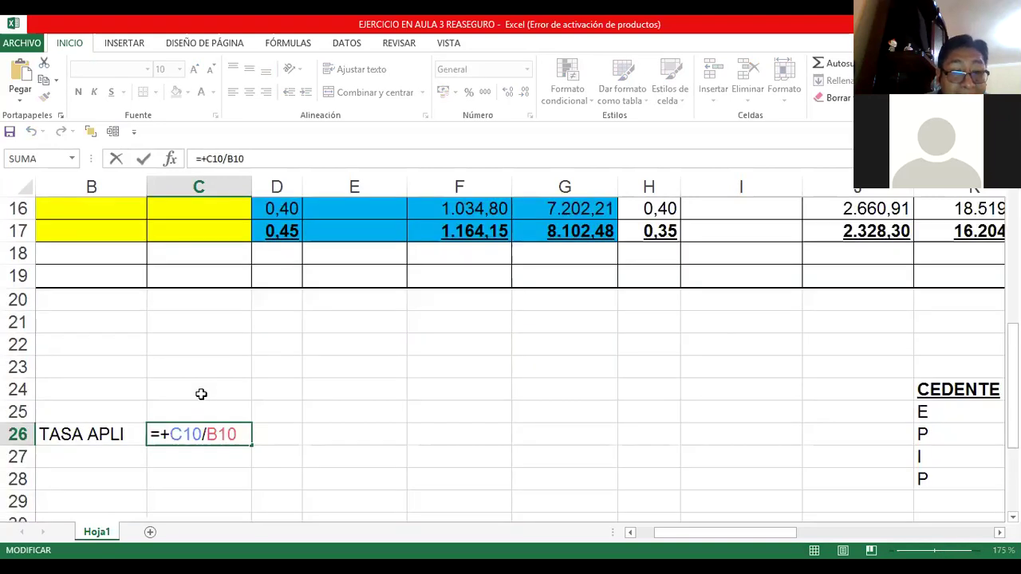
scroll(214, 434, "up", 5)
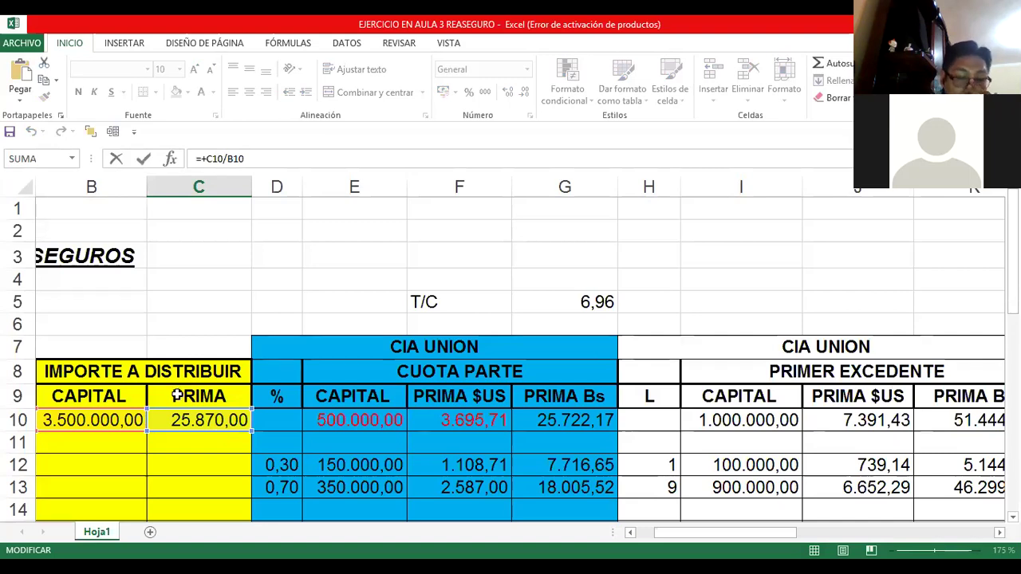
scroll(192, 400, "down", 4)
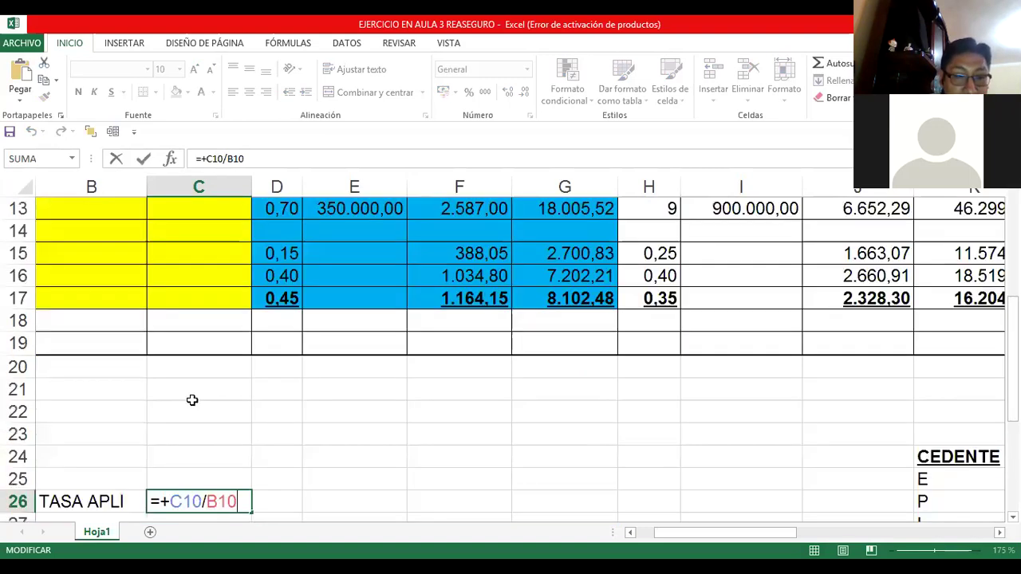
scroll(72, 372, "up", 4)
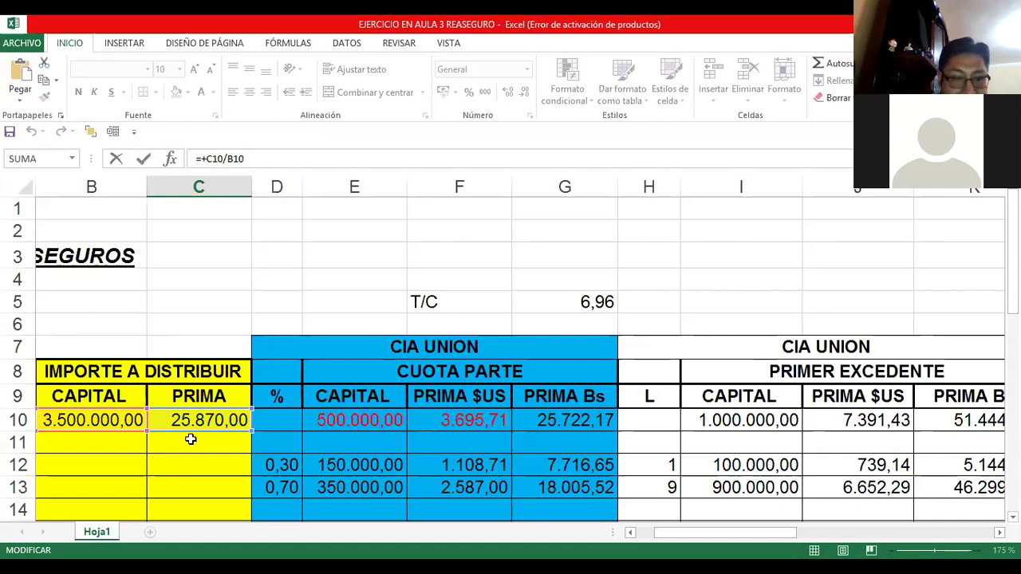
scroll(220, 407, "down", 4)
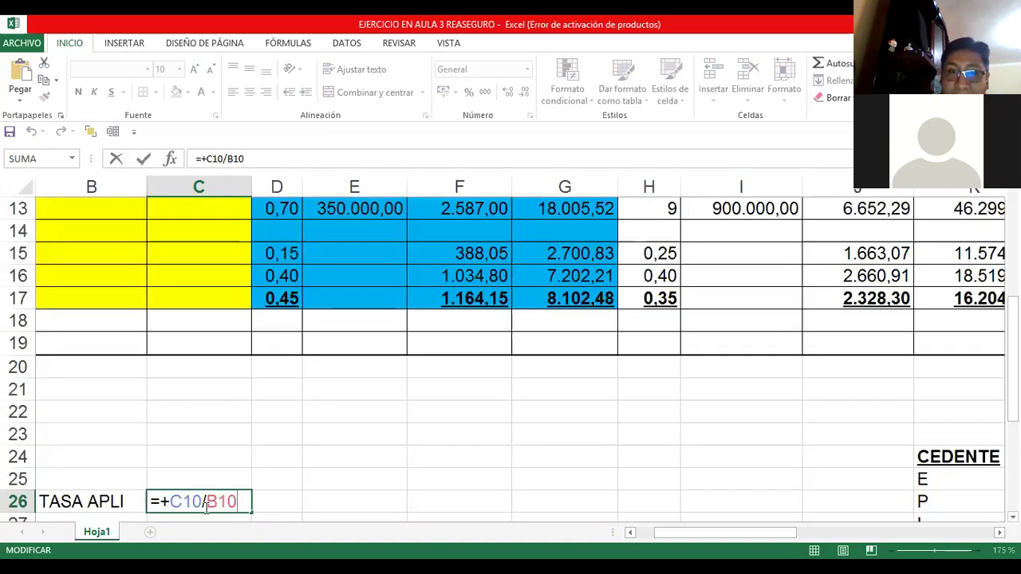
scroll(140, 345, "up", 2)
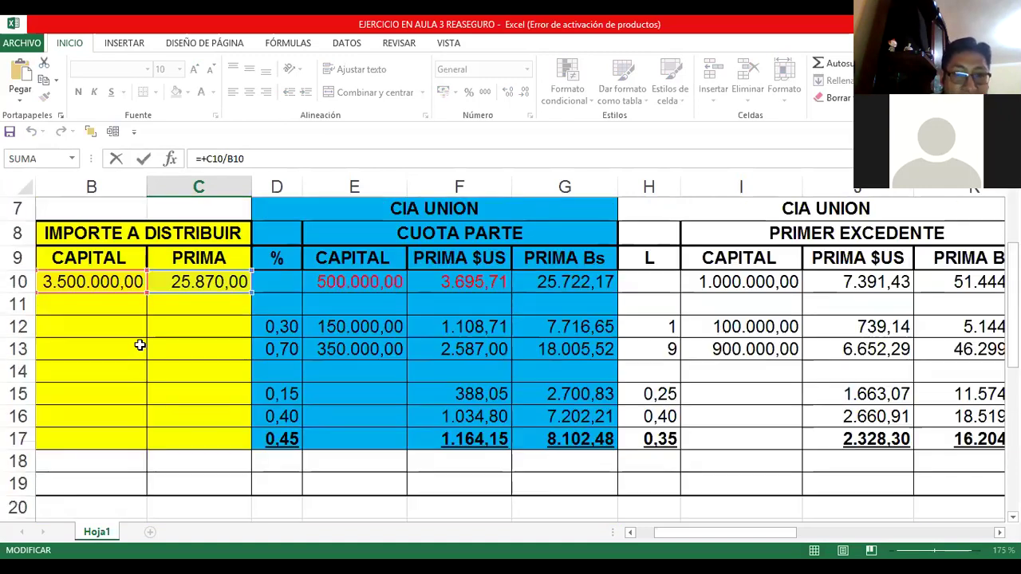
scroll(188, 389, "down", 2)
scroll(199, 406, "up", 3)
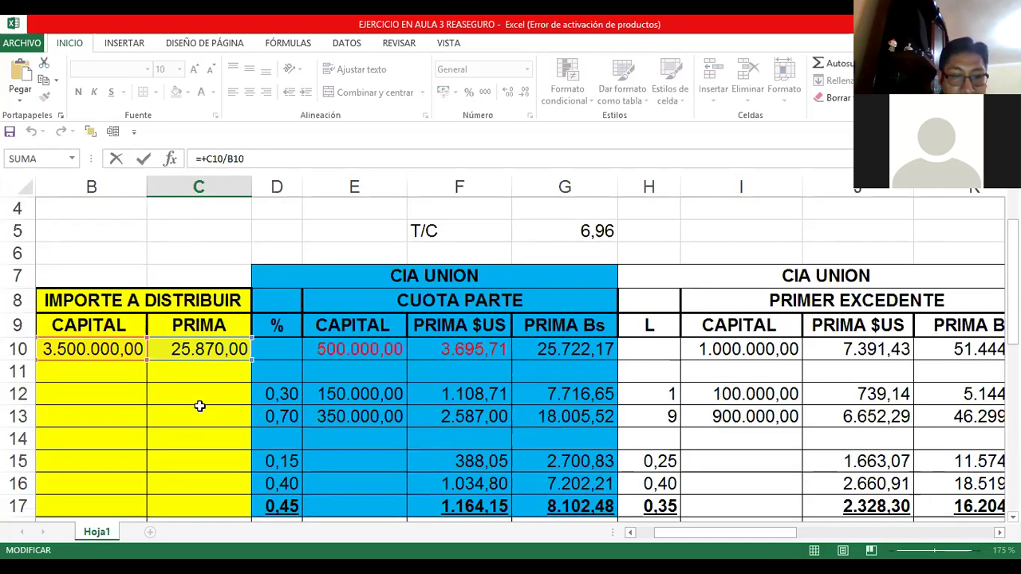
scroll(200, 406, "down", 5)
key("ctrl+Return")
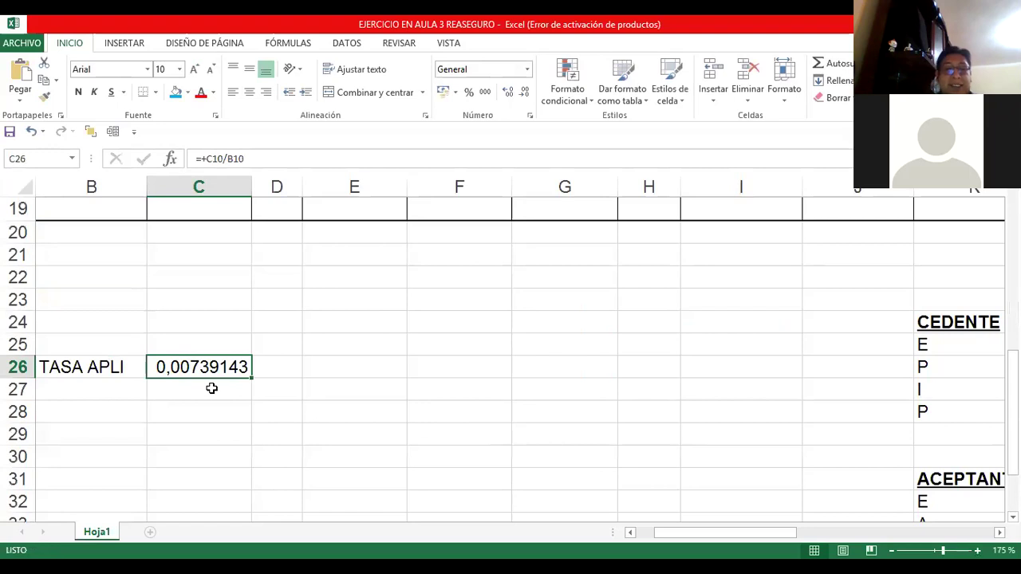
Show the applied rate in C26 with nine decimals and color the TASA APLI label and its value red.
left_click(507, 93)
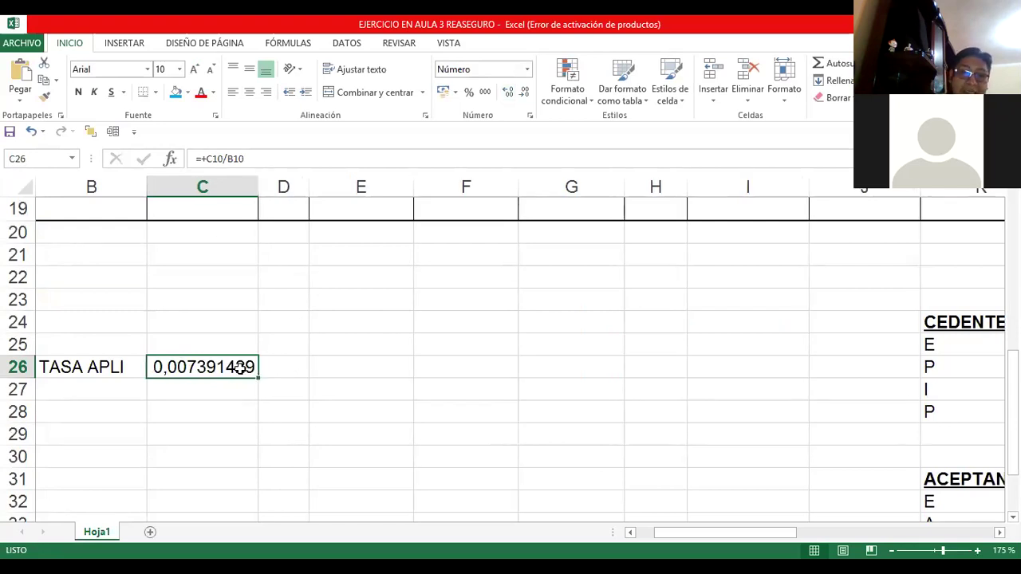
left_click_drag(80, 367, 199, 367)
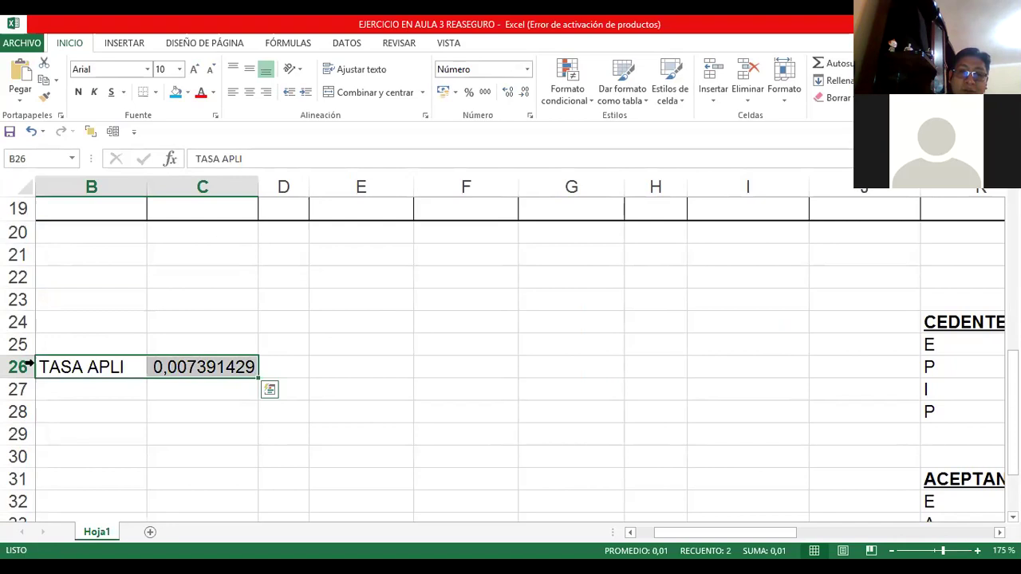
left_click(201, 92)
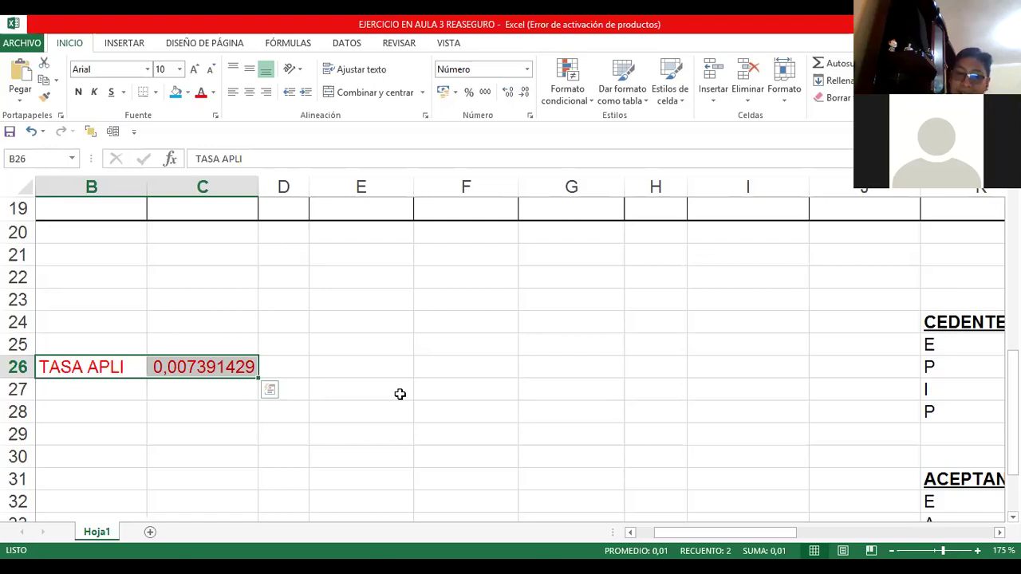
Compare the amounts to distribute with the rate in C26, and check the CUOTA PARTE capital and PRIMA $US cells in row 10.
scroll(400, 394, "up", 2)
scroll(178, 388, "up", 4)
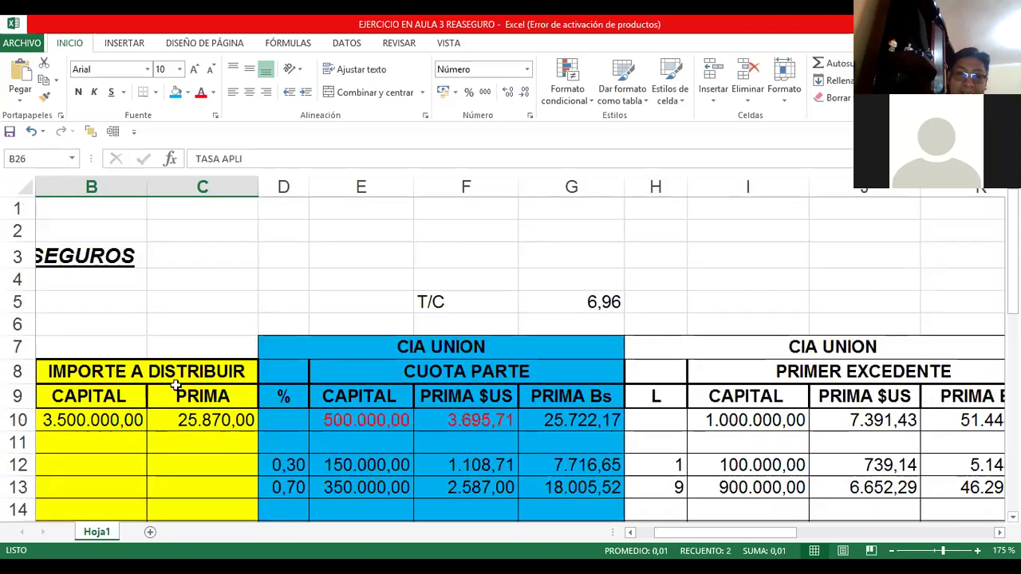
scroll(178, 383, "down", 6)
left_click(198, 369)
scroll(374, 387, "up", 3)
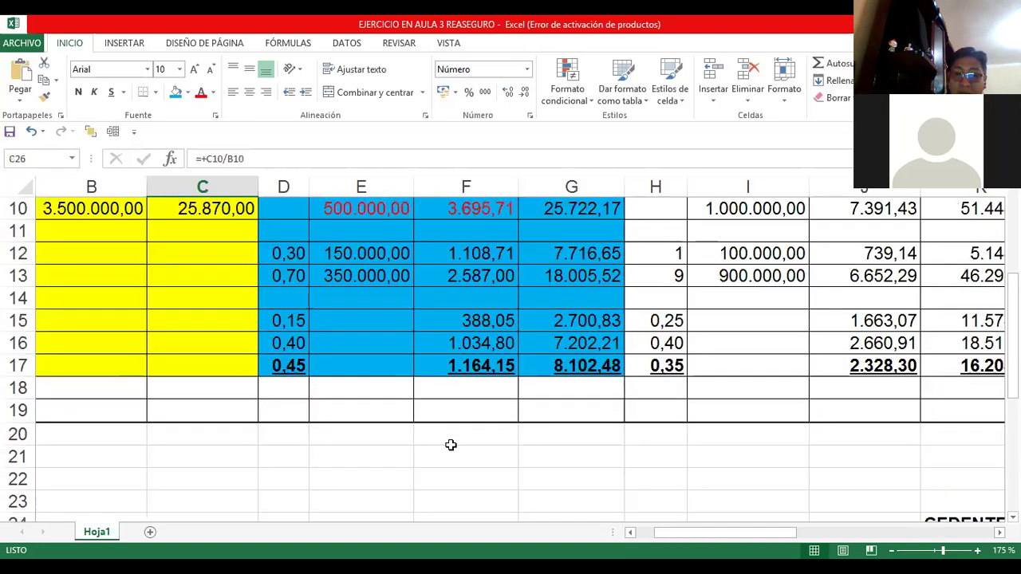
scroll(378, 415, "up", 3)
left_click(363, 420)
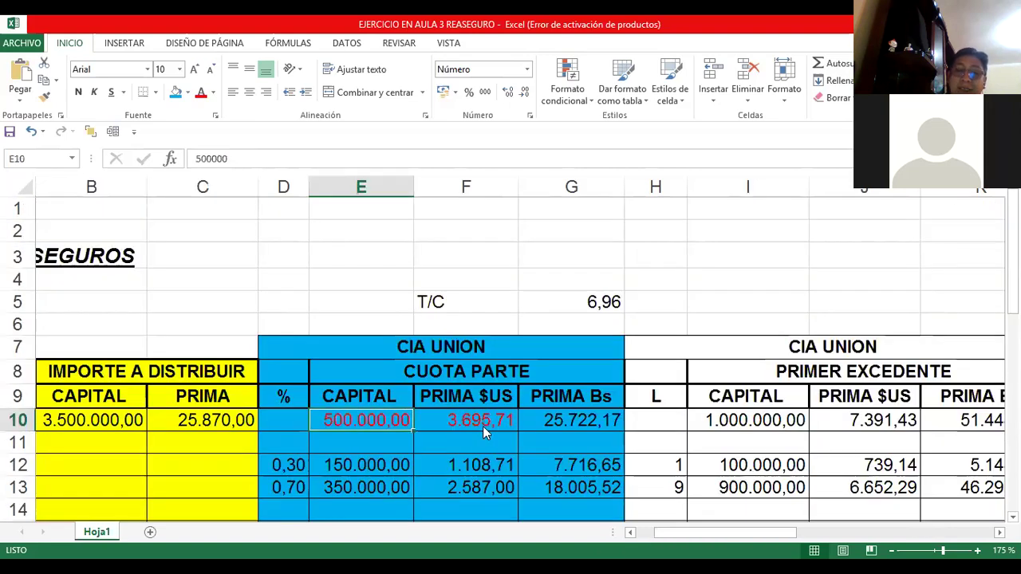
key("Right")
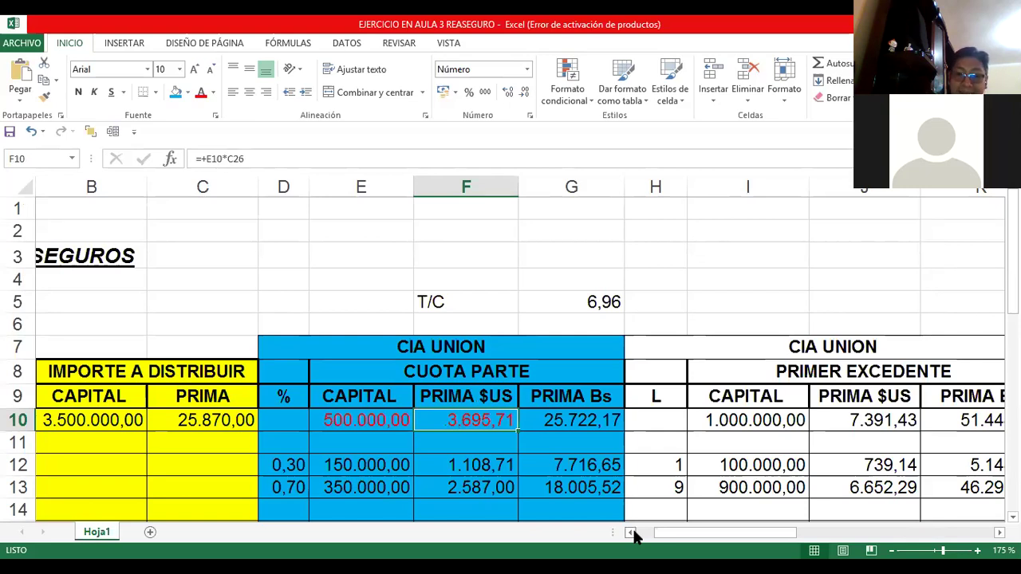
Trace the PRIMA $US amount in F10 down to the TASA APLI label and its rate in row 26.
key("Down")
key("Down")
key("Down")
key("Down")
key("Down")
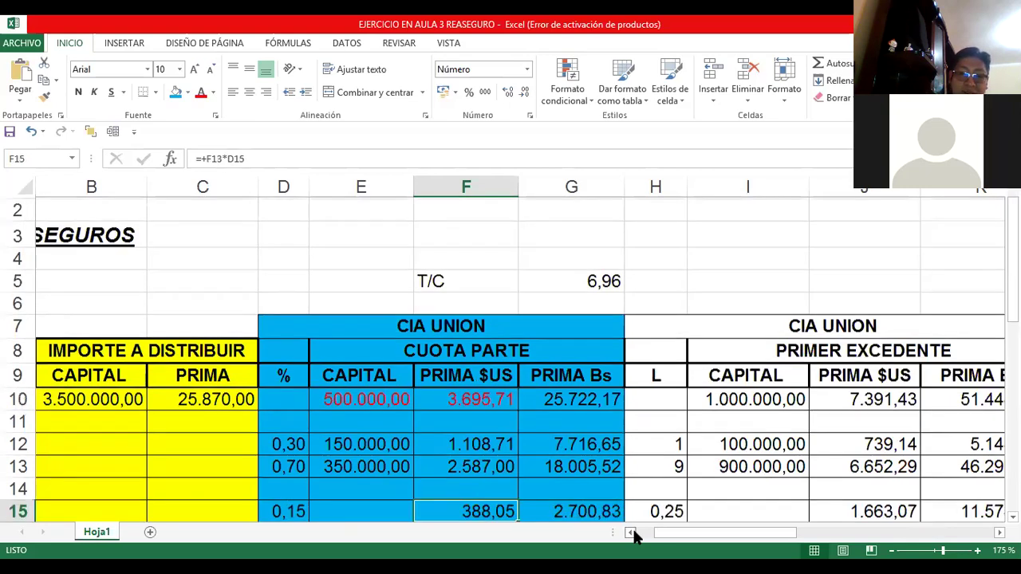
key("Down")
key("Down")
key("Down")
key("Down")
key("Down")
key("Down")
key("Down")
key("Down")
key("Down")
key("Down")
key("Down")
key("Left")
key("Left")
key("Left")
key("Left")
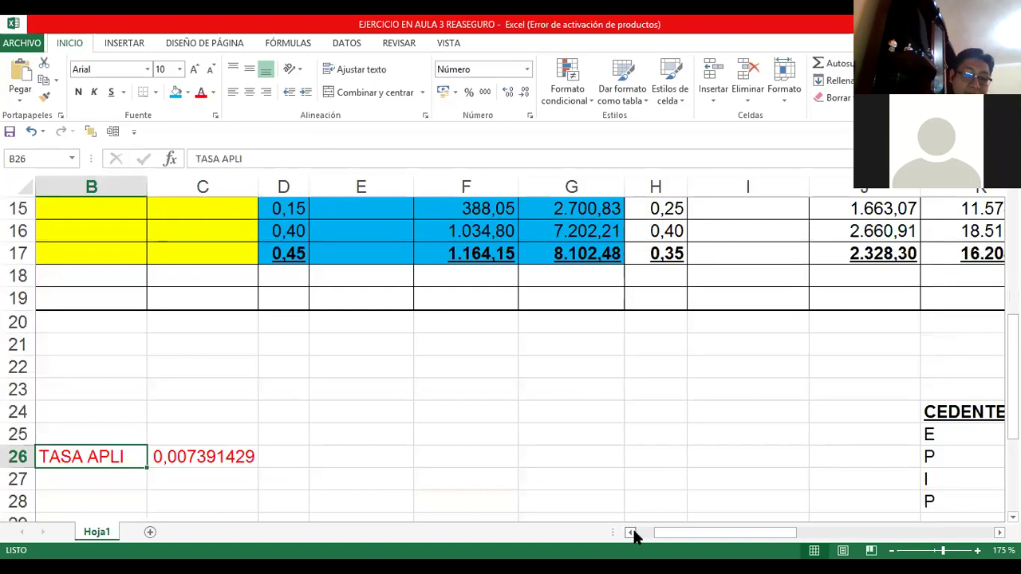
key("F2")
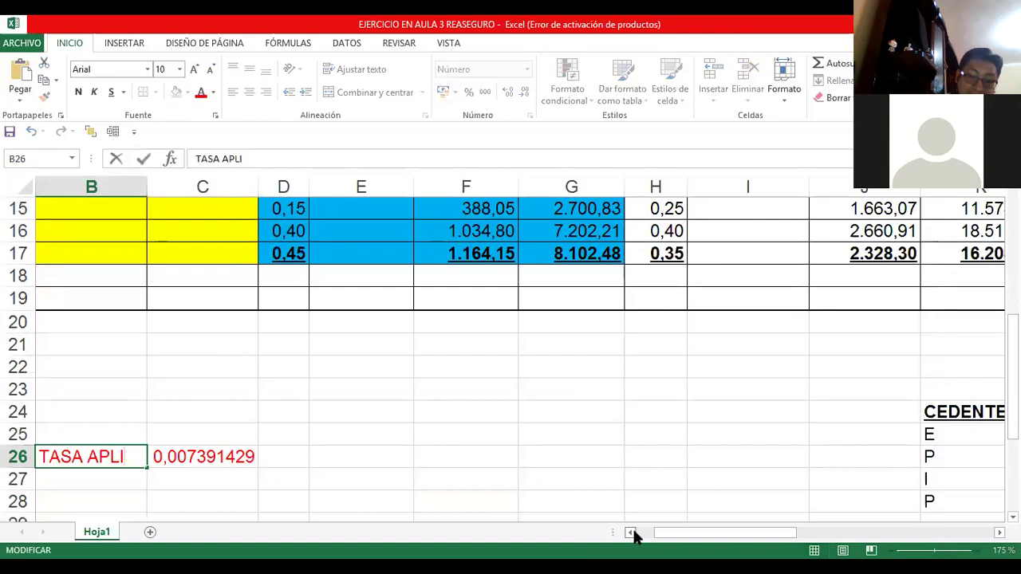
key("Tab")
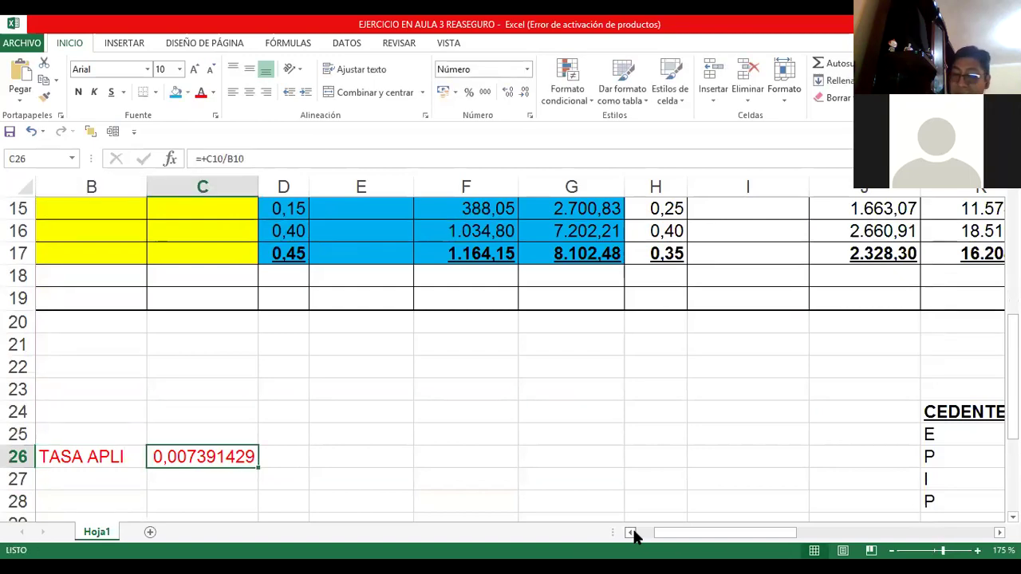
Check the formula of the CUOTA PARTE PRIMA Bs amount in G10 and follow it to the exchange rate in G5.
scroll(558, 398, "up", 4)
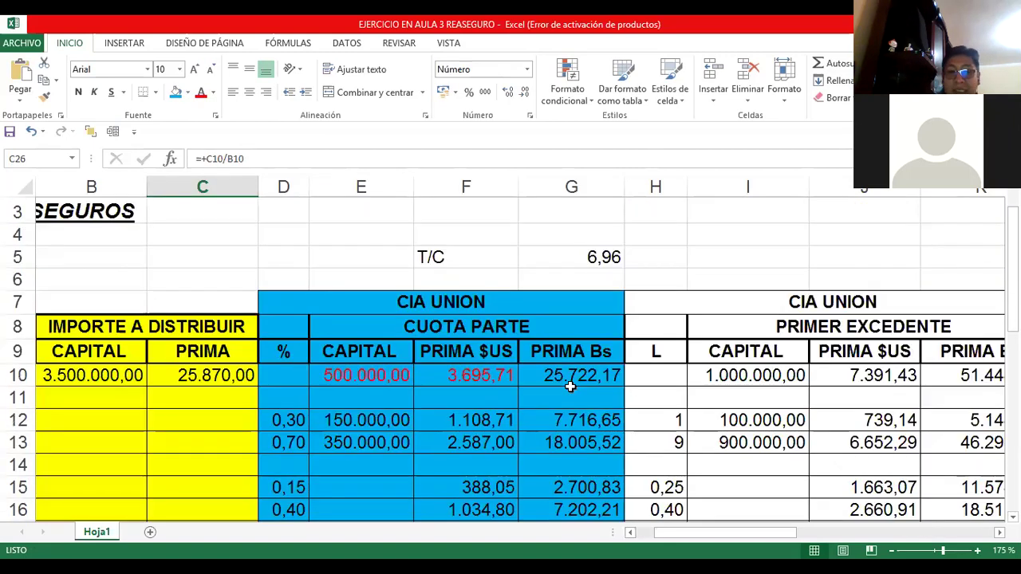
left_click(566, 381)
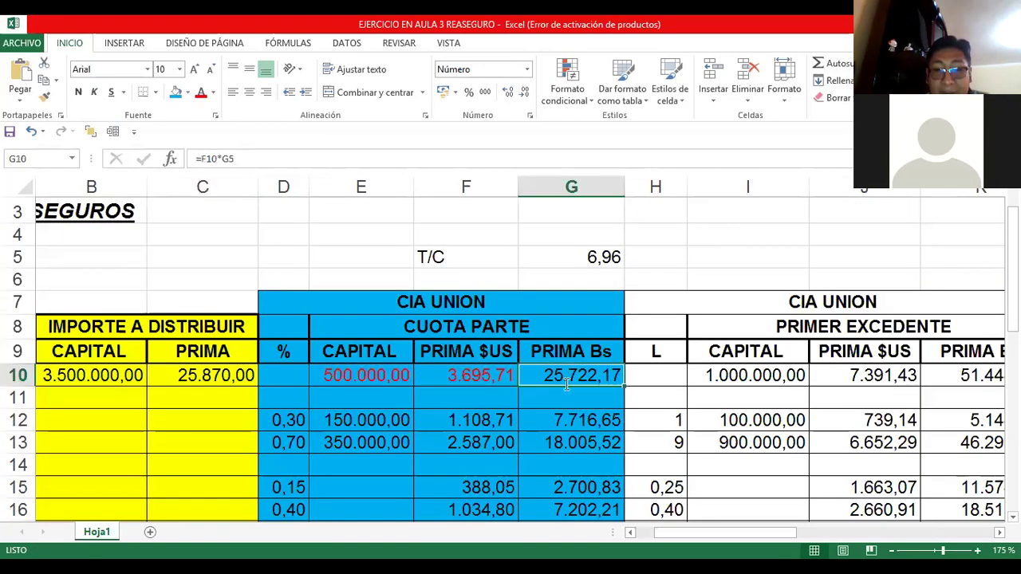
double_click(565, 382)
key("Return")
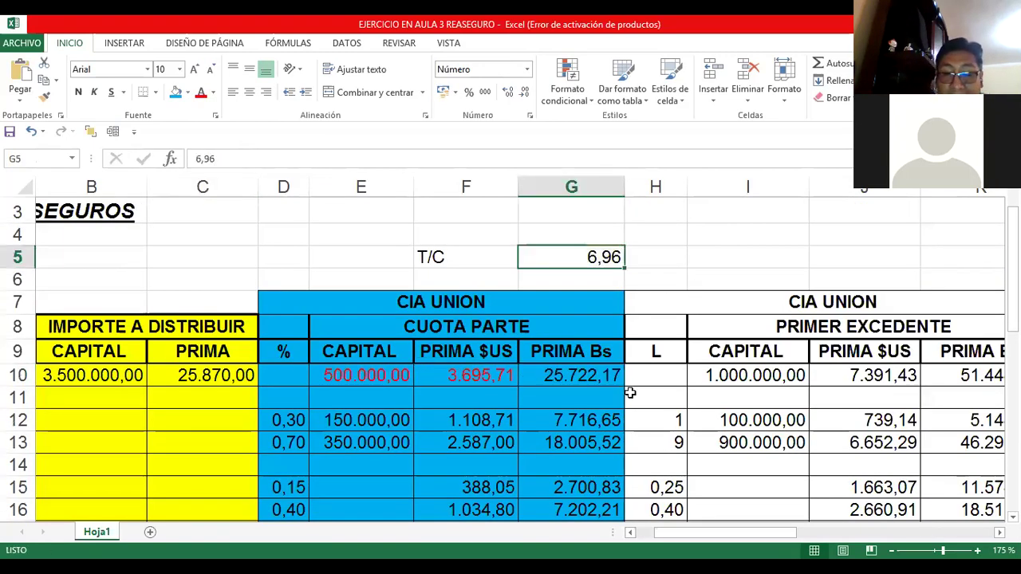
left_click(610, 368)
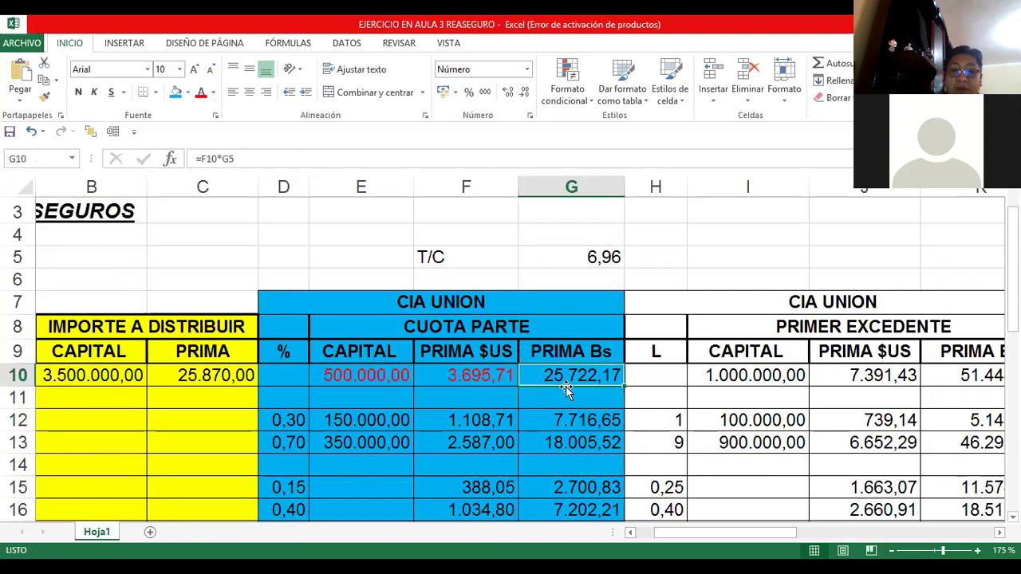
Review the RETENCIÓN DE LA CIA row from its label across the CUOTA PARTE amounts, ending at its percentage in D12.
left_click(388, 419)
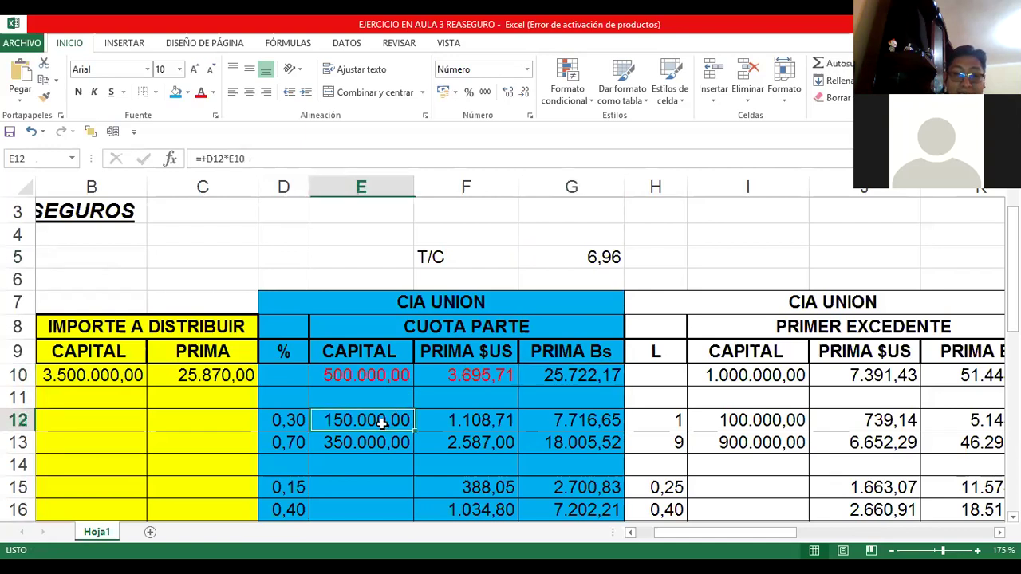
key("Home")
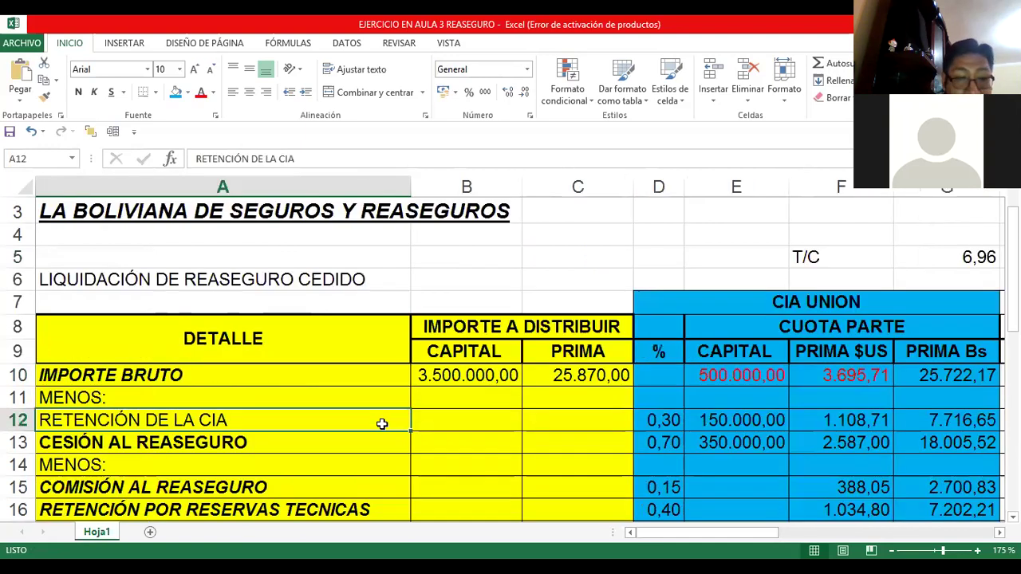
key("Up")
key("Down")
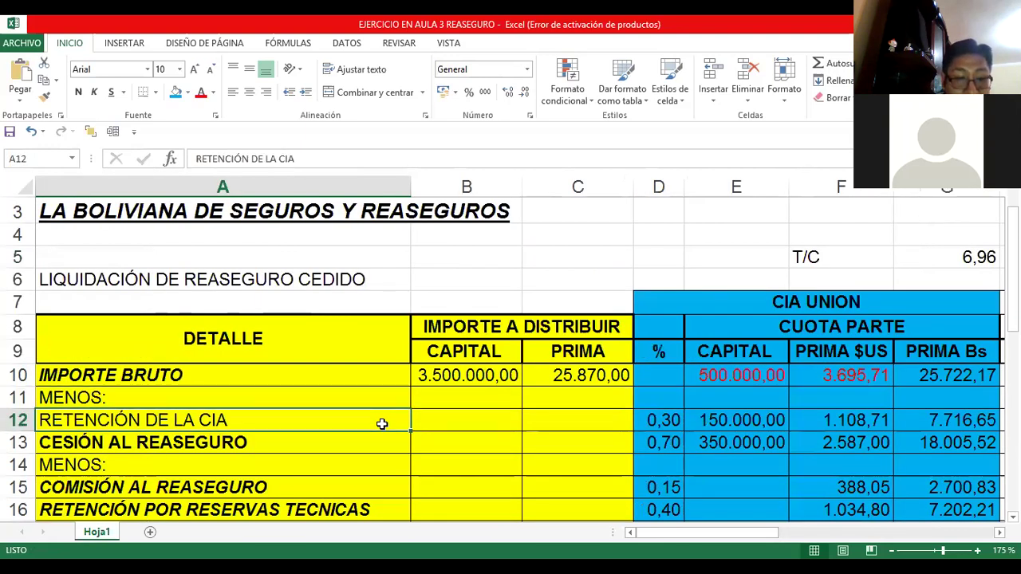
key("Right")
key("Right")
key("Right")
key("Right")
key("Right")
key("Right")
key("Right")
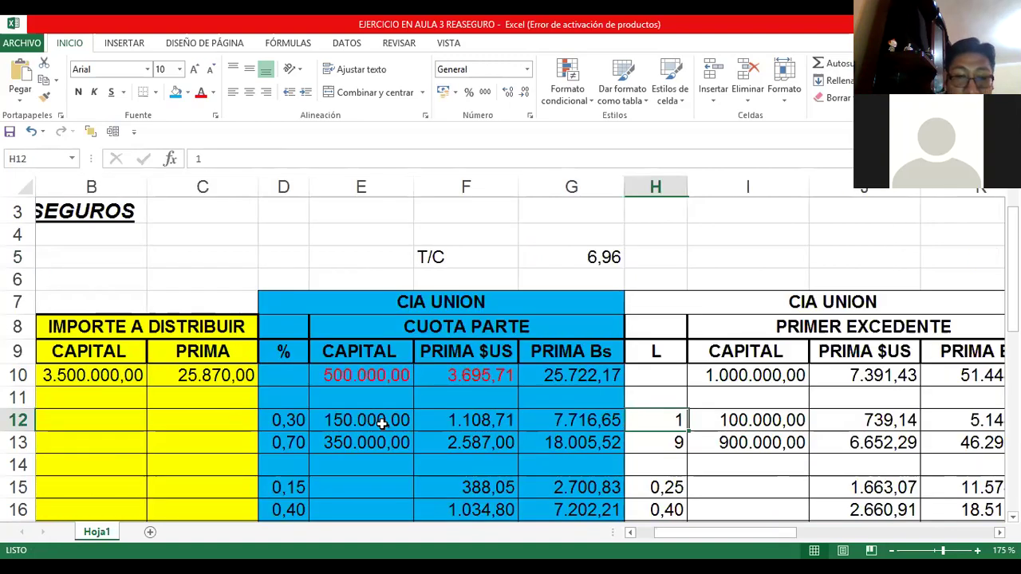
key("Left")
key("Left")
key("Left")
key("Left")
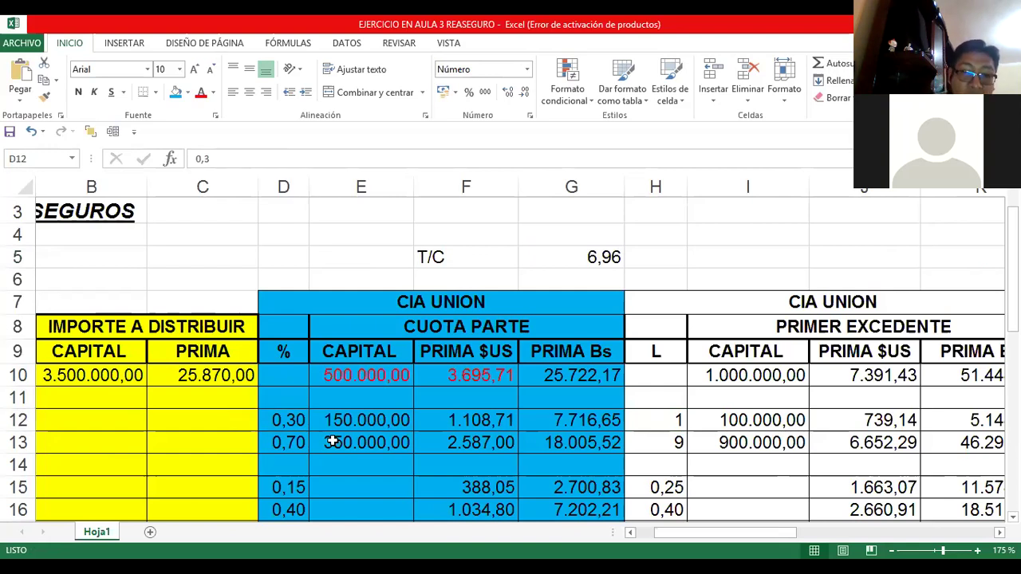
Compare the retention and cession percentages in D12 and D13, and examine the retained capital formula in E12.
key("Down")
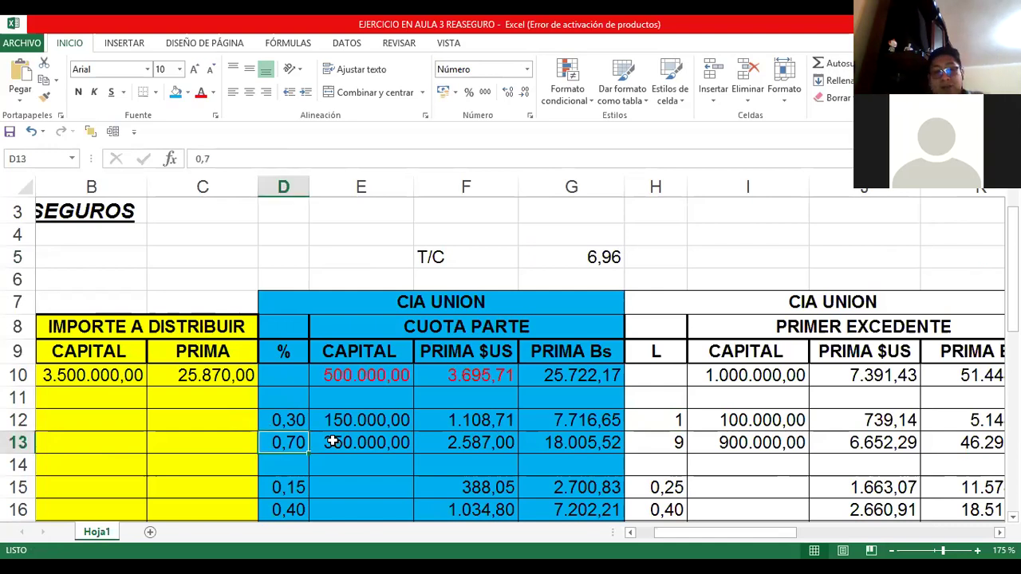
key("Up")
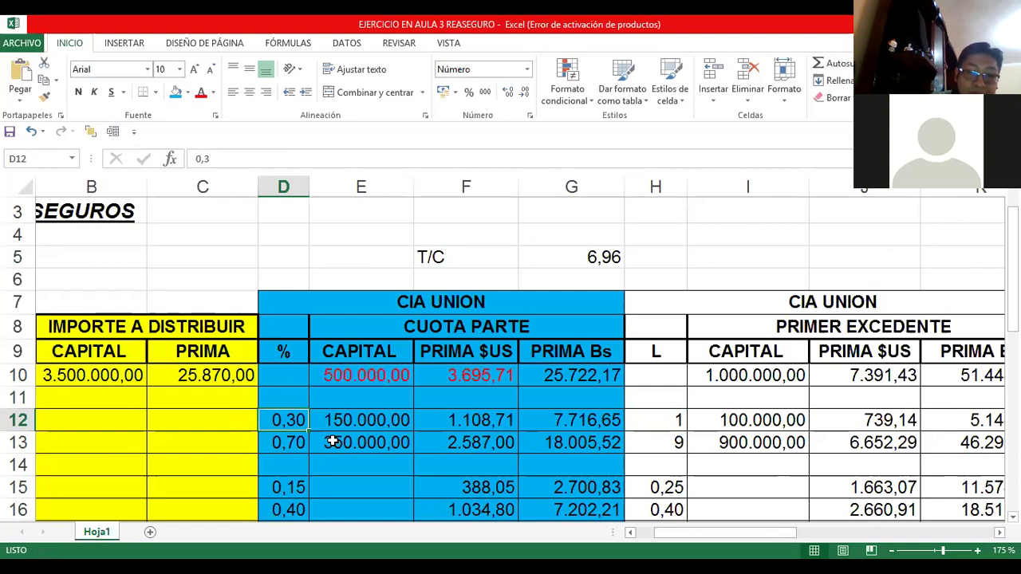
key("Right")
type("=+D12*E10")
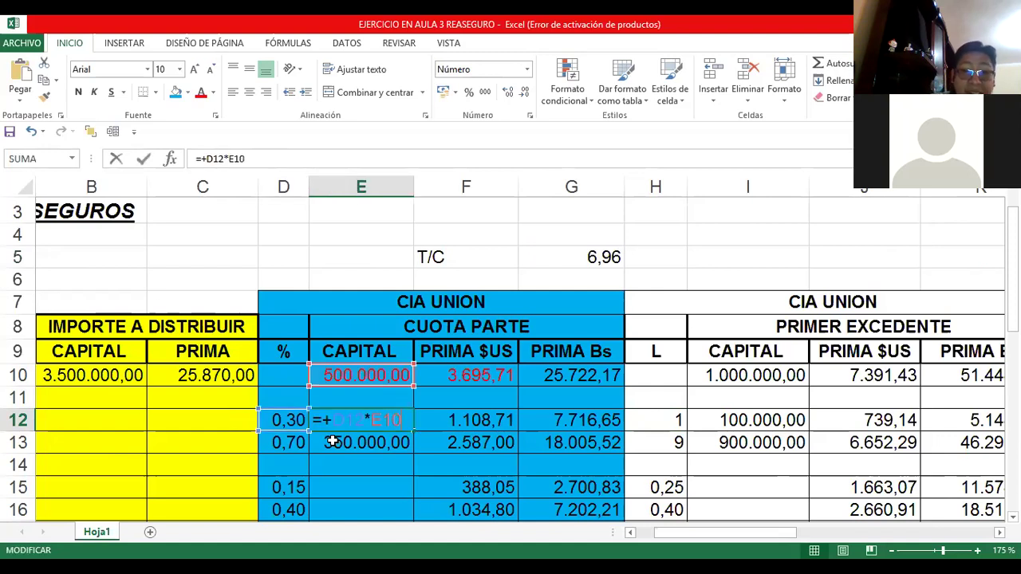
key("Return")
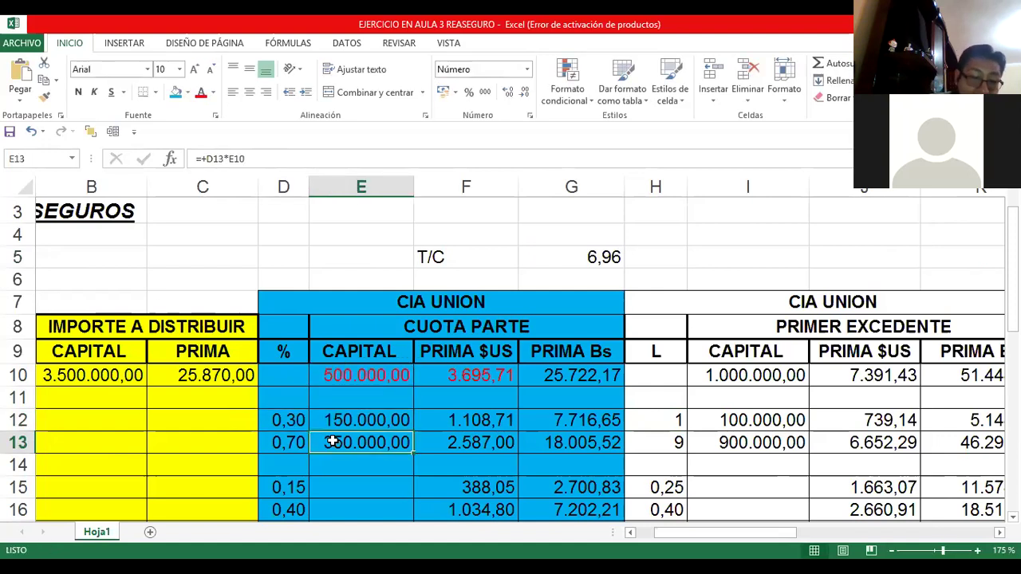
Check the ceded capital formula in E13 and trace the retained premium formula in F12 to the TASA APLI rate in C26.
double_click(331, 442)
key("Escape")
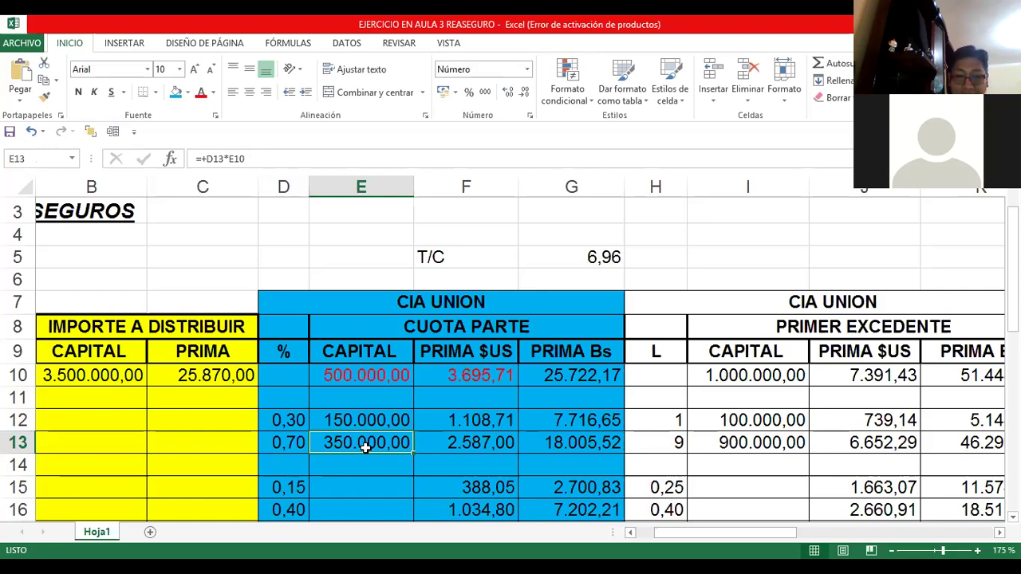
left_click(476, 428)
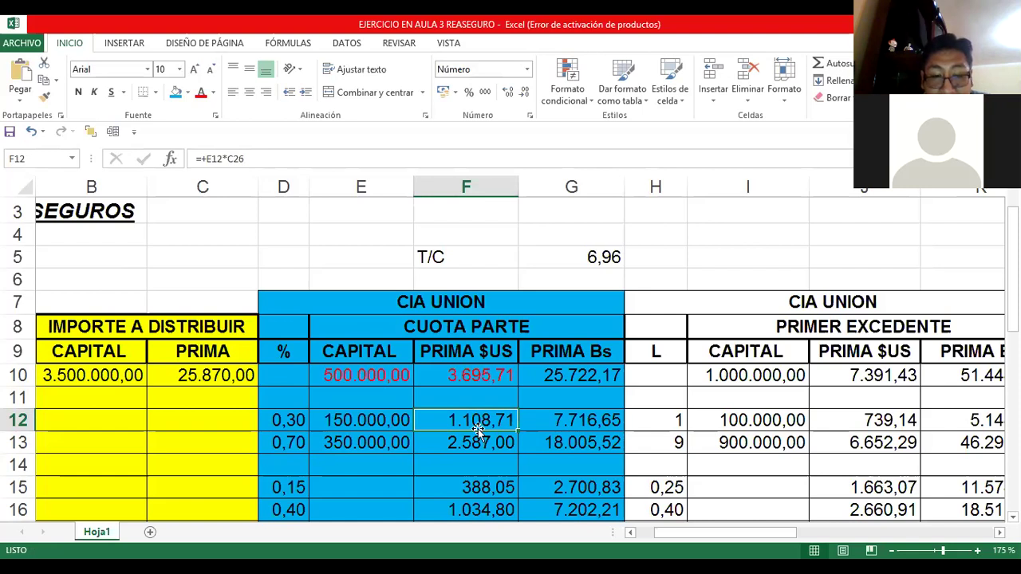
double_click(477, 430)
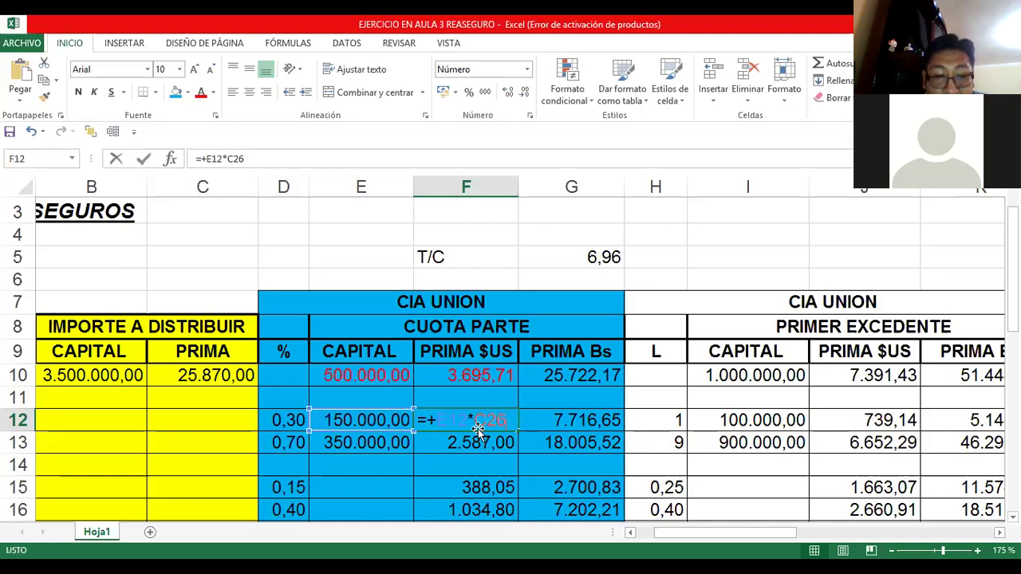
key("Escape")
scroll(350, 411, "down", 4)
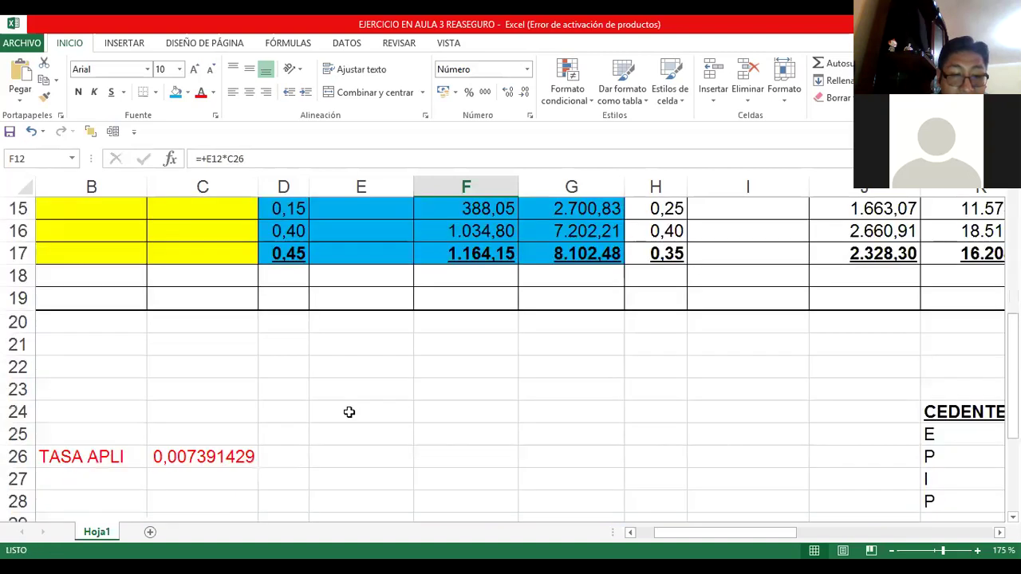
left_click(203, 456)
scroll(479, 399, "up", 5)
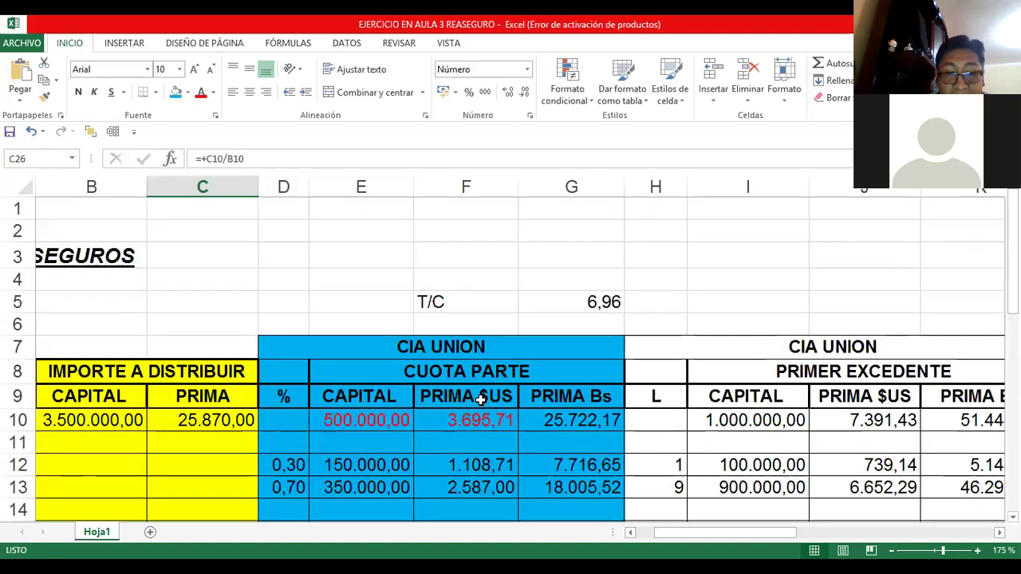
scroll(508, 357, "down", 2)
left_click(495, 329)
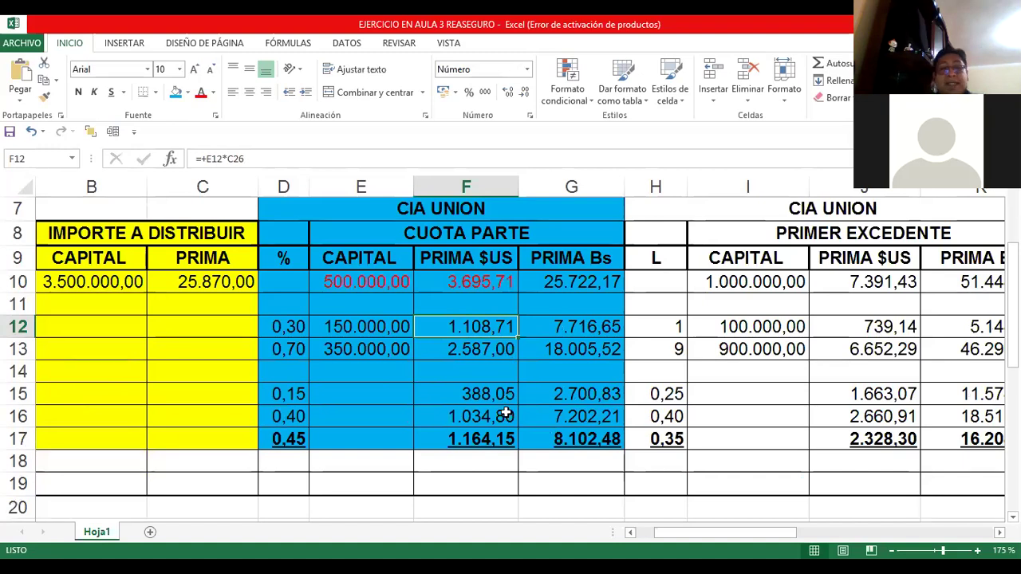
Examine the ceded PRIMA $US formula in F13 and follow its reference to the TASA APLI rate in C26.
key("Down")
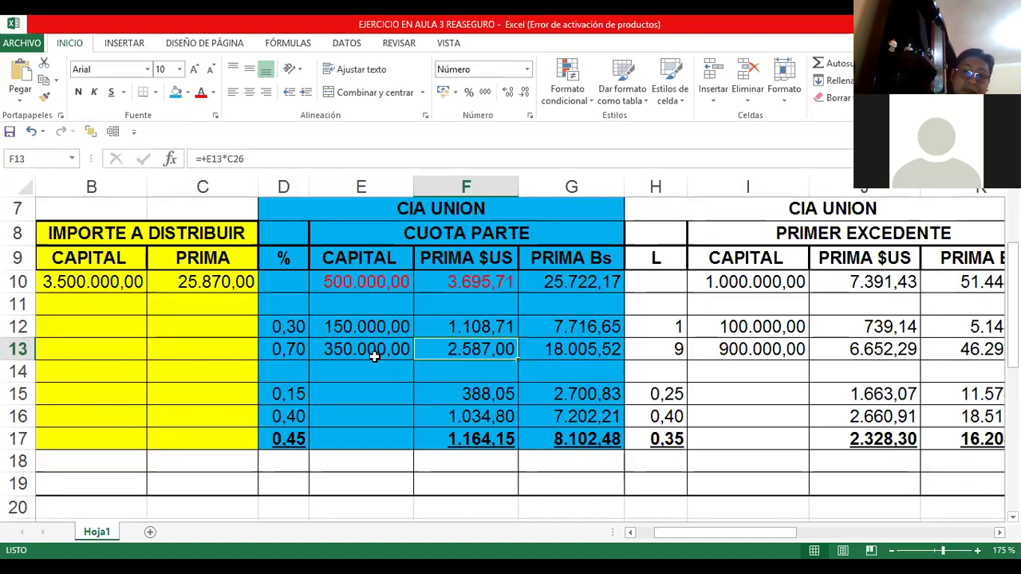
double_click(449, 348)
scroll(140, 329, "down", 4)
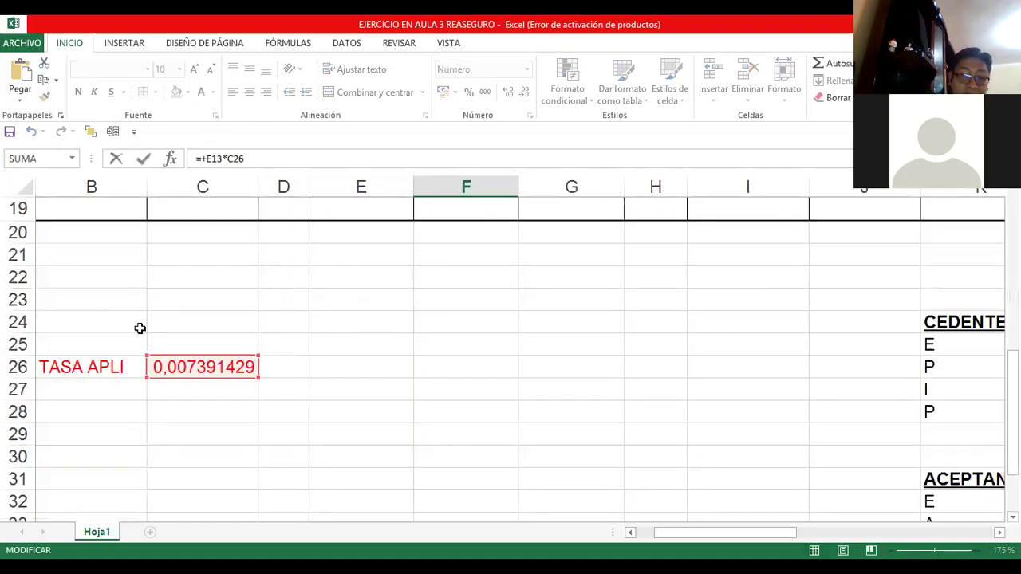
key("shift+Return")
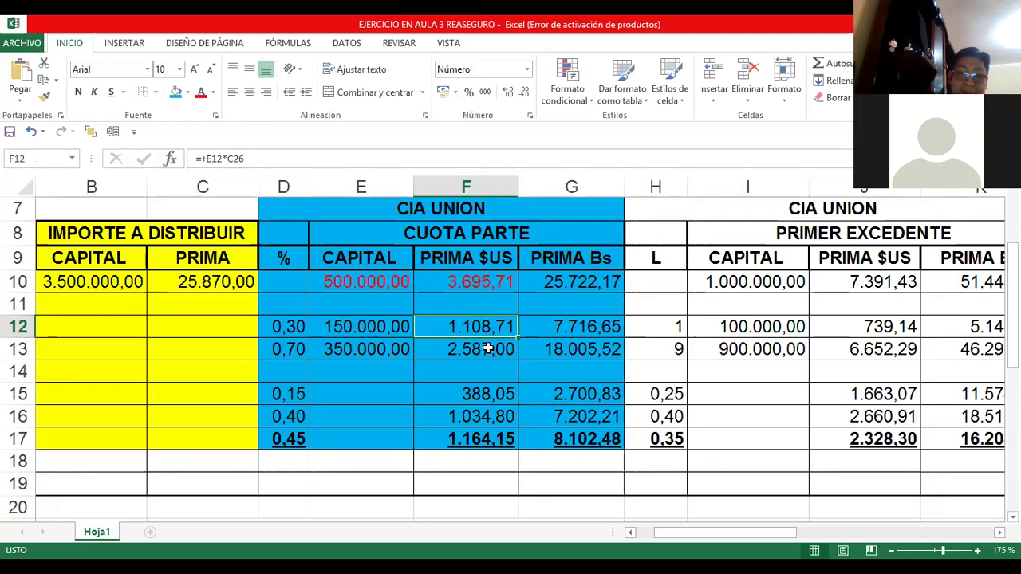
Check the CUOTA PARTE PRIMA Bs formulas in G12 and G13 against the exchange rate in G5.
key("Right")
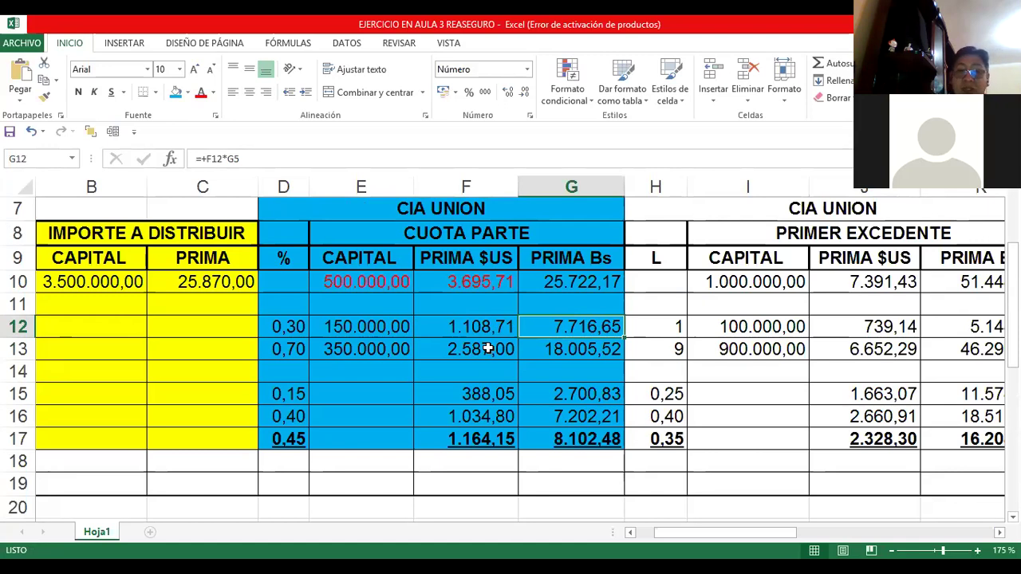
key("Down")
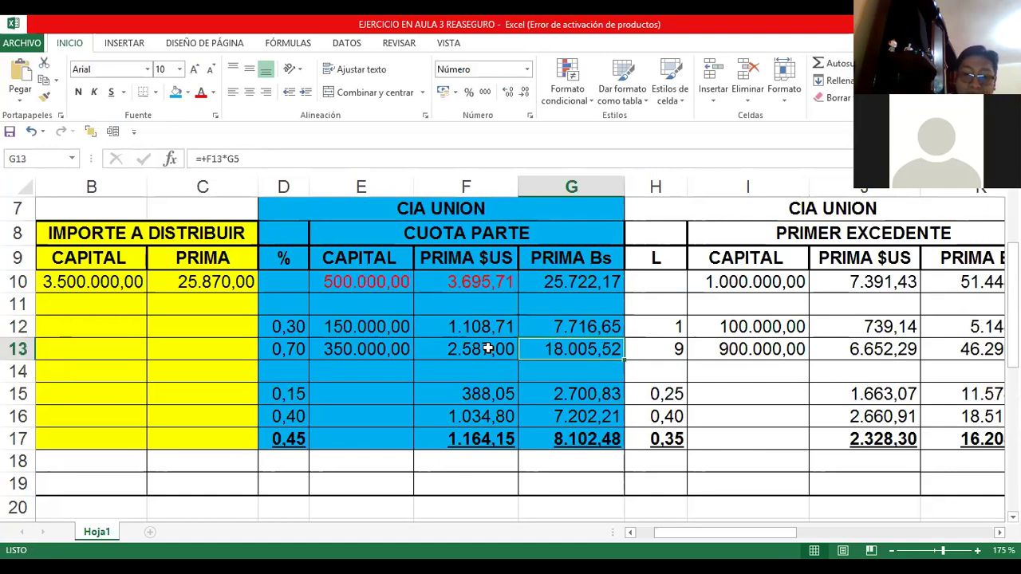
scroll(567, 374, "up", 2)
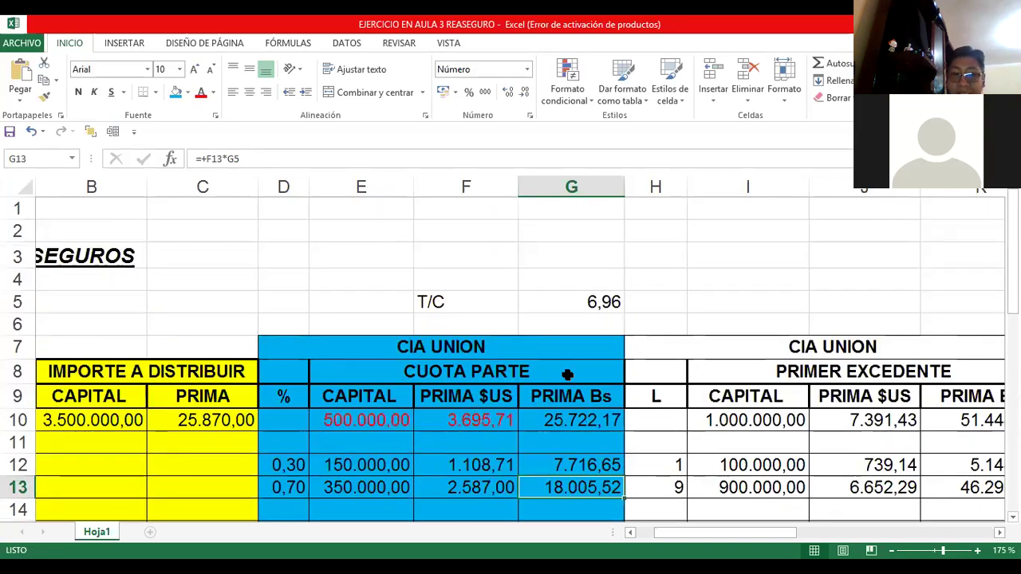
scroll(313, 350, "down", 2)
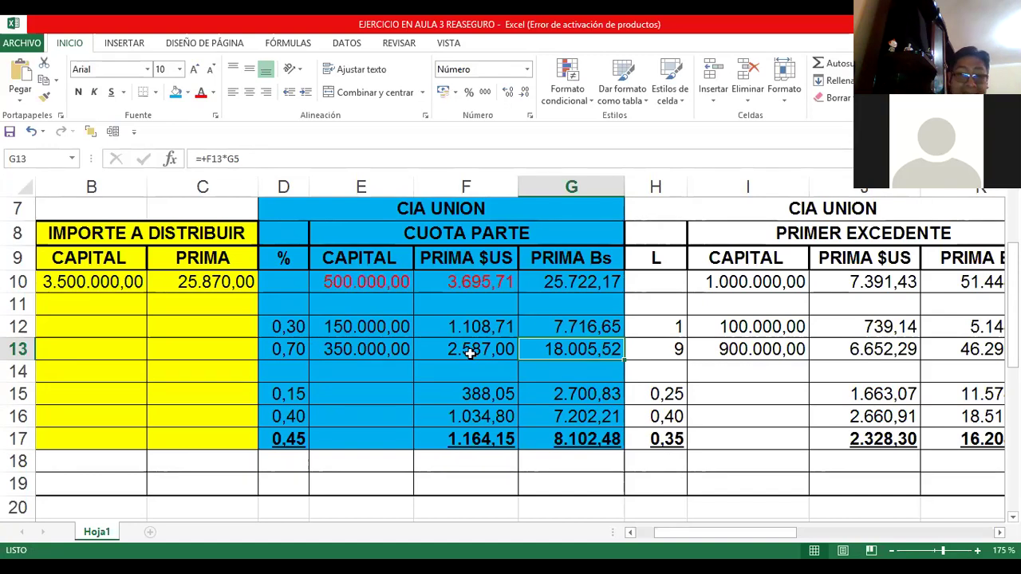
Review the CESIÓN AL REASEGURO row from its label across to the CUOTA PARTE premiums in F13 and G13.
key("Home")
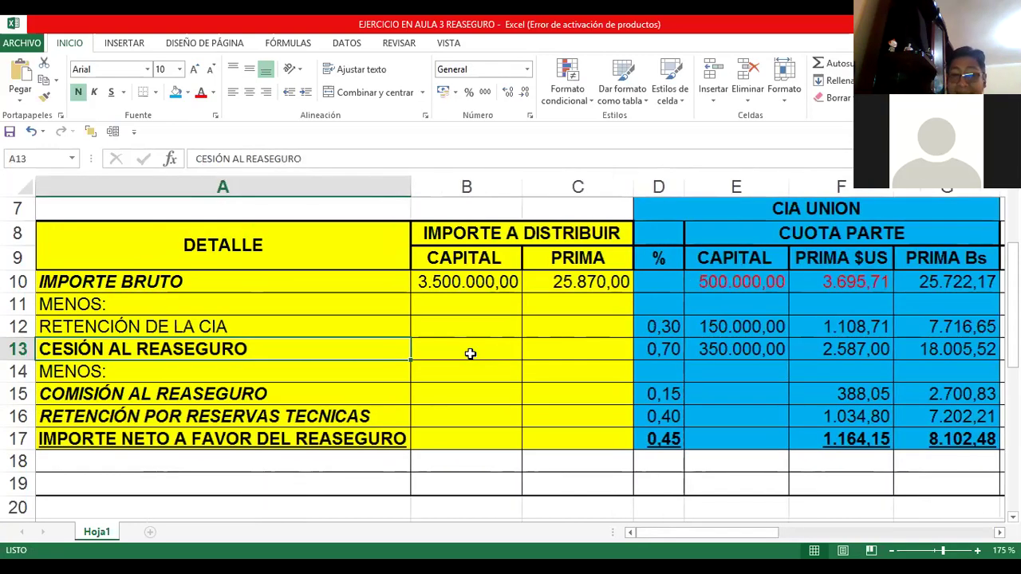
key("ctrl+Right")
key("ctrl+Right")
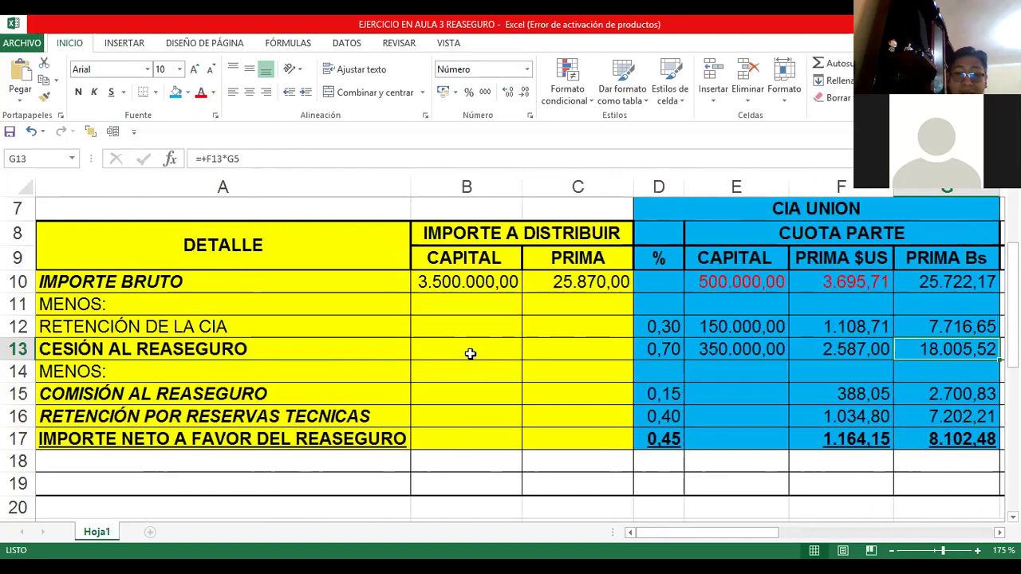
key("Left")
key("Left")
key("Right")
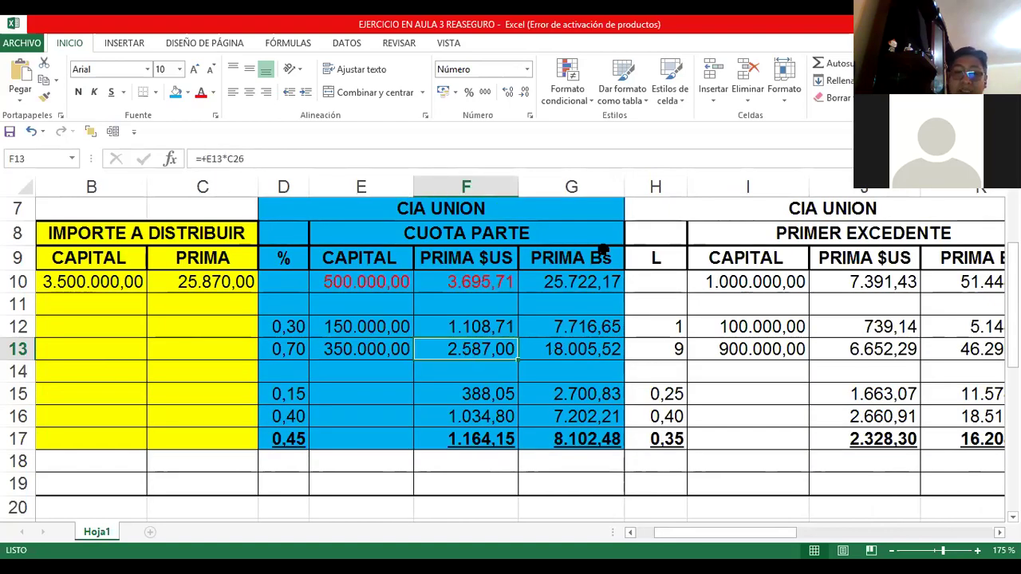
key("Right")
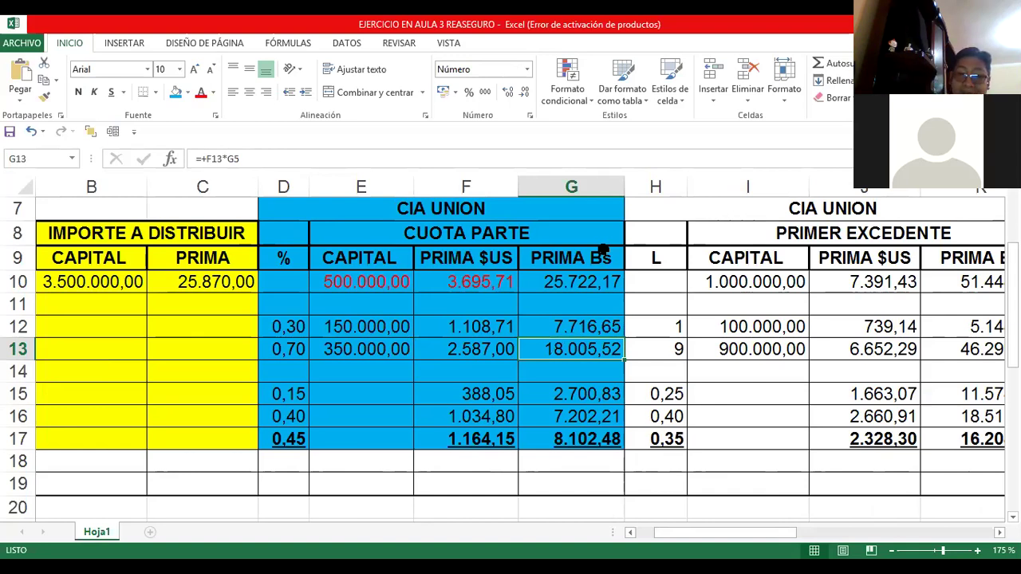
Color the ceded CUOTA PARTE premiums in F13:G13 red.
key("Left")
key("shift+Right")
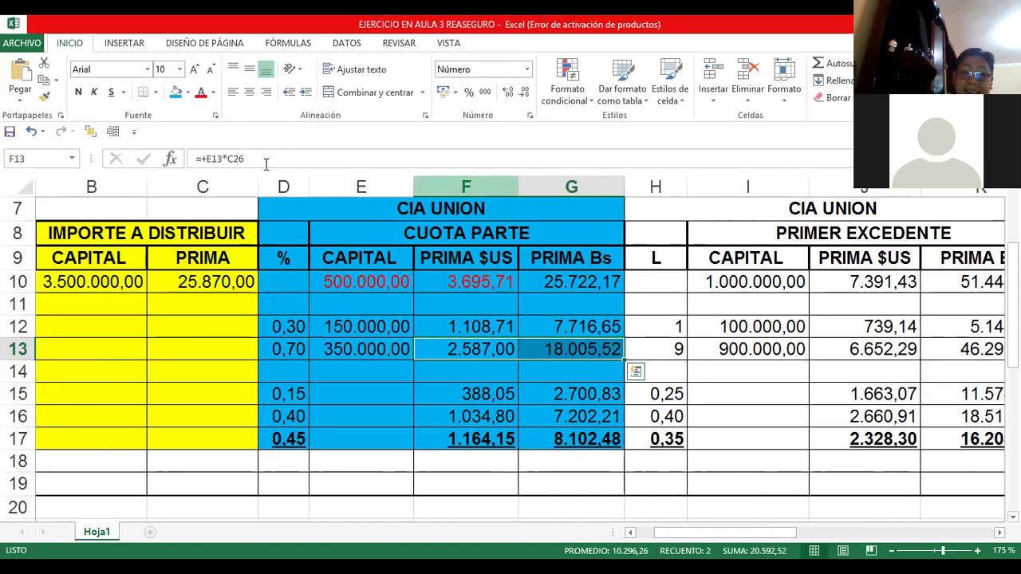
key("F4")
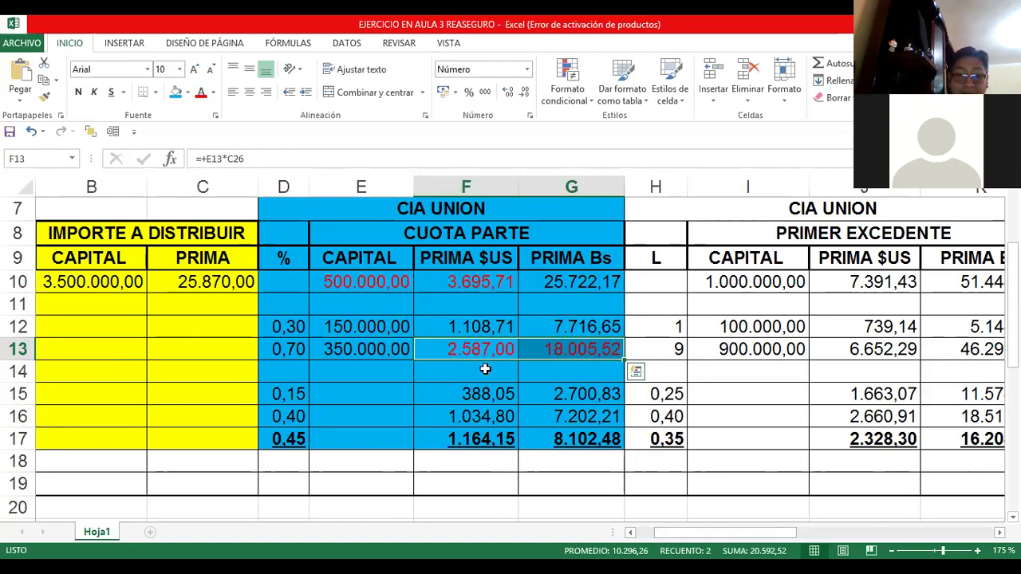
Review the COMISIÓN AL REASEGURO, RETENCIÓN POR RESERVAS TECNICAS and IMPORTE NETO A FAVOR DEL REASEGURO labels in column A.
key("Home")
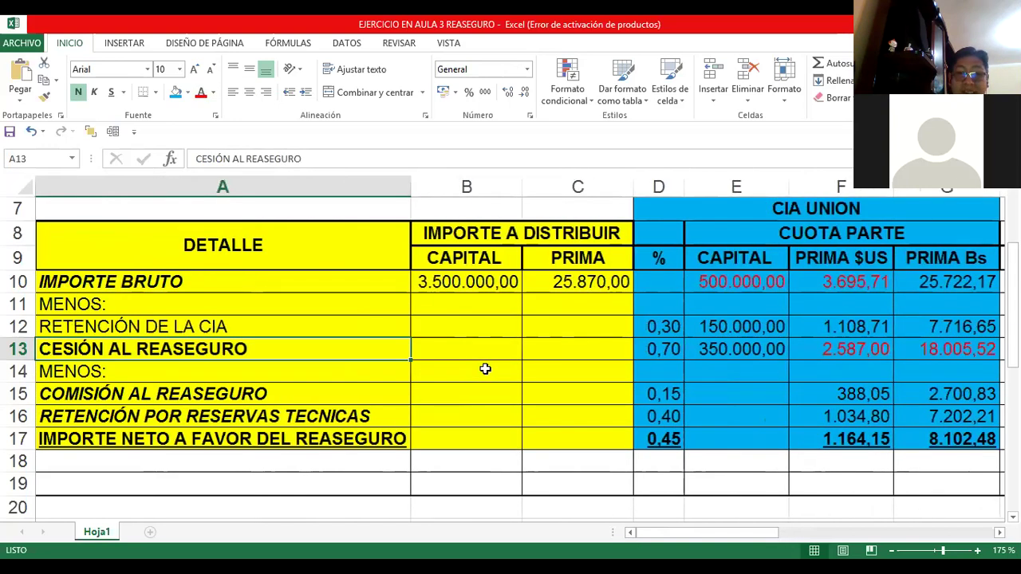
key("Down")
key("Down")
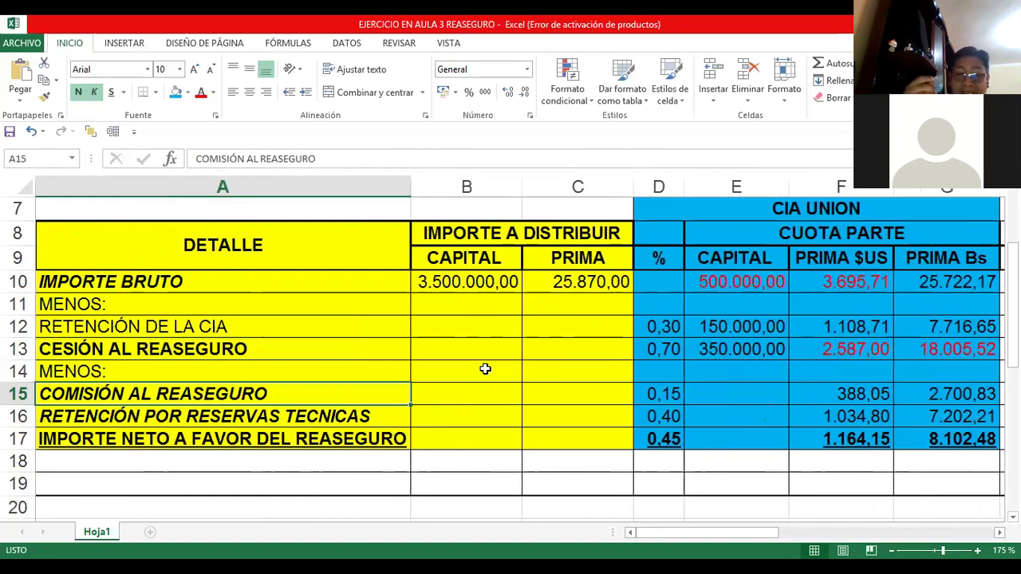
key("Down")
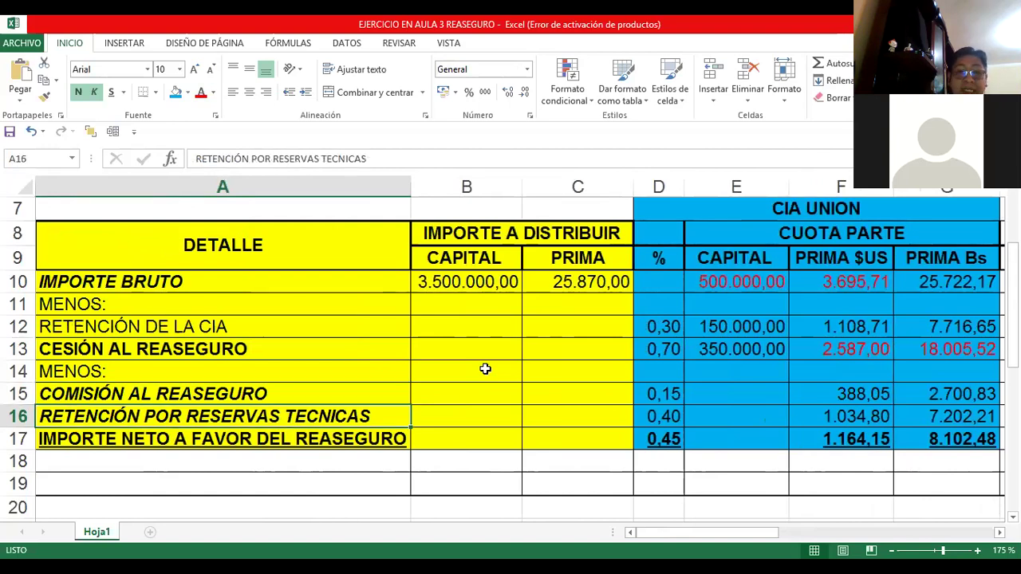
key("Down")
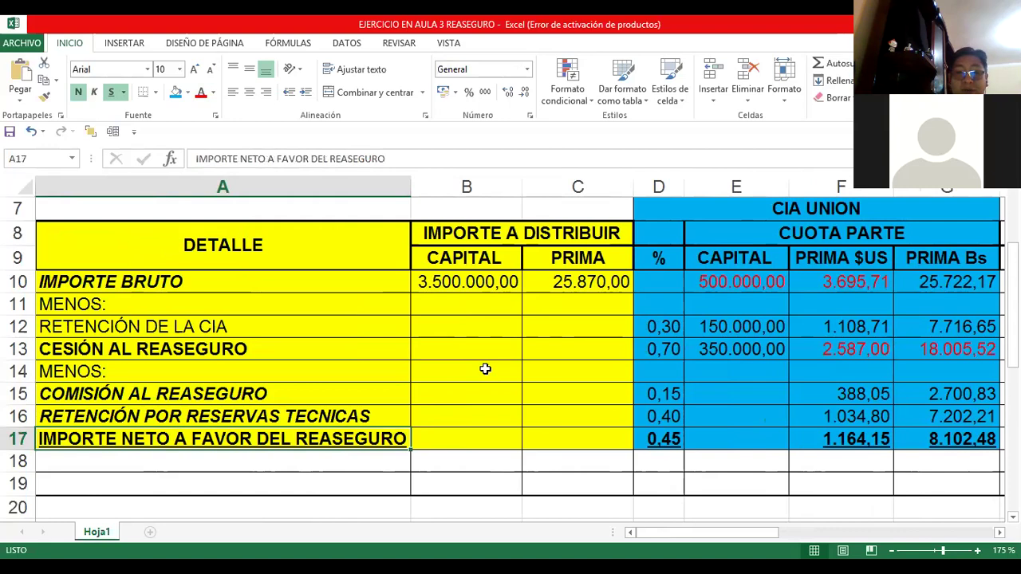
key("Up")
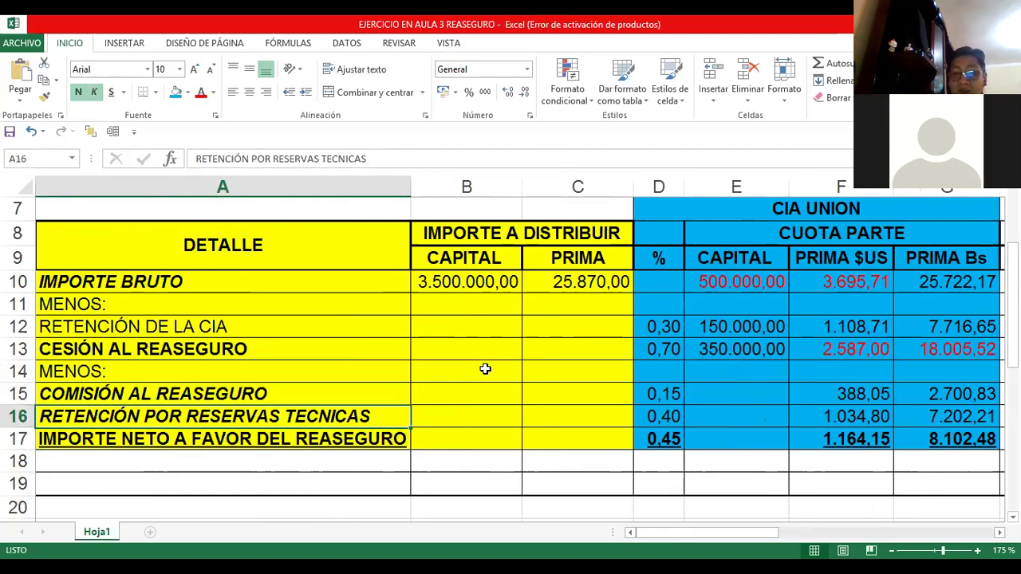
Follow the COMISIÓN AL REASEGURO row to the premium formula in F15 and its percentage in D15.
key("Up")
key("Right")
key("Right")
key("Right")
key("Right")
key("Right")
key("Right")
key("Right")
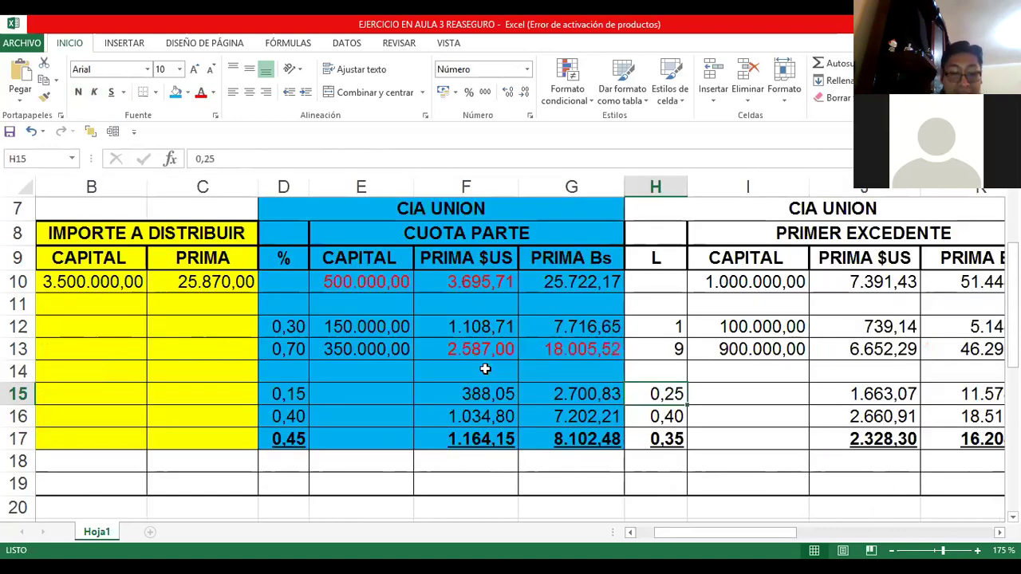
key("Left")
key("Left")
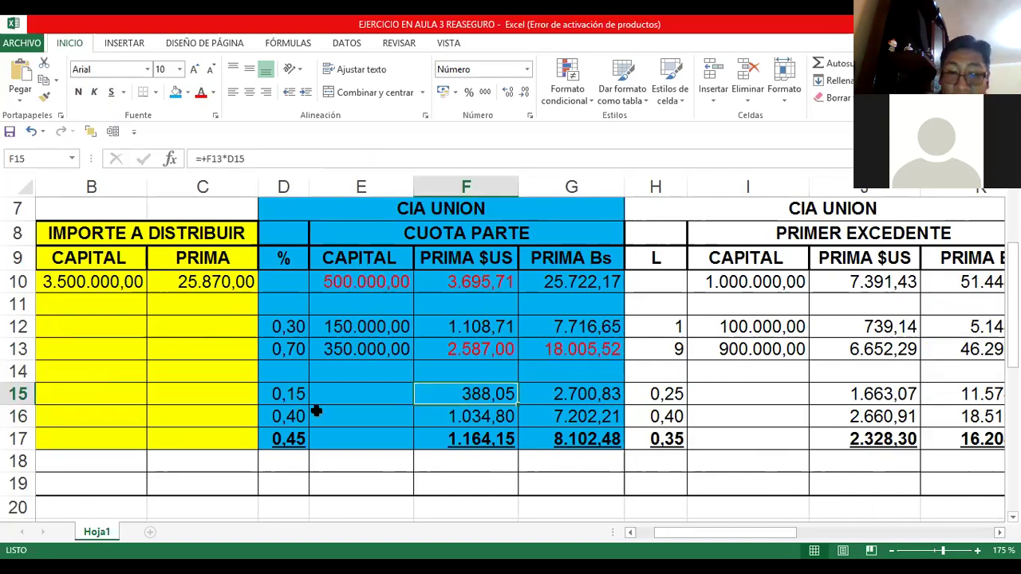
key("Left")
key("Left")
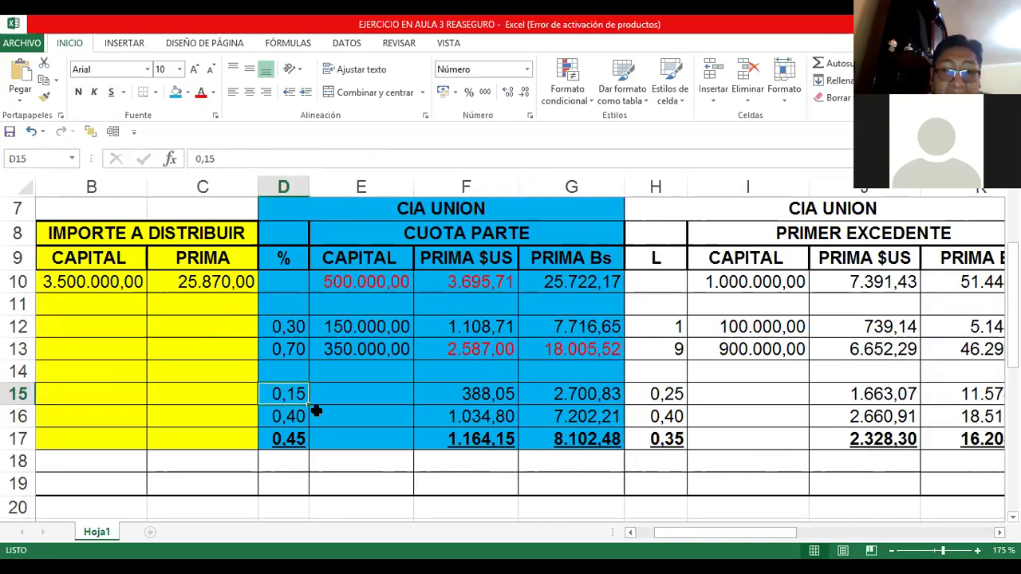
Check the sums of the CUOTA PARTE percentages in D15:D16 and in D15:D17.
key("Down")
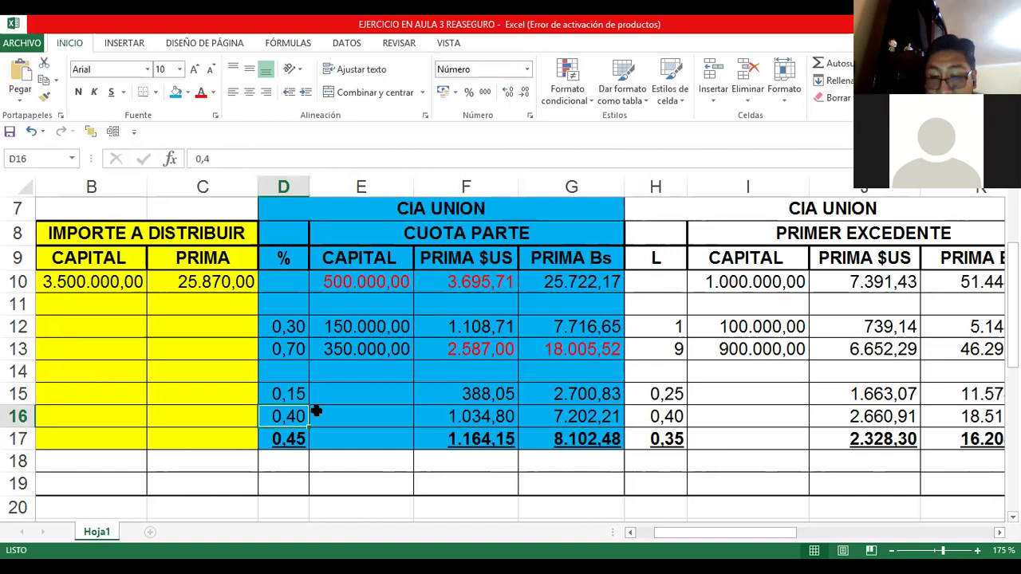
key("shift+Up")
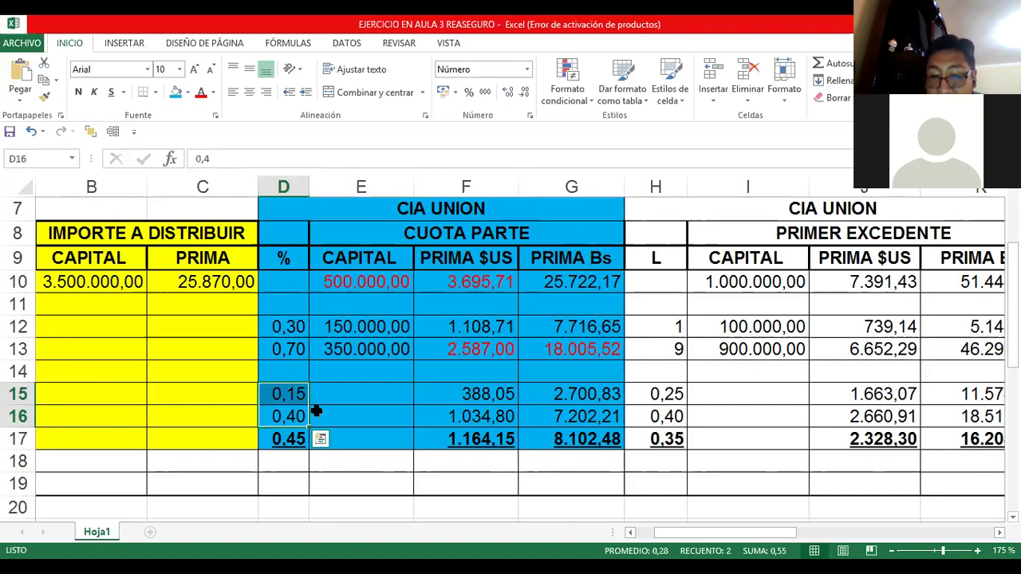
key("Down")
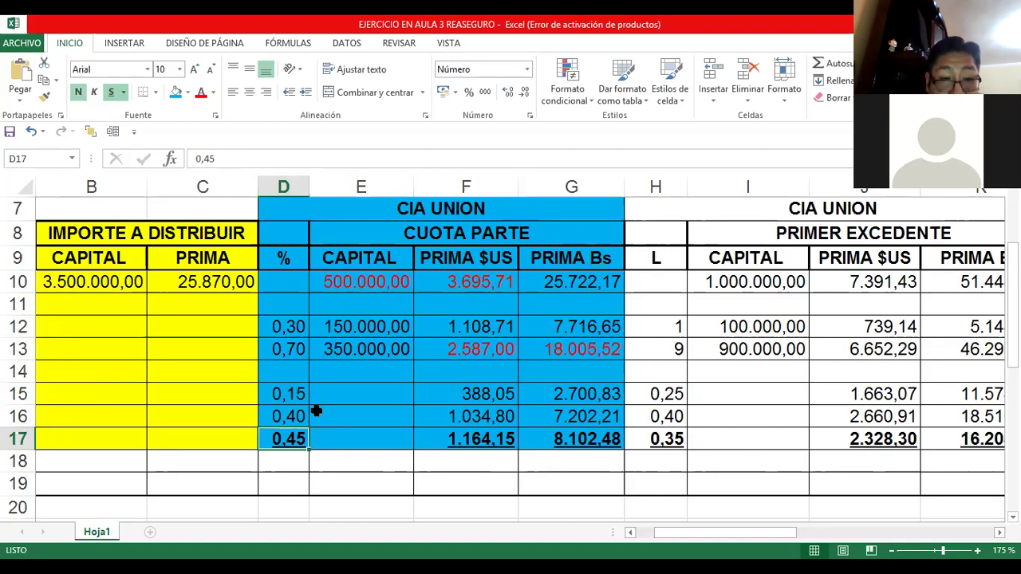
key("shift+Up")
key("shift+Up")
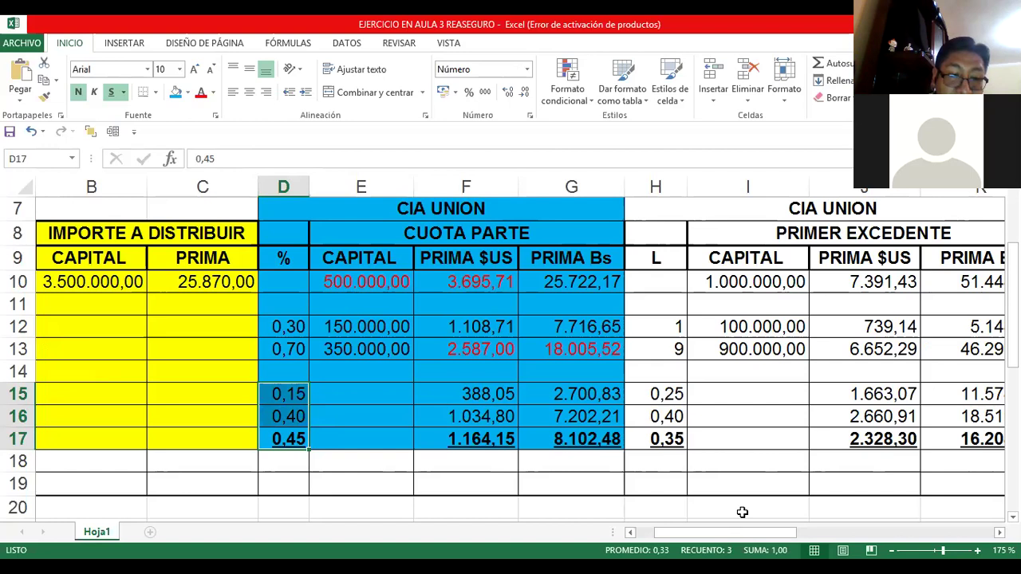
key("Down")
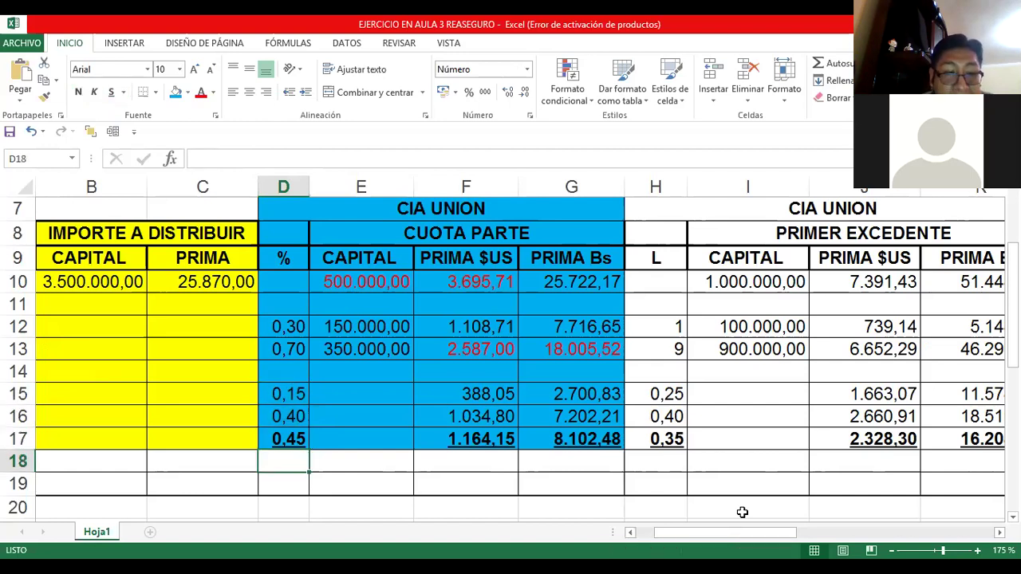
Match the commission, technical reserve and net amount labels in rows 15 to 17 with their percentages in column D.
key("Left")
key("Left")
key("Left")
key("Up")
key("Up")
key("Up")
key("Right")
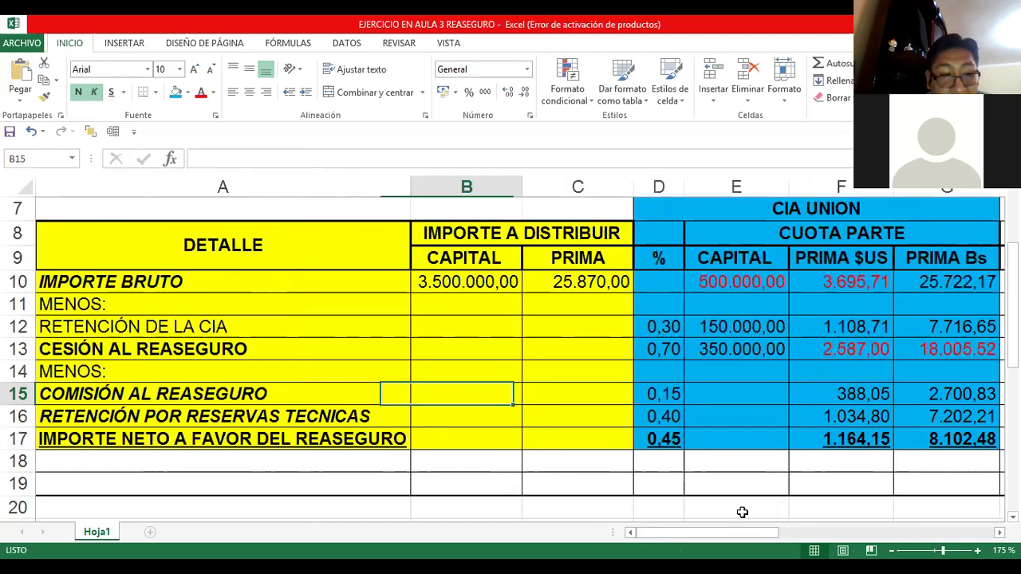
key("Right")
key("Right")
key("Down")
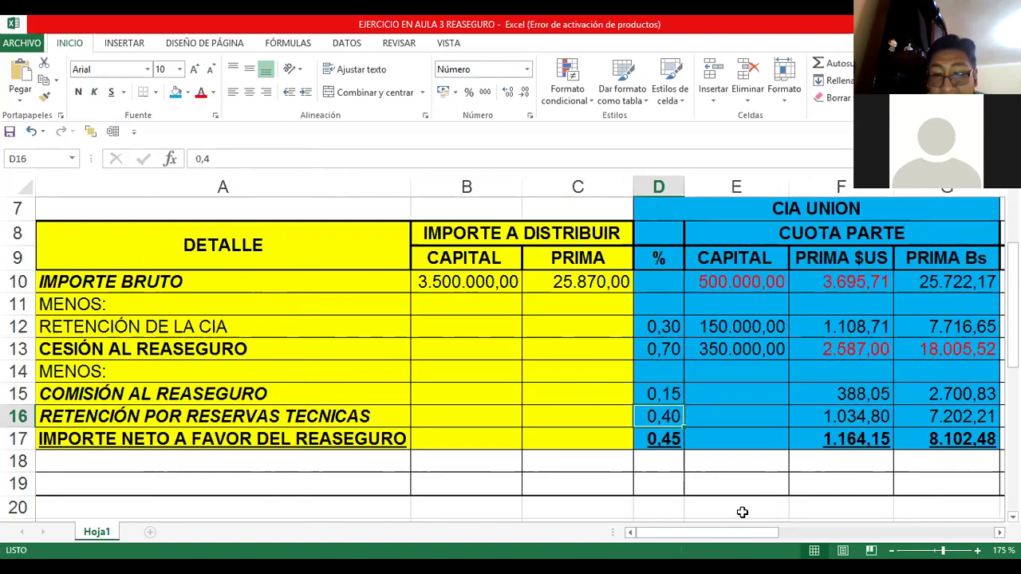
key("Down")
key("Left")
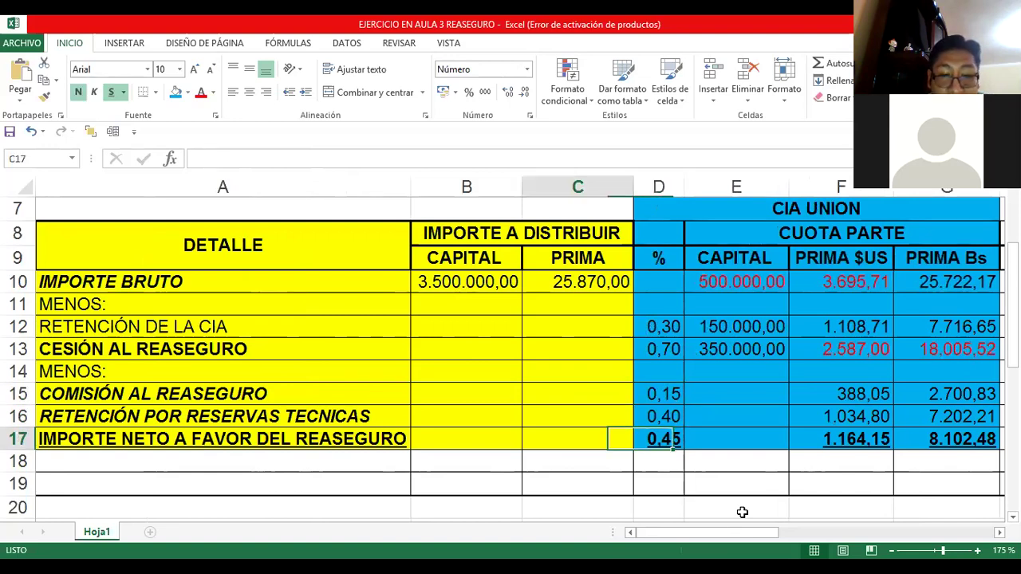
Follow the IMPORTE NETO A FAVOR DEL REASEGURO row to its CUOTA PARTE dollar premium formula in F17.
key("Left")
key("Right")
key("Right")
key("Right")
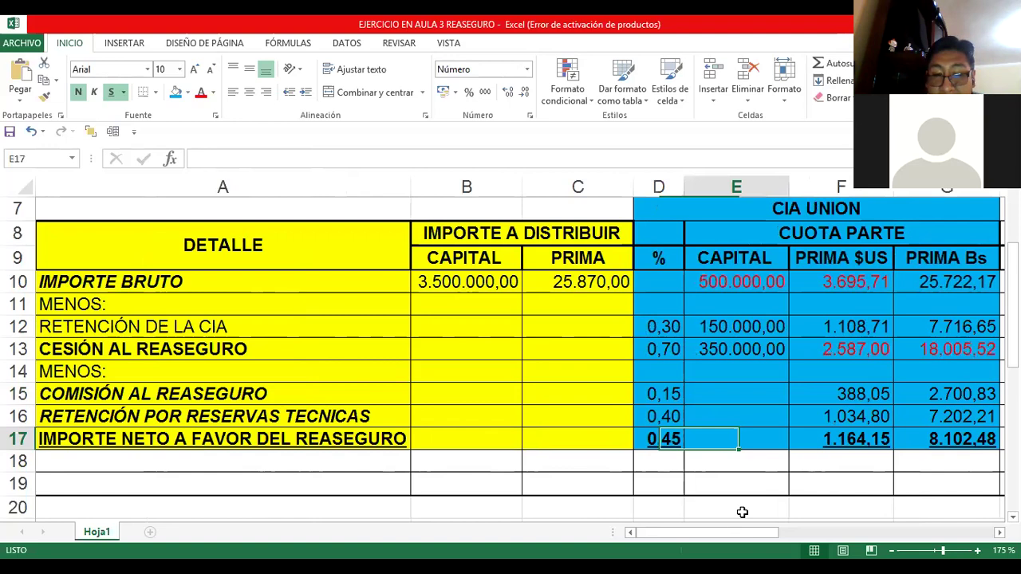
key("Right")
key("Right")
key("Right")
key("Left")
key("Left")
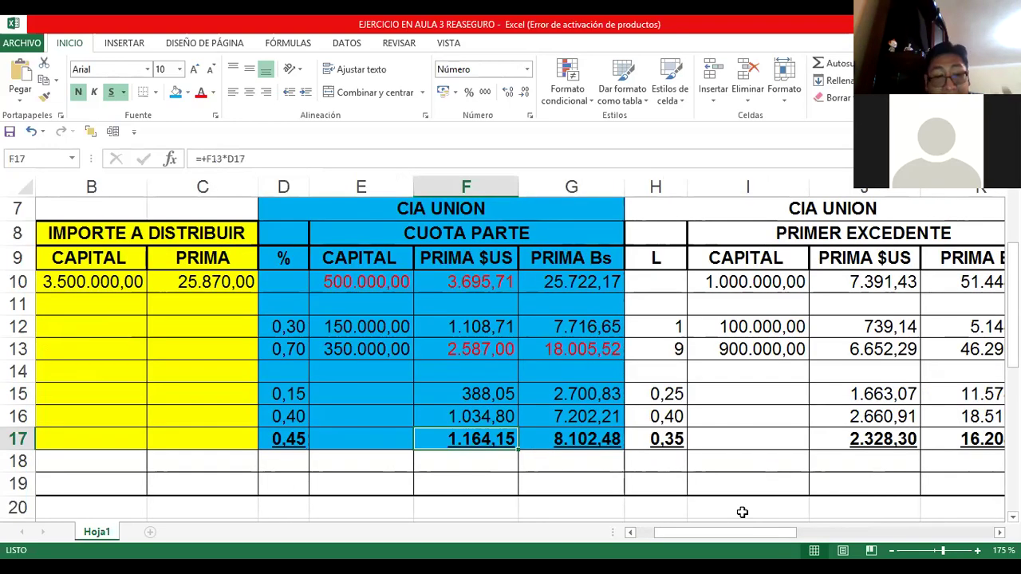
Review the percentages in D16 and D15, and inspect which cells the commission formula in F15 references.
key("Left")
key("Left")
key("Up")
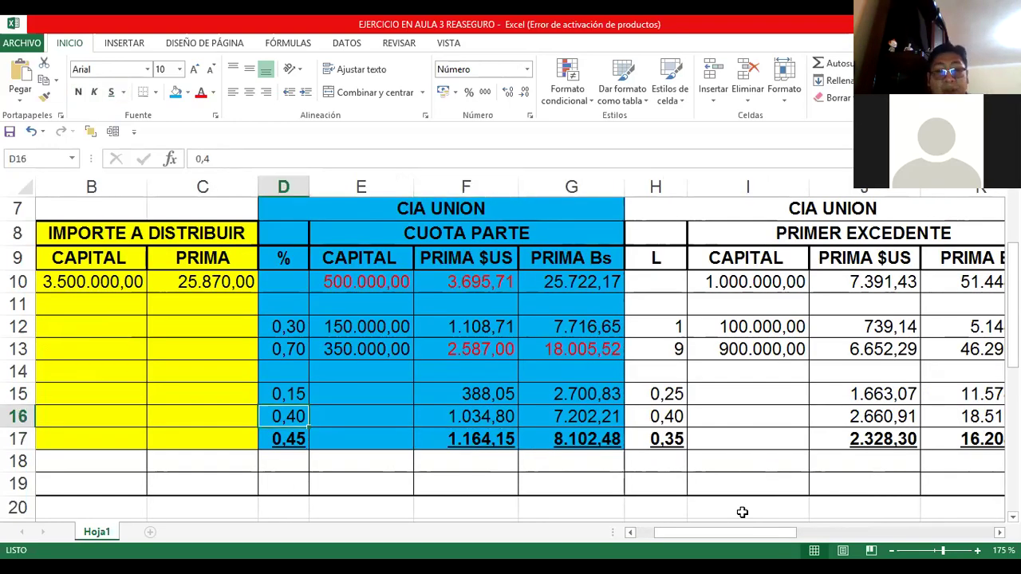
key("Up")
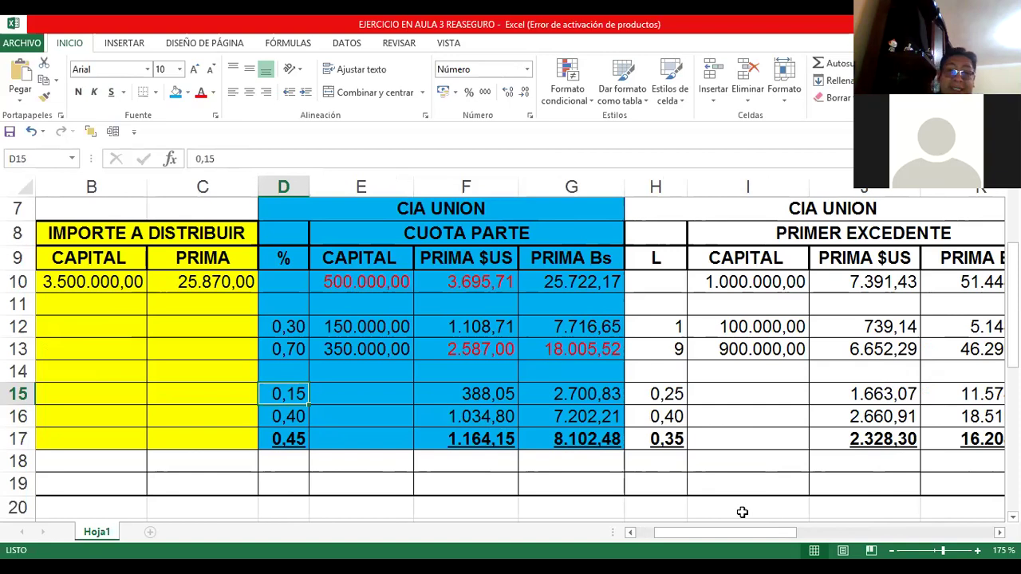
key("Right")
key("Right")
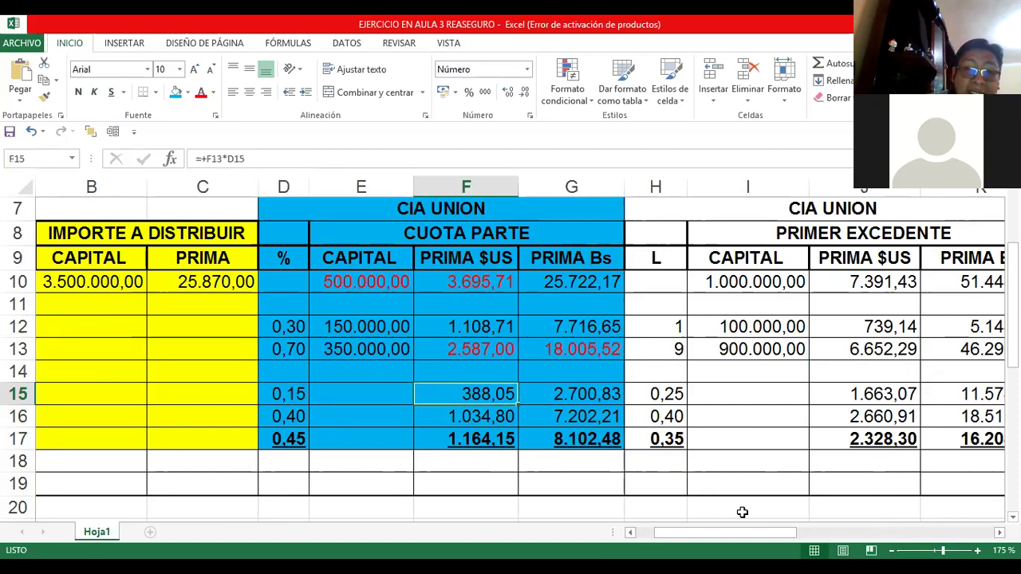
key("F2")
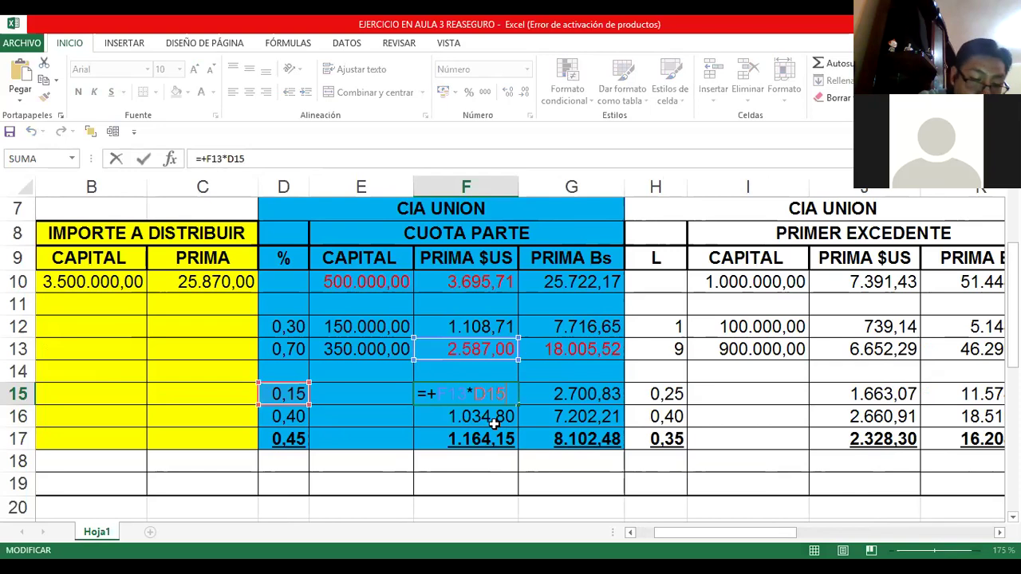
key("Escape")
Follow the CESIÓN AL REASEGURO row from its label in A13 to F13, and compare the retention premium in F12.
key("Up")
key("Up")
key("Left")
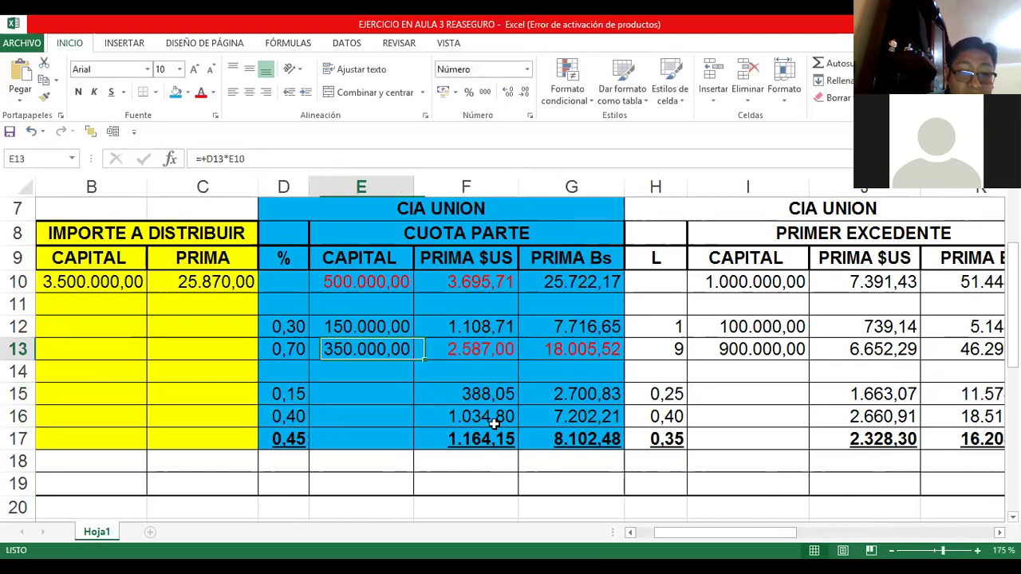
key("Home")
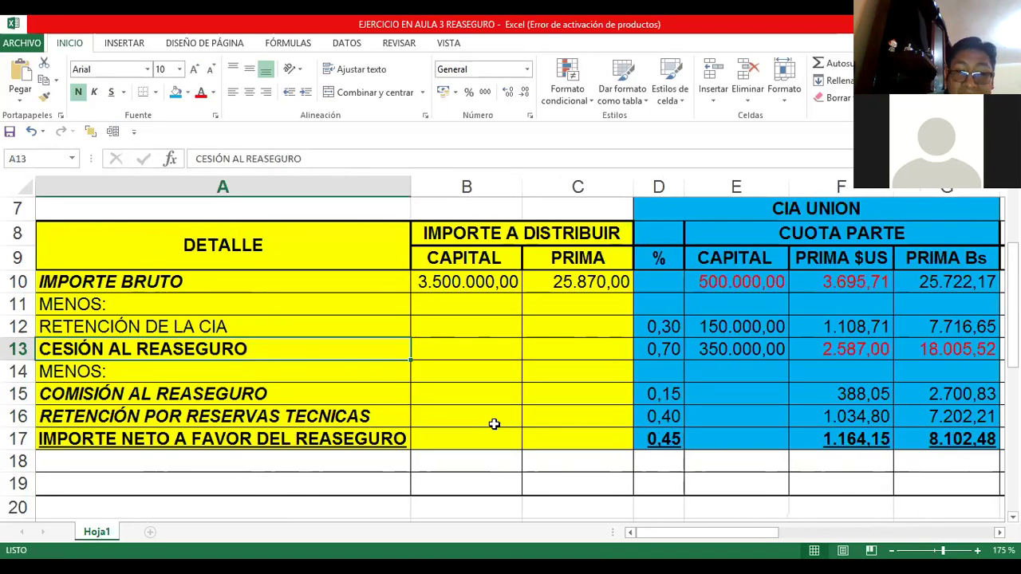
key("Right")
key("Right")
key("Right")
key("Right")
key("Right")
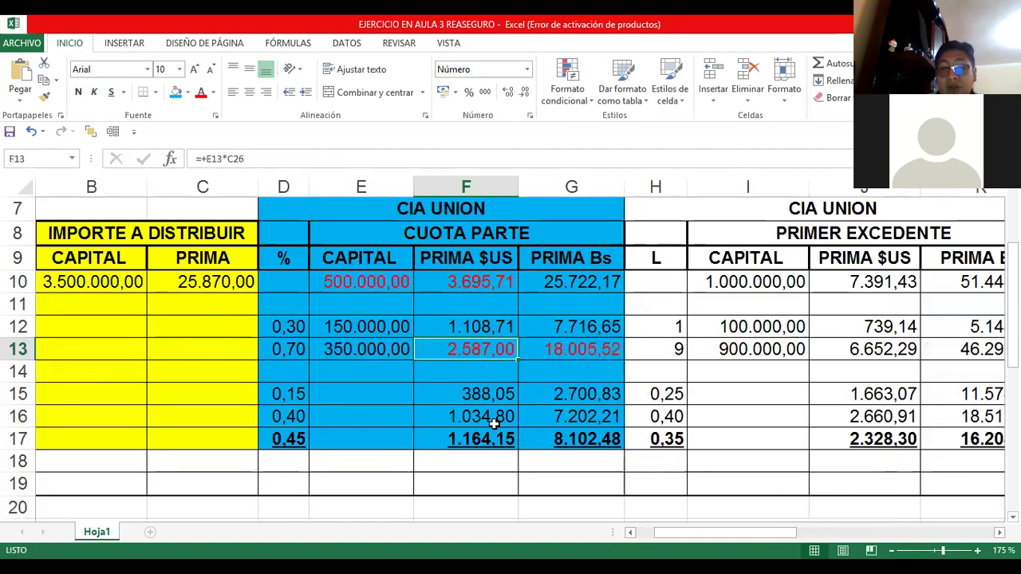
key("Right")
key("Up")
key("Left")
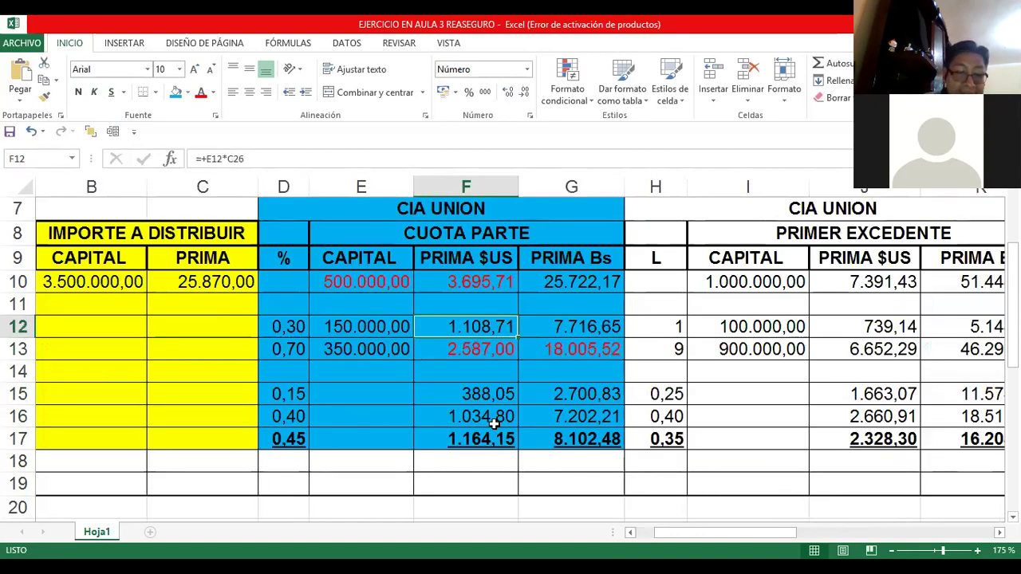
Inspect the cell references of the commission formulas in F15 and G15.
key("Down")
key("Down")
key("Down")
key("F2")
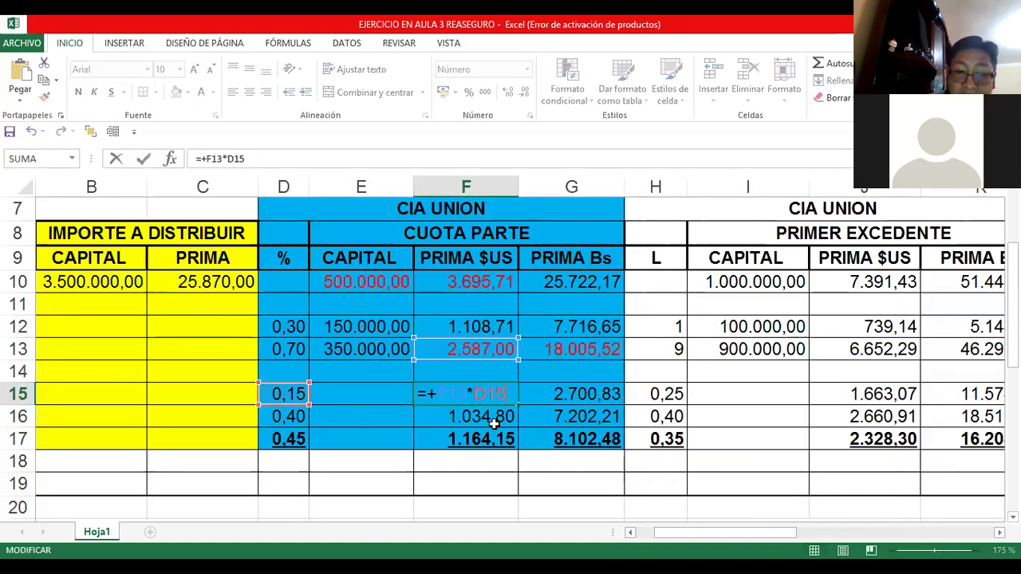
key("Escape")
key("Right")
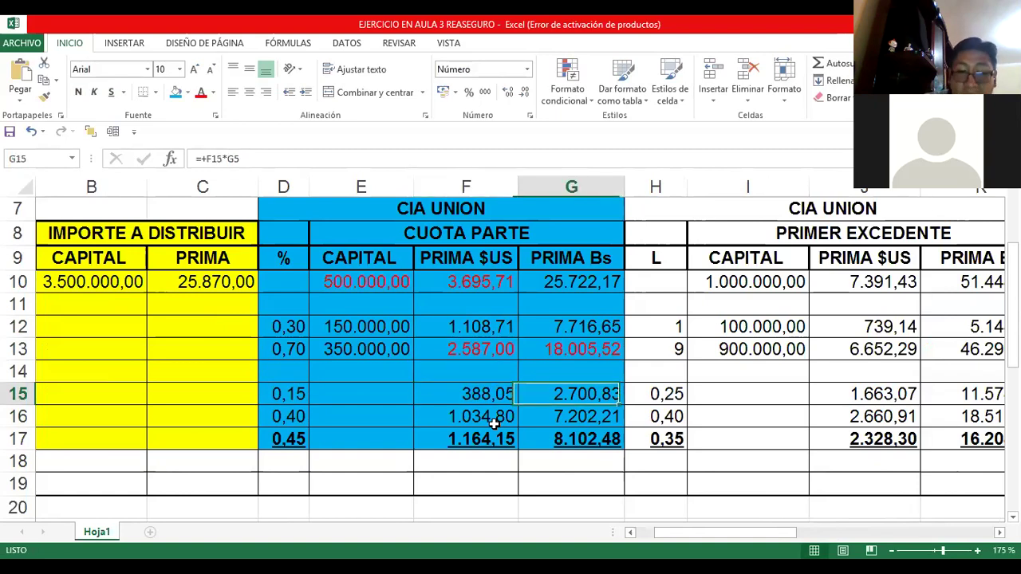
key("F2")
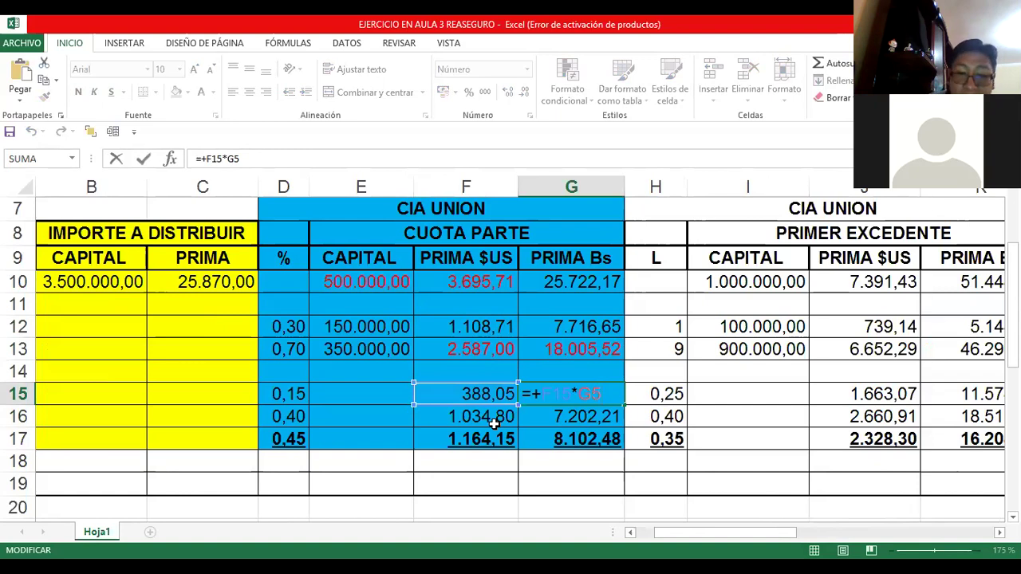
Inspect the cell references of the technical reserve formula in F16 and the net amount formula in F17.
left_click(495, 425)
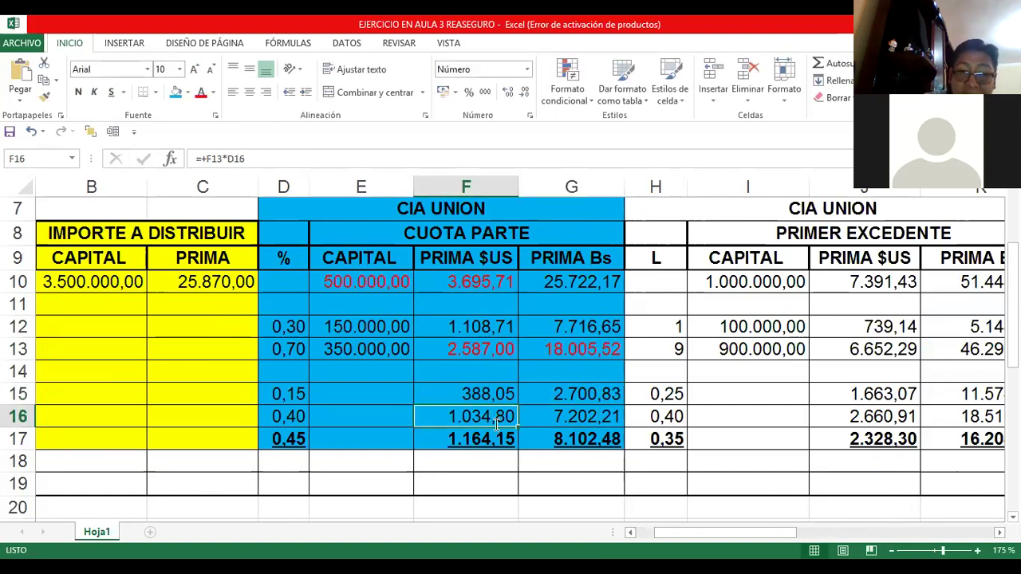
key("F2")
key("Escape")
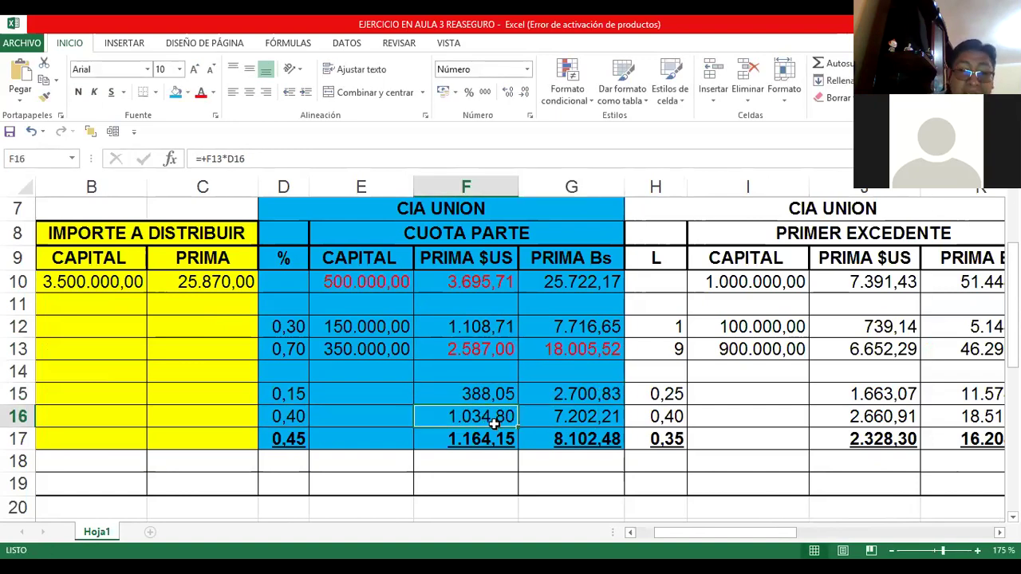
key("Down")
key("F2")
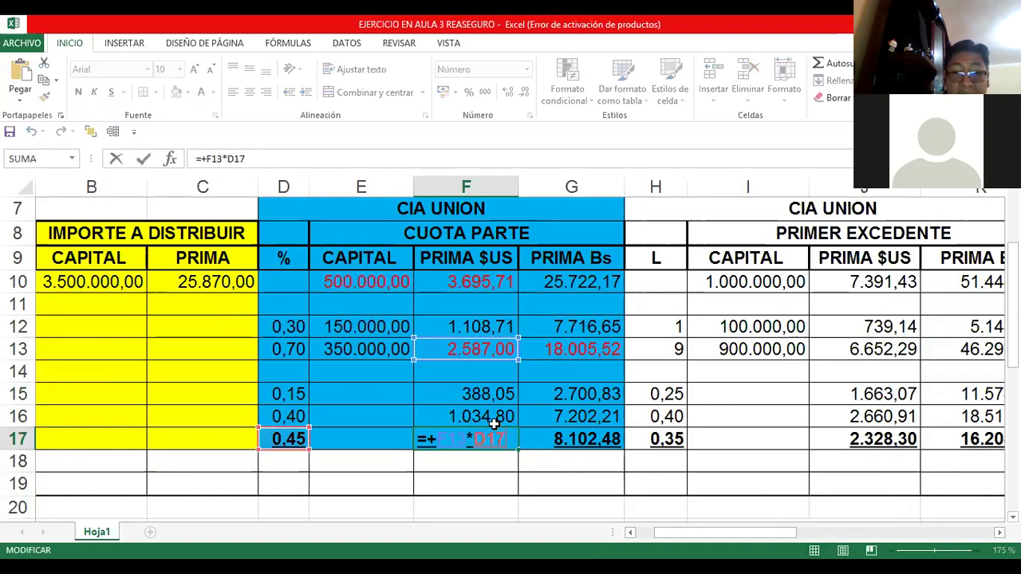
key("Escape")
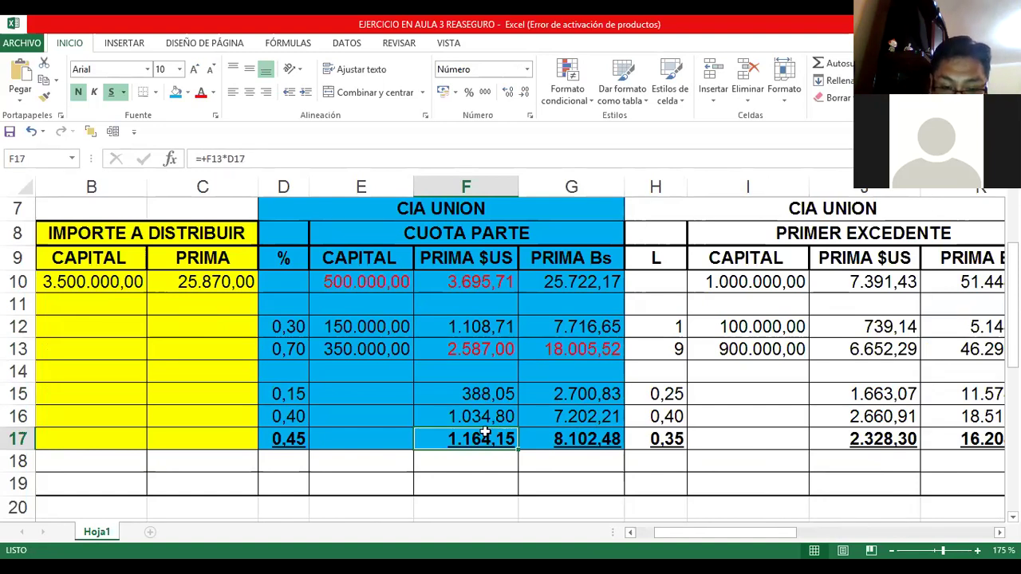
Check the sums of the CUOTA PARTE premiums in F15:F17 and in G15:G17.
left_click_drag(479, 394, 484, 439)
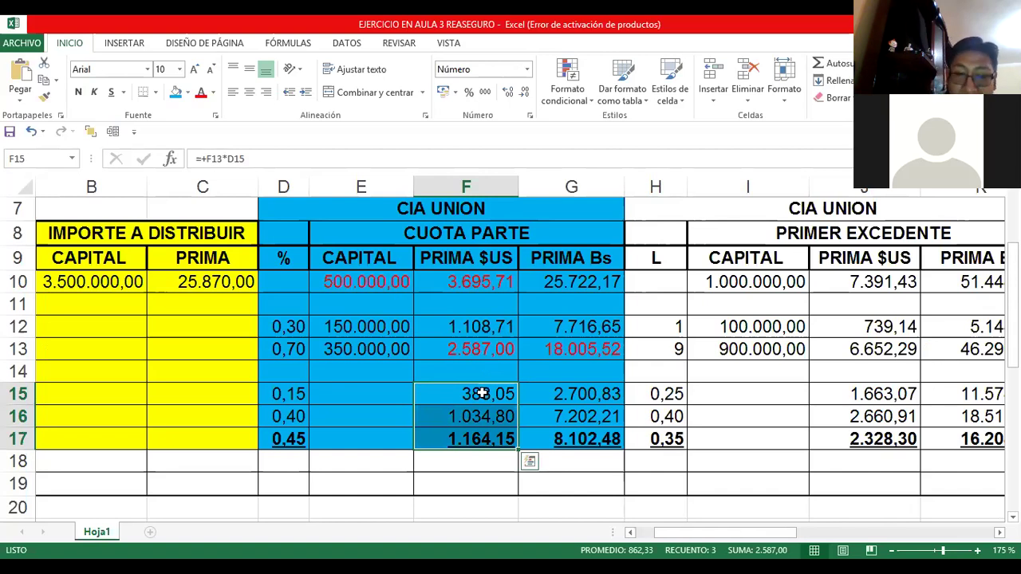
key("Right")
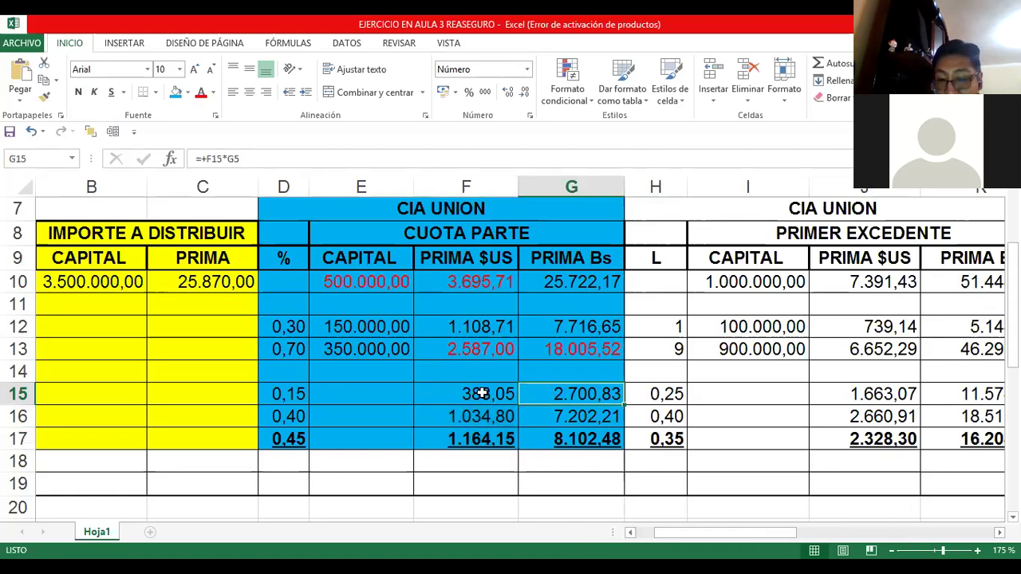
key("shift+Down")
key("shift+Down")
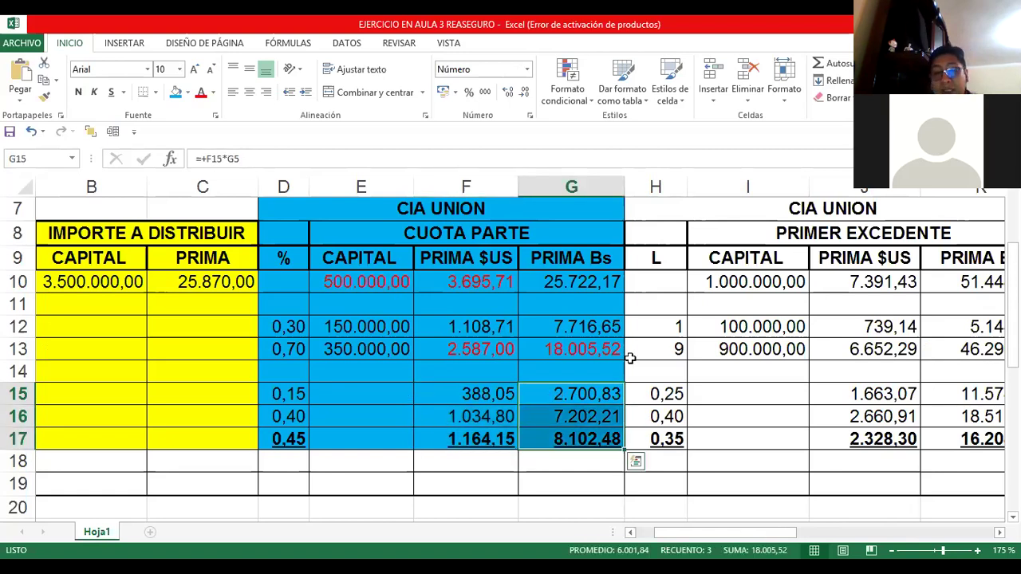
Go back along row 14 from G14 to view the MENOS label in the DETALLE column.
left_click(580, 374)
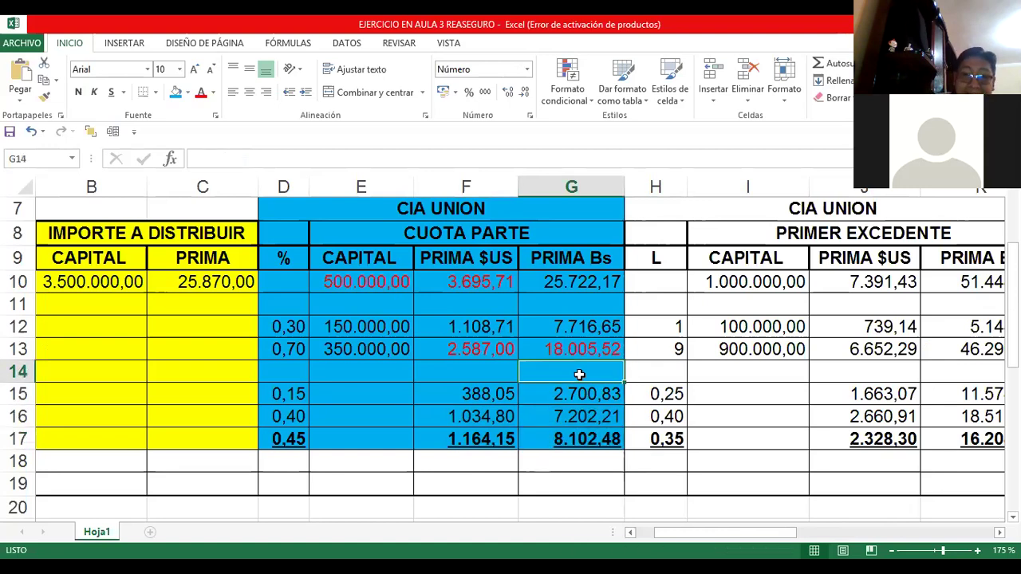
key("Left")
key("Left")
key("Left")
key("Left")
key("Left")
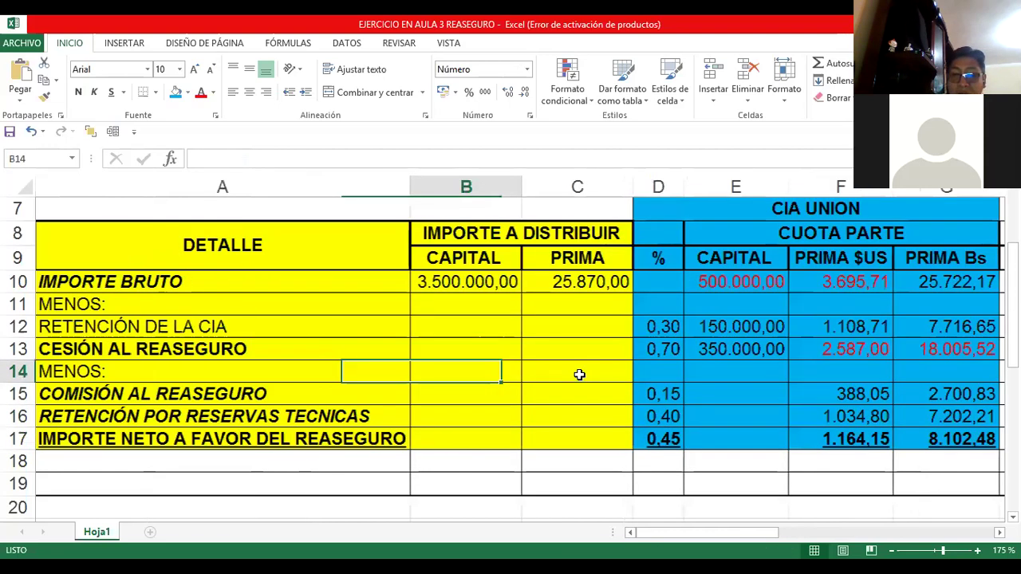
Review the CUOTA PARTE gross capital in E10 and the dollar premium formula in F10.
key("Right")
key("Right")
key("Right")
key("Right")
key("Right")
key("Right")
key("Left")
key("Left")
key("Up")
key("Up")
key("Up")
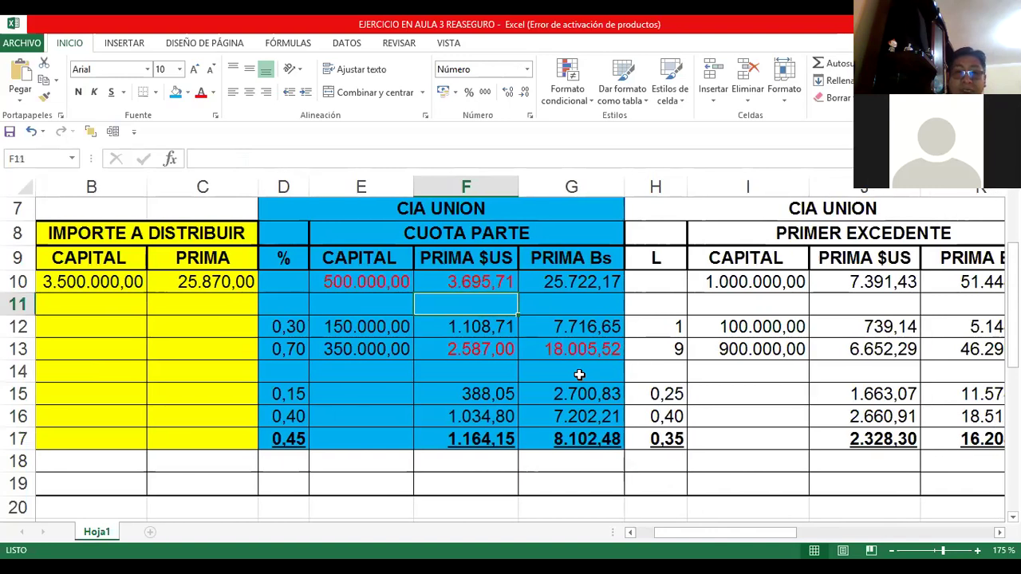
key("Up")
key("Left")
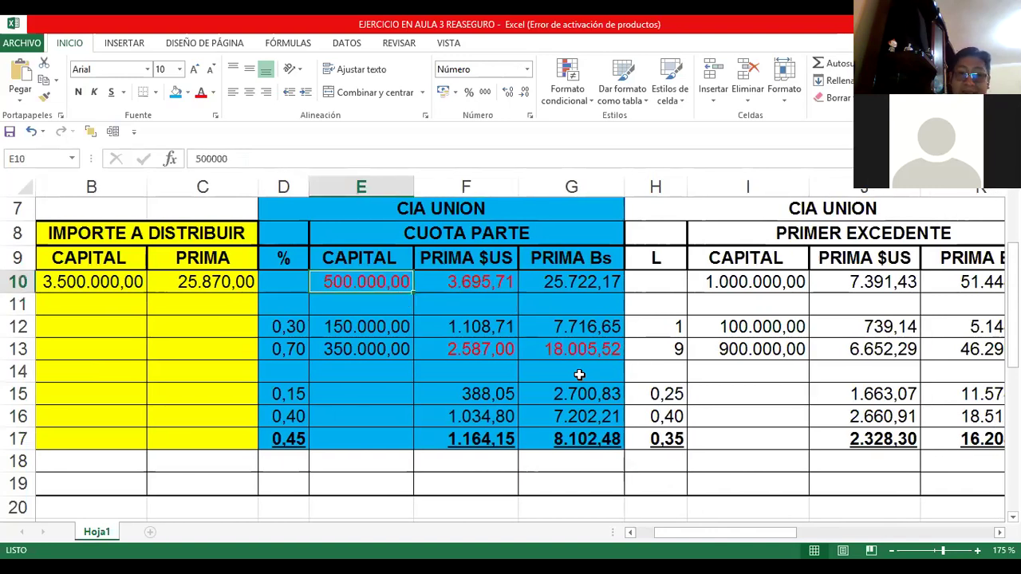
key("Right")
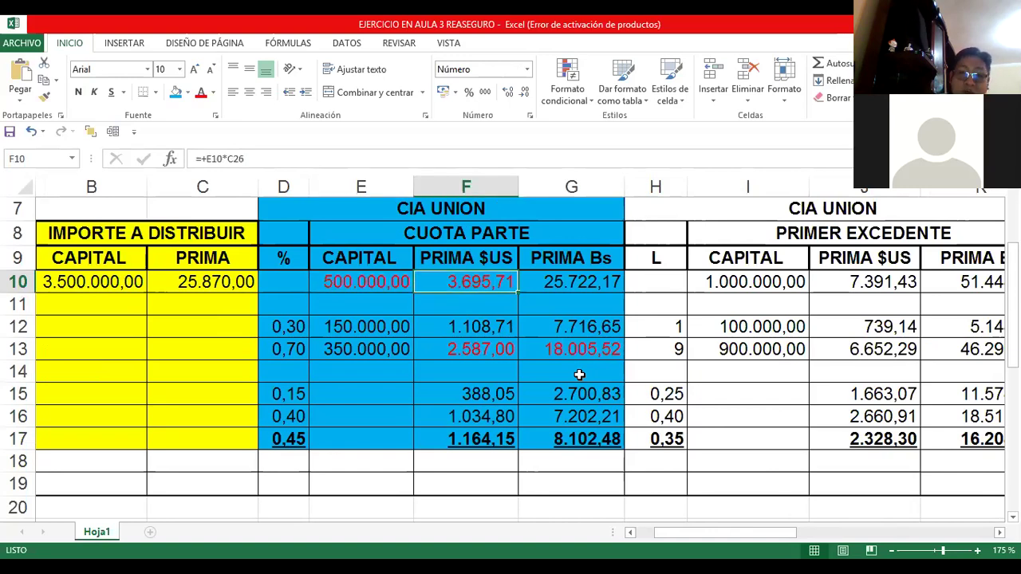
Match the RETENCIÓN DE LA CIA label in row 12 with its percentage in D12 and capital formula in E12.
key("Down")
key("Down")
key("Left")
key("Left")
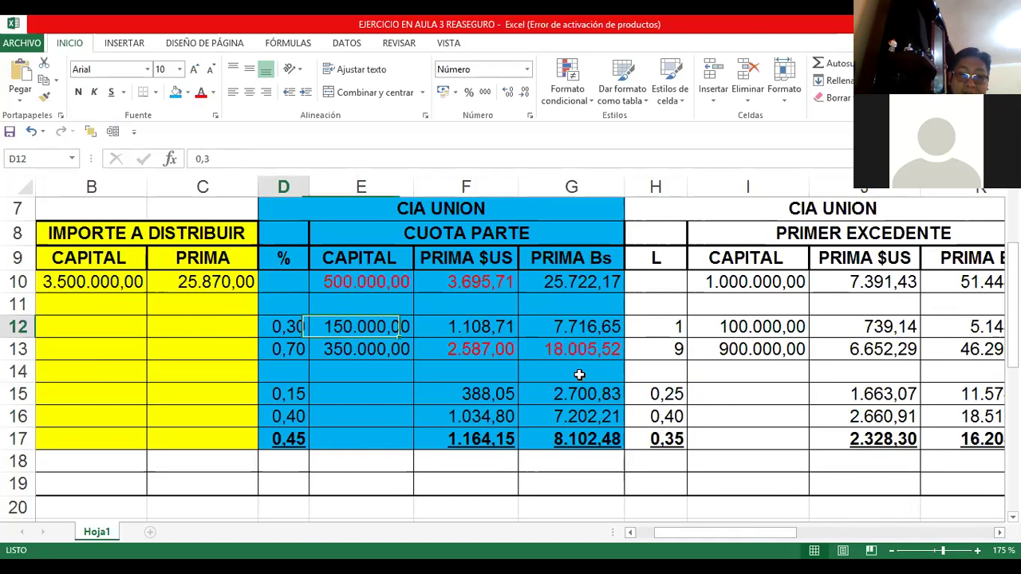
key("Left")
key("Left")
key("Left")
key("Right")
key("Right")
key("Right")
key("Right")
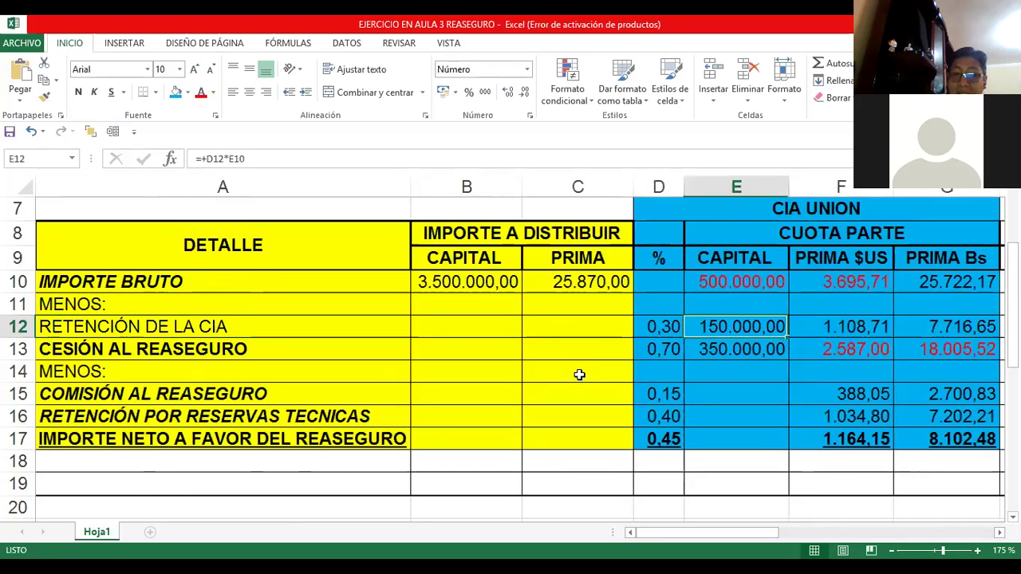
key("Left")
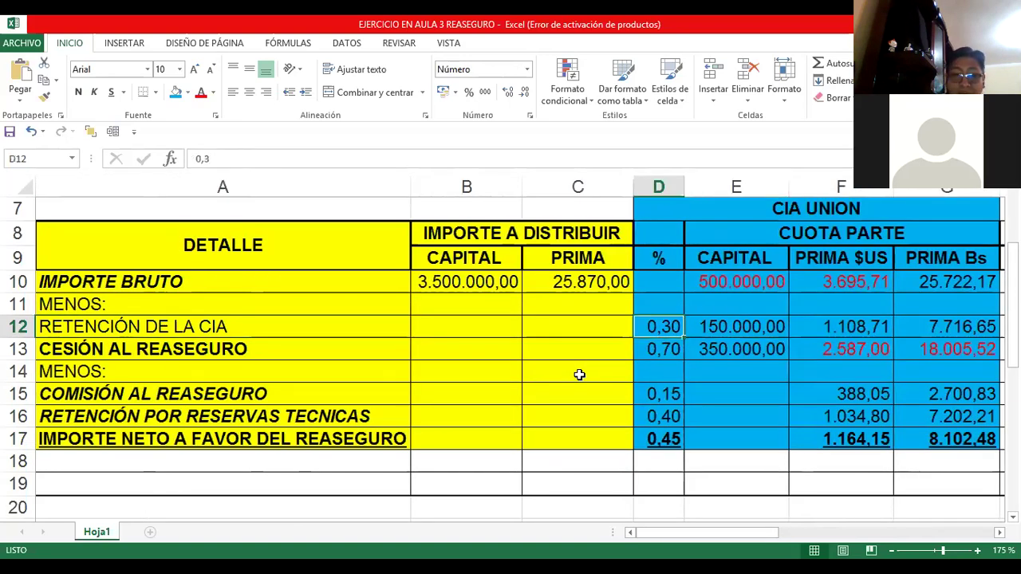
Review the CESIÓN AL REASEGURO capital formula in E13 and dollar premium formula in F13.
key("Right")
key("Right")
key("Down")
key("Left")
key("Left")
key("Left")
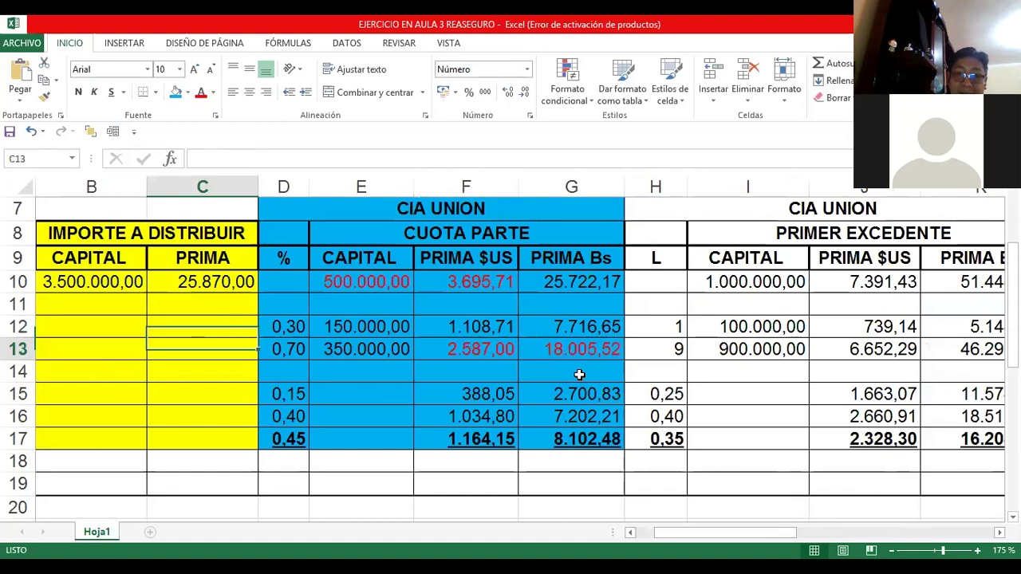
key("Right")
key("Right")
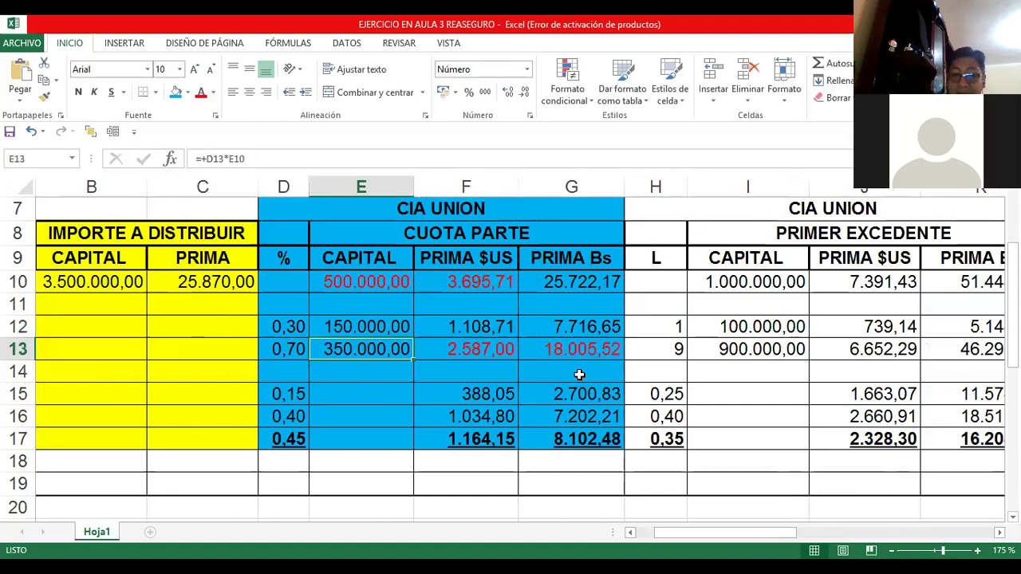
key("Up")
key("Right")
key("Down")
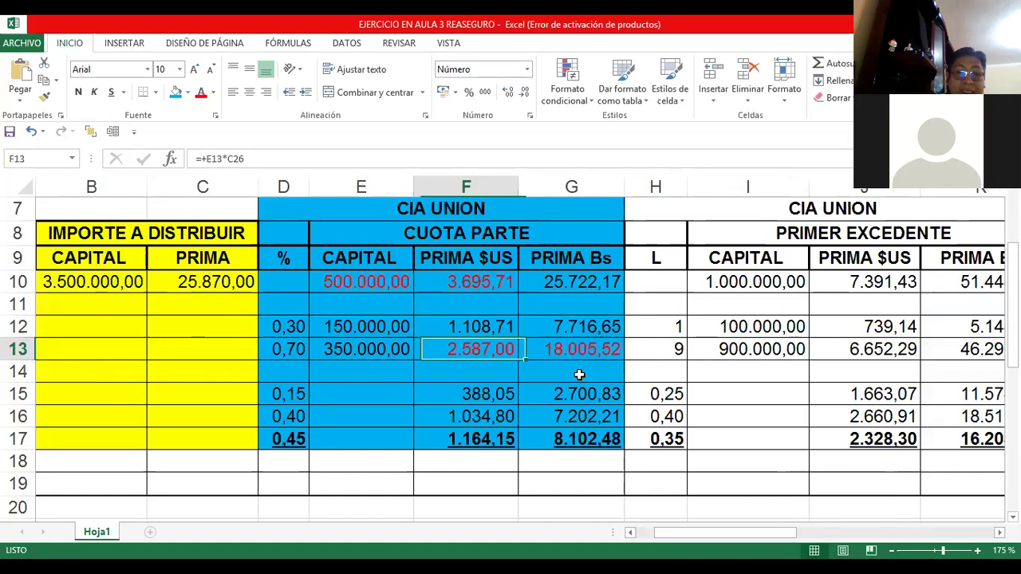
Follow the COMISIÓN AL REASEGURO row from its label in A15 to the premium formulas in F15 and G15.
key("Home")
key("Down")
key("Down")
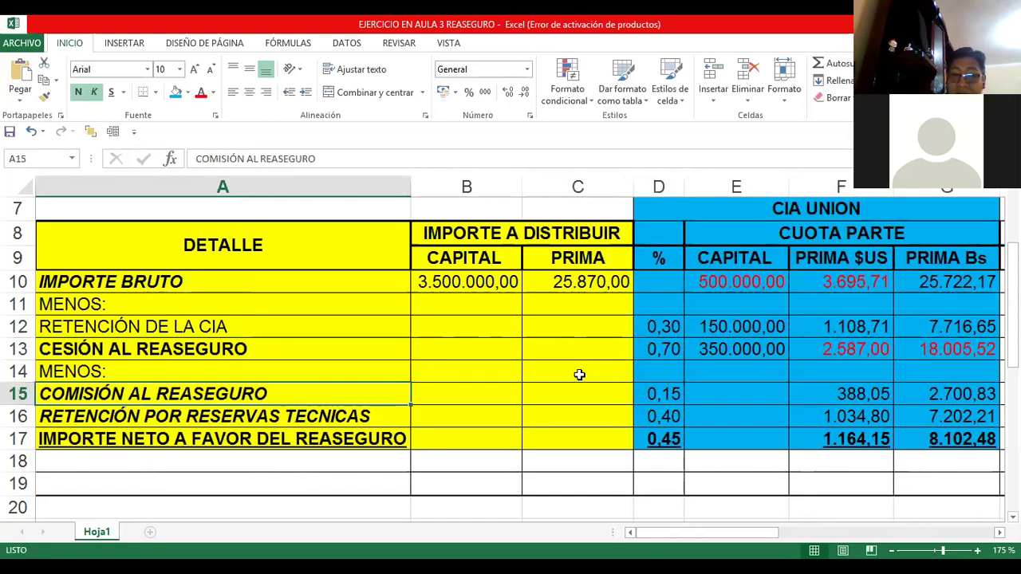
key("Right")
key("Right")
key("Right")
key("Right")
key("Right")
key("Right")
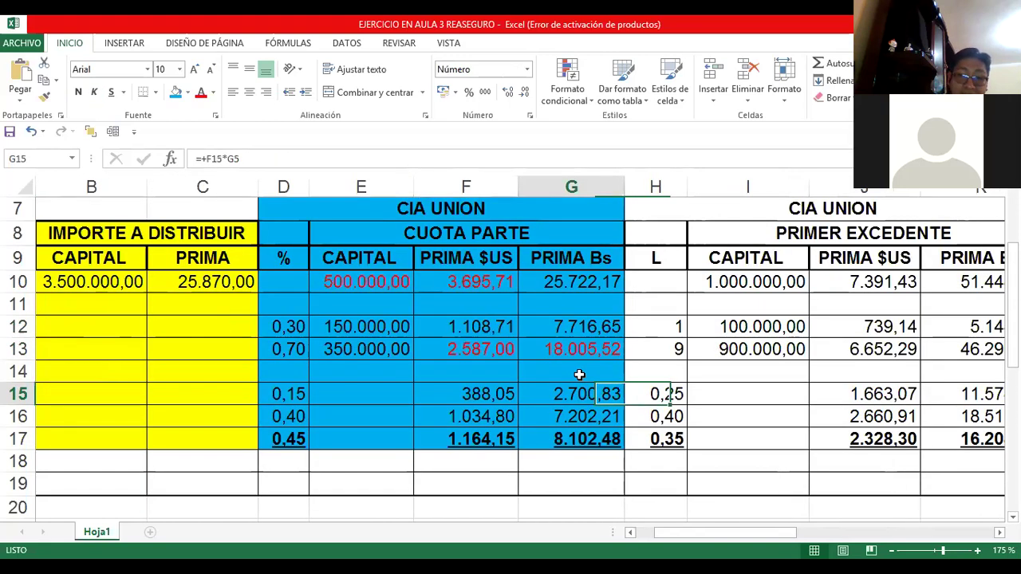
key("Left")
key("Left")
key("Right")
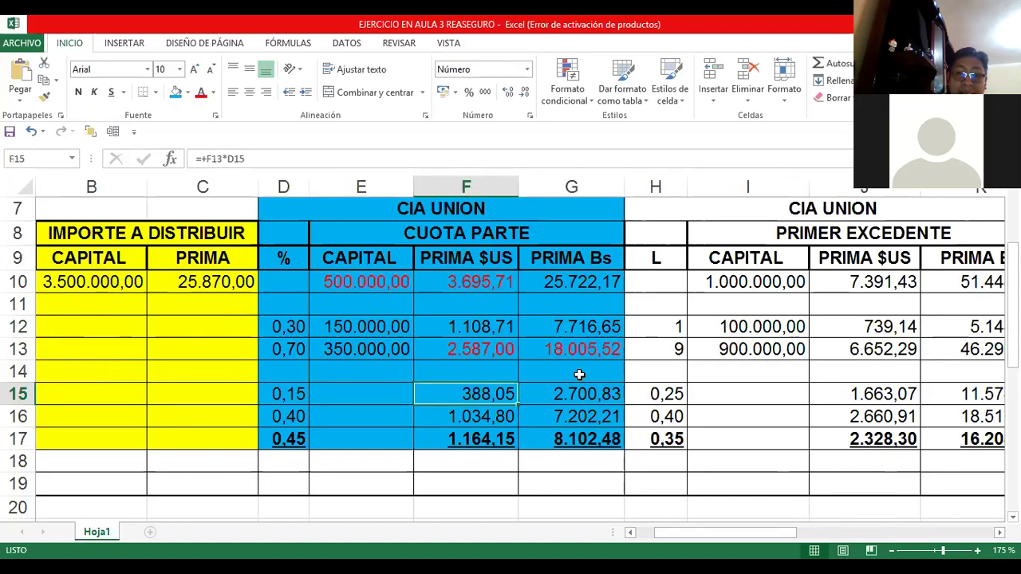
Follow the RETENCIÓN POR RESERVAS TECNICAS row from its label in A16 to the dollar premium formula in F16.
key("Left")
key("Down")
key("Home")
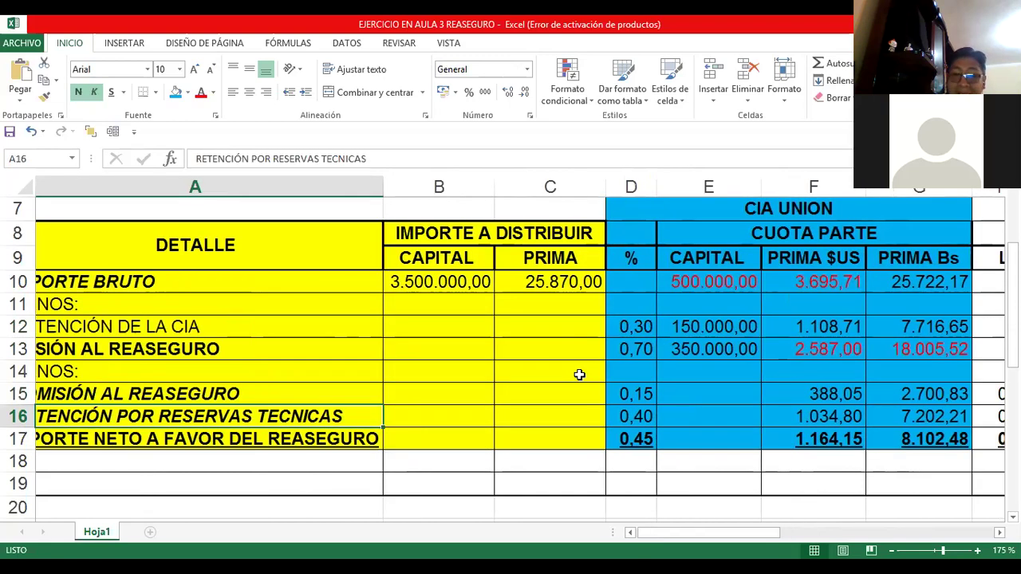
key("Right")
key("Right")
key("Right")
key("Right")
key("Right")
key("Right")
key("Right")
key("Left")
key("Left")
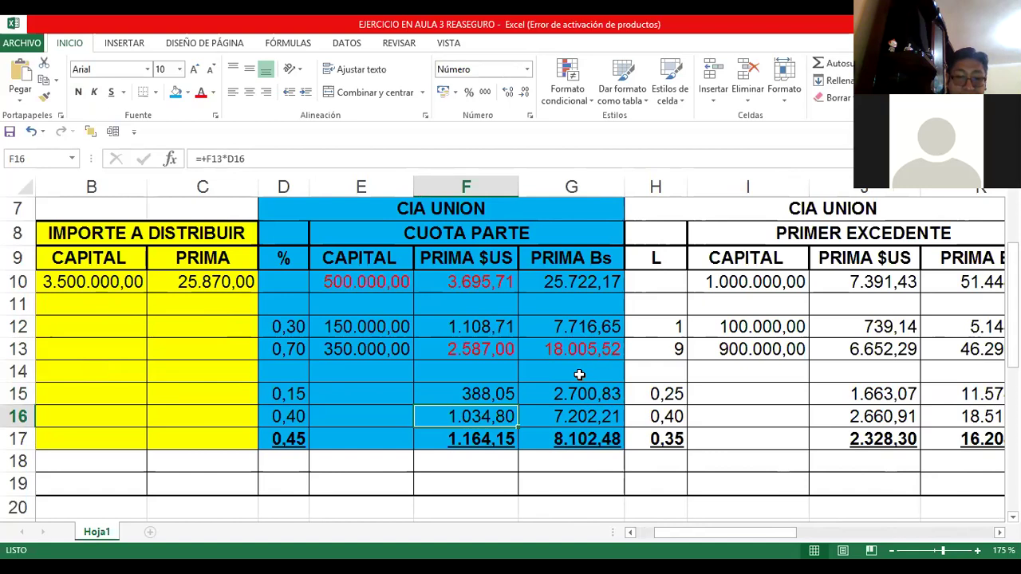
Follow the IMPORTE NETO A FAVOR DEL REASEGURO row from its label in A17 to its CUOTA PARTE percentage in D17.
key("Down")
key("Left")
key("Home")
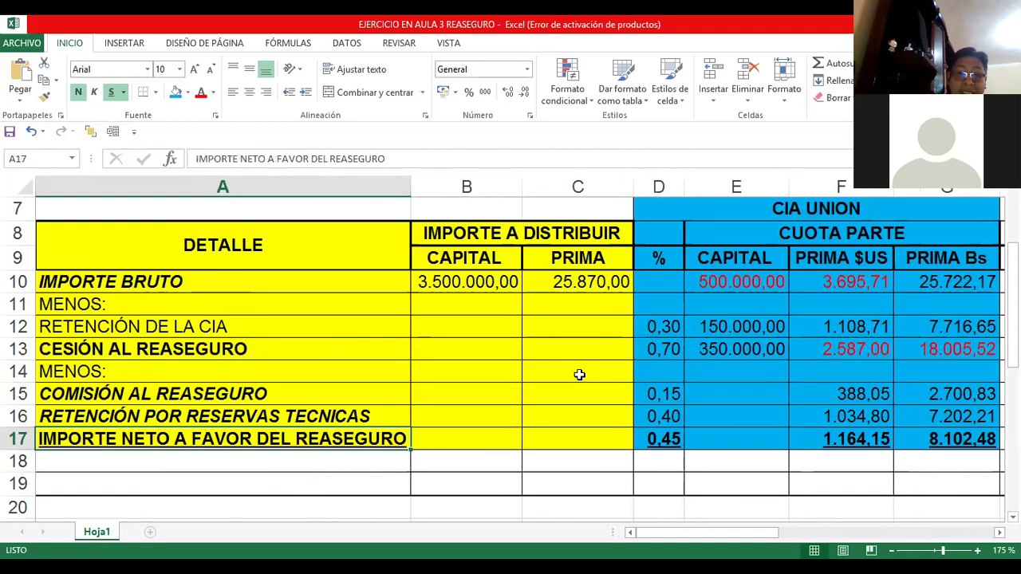
key("Right")
key("Right")
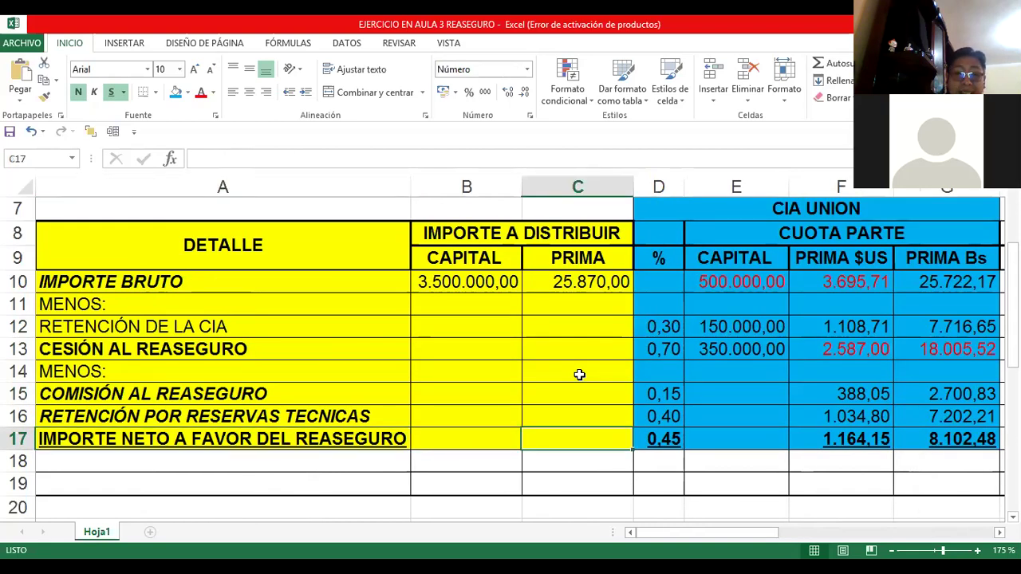
key("Right")
key("Right")
key("Right")
key("Right")
key("Right")
key("Left")
key("Left")
key("Left")
key("Left")
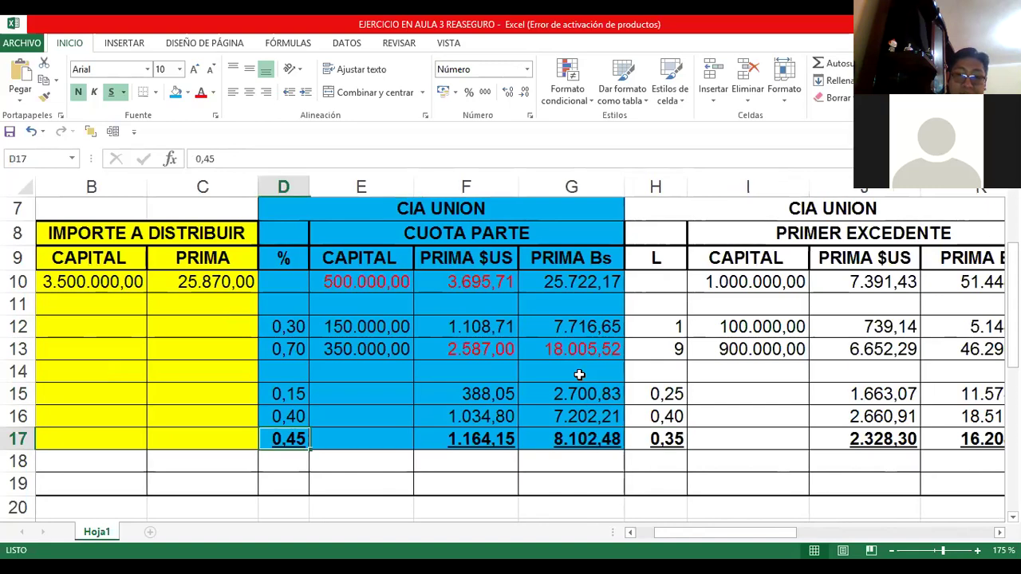
Compare the CUOTA PARTE percentages in D15 and D17 and review the net dollar premium formula in F17.
key("Up")
key("Up")
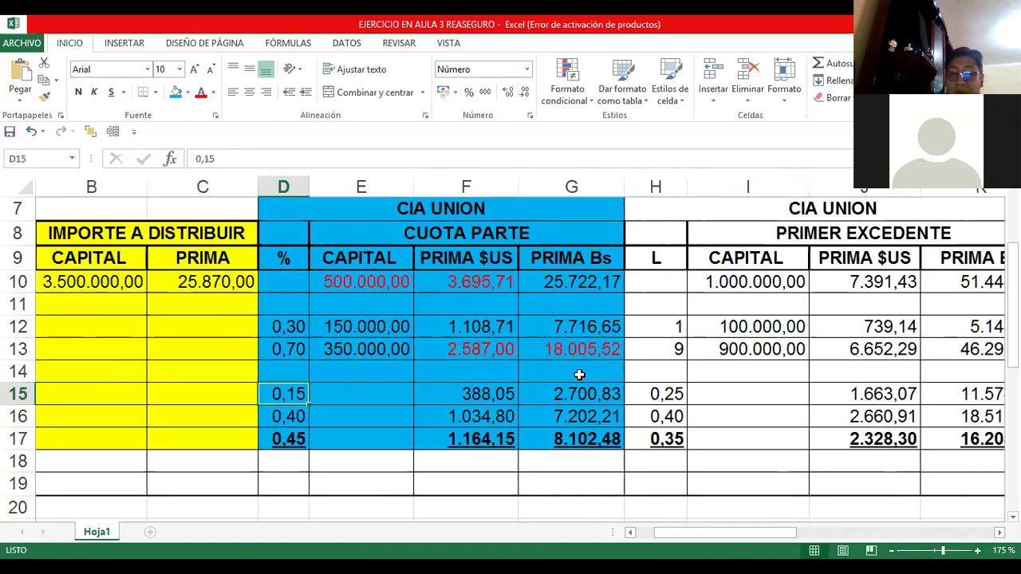
key("Down")
key("Down")
key("Right")
key("Right")
key("Right")
key("Left")
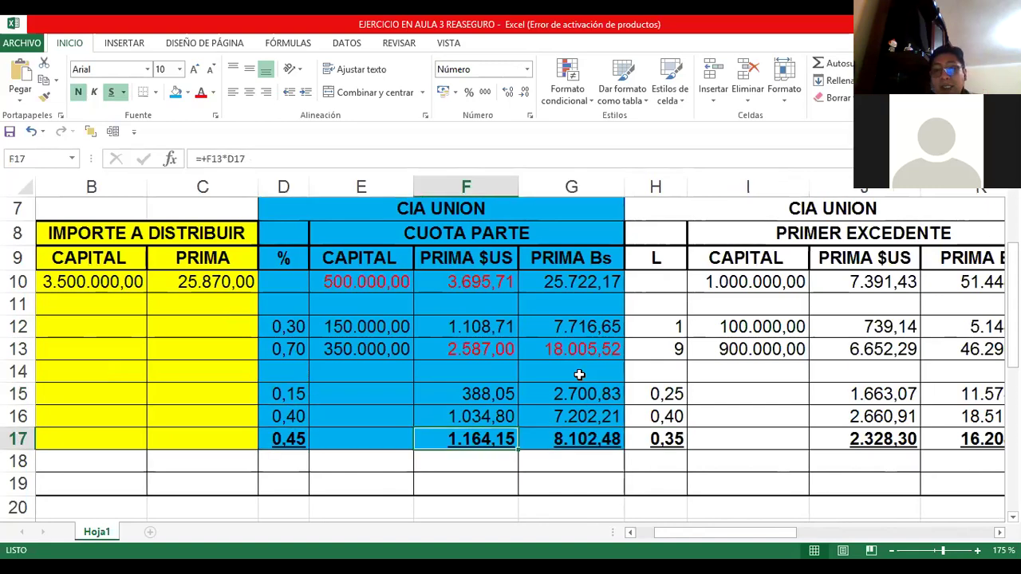
Fill the whole PRIMER EXCEDENTE block, H7:K17, with the standard orange colour.
key("Right")
key("Right")
key("Right")
key("Right")
key("Right")
key("Right")
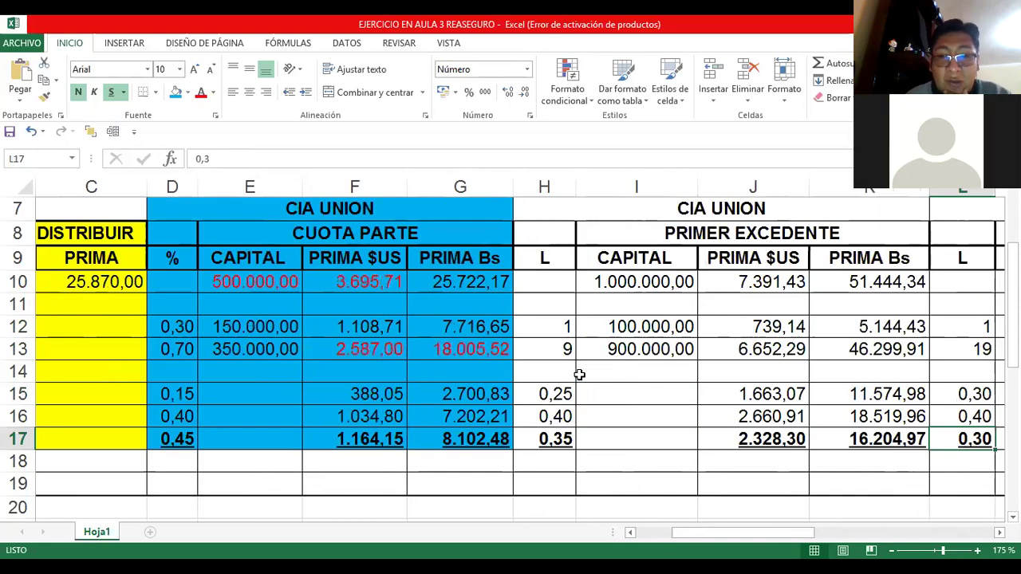
key("Right")
left_click_drag(286, 218, 539, 437)
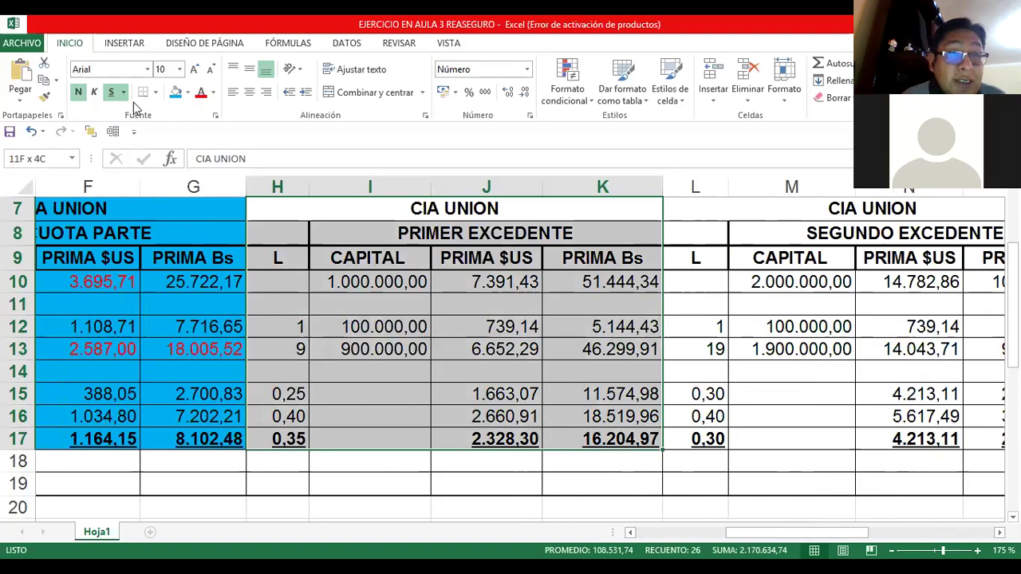
left_click(189, 93)
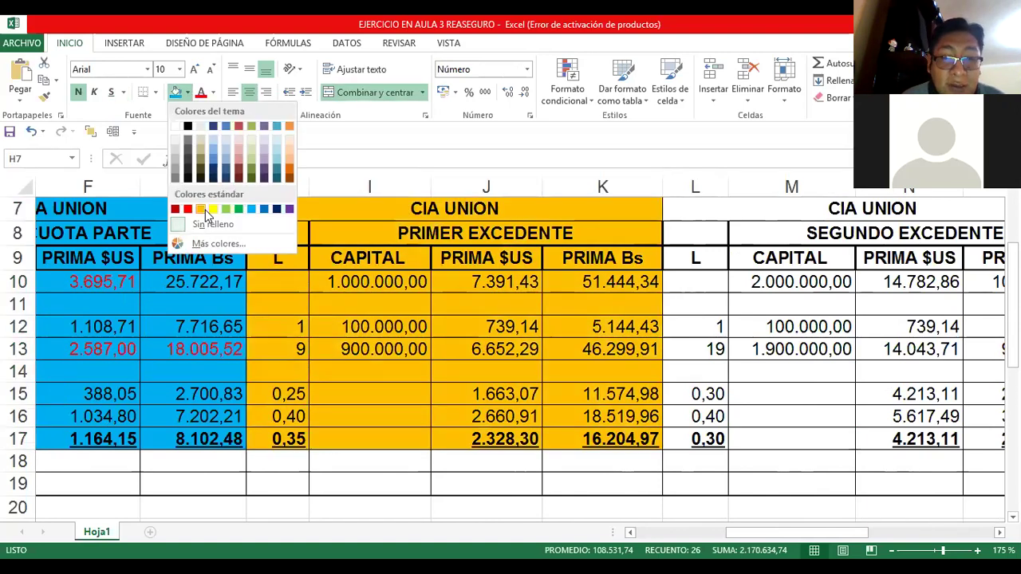
left_click(464, 365)
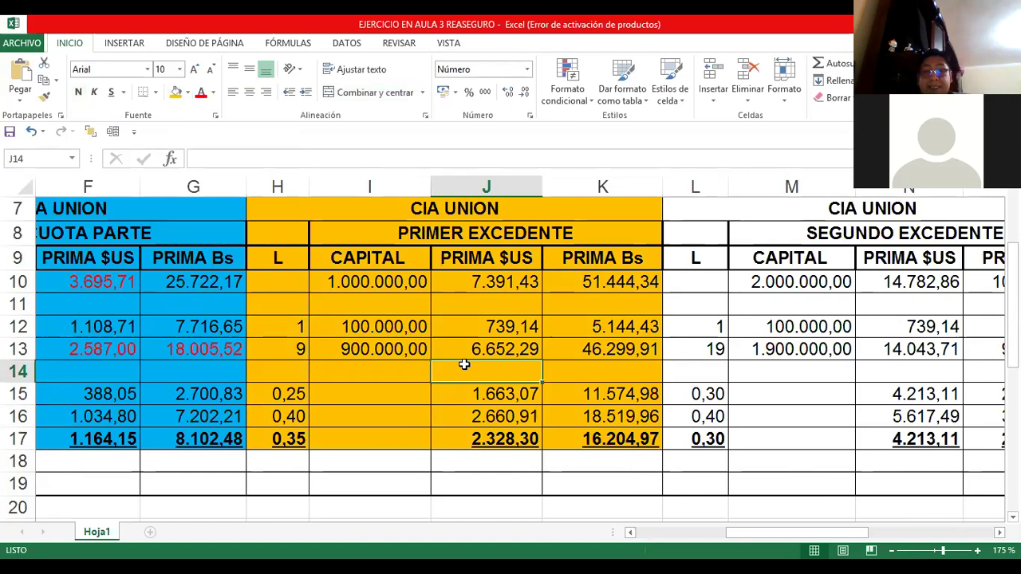
Compare the PRIMER EXCEDENTE gross capital in I10 with the CUOTA PARTE gross capital in E10.
key("Up")
key("Up")
key("Up")
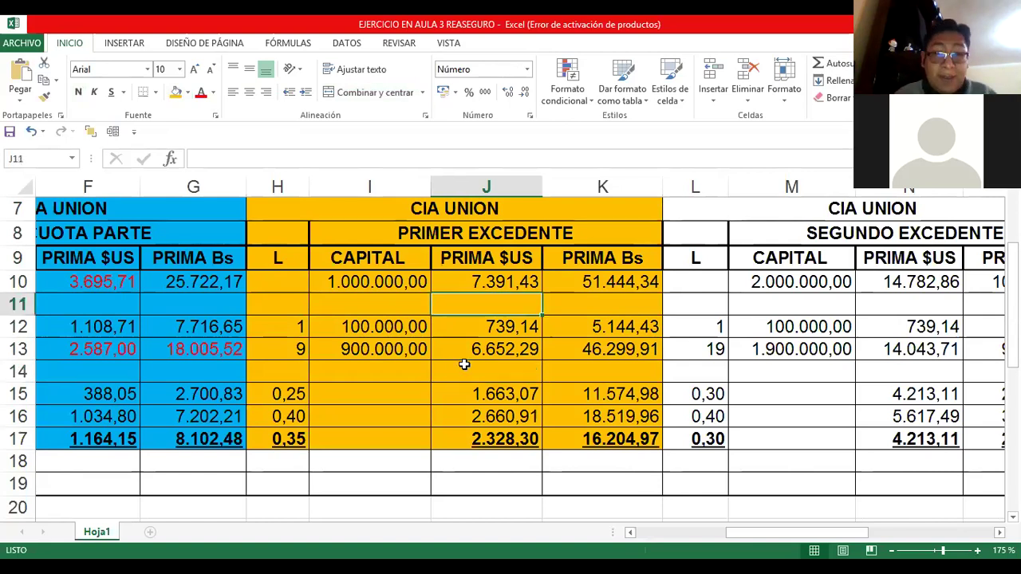
key("Up")
key("Left")
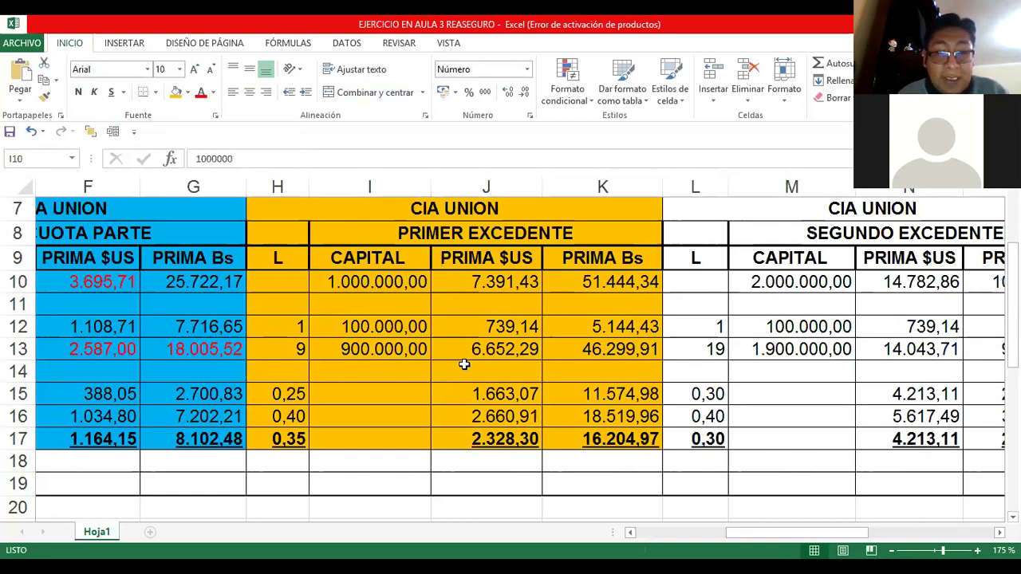
left_click(415, 288)
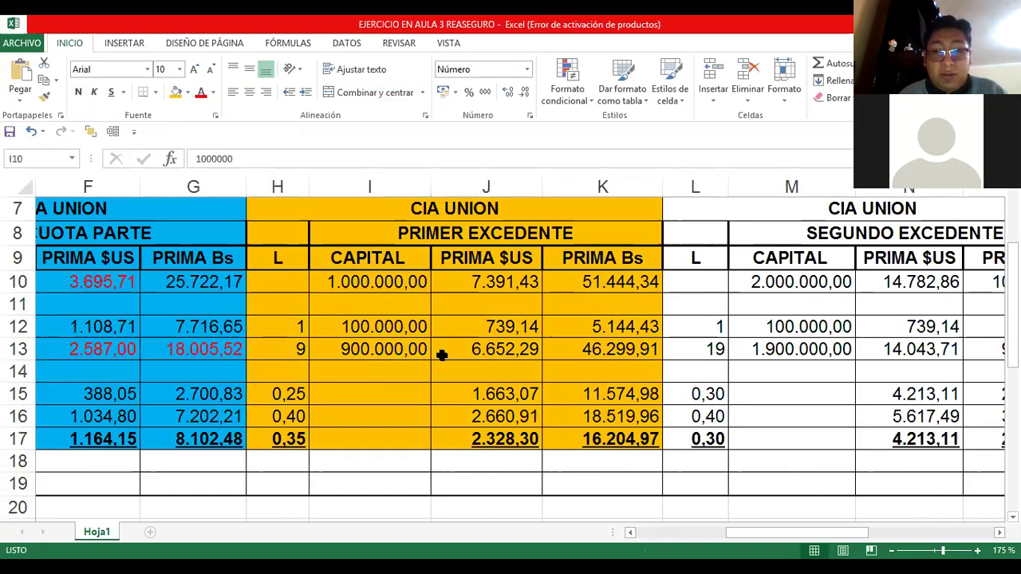
left_click(367, 281)
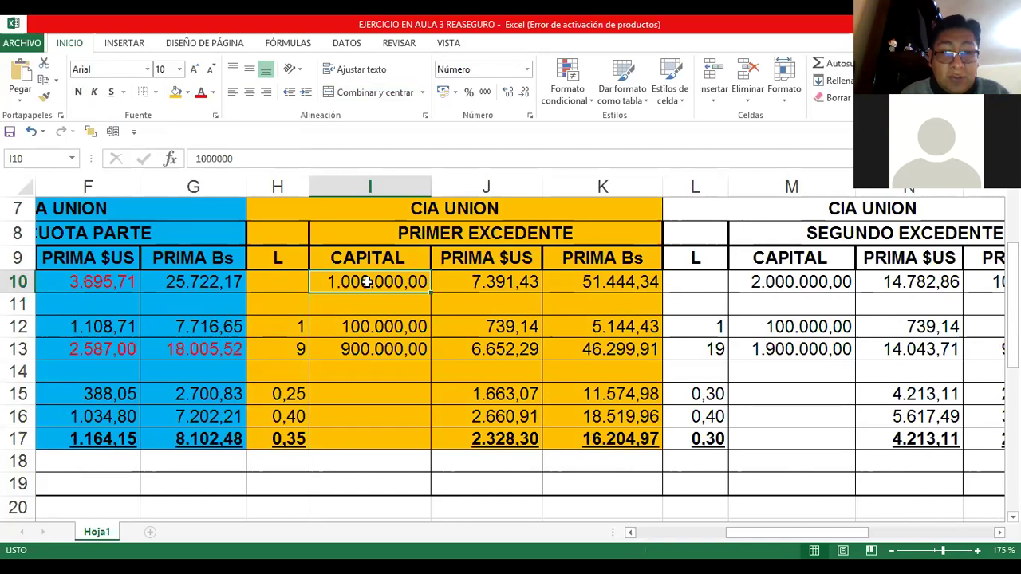
key("Return")
key("Up")
key("Left")
key("Left")
key("Left")
key("Left")
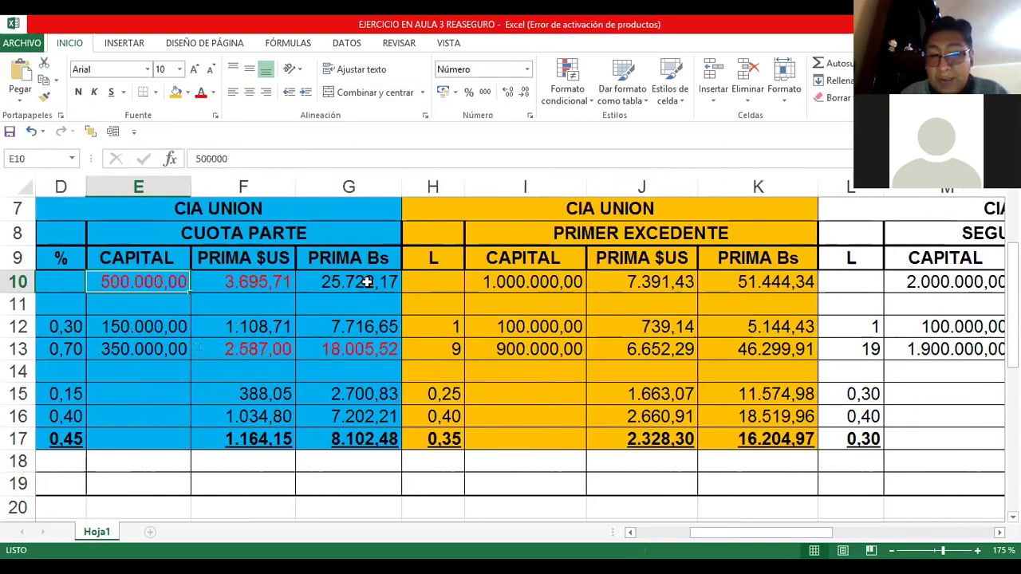
Colour the PRIMER EXCEDENTE gross capital in I10 and dollar premium in J10 red, and inspect the J10 formula.
key("Right")
key("Right")
key("Right")
key("Right")
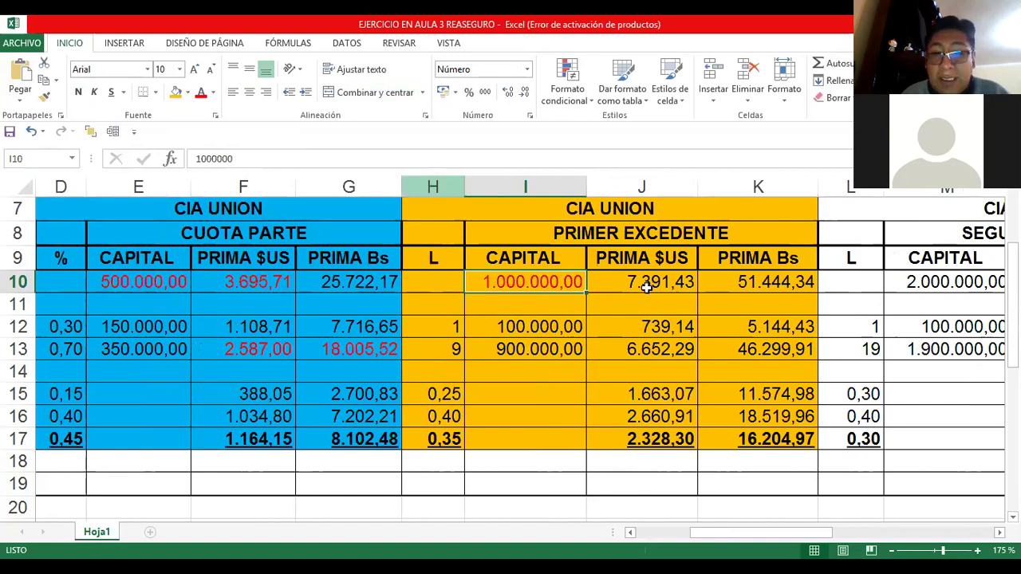
key("Right")
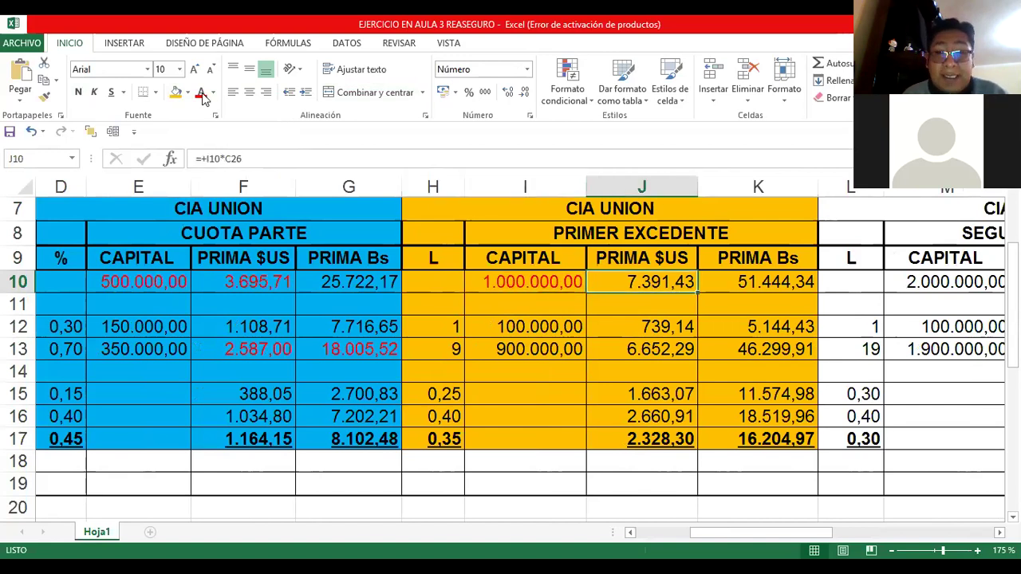
key("F2")
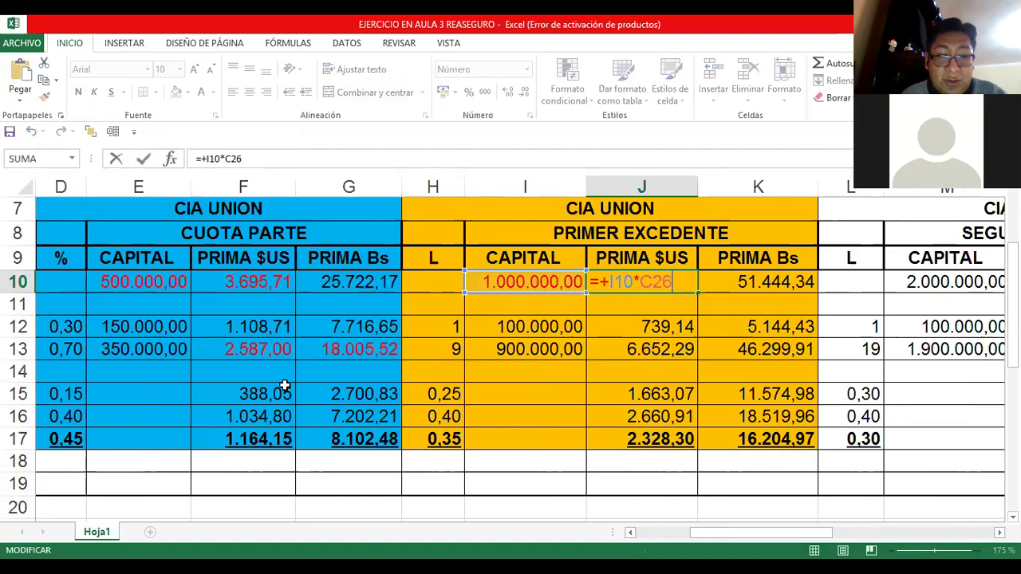
key("Escape")
Locate the TASA APLI rate in C26 that the PRIMER EXCEDENTE dollar premium formula refers to.
scroll(344, 360, "down", 4)
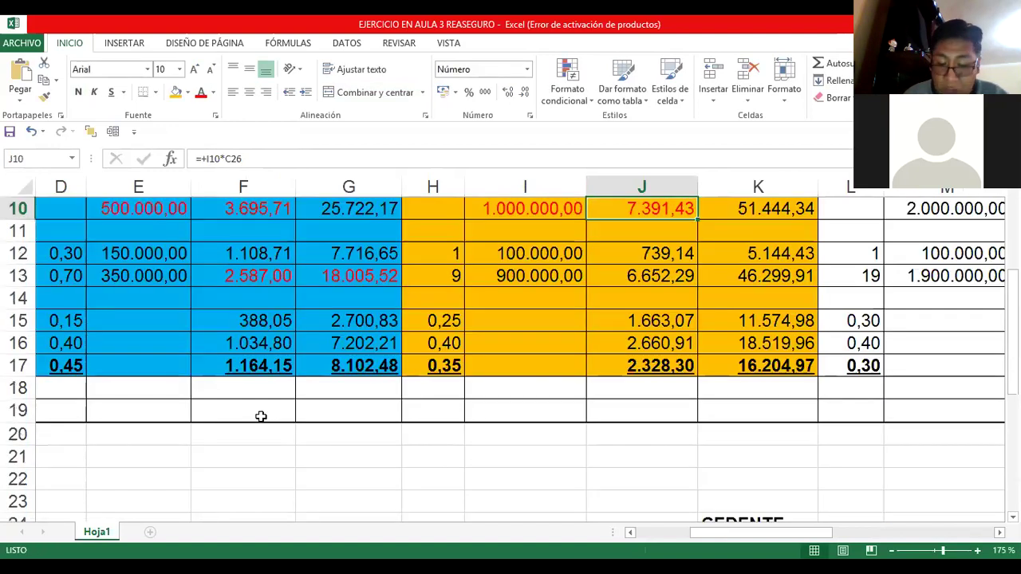
left_click(261, 416)
key("Return")
key("Home")
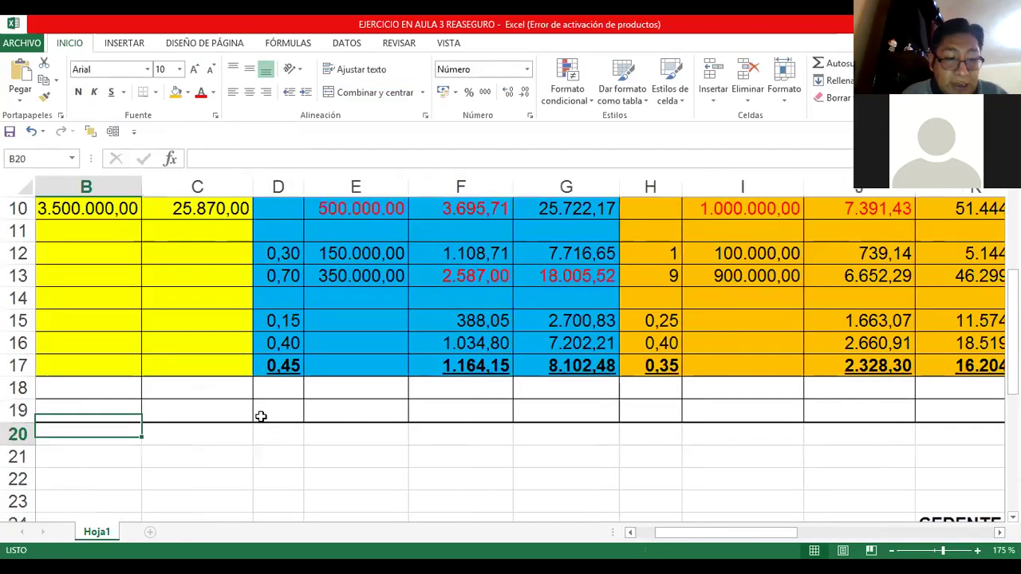
key("Down")
key("Down")
key("Down")
key("Down")
key("Down")
key("Down")
key("Right")
key("Right")
key("Right")
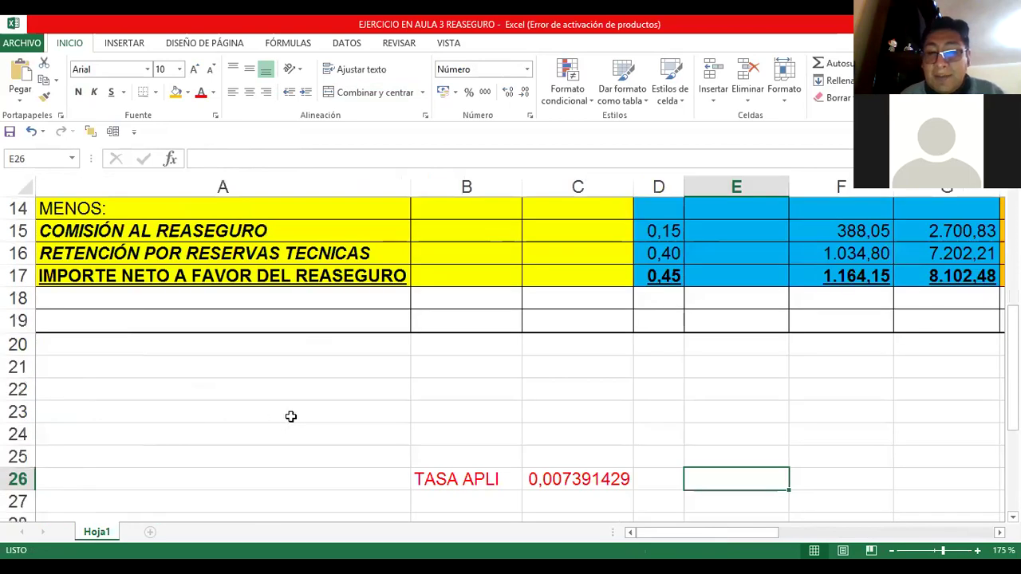
key("Up")
key("Up")
key("Right")
Compare the row 10 gross capital of CUOTA PARTE, PRIMER EXCEDENTE in I10 and SEGUNDO EXCEDENTE in M10.
scroll(763, 416, "up", 5)
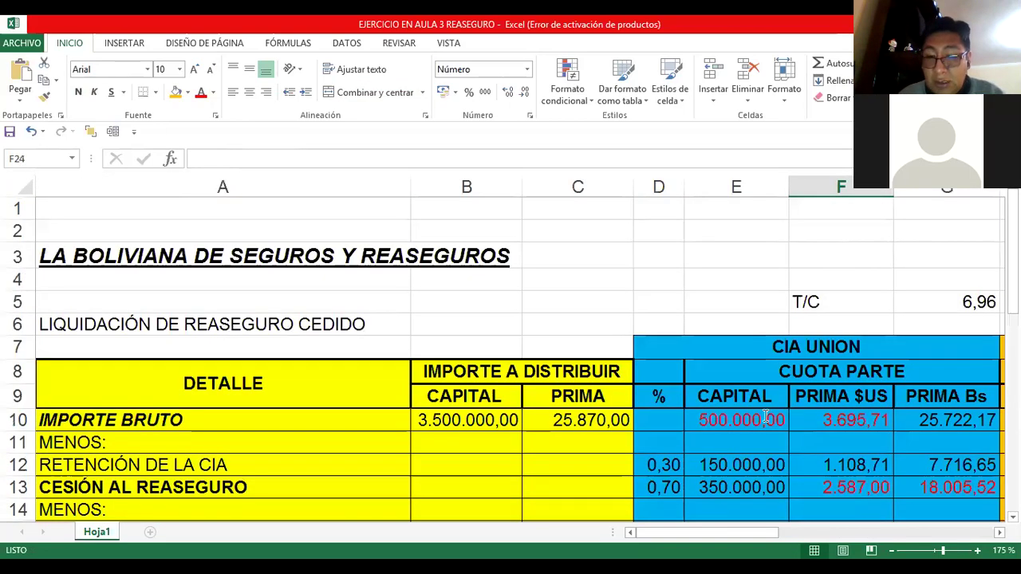
double_click(764, 416)
key("Tab")
key("Right")
key("Right")
key("Right")
key("Right")
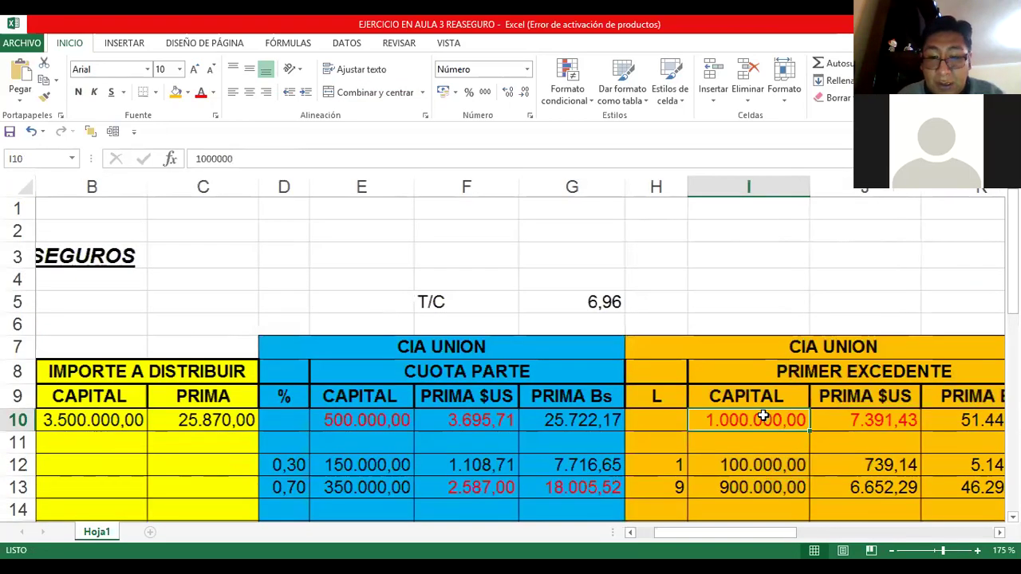
key("Right")
key("Right")
key("Right")
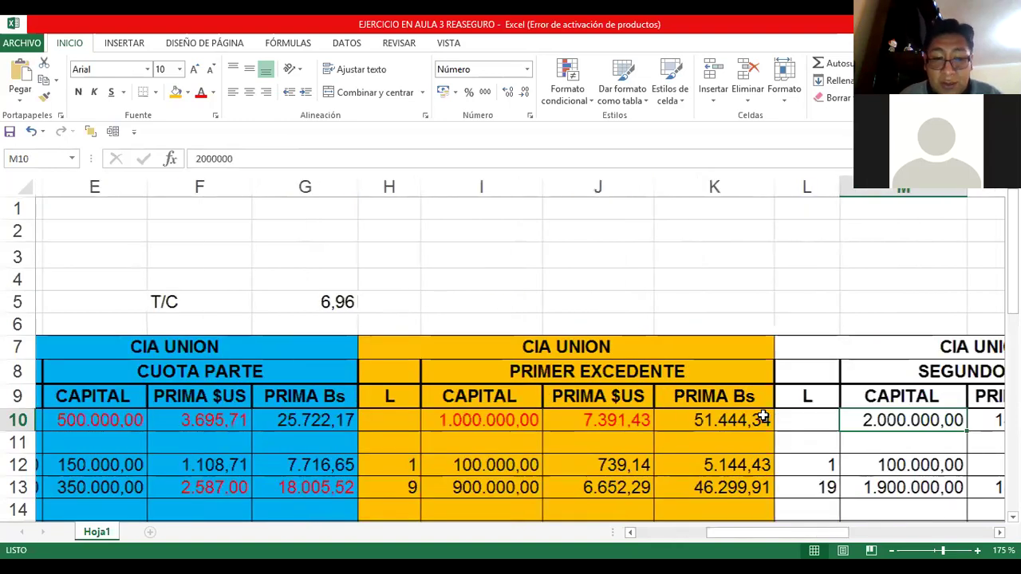
Review the PRIMER EXCEDENTE gross premium formulas in dollars in J10 and in bolivianos in K10.
key("Left")
key("Left")
key("Left")
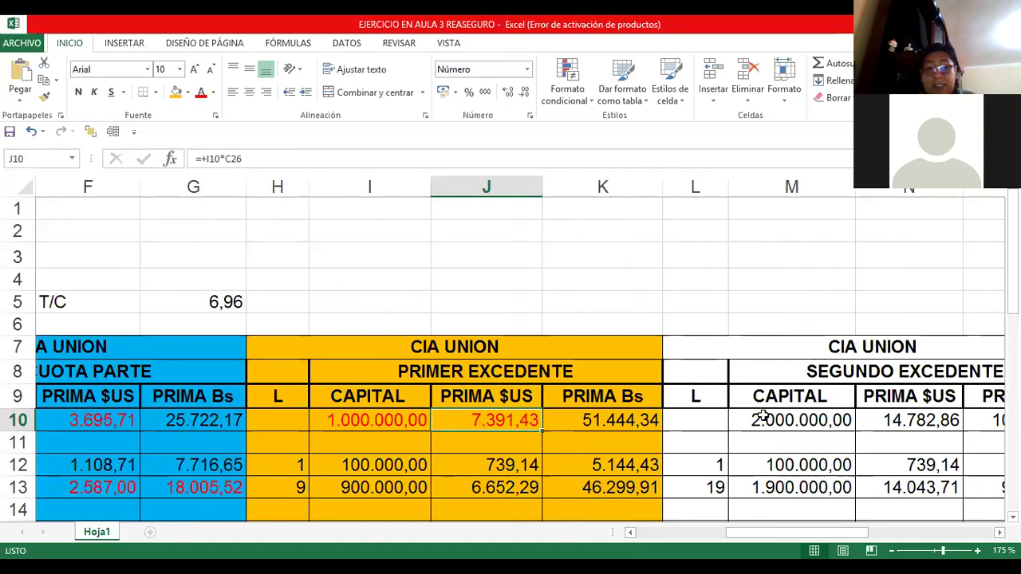
key("Right")
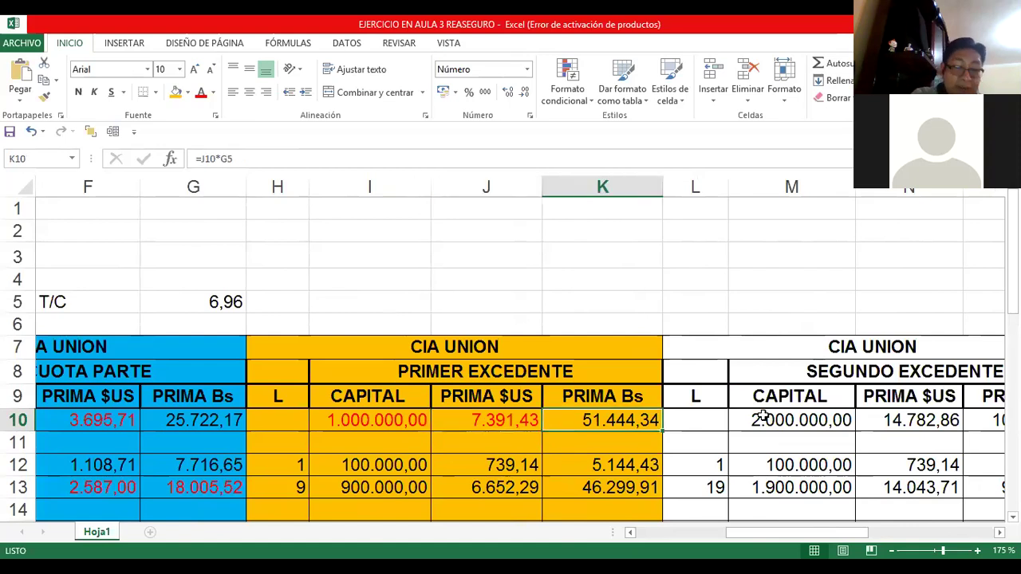
key("F2")
key("ctrl+Return")
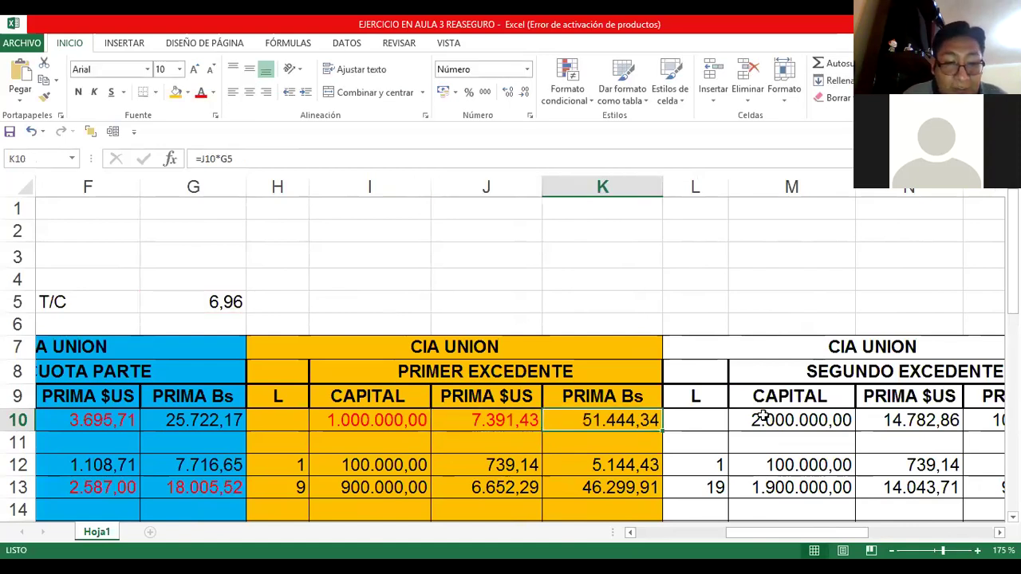
Match the RETENCIÓN DE LA CIA label in A12 with its PRIMER EXCEDENTE line count in H12.
key("Down")
key("Down")
key("Down")
key("Left")
key("Left")
key("Left")
key("Left")
key("Up")
key("Home")
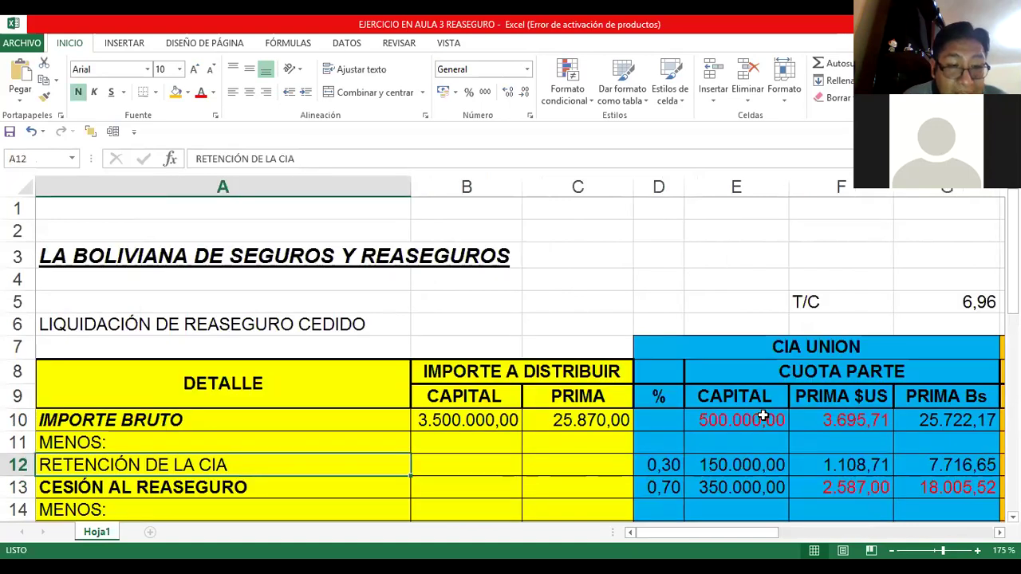
key("Right")
key("Right")
key("Right")
key("Right")
key("Right")
key("Right")
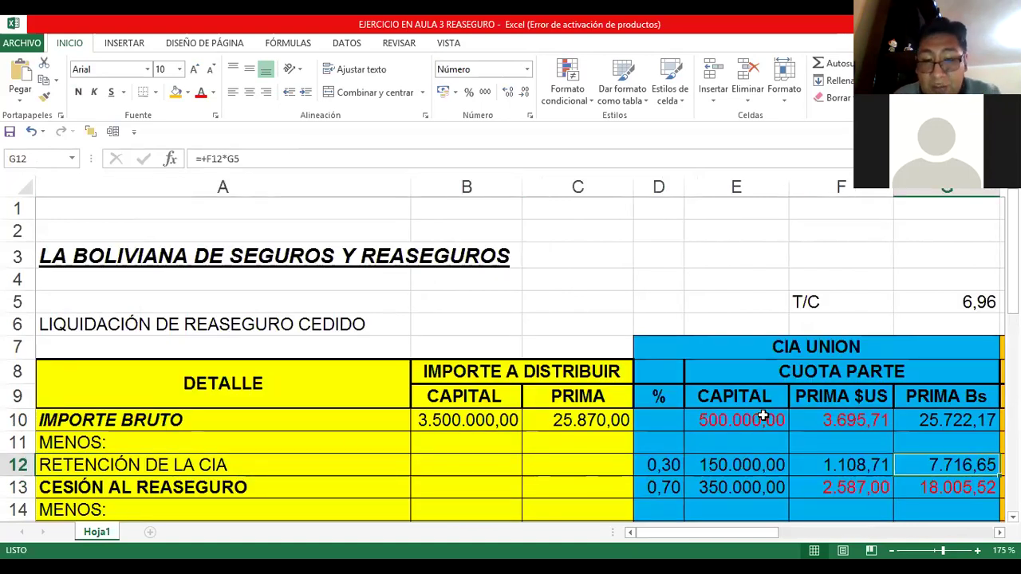
key("Right")
key("Right")
key("Right")
key("Left")
key("Left")
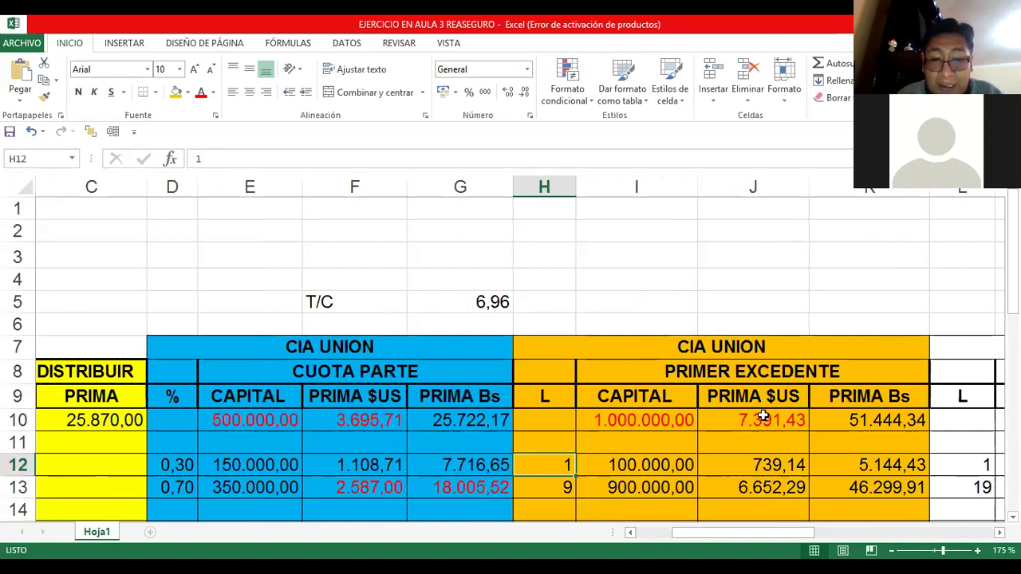
Review the PRIMER EXCEDENTE retention capital in I12 and the cells referenced by its dollar premium formula in J12.
key("Up")
key("Up")
key("Down")
key("Down")
key("Right")
key("Right")
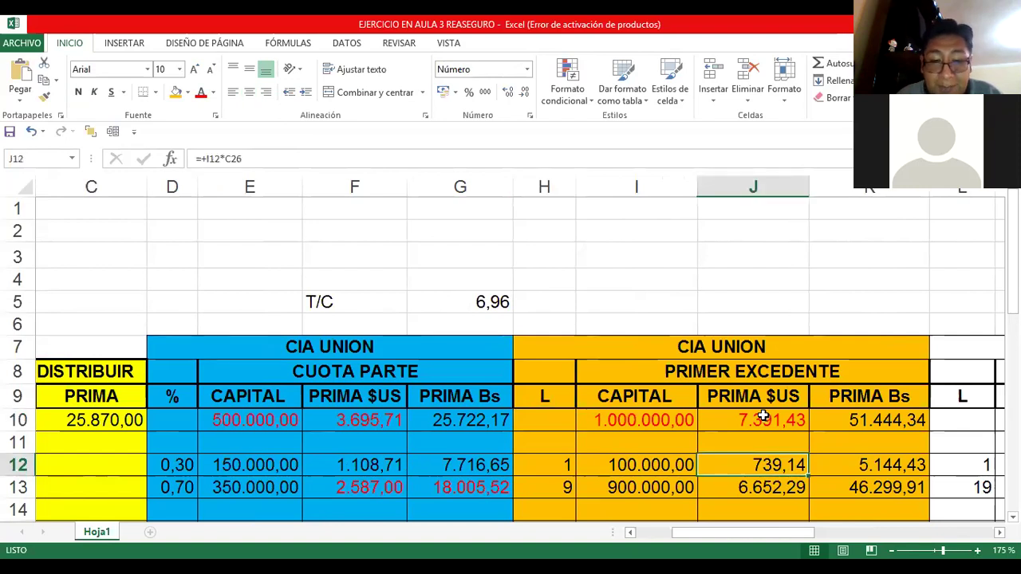
key("Right")
key("Right")
key("Right")
key("Left")
key("Left")
key("Left")
key("ctrl+c")
key("Escape")
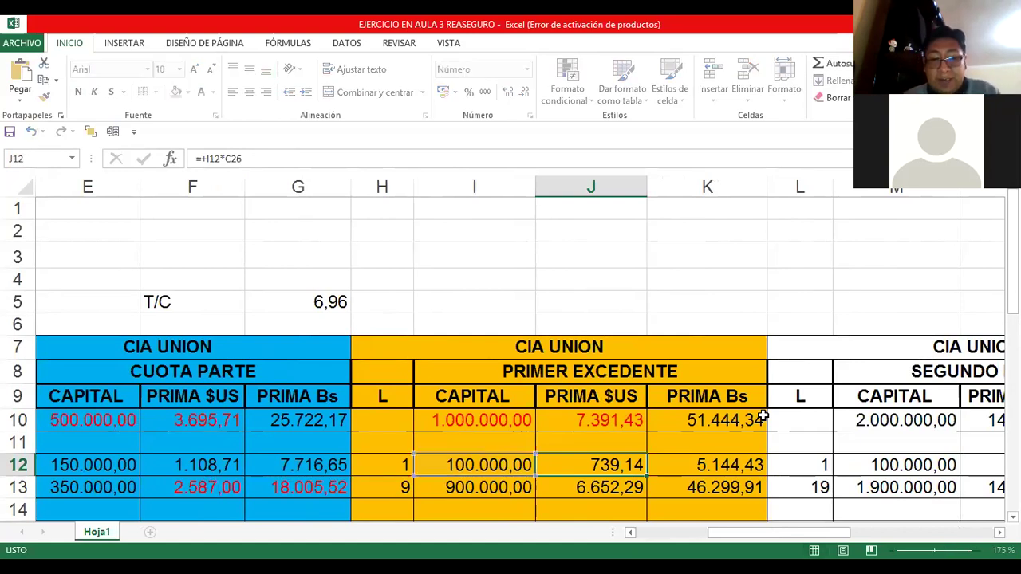
Compare the PRIMER EXCEDENTE cession line count in H13 with the retention line and its capital in I12.
key("Down")
key("Left")
key("Left")
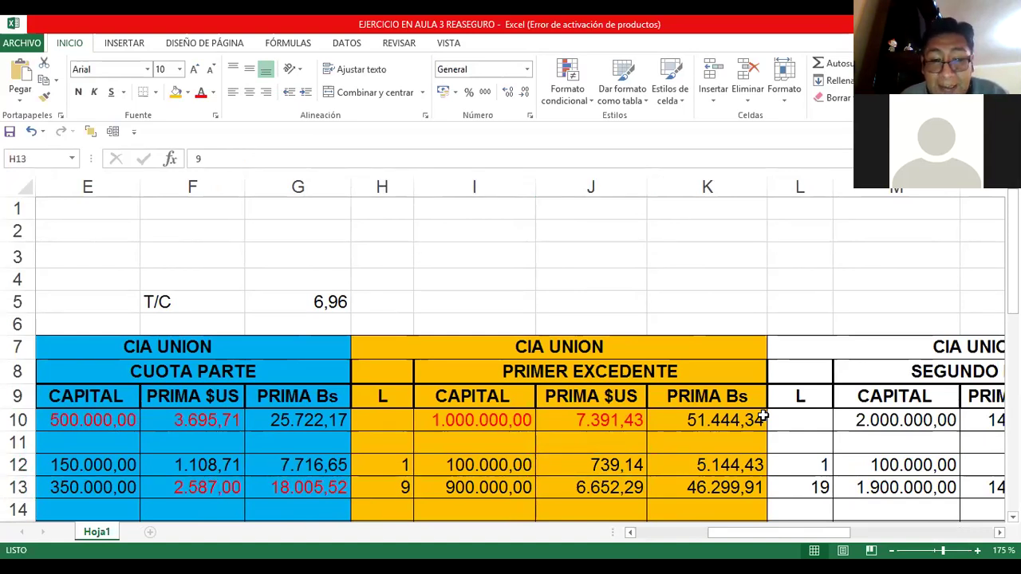
key("Up")
key("Right")
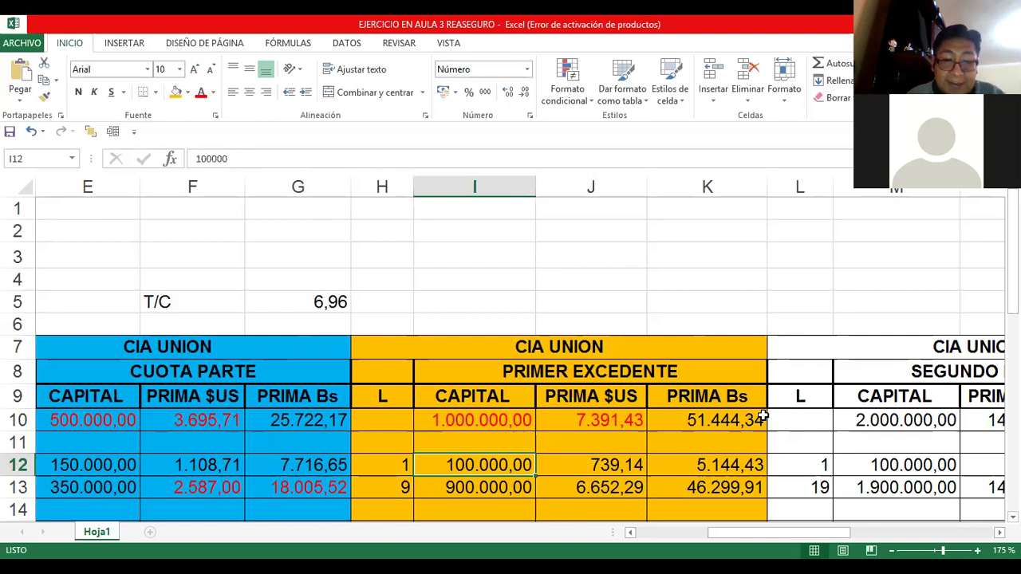
Review the PRIMER EXCEDENTE cession capital formula in I13 and premium formulas in J13 and K13 against the retention line count in H12.
key("Down")
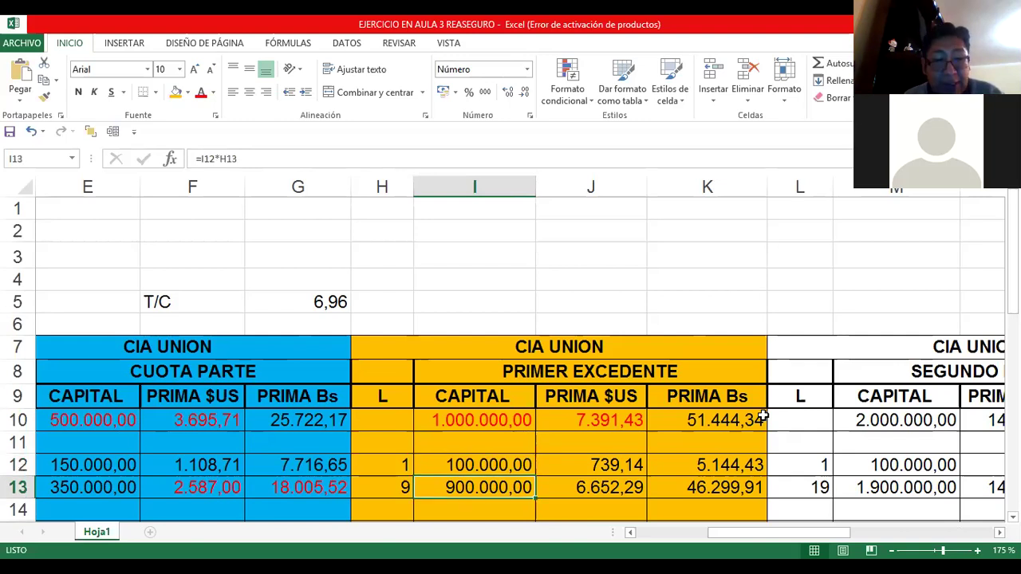
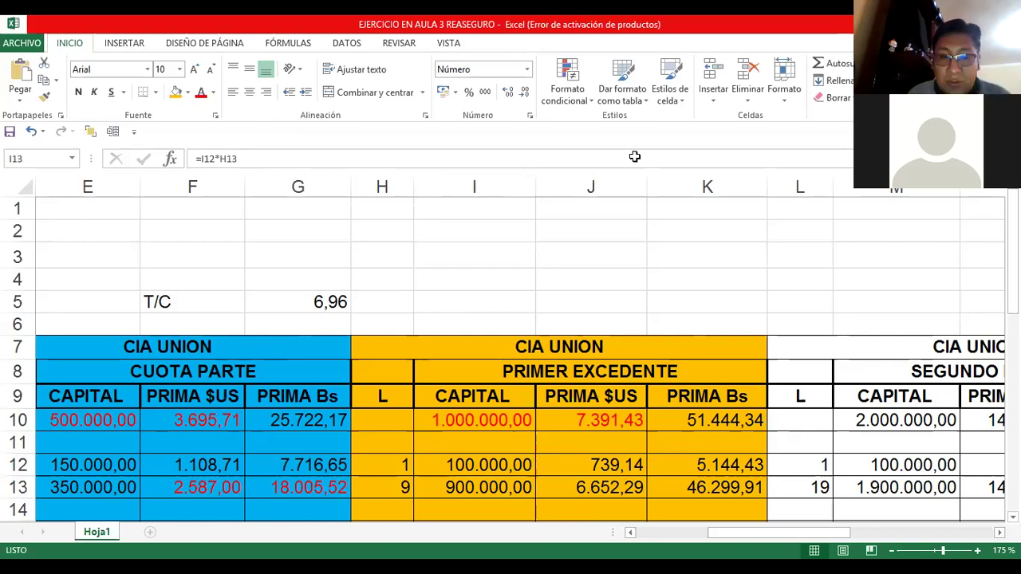
left_click(578, 487)
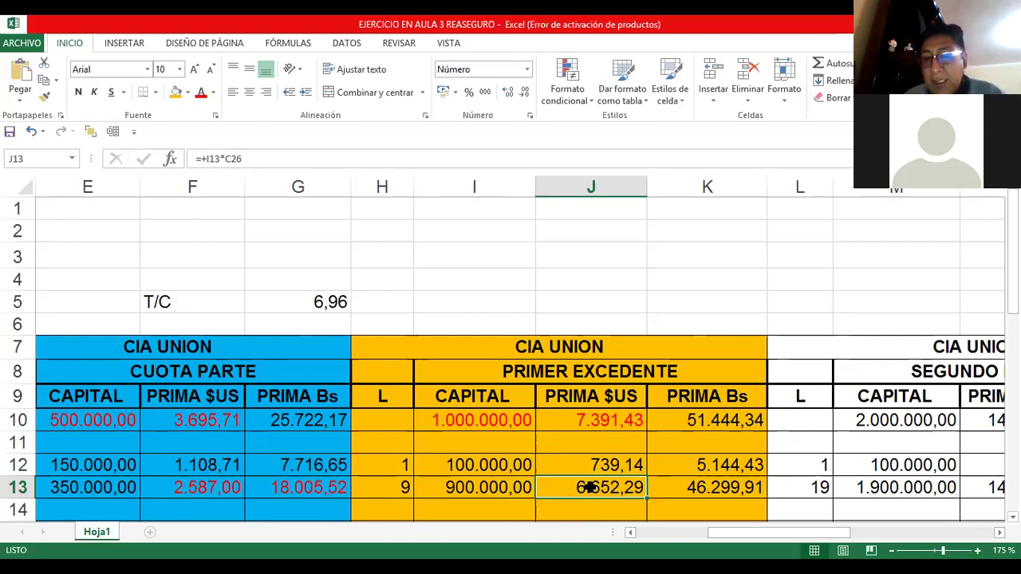
key("Right")
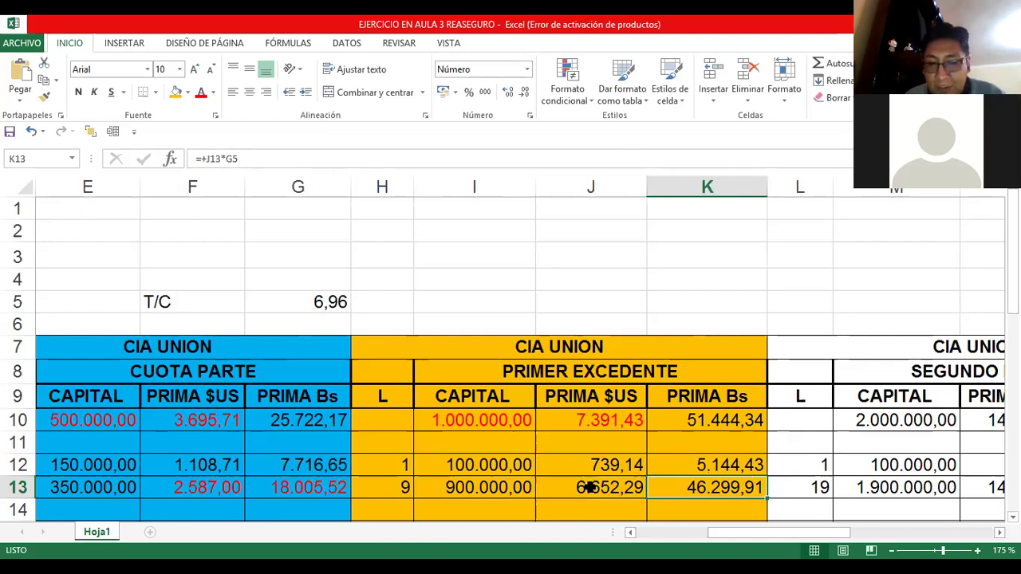
key("Left")
key("Left")
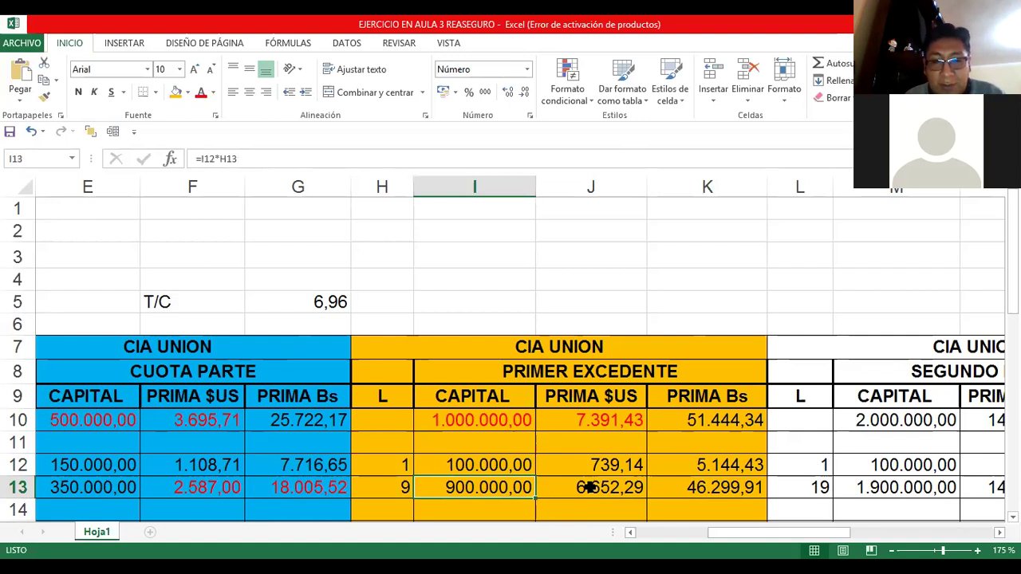
key("Left")
key("Up")
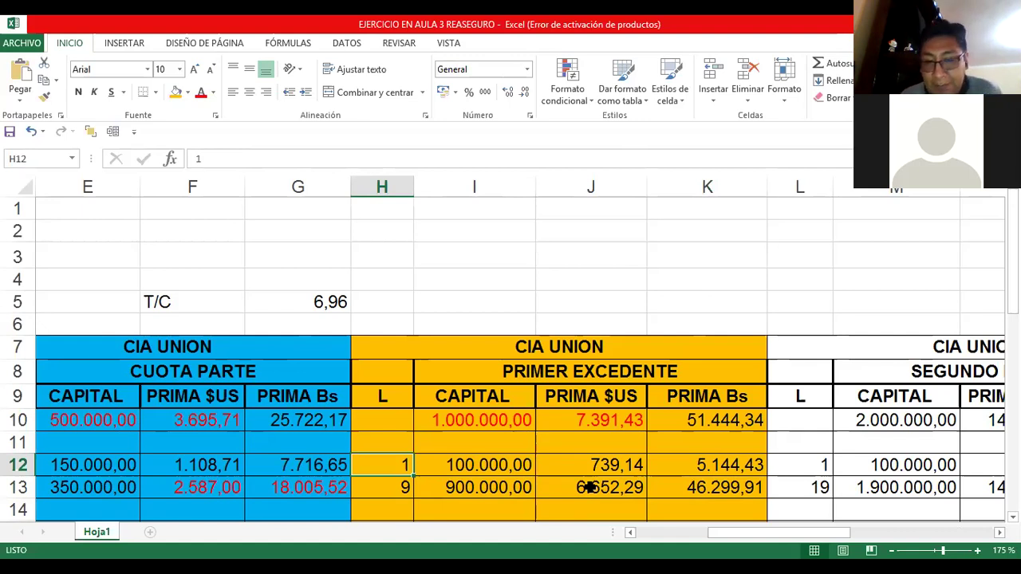
Trace the ceded amounts in row 13 back to their CESIÓN AL REASEGURO label.
key("Right")
key("Right")
key("Right")
key("Down")
key("Down")
key("Down")
key("Down")
key("Down")
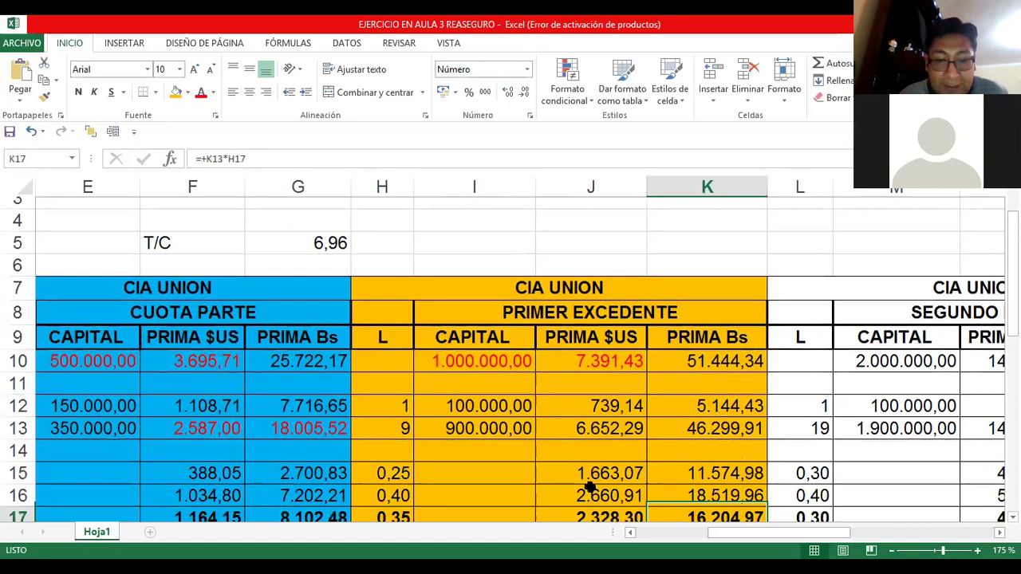
key("Left")
key("Left")
key("Left")
key("Up")
key("Up")
key("Left")
key("Left")
key("Left")
key("Left")
key("Left")
key("Left")
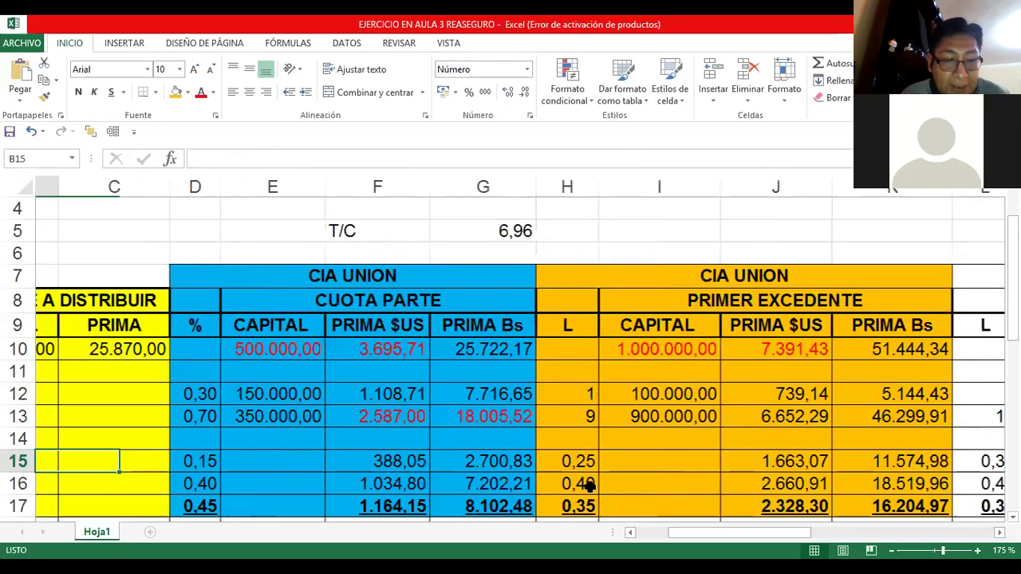
key("Up")
key("Up")
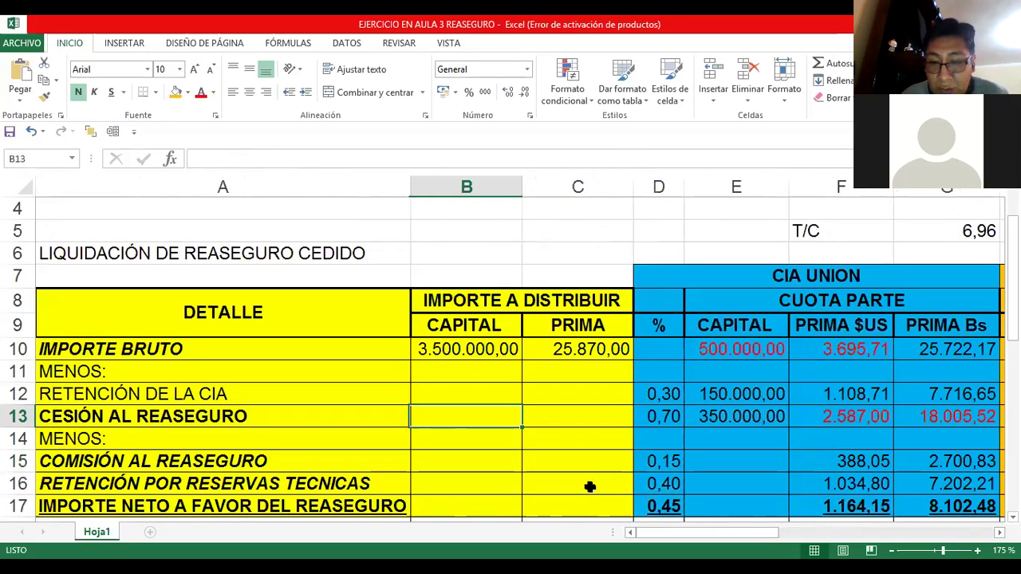
Color the PRIMER EXCEDENTE ceded premiums in J13:K13 red.
key("Right")
key("Right")
key("Right")
key("Right")
key("Right")
key("Right")
key("Right")
key("Right")
key("Right")
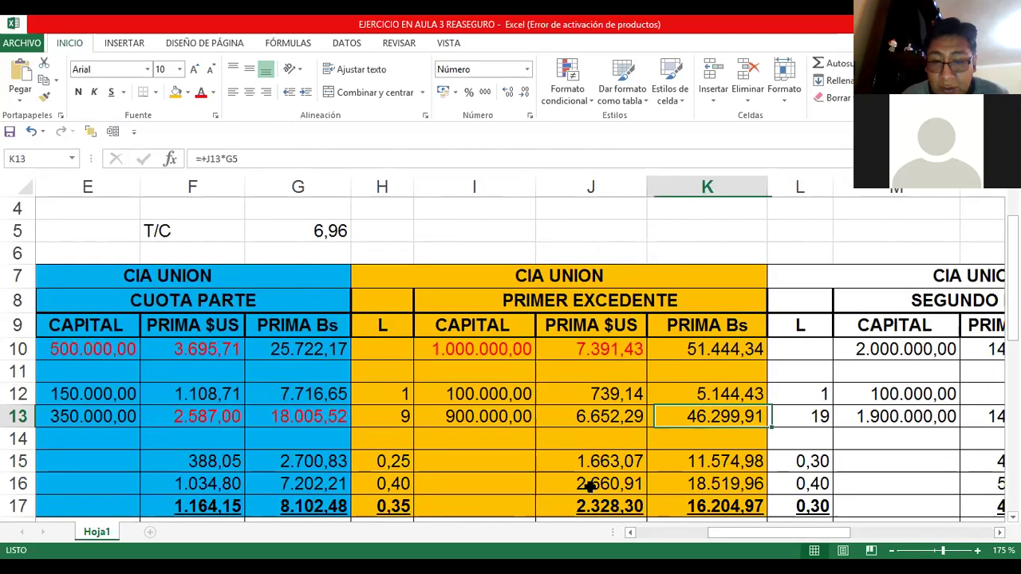
key("Left")
key("shift+Right")
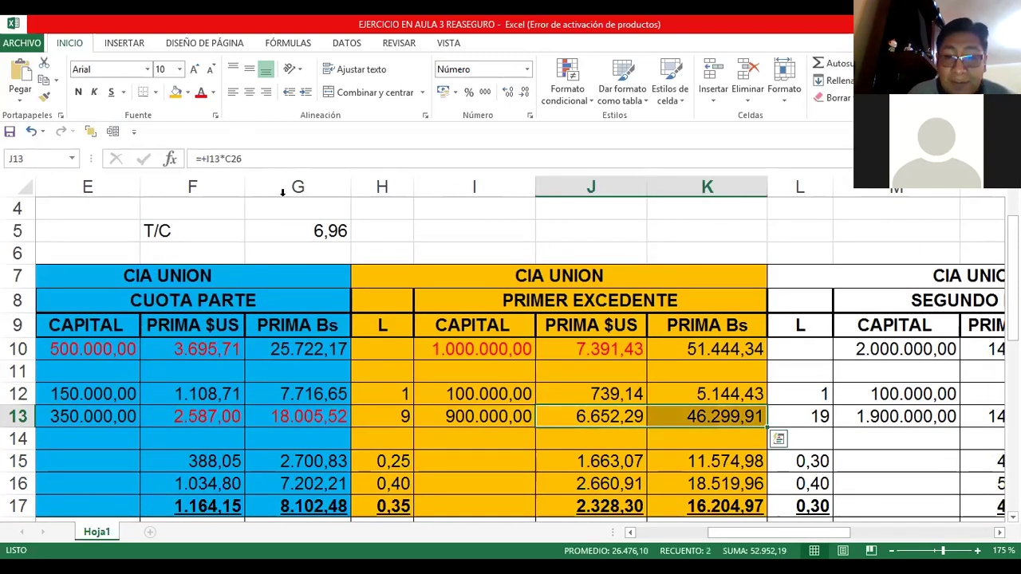
left_click(490, 424)
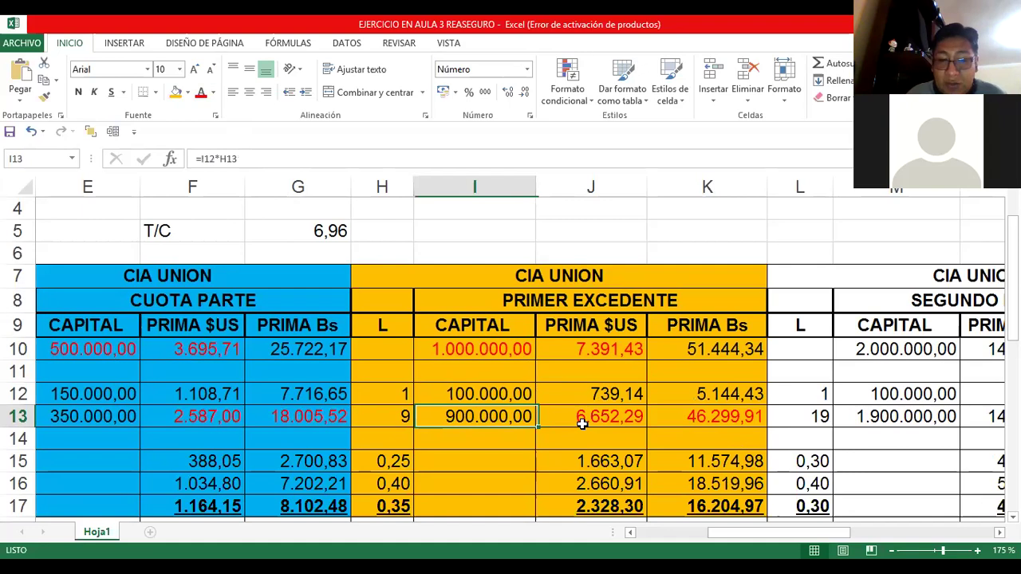
left_click(581, 426)
Match the COMISIÓN AL REASEGURO and RETENCIÓN POR RESERVAS TECNICAS labels in A15:A16 with their PRIMER EXCEDENTE rows.
key("Down")
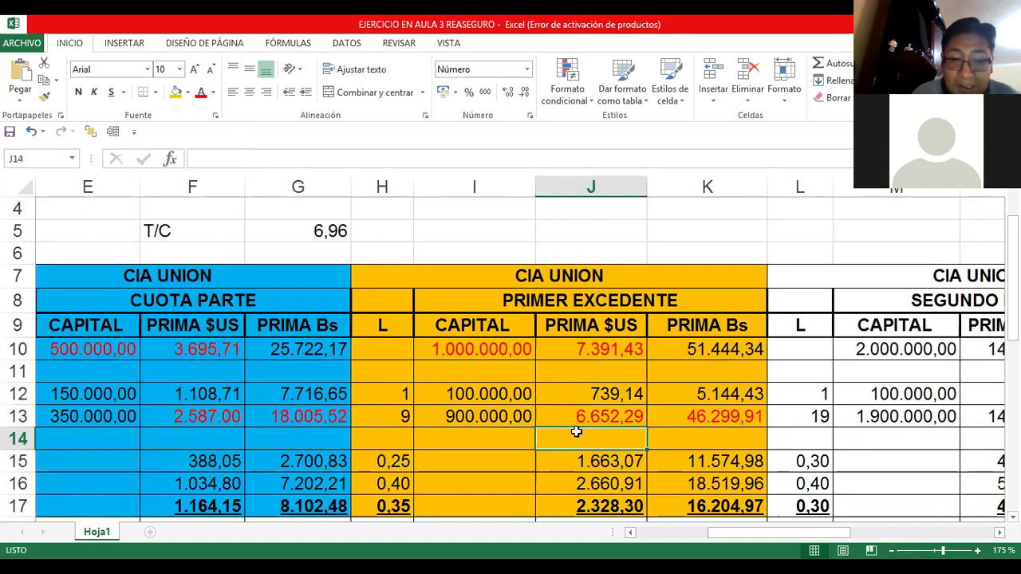
key("Left")
key("Home")
key("Down")
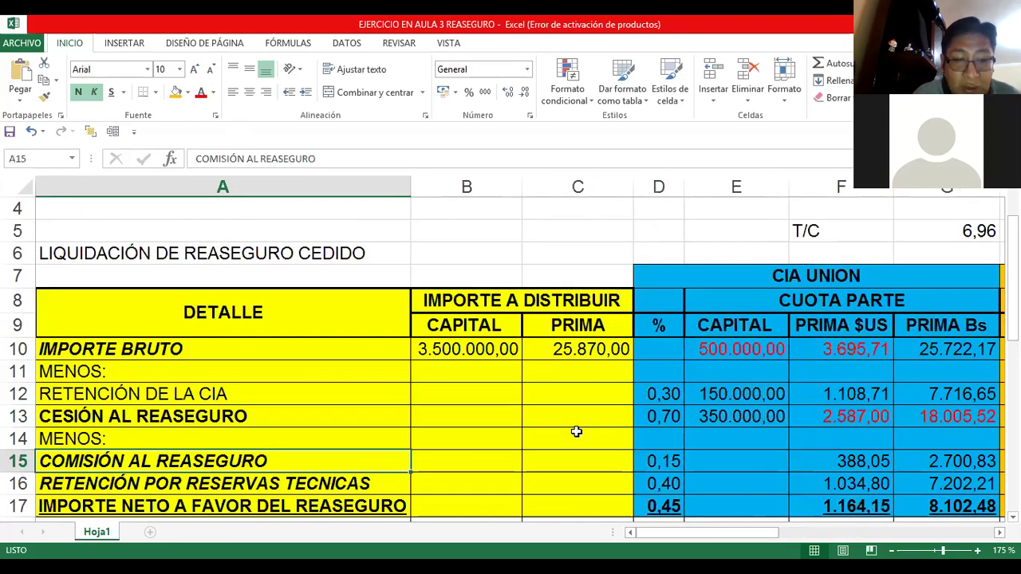
key("Down")
key("Right")
key("Right")
key("Right")
key("Right")
key("Right")
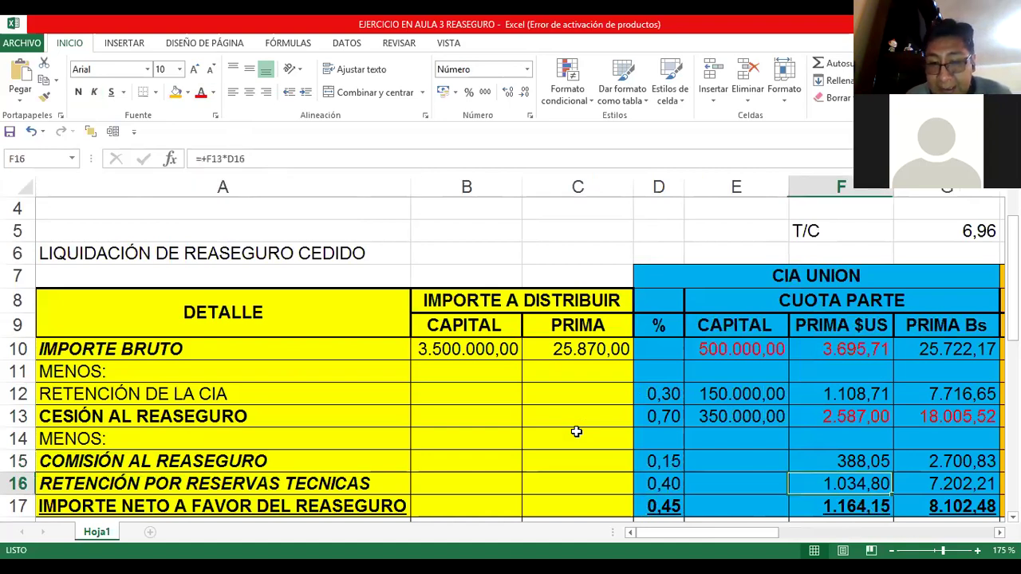
key("Right")
key("Right")
key("Right")
key("Right")
key("Right")
key("Right")
key("Right")
key("Left")
key("Left")
key("Left")
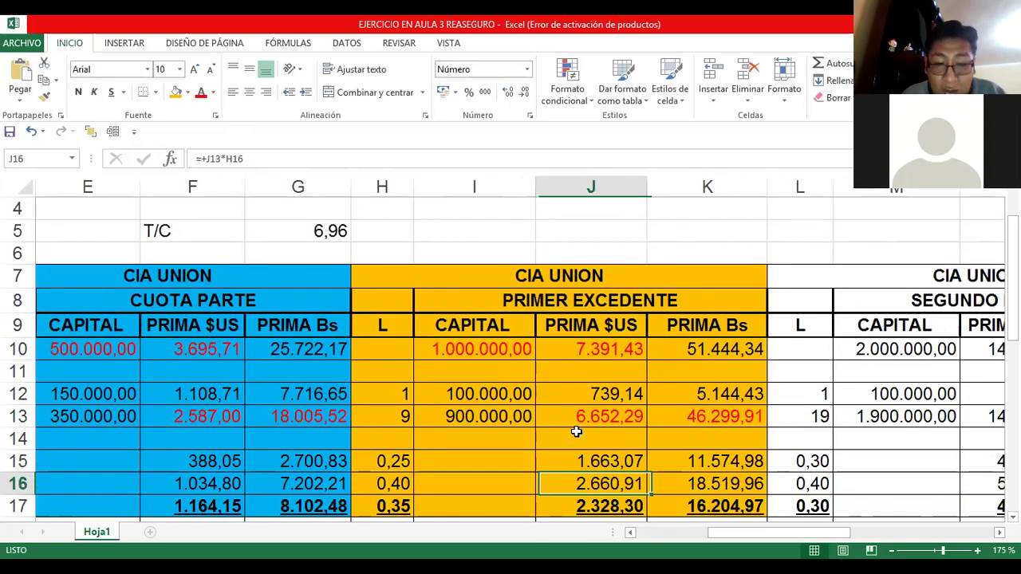
Review the PRIMER EXCEDENTE commission and reserve rates in H15:H16 and the net rate in H17.
key("Left")
key("Left")
key("Up")
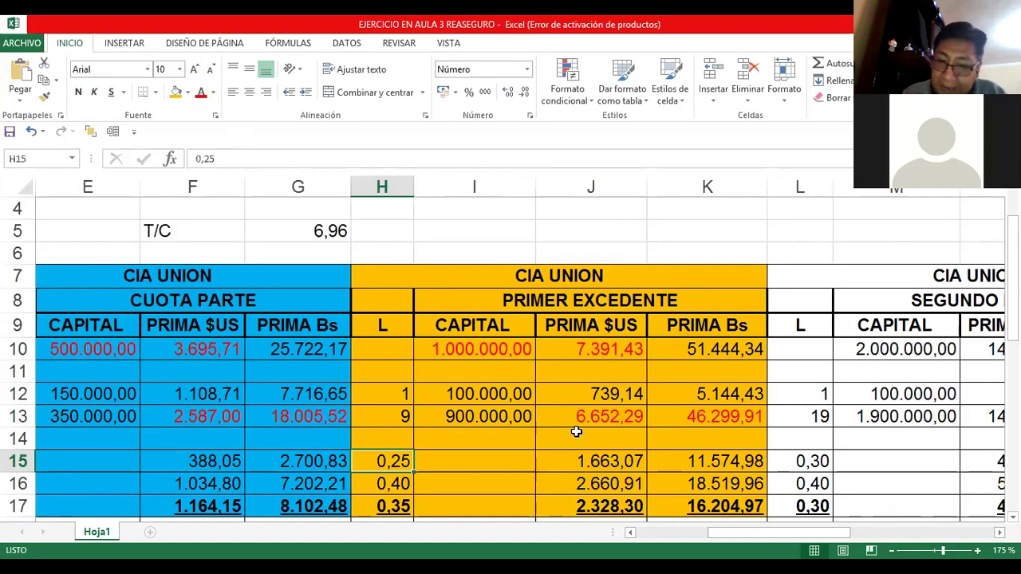
key("Down")
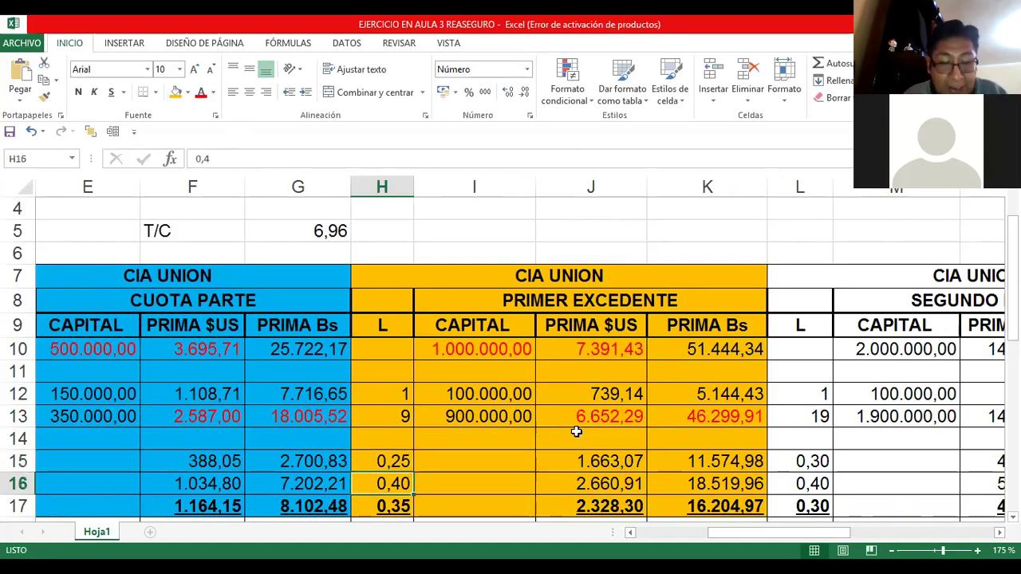
key("shift+Up")
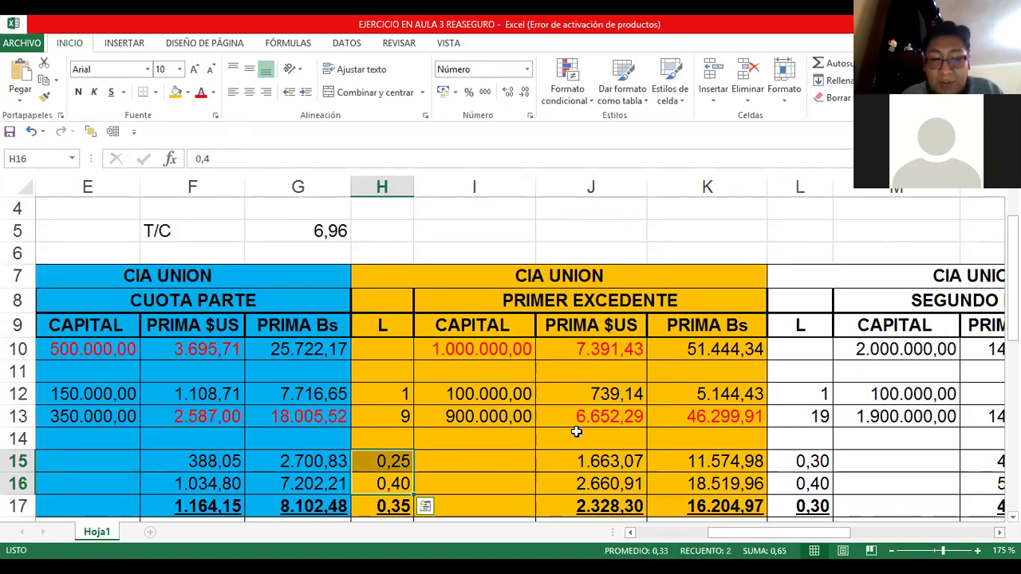
key("Down")
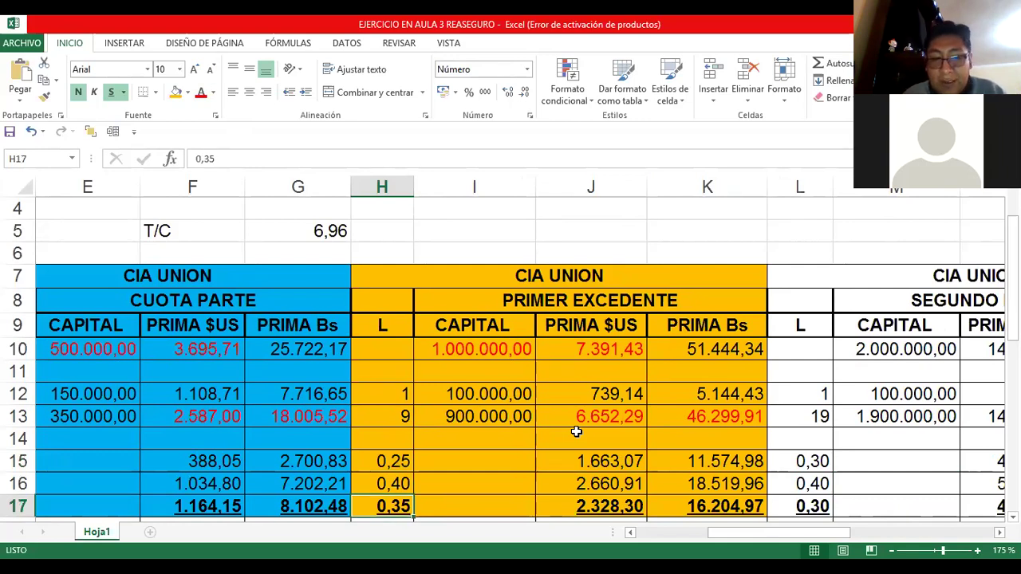
Examine the cells referenced by the PRIMER EXCEDENTE commission formula in dollars in J15.
key("Up")
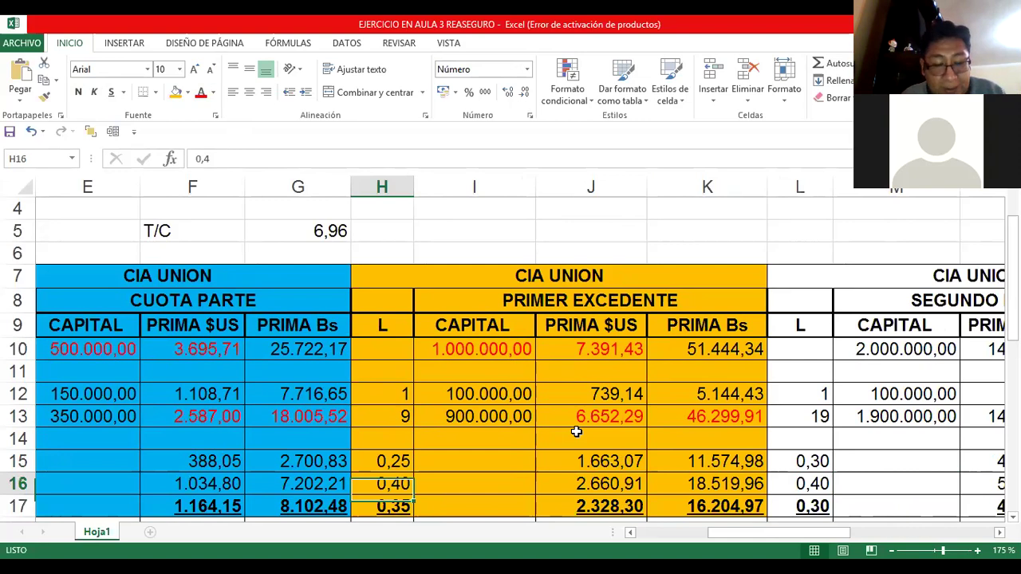
key("Up")
key("Right")
key("Right")
key("F2")
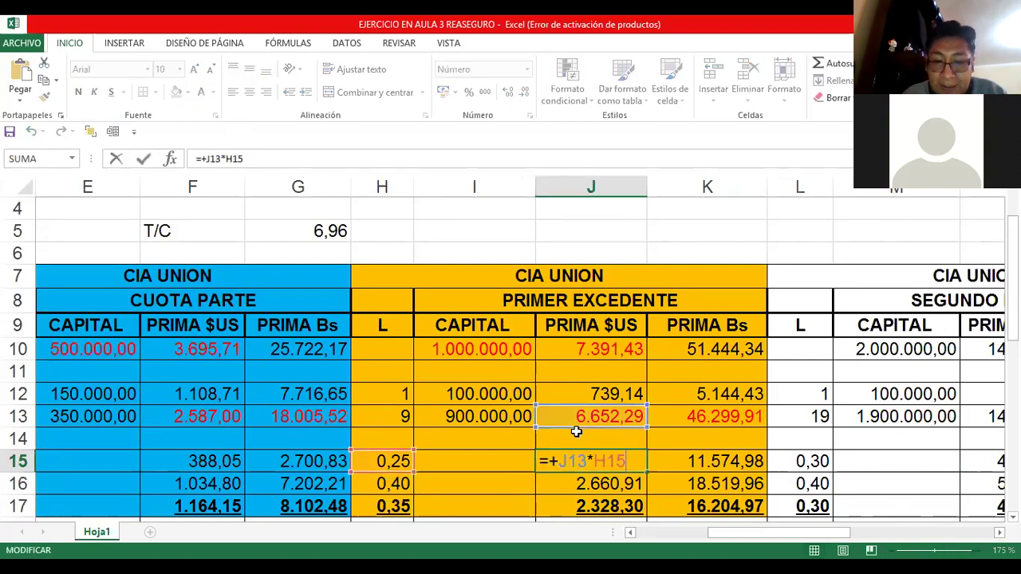
key("Escape")
Match the CESIÓN AL REASEGURO label in A13 with the PRIMER EXCEDENTE ceded premiums used as the calculation base.
key("Up")
key("Up")
key("Home")
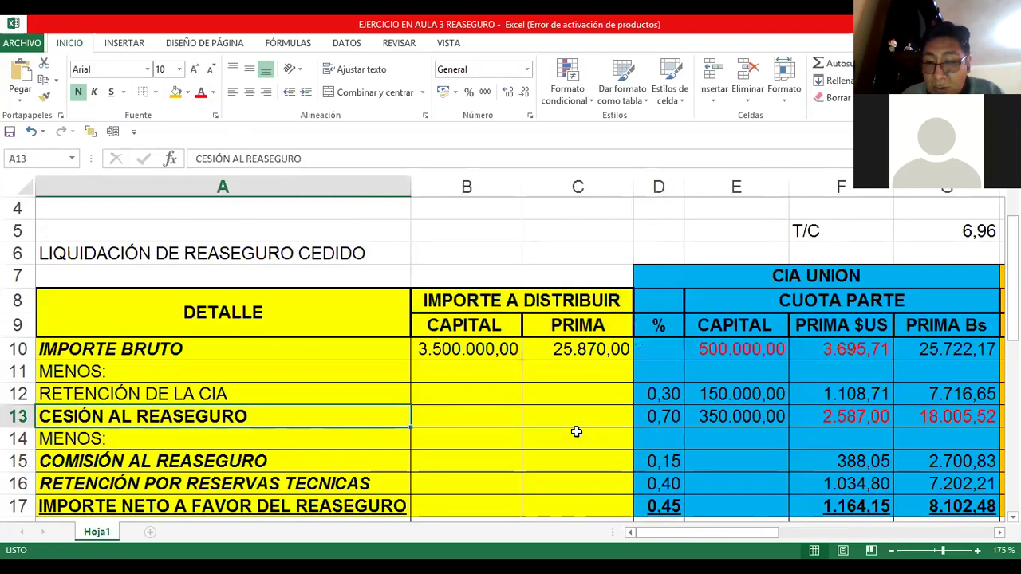
key("Right")
key("Right")
key("Right")
key("Right")
key("Right")
key("Right")
key("Right")
key("Right")
key("Right")
key("Right")
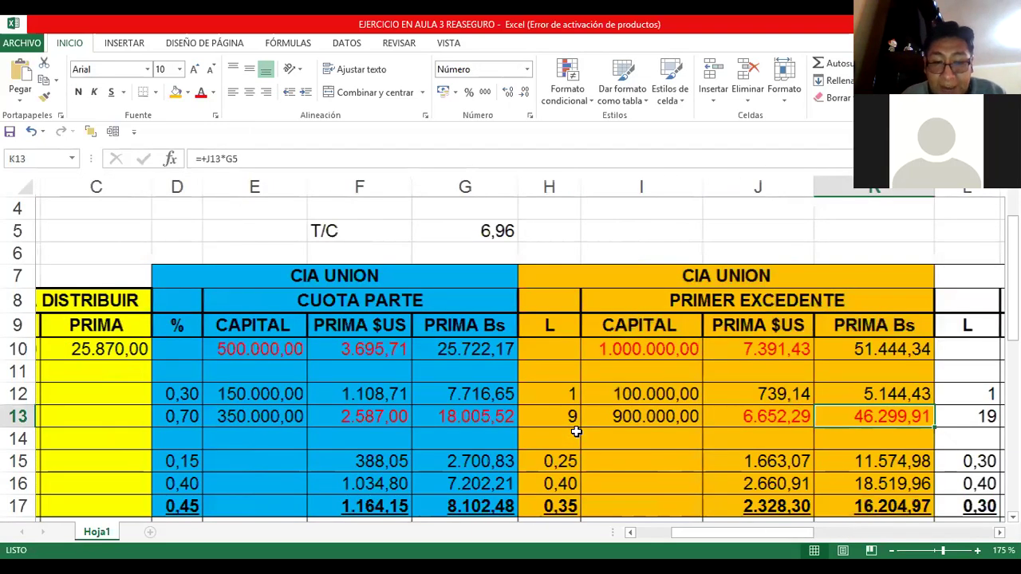
Examine the PRIMER EXCEDENTE dollar formulas for the technical reserves in J16 and the net amount in J17.
key("Right")
key("Down")
key("Down")
key("Left")
key("Left")
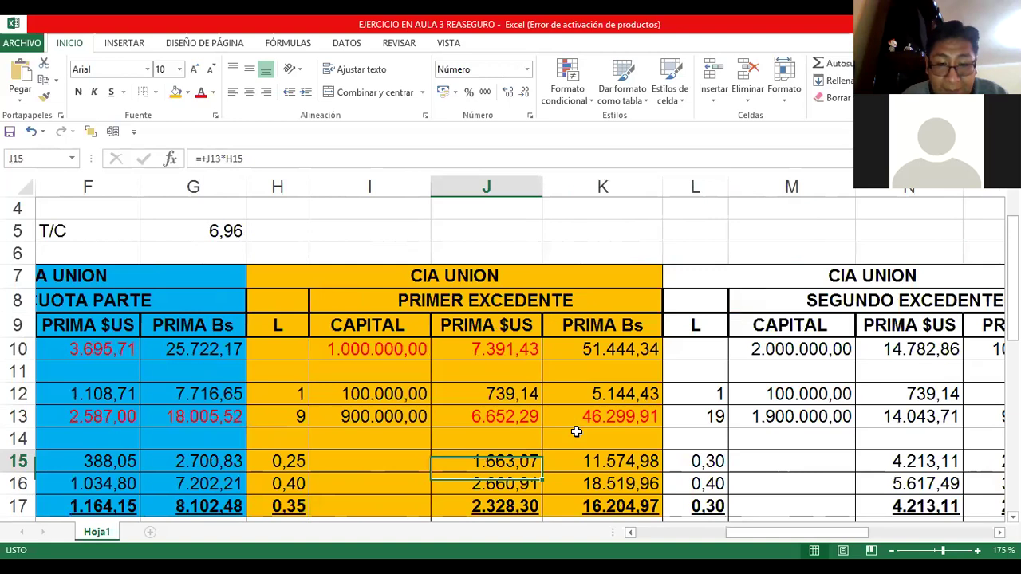
key("Down")
key("F2")
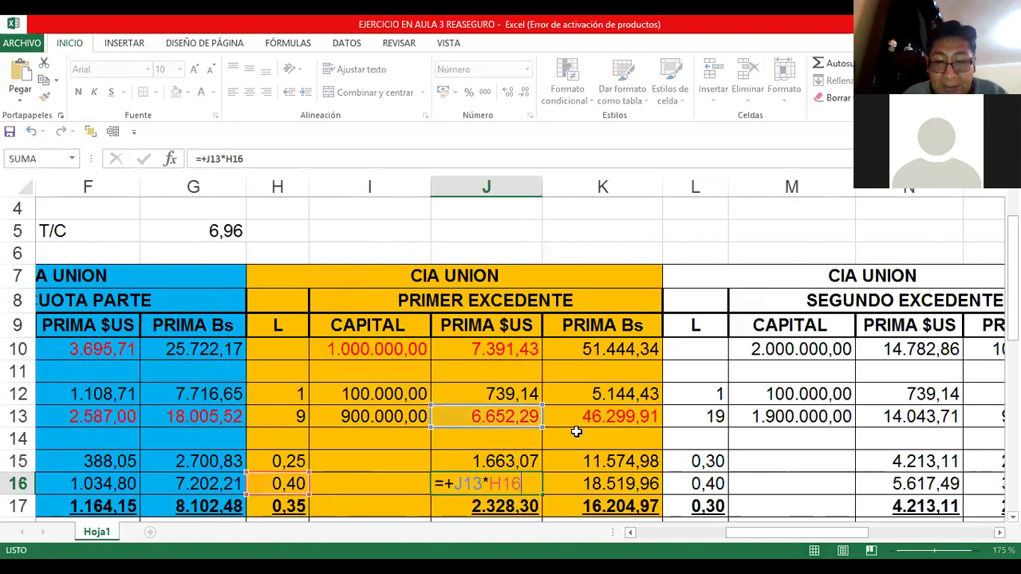
key("Return")
key("F2")
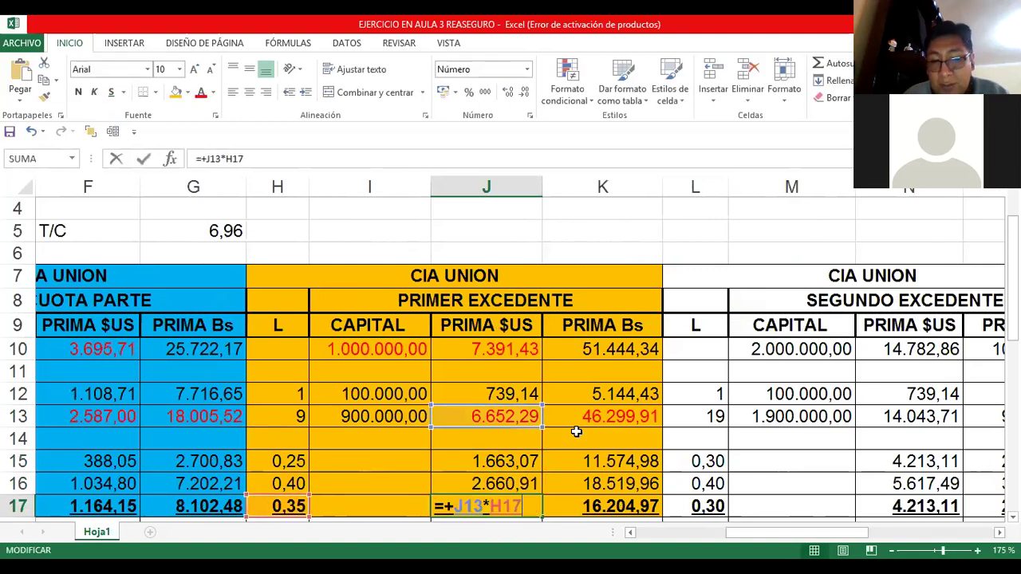
key("Tab")
Review the PRIMER EXCEDENTE commission, reserve and net amount formulas in bolivianos in K15:K17.
key("Up")
key("Up")
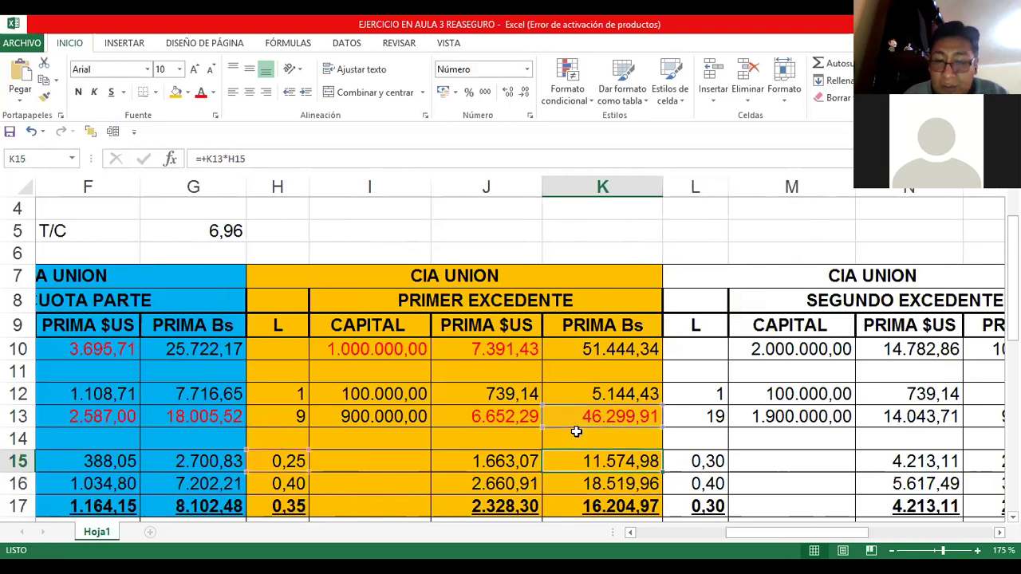
key("Down")
key("Down")
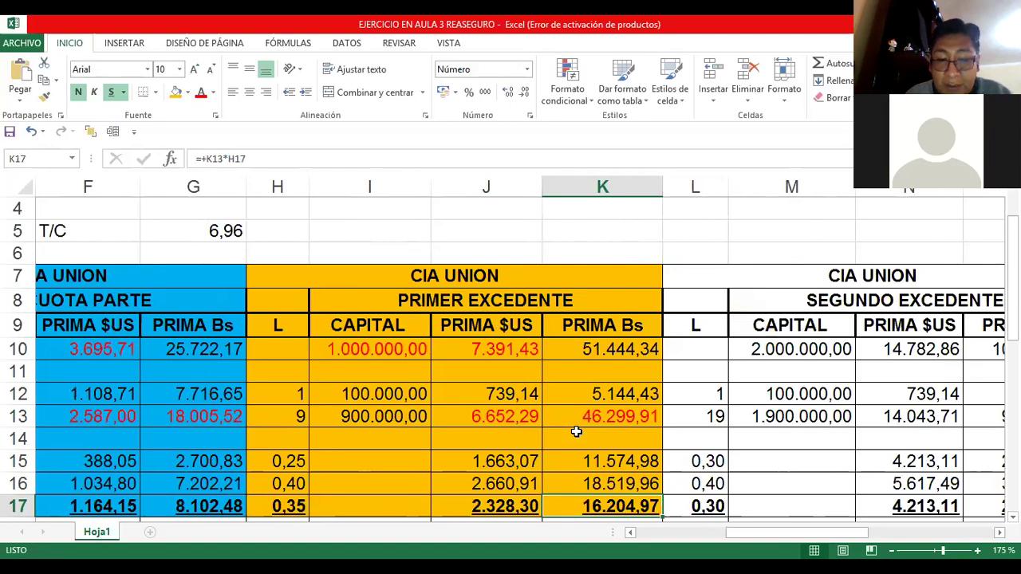
key("Up")
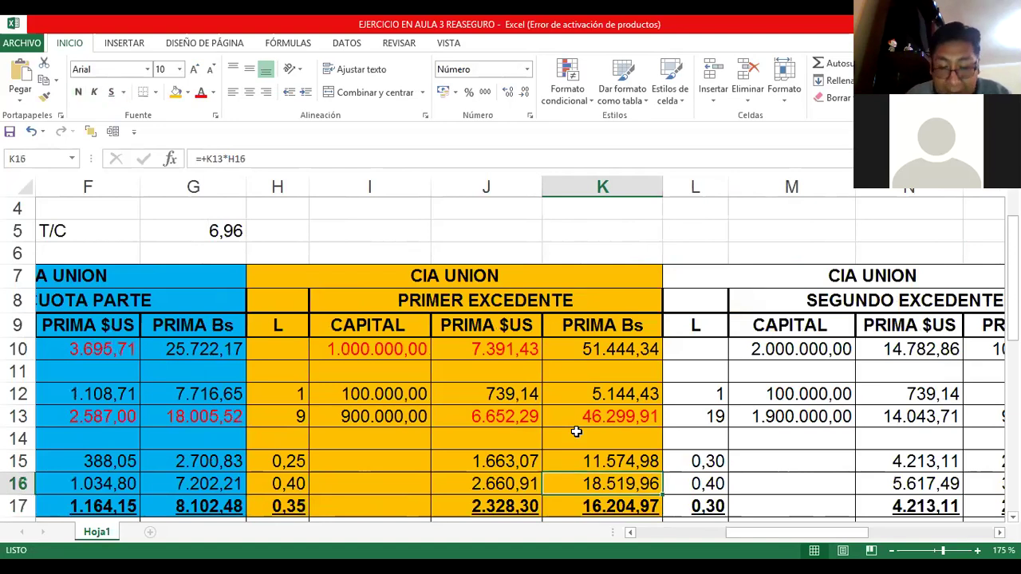
key("Up")
key("Down")
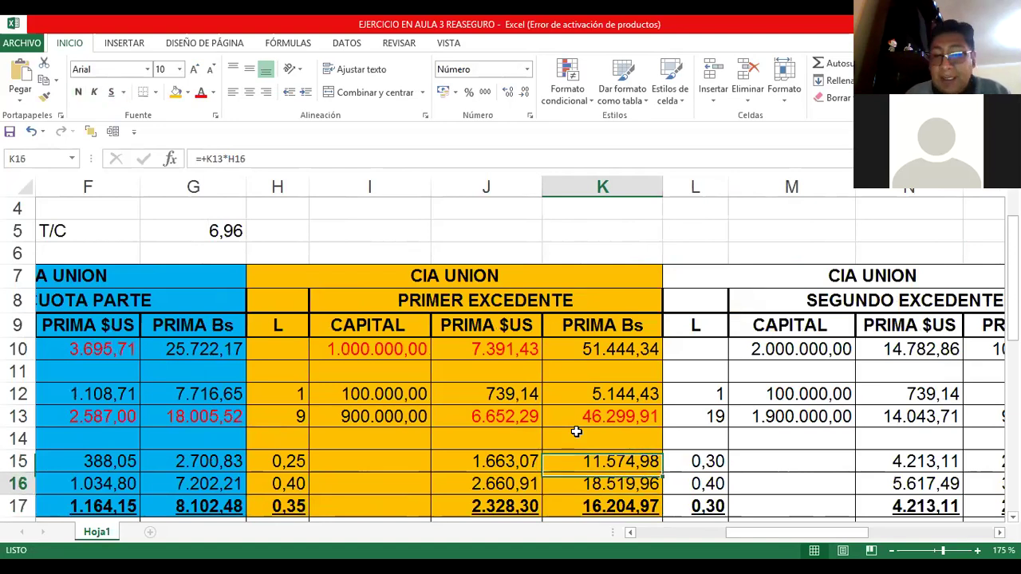
key("Down")
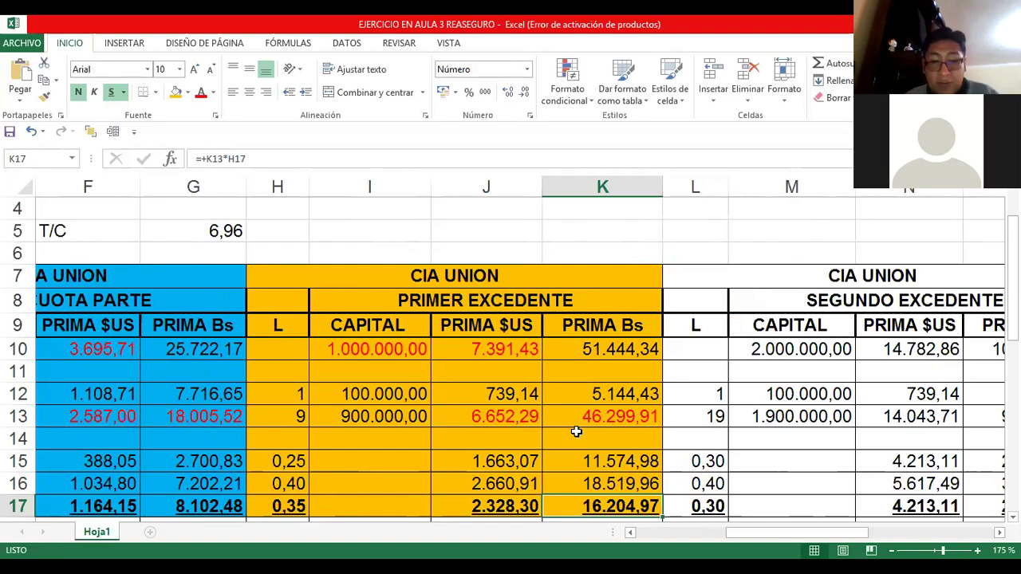
Check the sums of J15:J17 and K15:K17 against the PRIMER EXCEDENTE ceded premiums in row 13.
key("Left")
key("shift+Up")
key("shift+Up")
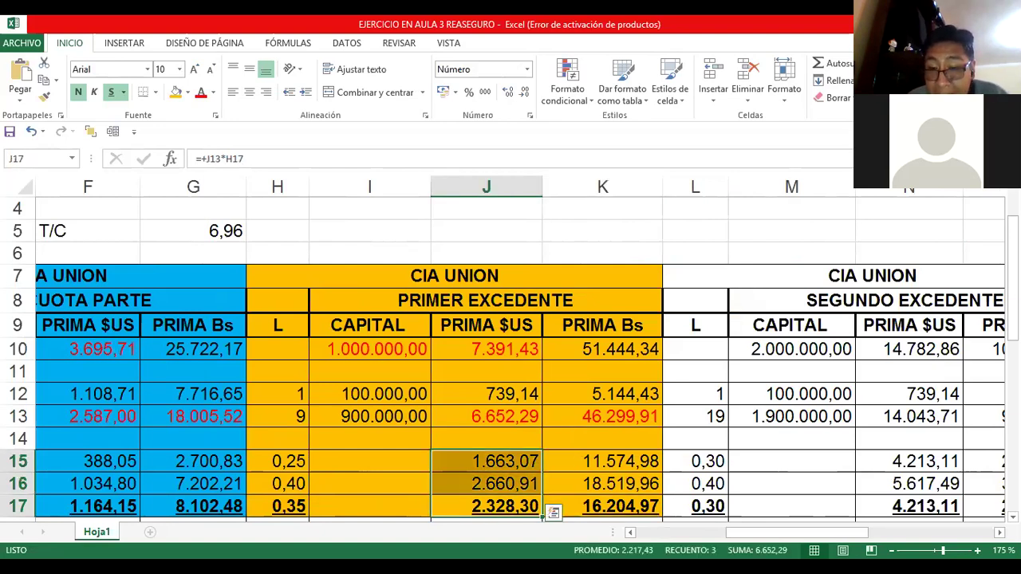
left_click(611, 455)
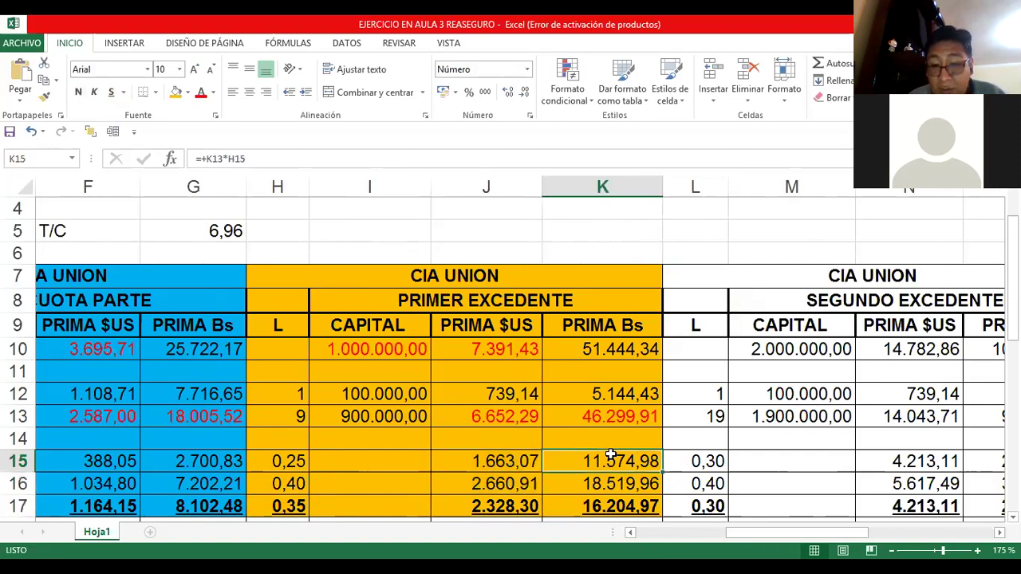
key("shift+Down")
key("shift+Down")
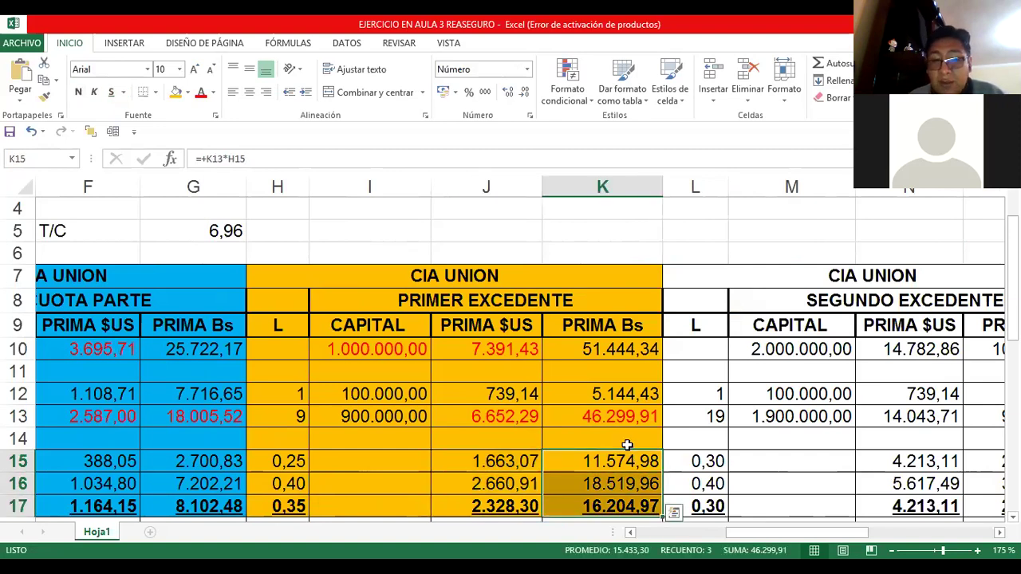
left_click(627, 445)
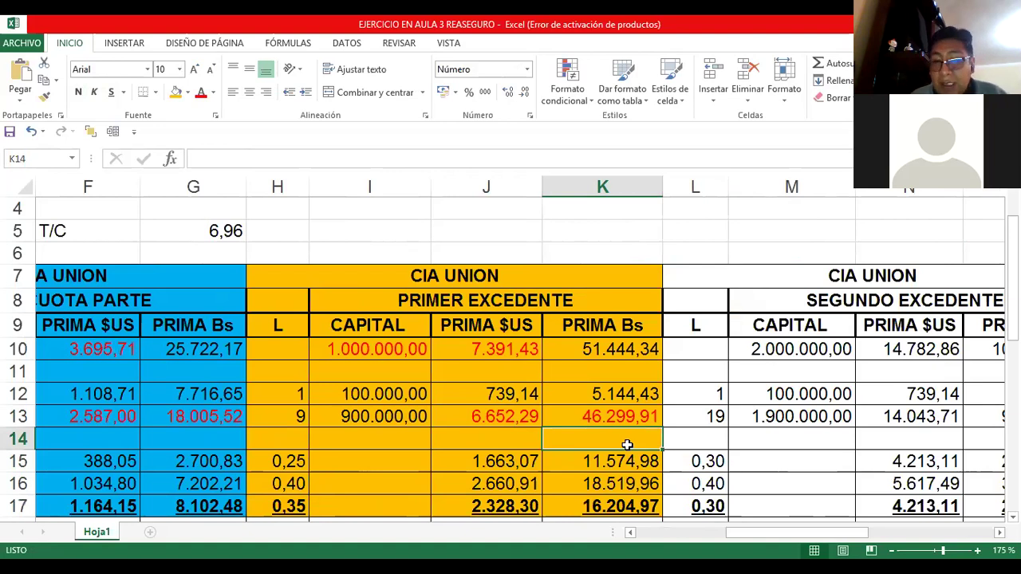
Bring the SEGUNDO EXCEDENTE section into view for review.
key("Right")
key("Right")
key("Right")
key("Right")
key("Right")
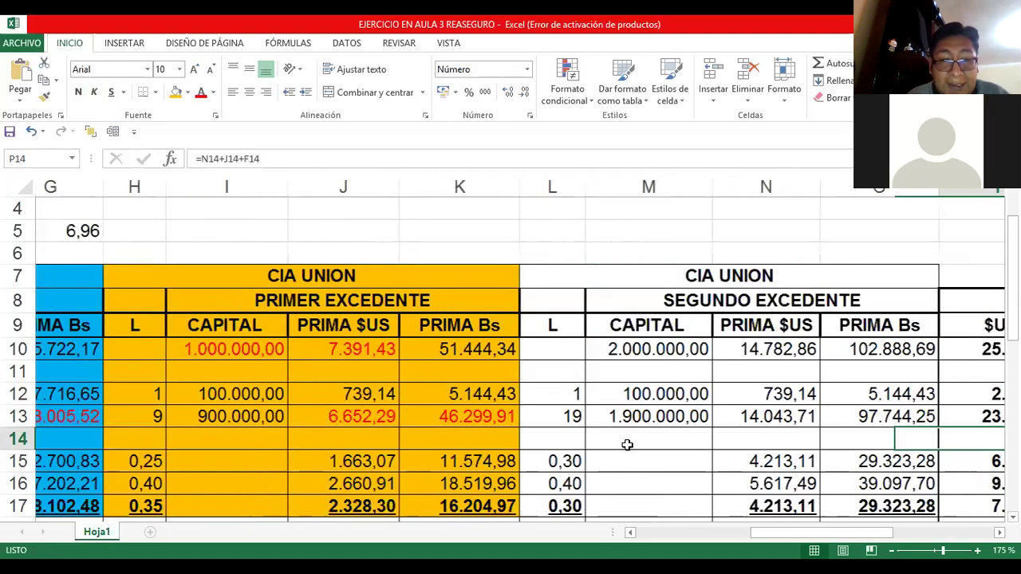
Fill the whole Segundo Excedente block, cells L7:O17, with green.
key("Left")
key("Left")
key("Up")
key("Up")
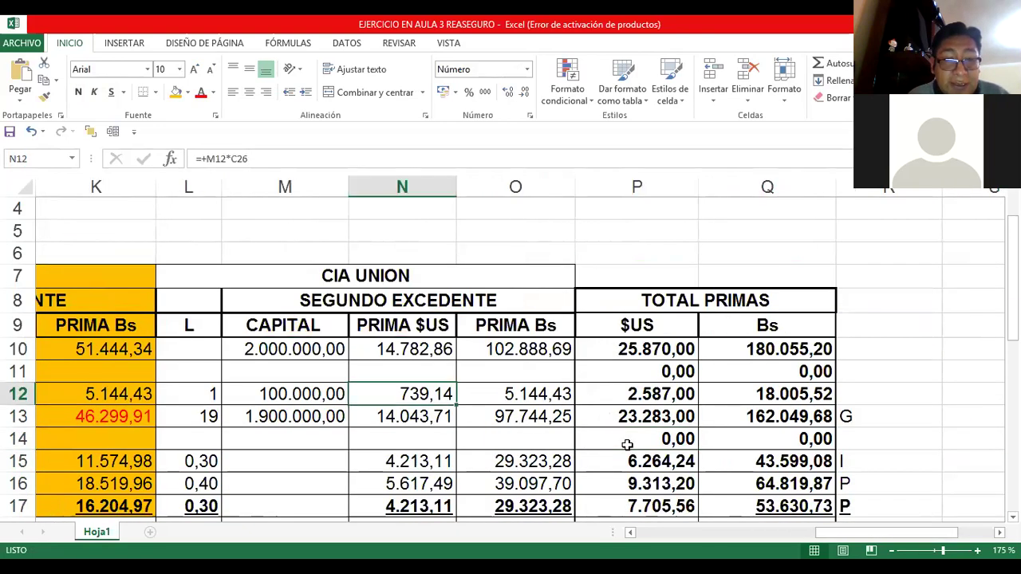
key("Up")
key("Up")
key("Up")
key("Up")
key("Up")
key("shift+Down")
key("shift+Down")
key("shift+Down")
key("shift+Down")
key("shift+Down")
key("shift+Down")
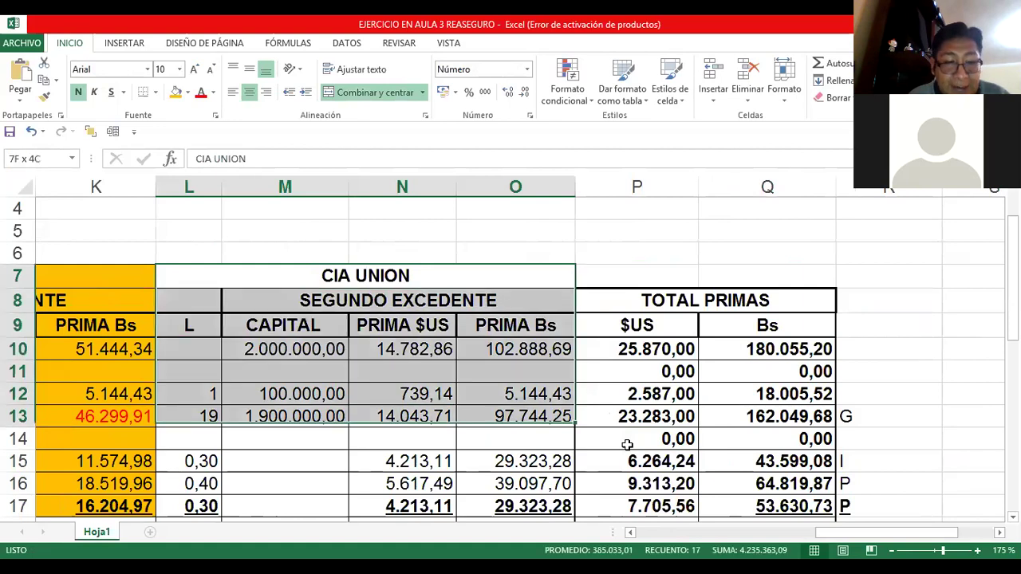
key("shift+Down")
key("shift+Down")
key("shift+Down")
key("shift+Down")
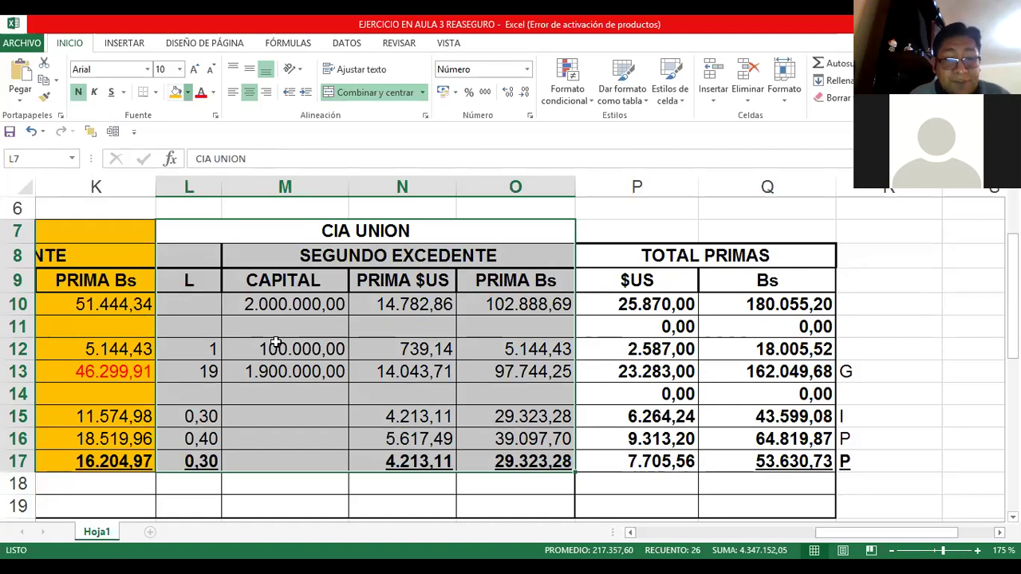
scroll(275, 342, "up", 1)
left_click(307, 337)
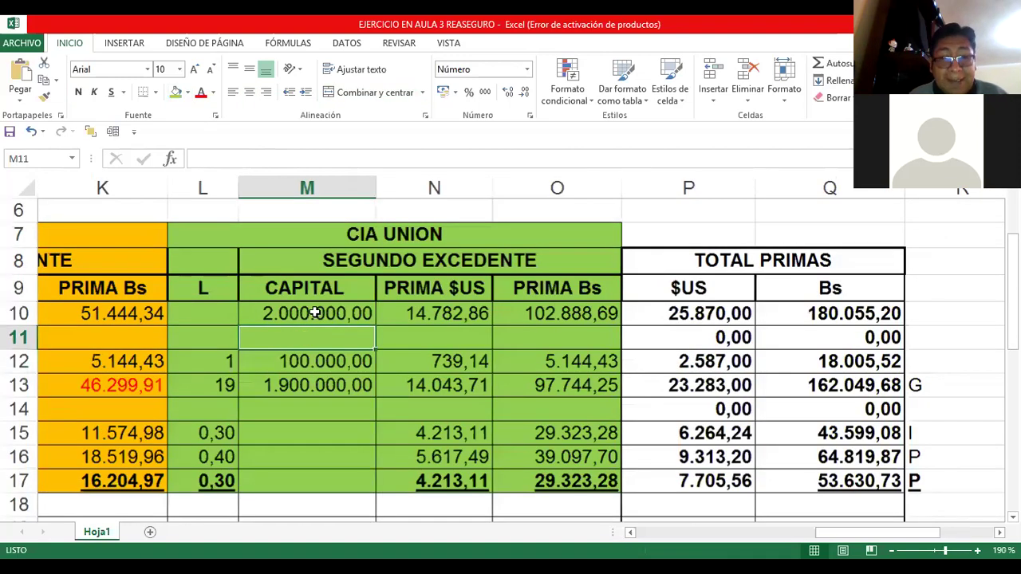
Inspect the row 10 capital and the formulas behind its $US and Bs premiums in the Segundo Excedente block.
left_click(316, 314)
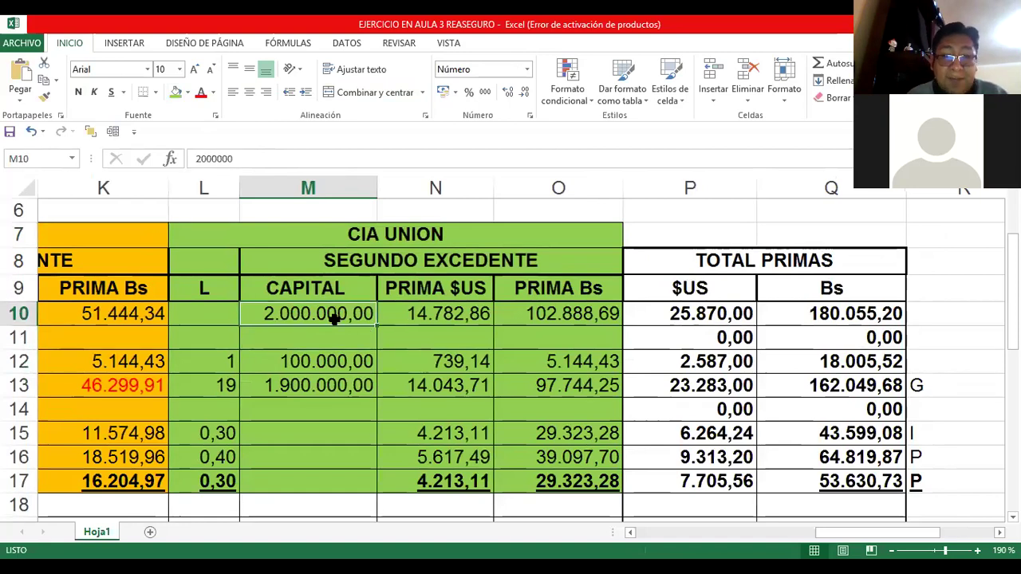
key("Right")
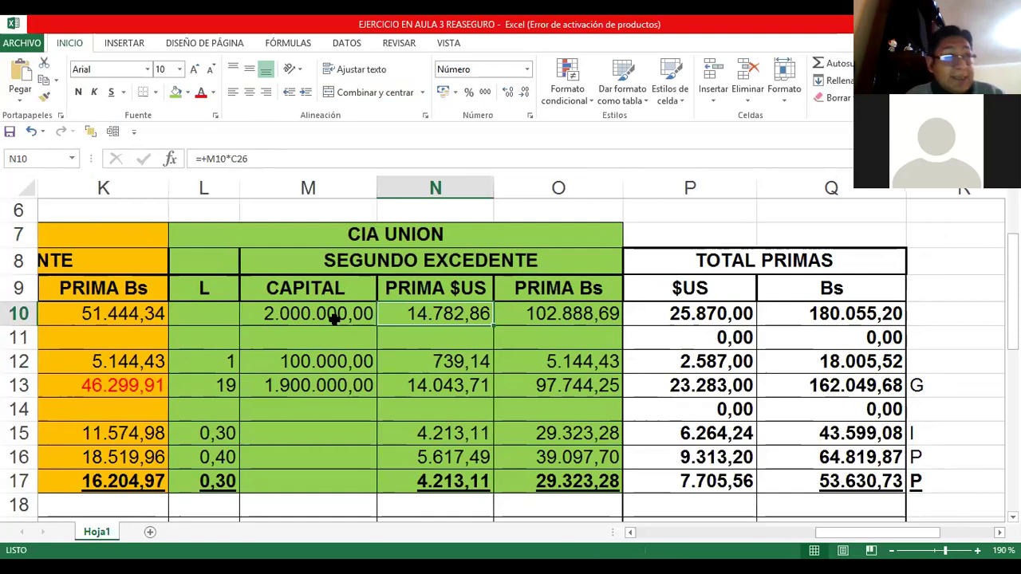
key("F2")
key("Escape")
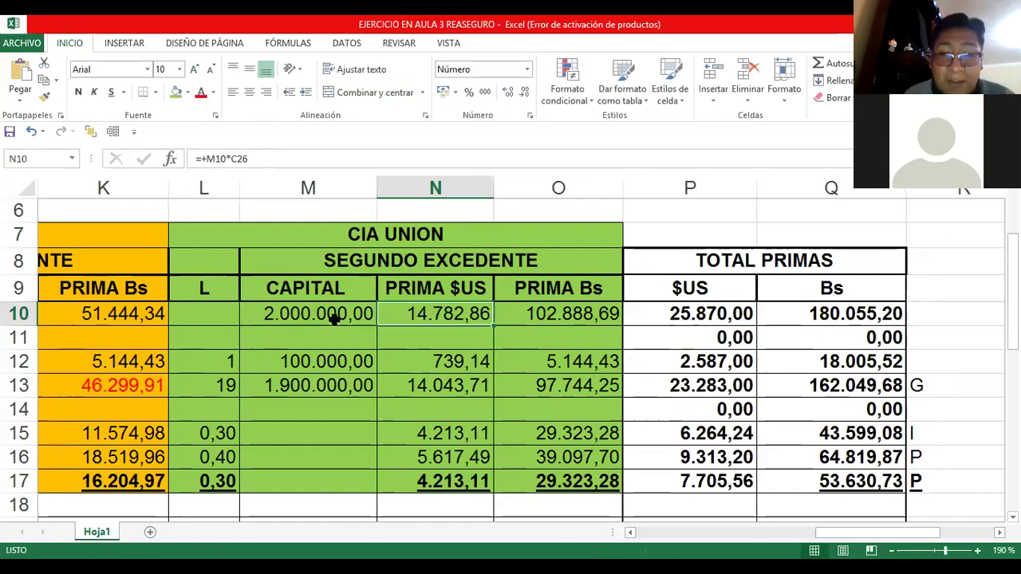
key("Right")
key("F2")
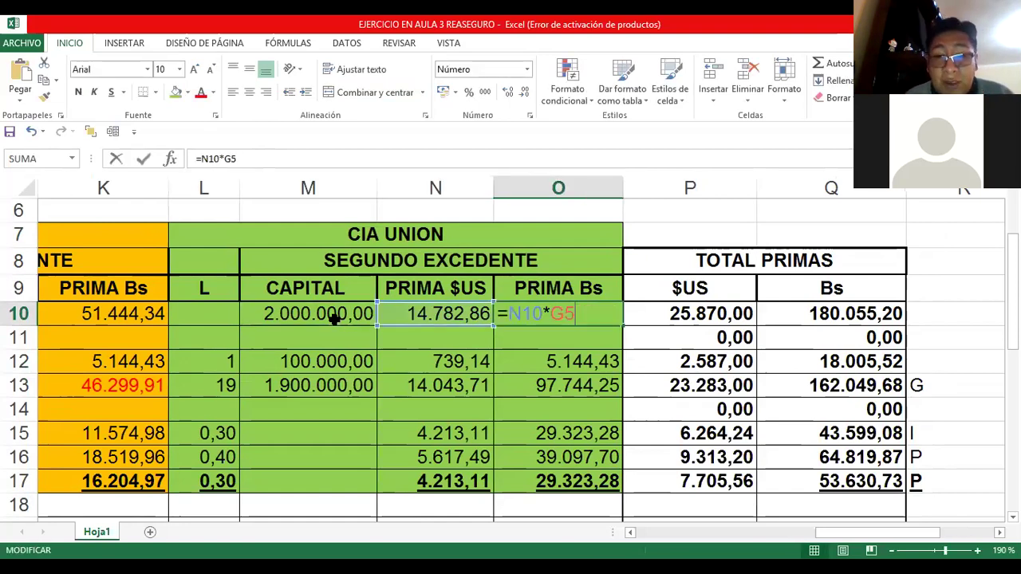
key("Escape")
key("Left")
Examine row 12 of the Segundo Excedente block: the line count, the capital and both premium formulas.
key("Down")
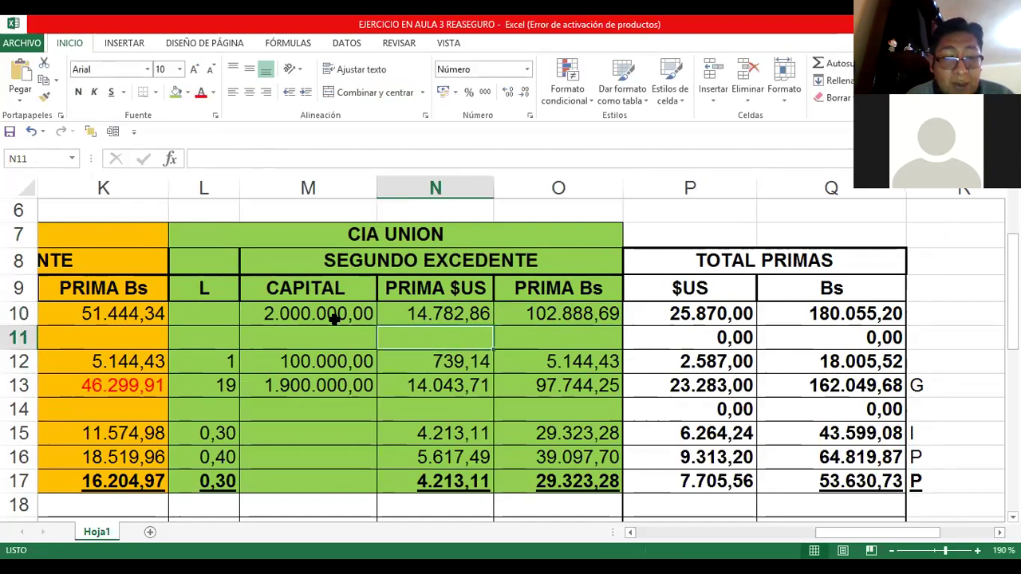
key("Down")
key("Left")
key("Left")
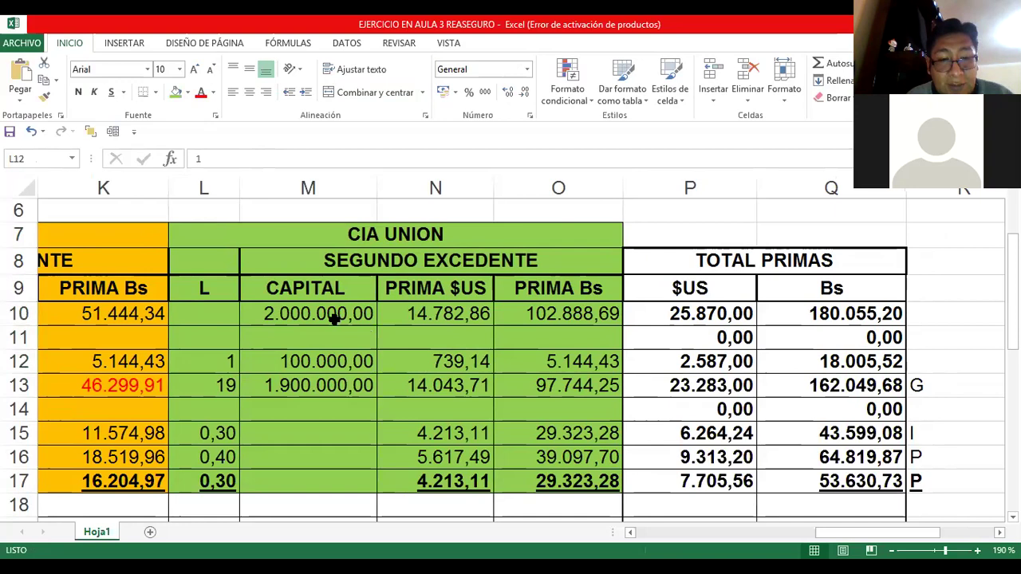
key("Right")
key("Down")
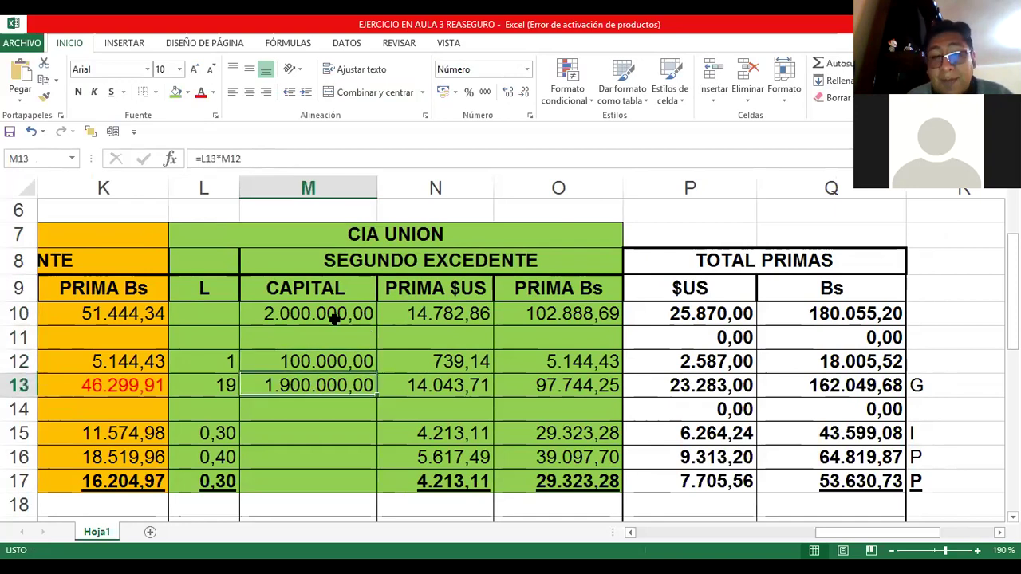
key("Up")
key("Right")
key("F2")
key("Escape")
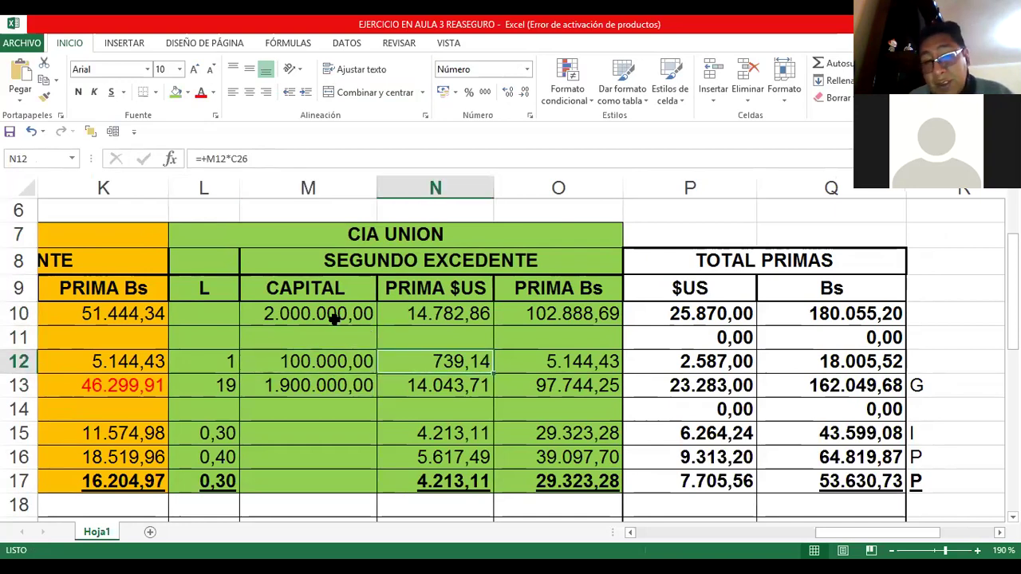
key("Right")
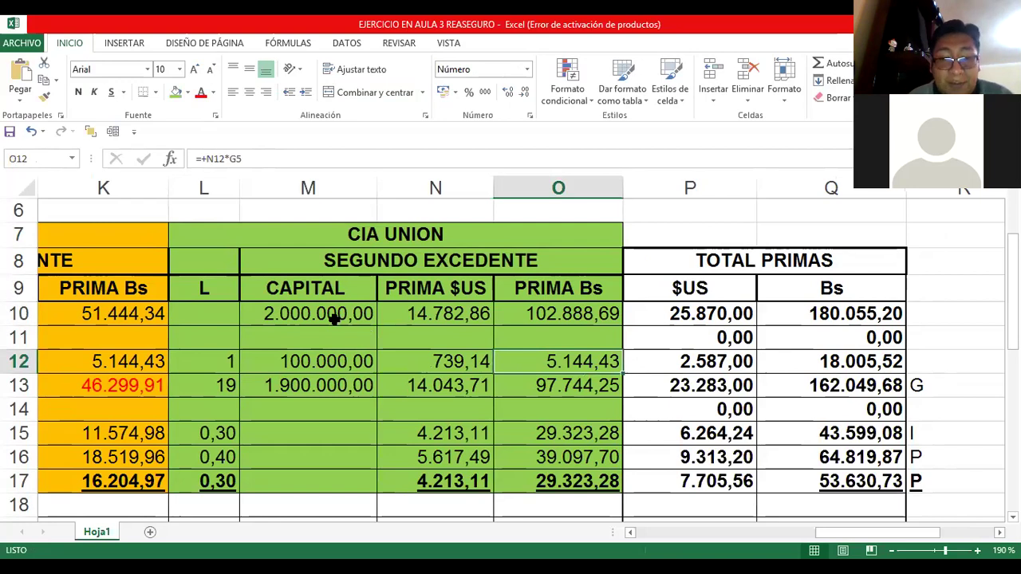
Review the row 13 line count and capital formula, and check the combined capital of M12:M13.
key("Left")
key("Down")
key("Left")
key("Left")
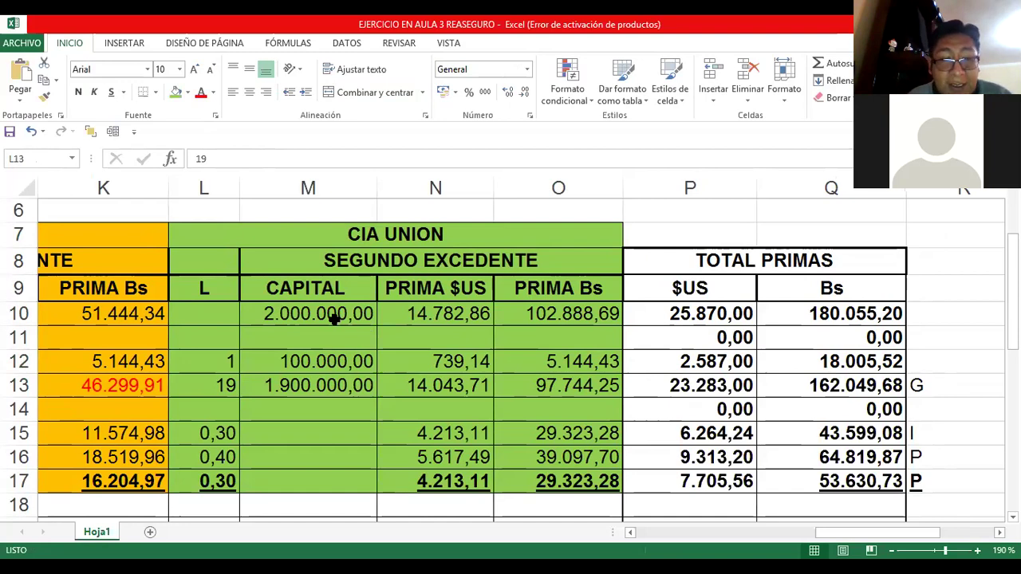
key("Up")
key("Right")
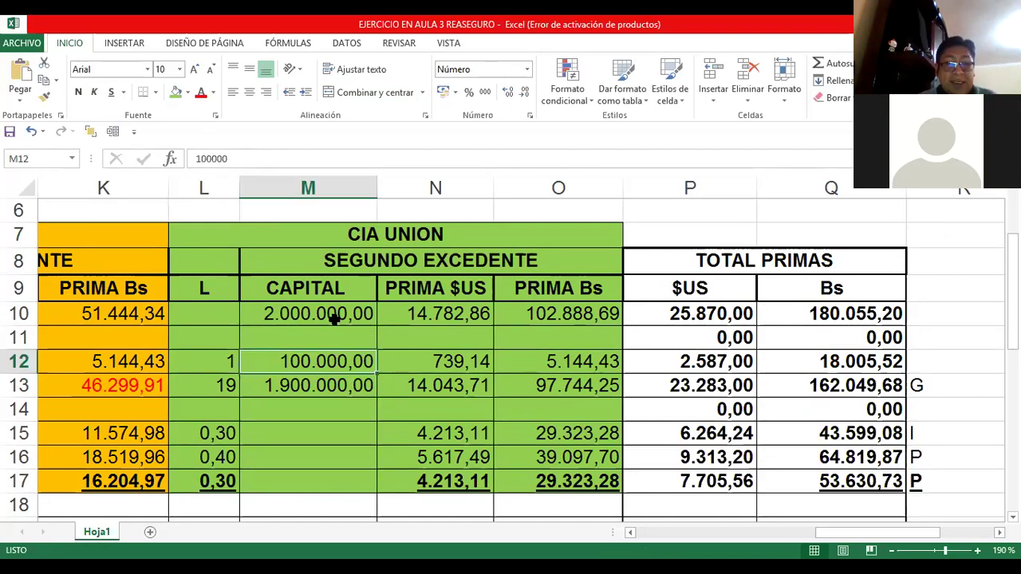
key("Down")
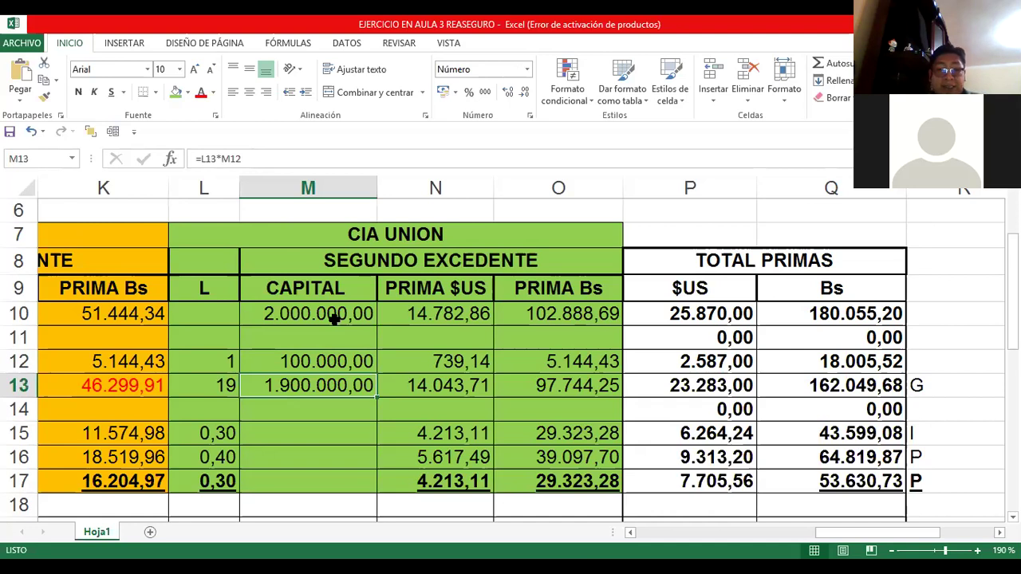
key("Up")
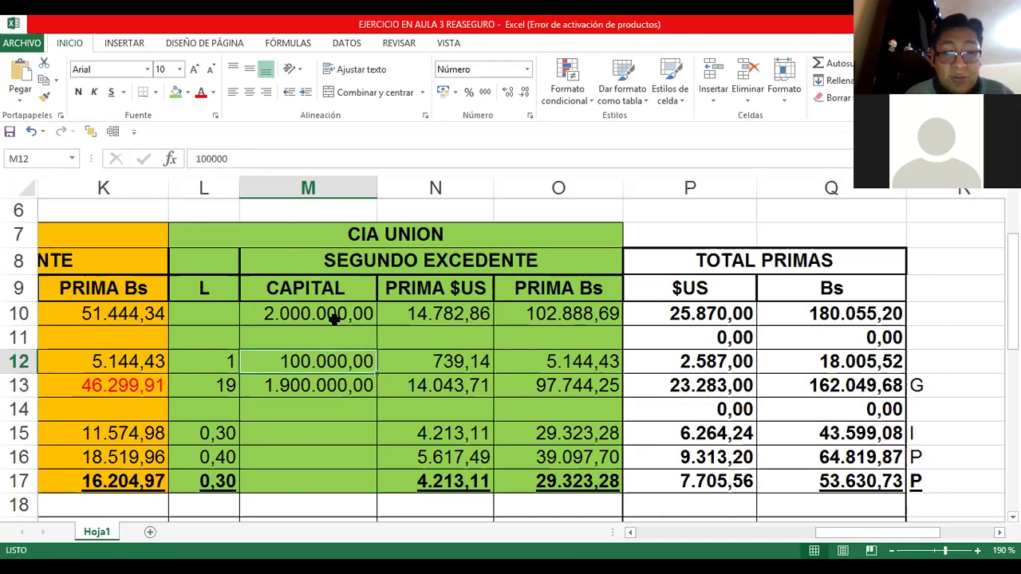
key("shift+Down")
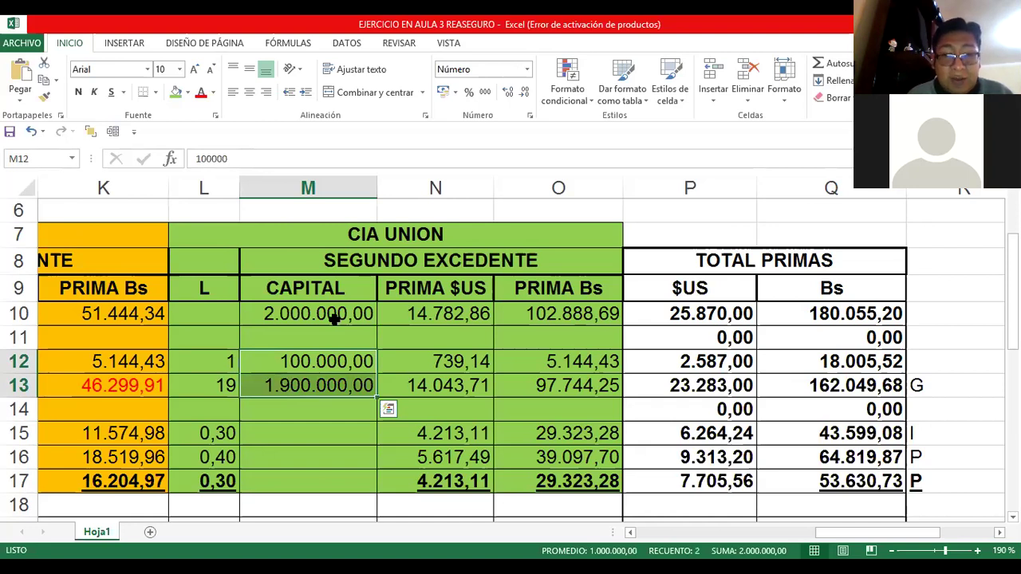
key("Up")
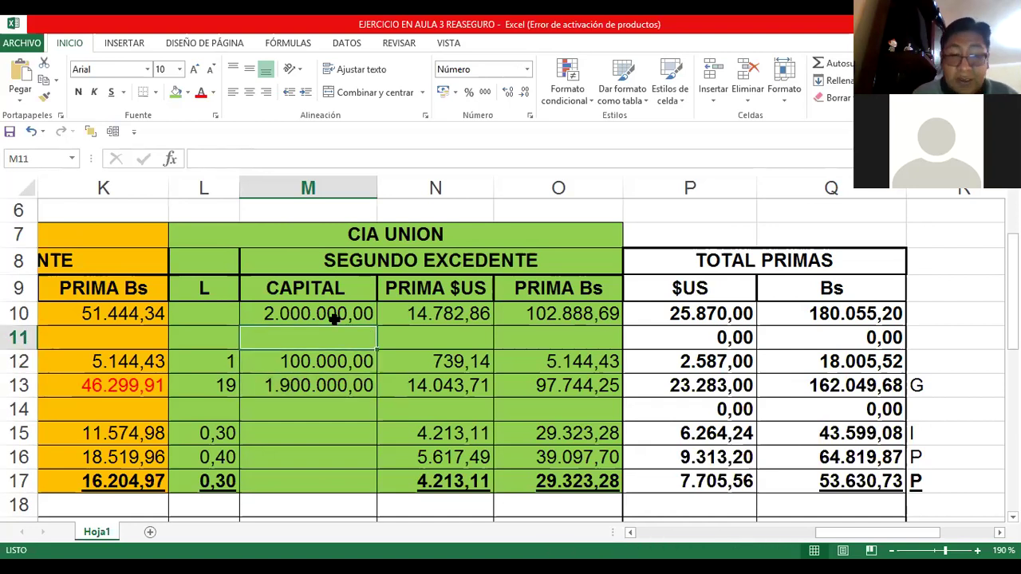
key("Down")
key("Down")
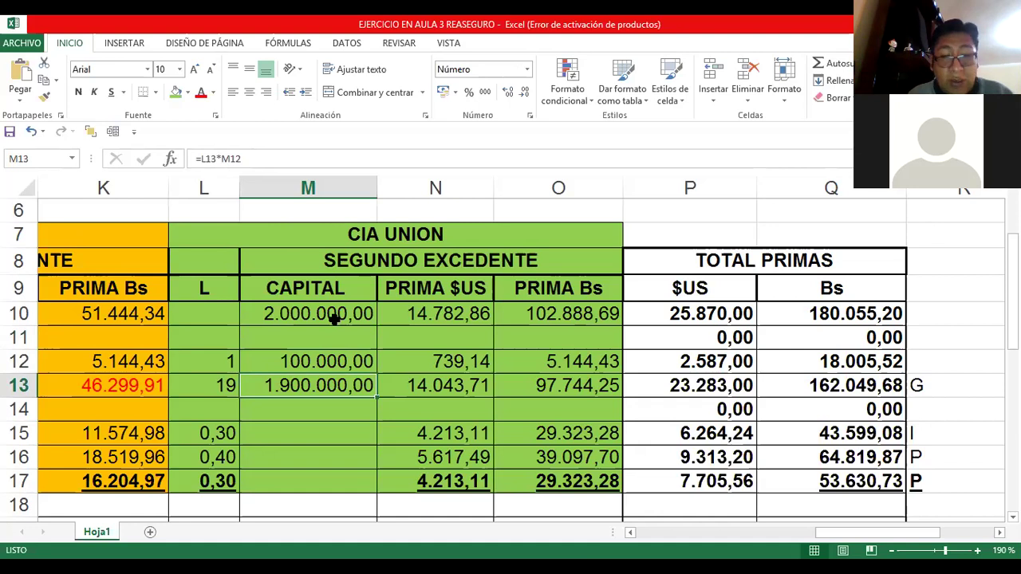
Check the $US and Bs premium formulas in cells N13 and O13.
key("Right")
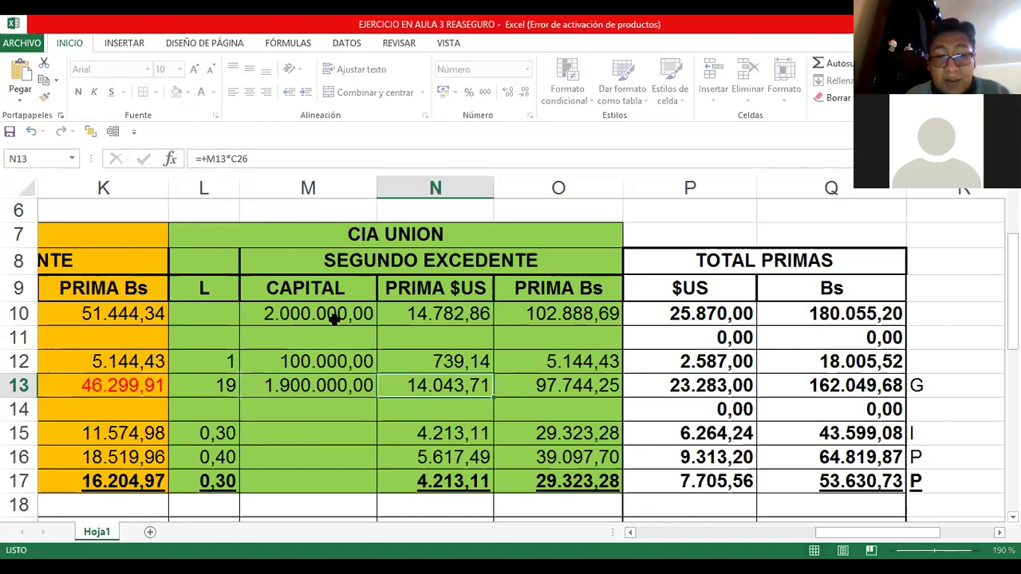
key("Up")
key("Down")
key("F2")
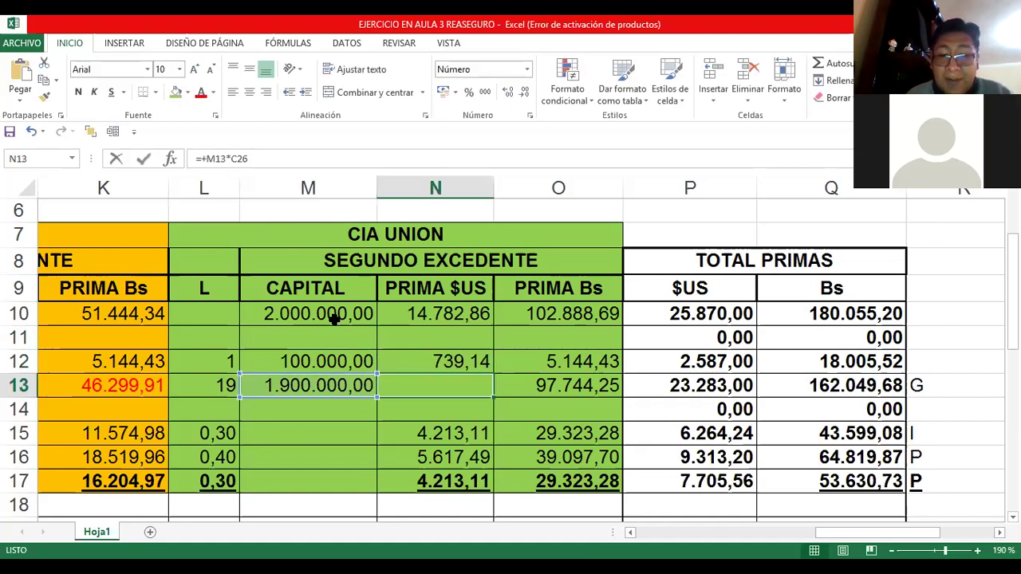
key("Tab")
key("F2")
key("Escape")
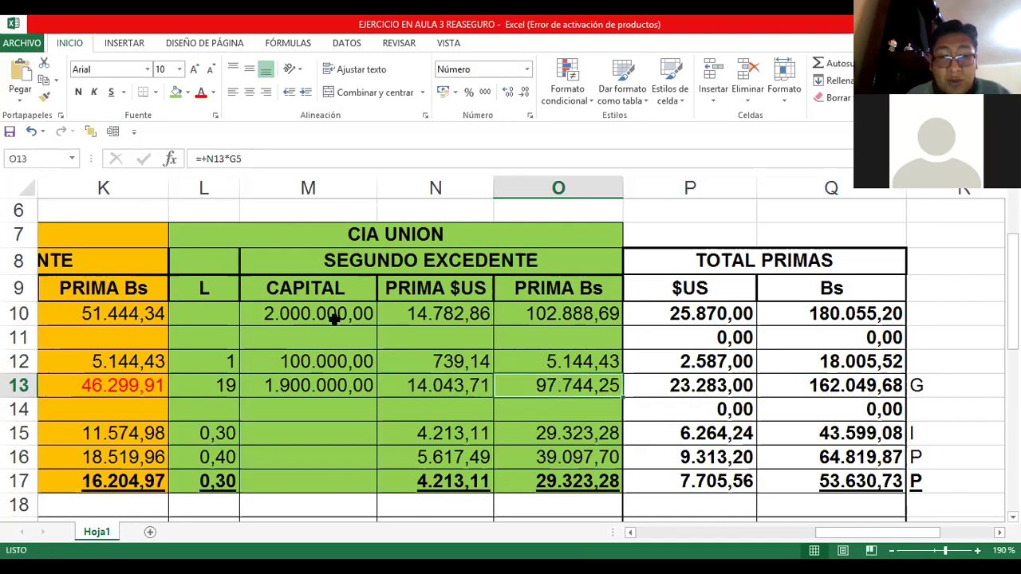
Colour the row 13 Segundo Excedente premiums, cells N13:O13, in red font.
key("Left")
key("shift+Right")
left_click(204, 94)
Colour the row 10 Segundo Excedente capital and $US premium, cells M10 and N10, in red font.
left_click(304, 312)
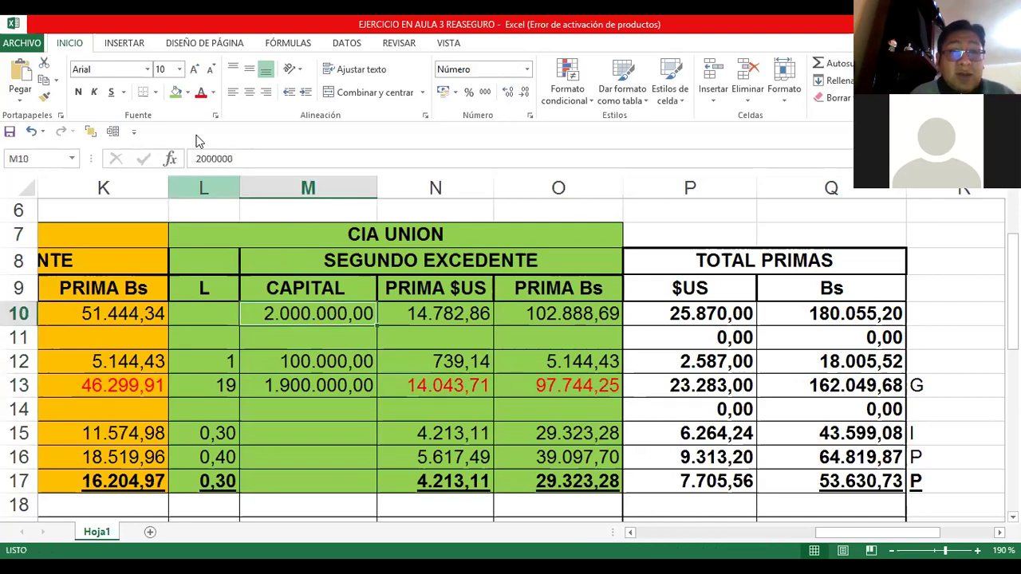
left_click(201, 93)
key("Right")
left_click(203, 94)
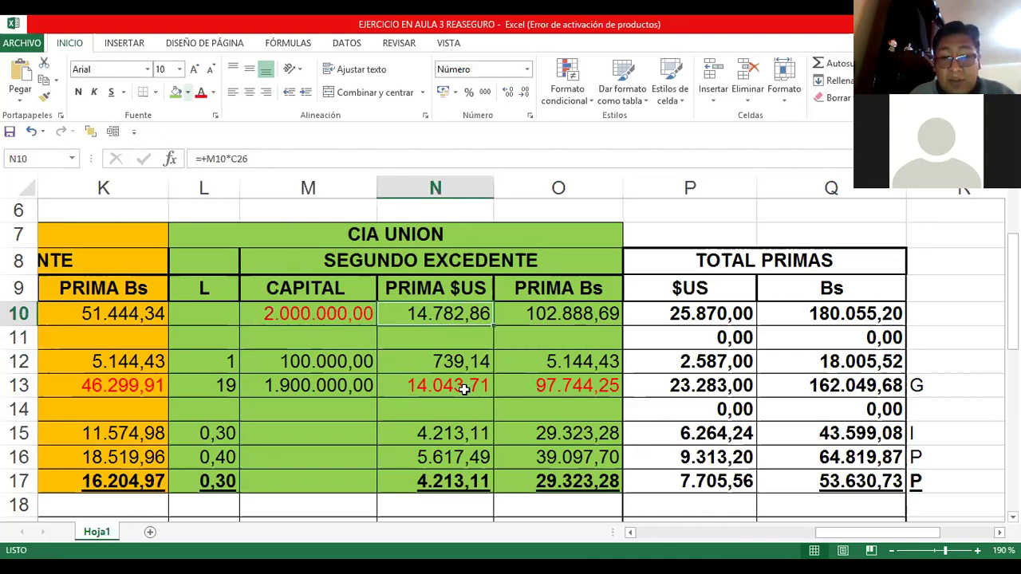
Review the row 13 premiums against the percentages in L15:L17 and the formula in N15.
left_click_drag(447, 387, 536, 388)
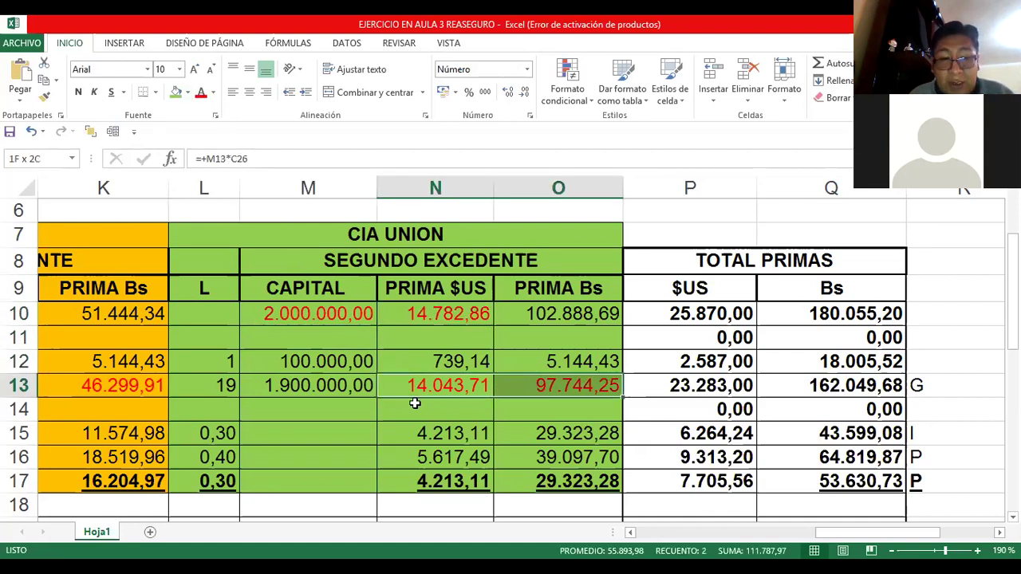
left_click(214, 479)
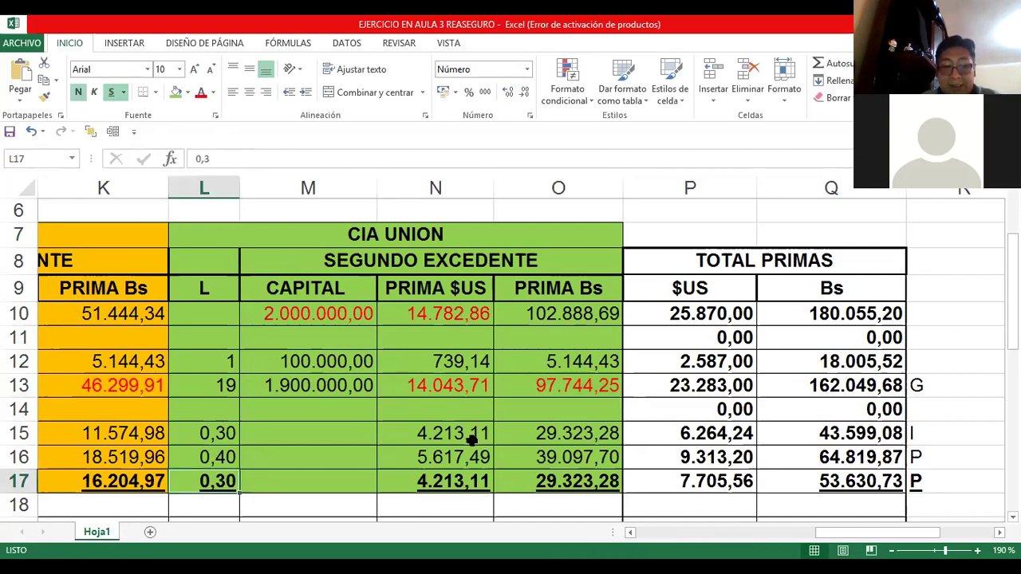
left_click(472, 435)
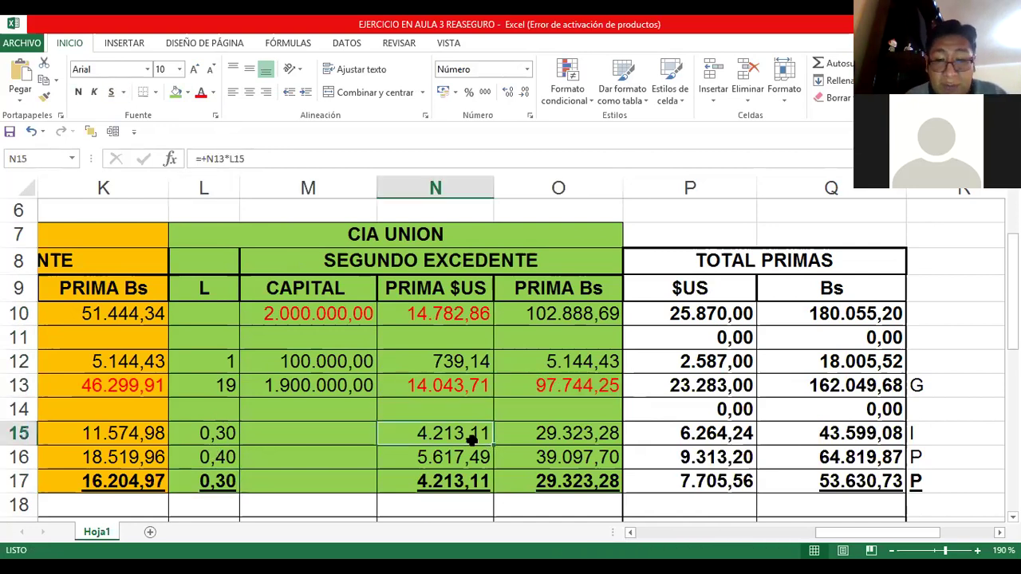
left_click(219, 432)
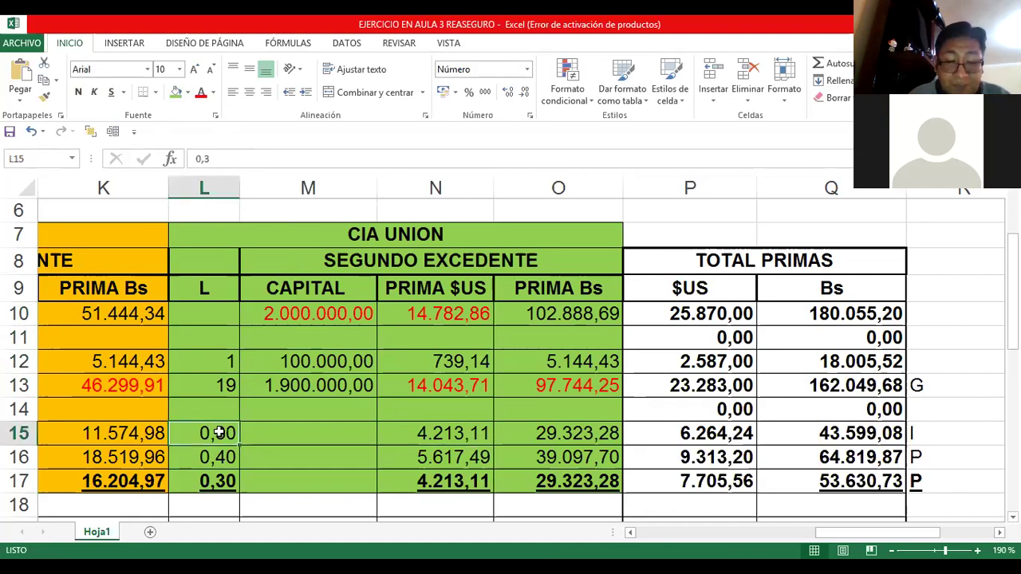
key("Down")
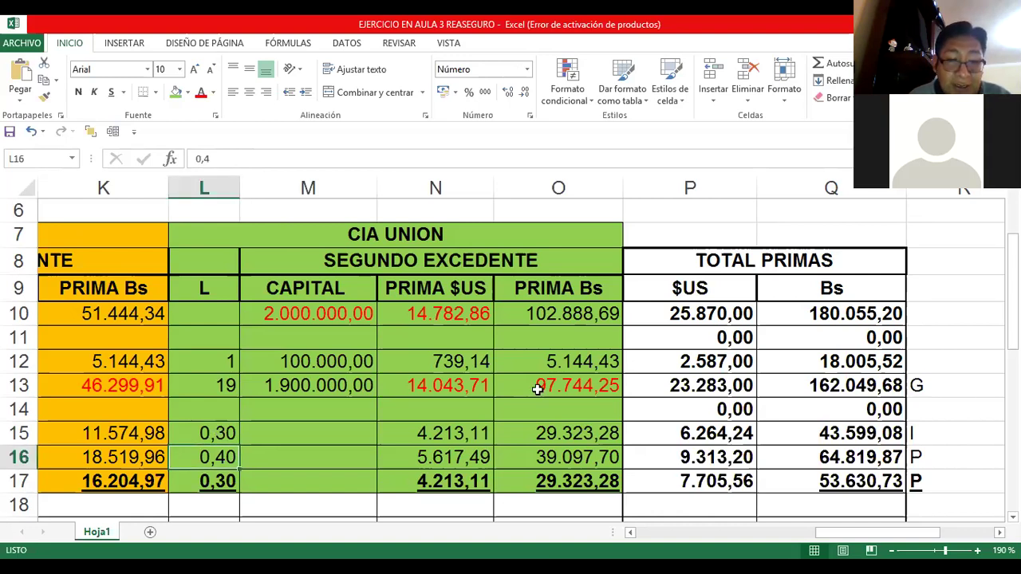
key("shift+Up")
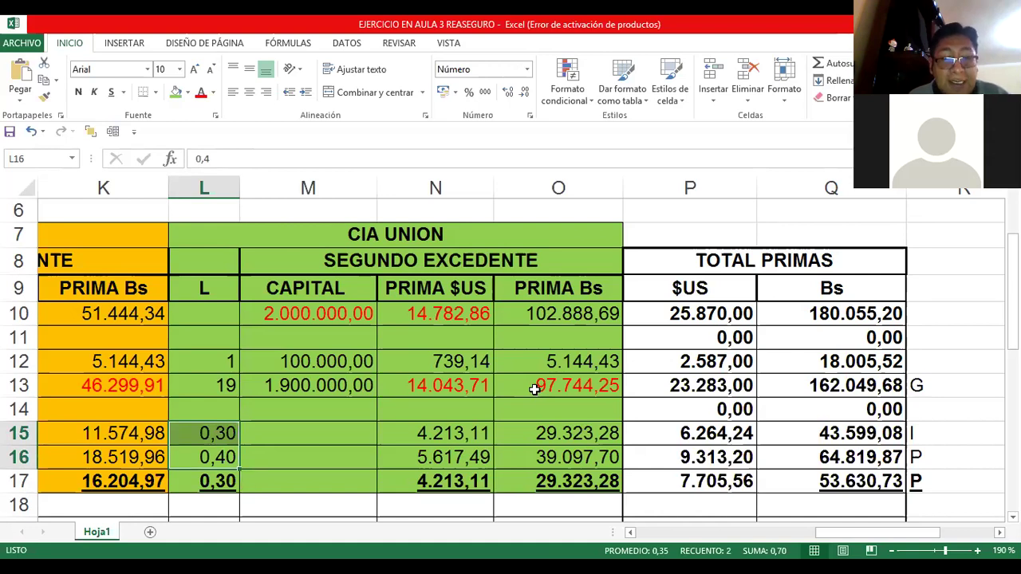
key("Down")
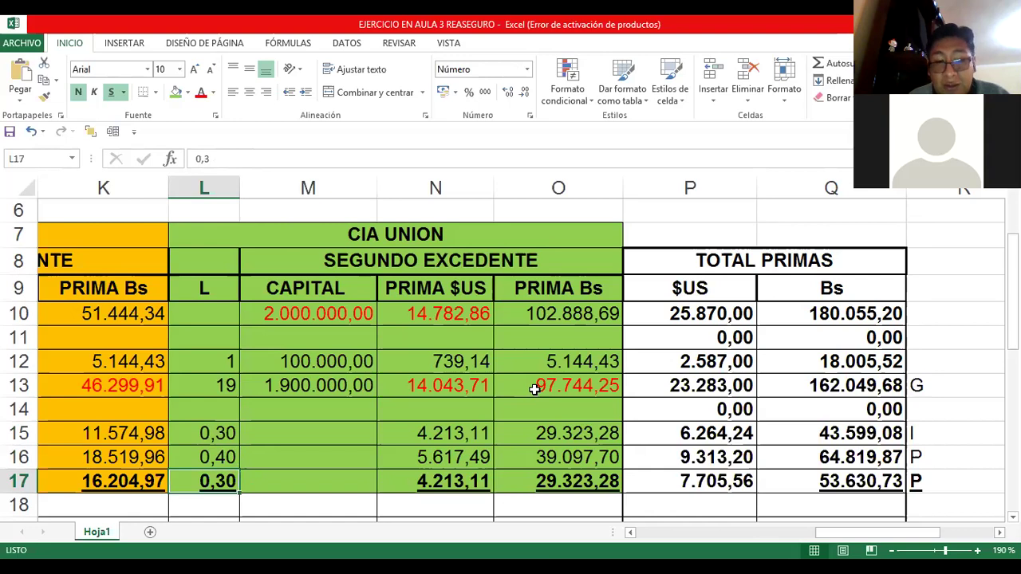
Examine the $US premium formulas in N15, N16 and N17, tracing the cells each one references.
key("Up")
key("Up")
key("Right")
key("Right")
key("F2")
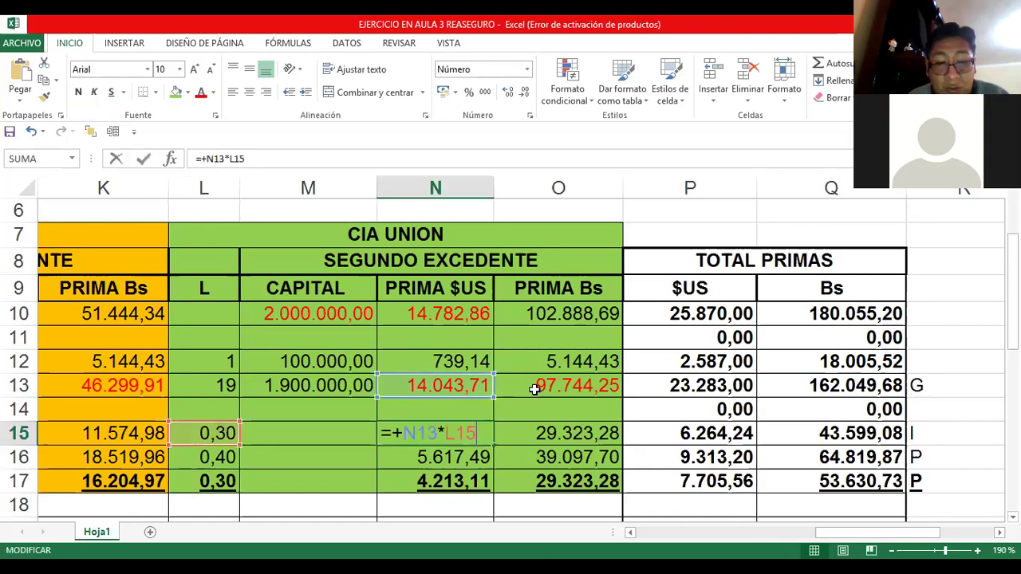
key("Return")
key("F2")
key("Return")
key("F2")
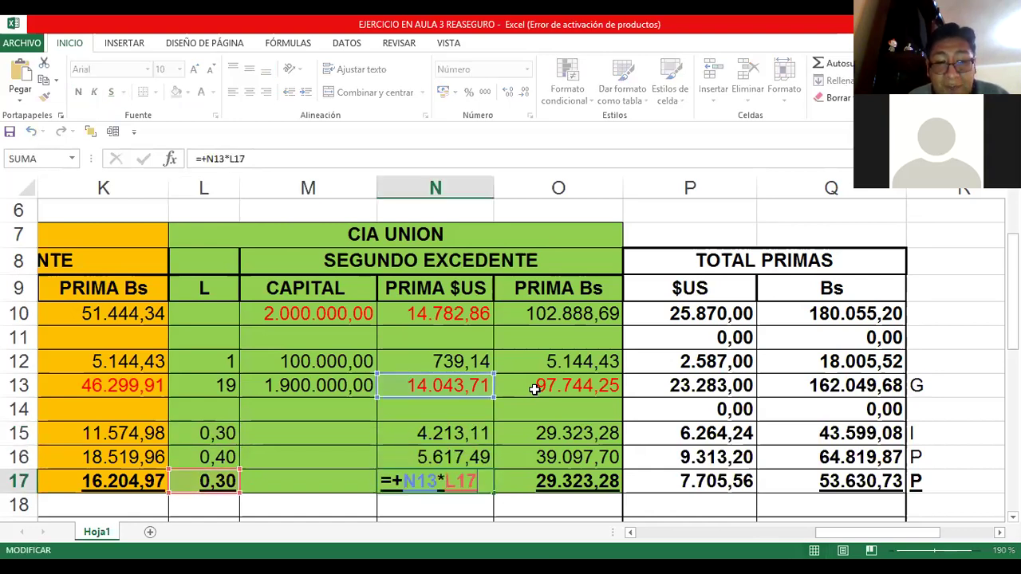
key("Return")
key("Up")
key("Up")
key("Up")
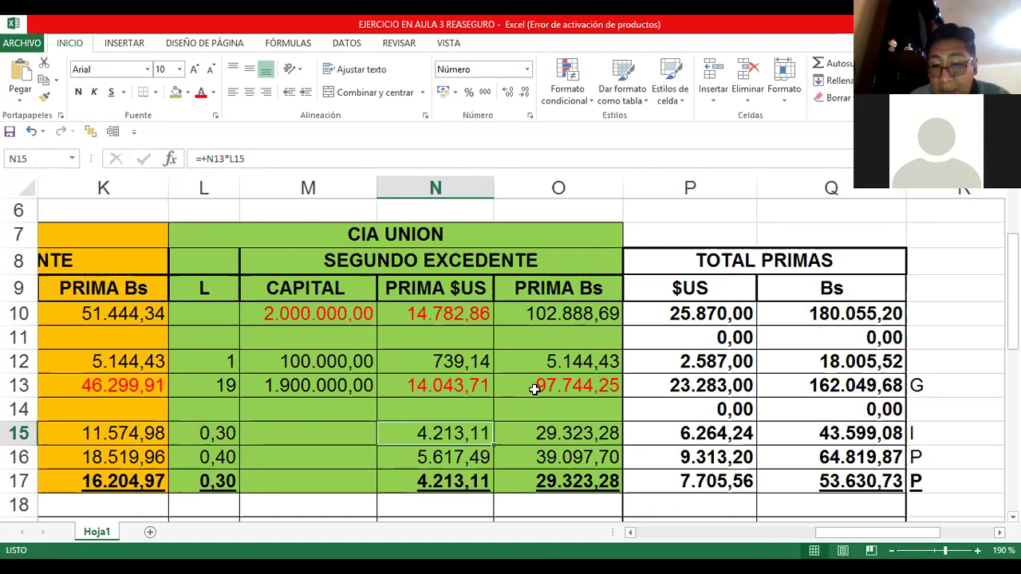
Check the sum of the $US premiums in N15:N17, and review the formulas and sum of the Bs premiums in O15:O17.
key("shift+Down")
key("shift+Down")
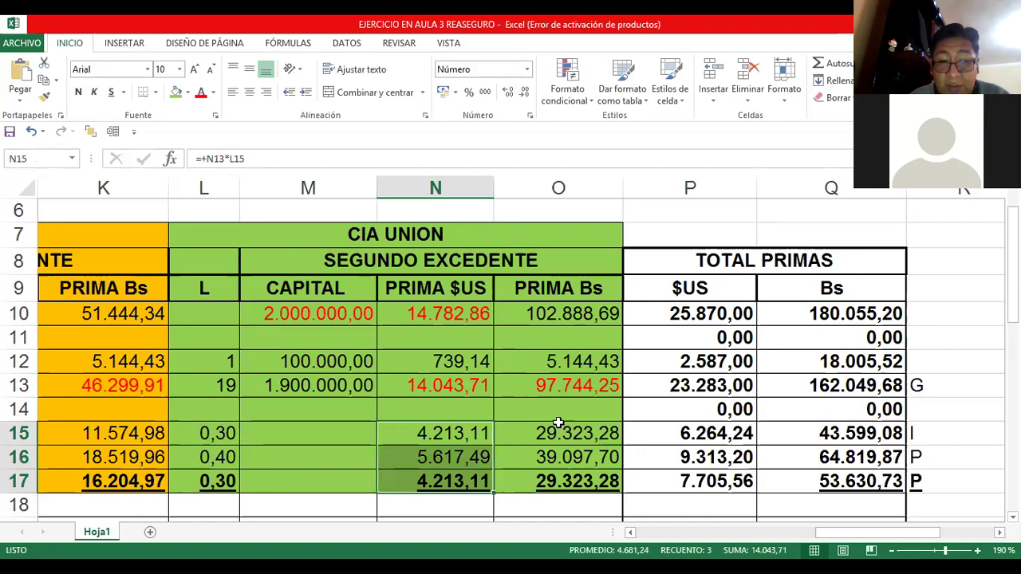
key("Right")
key("Up")
key("Up")
key("Down")
key("Down")
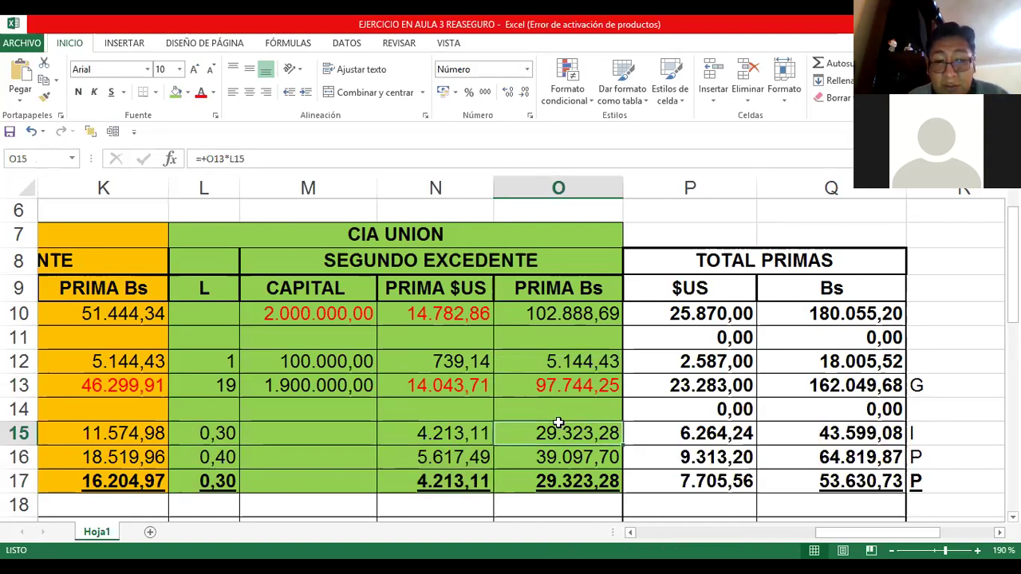
key("Down")
key("Down")
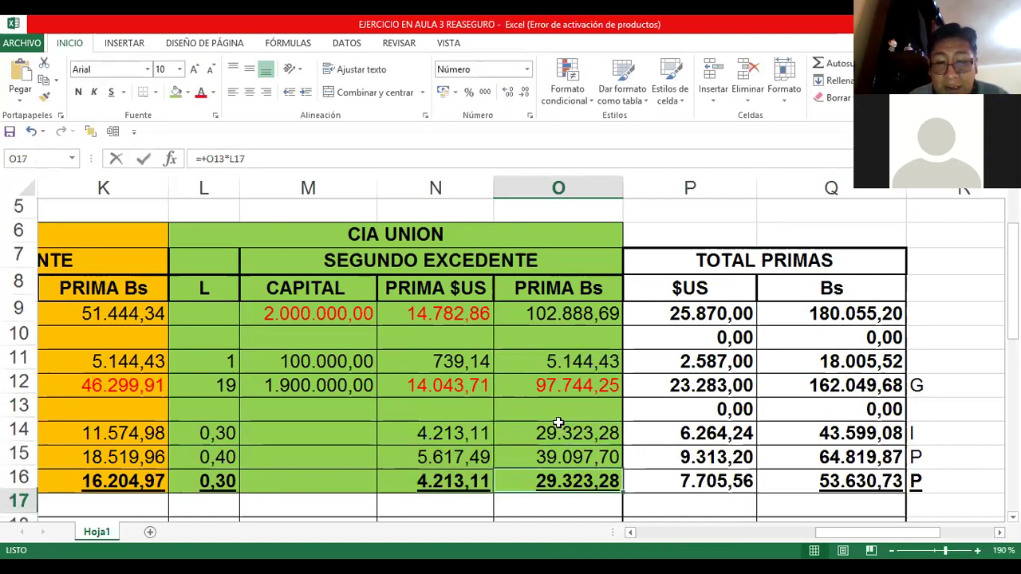
key("shift+Up")
key("shift+Up")
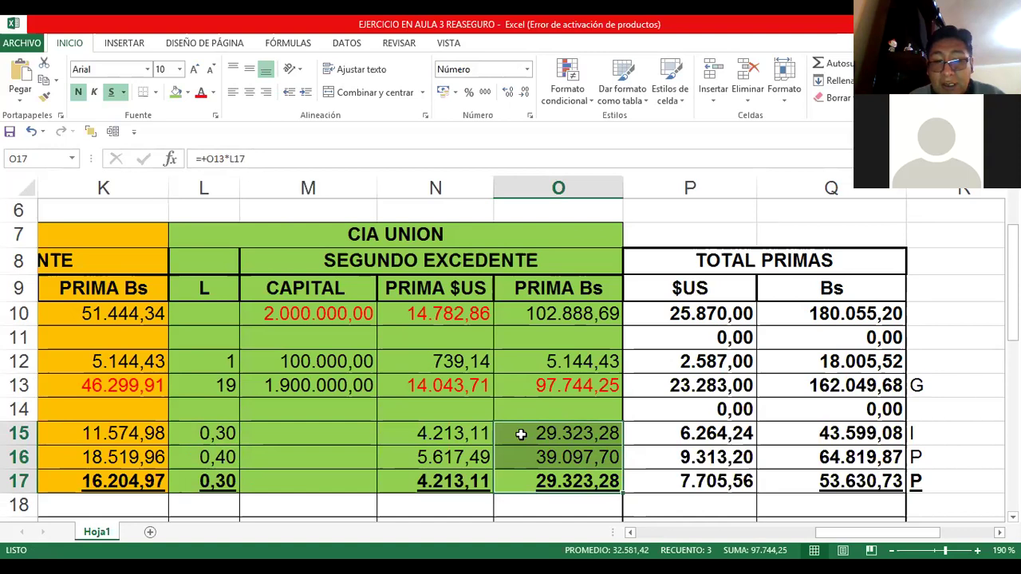
Look over the TOTAL PRIMAS columns P and Q from row 17 up to their headers.
key("Right")
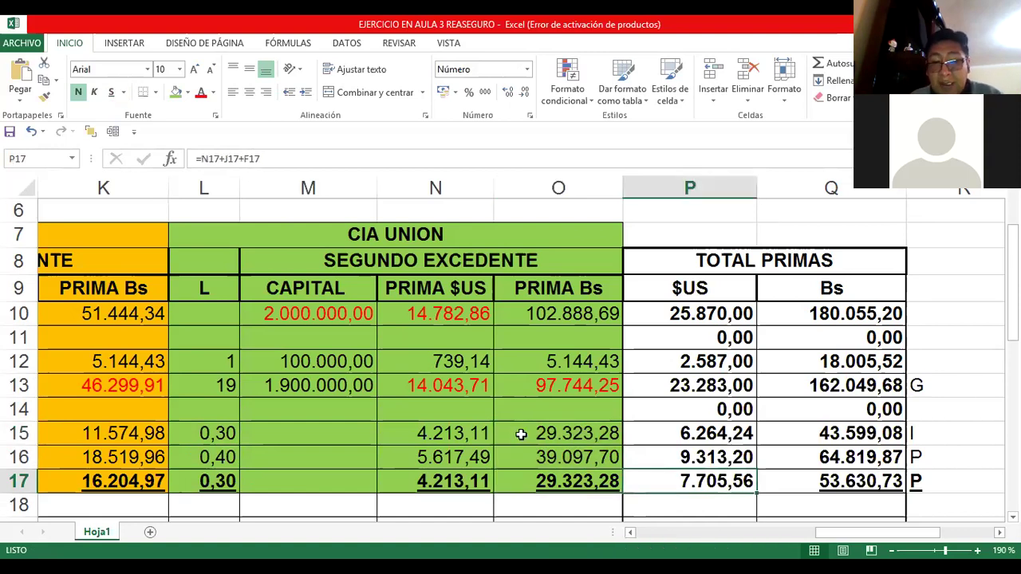
key("Right")
key("Right")
key("Right")
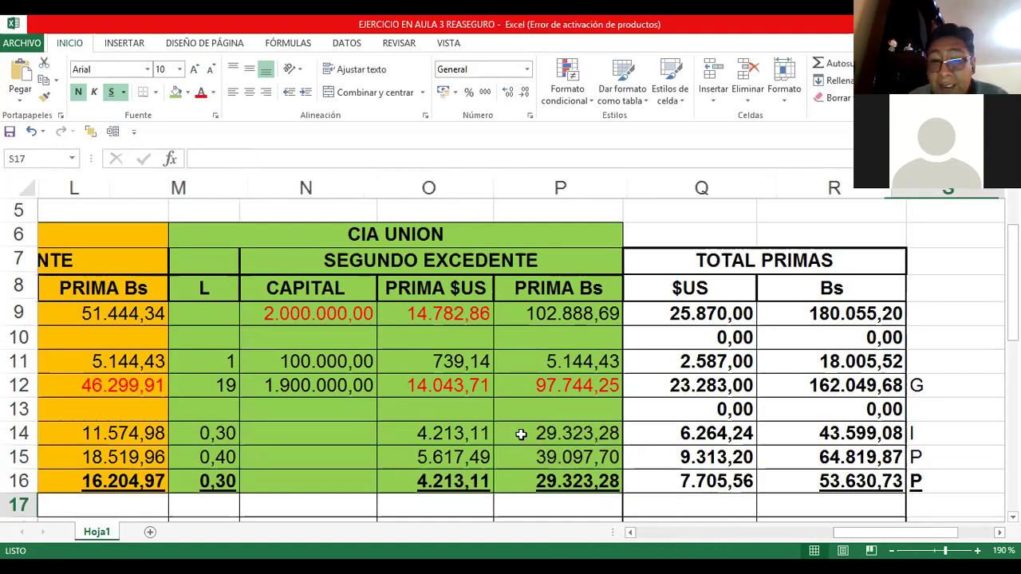
key("Left")
key("Left")
key("Up")
key("Up")
key("Up")
key("Up")
key("Up")
key("Up")
key("Up")
key("Up")
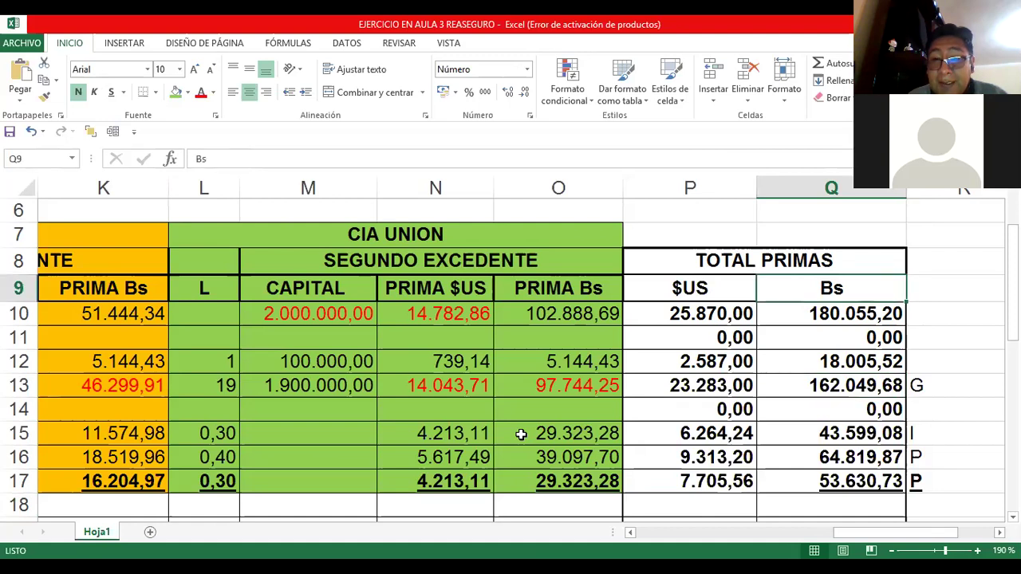
key("Up")
key("Up")
key("Right")
key("Right")
key("Right")
key("Right")
key("Right")
key("Right")
key("Right")
key("Up")
key("Up")
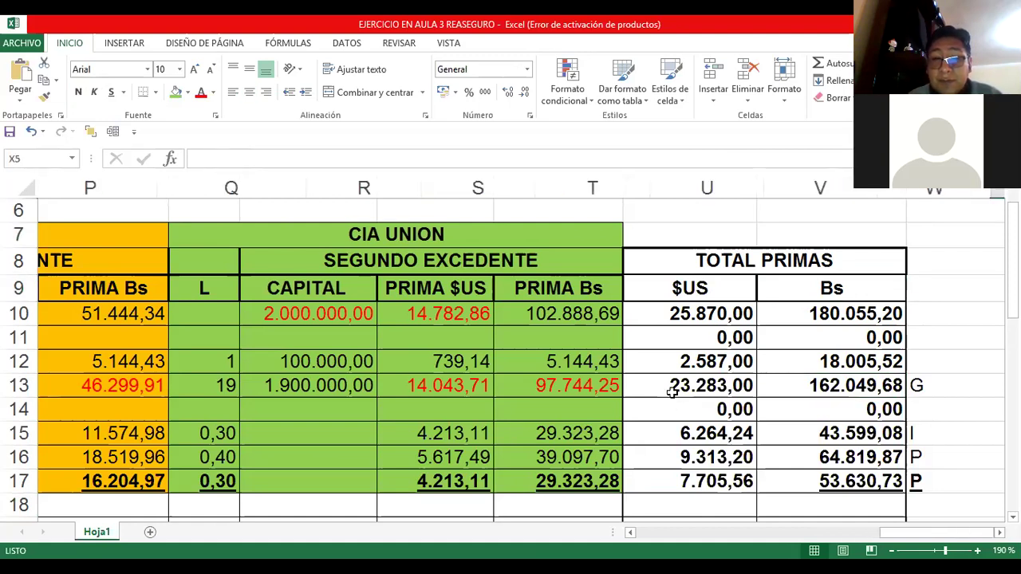
key("Left")
key("Left")
key("Left")
key("Down")
key("Down")
key("Down")
key("Down")
key("Down")
key("Down")
key("Down")
key("Down")
key("Down")
key("Down")
key("Down")
key("Down")
key("Down")
key("Down")
key("Right")
key("Down")
key("Down")
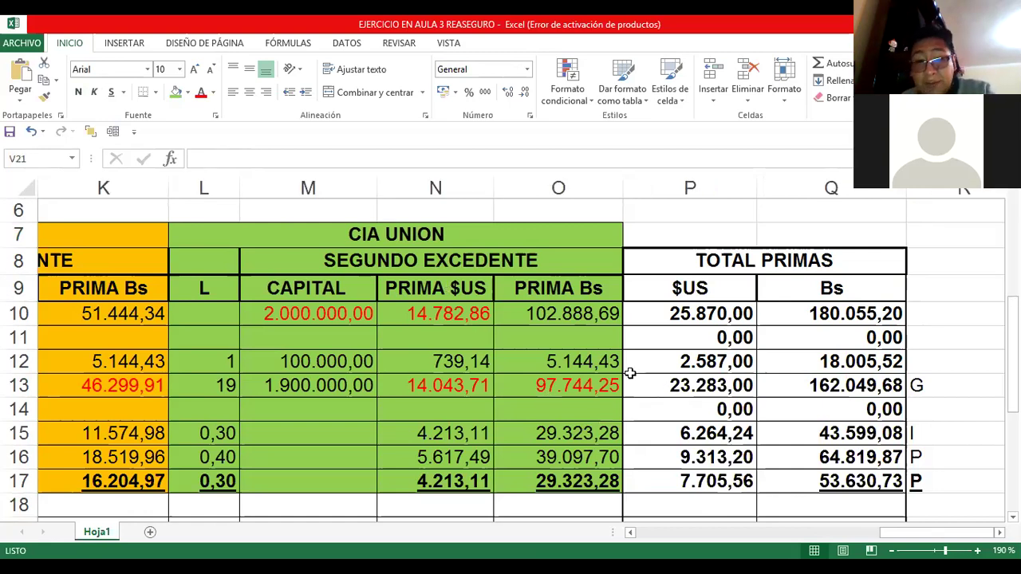
key("Right")
key("Up")
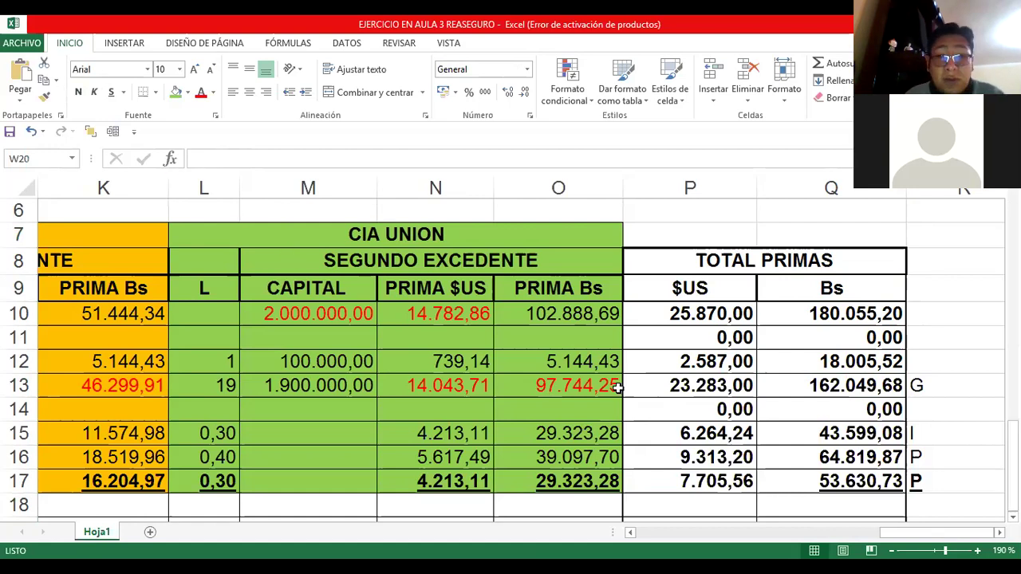
key("ctrl+Down")
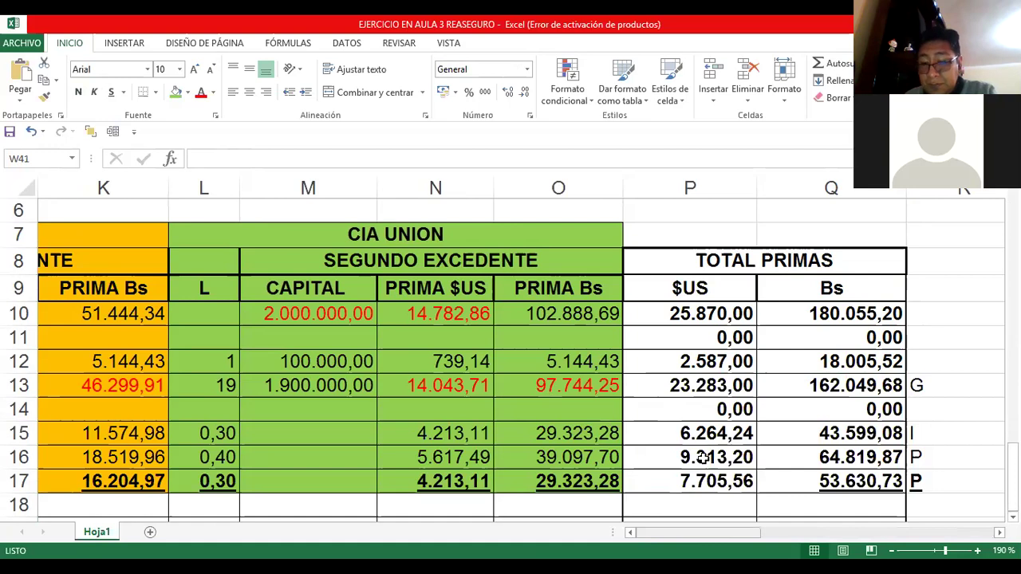
key("Down")
key("Down")
key("Down")
key("Down")
key("Down")
key("Down")
key("Down")
key("Down")
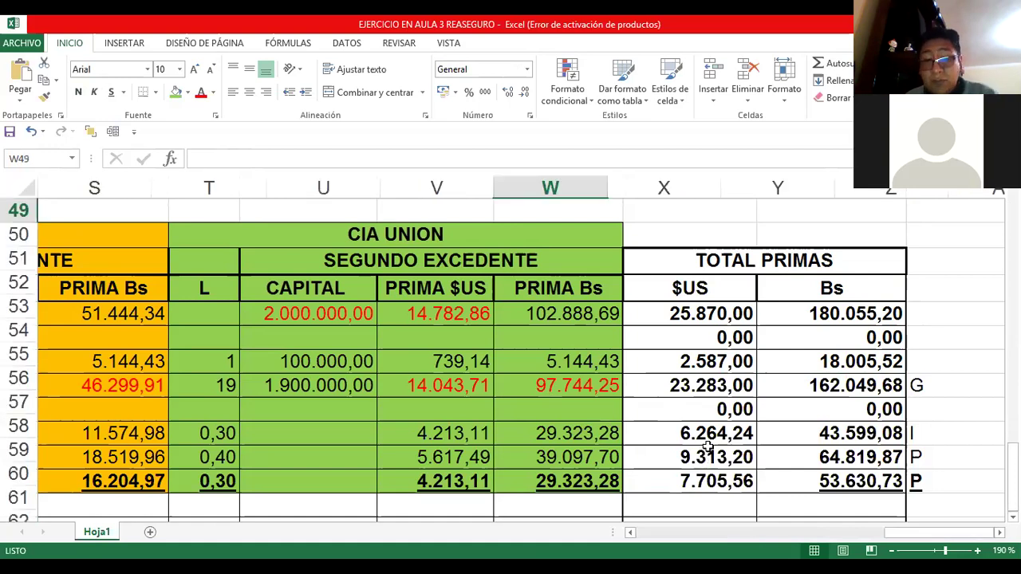
left_click(701, 361)
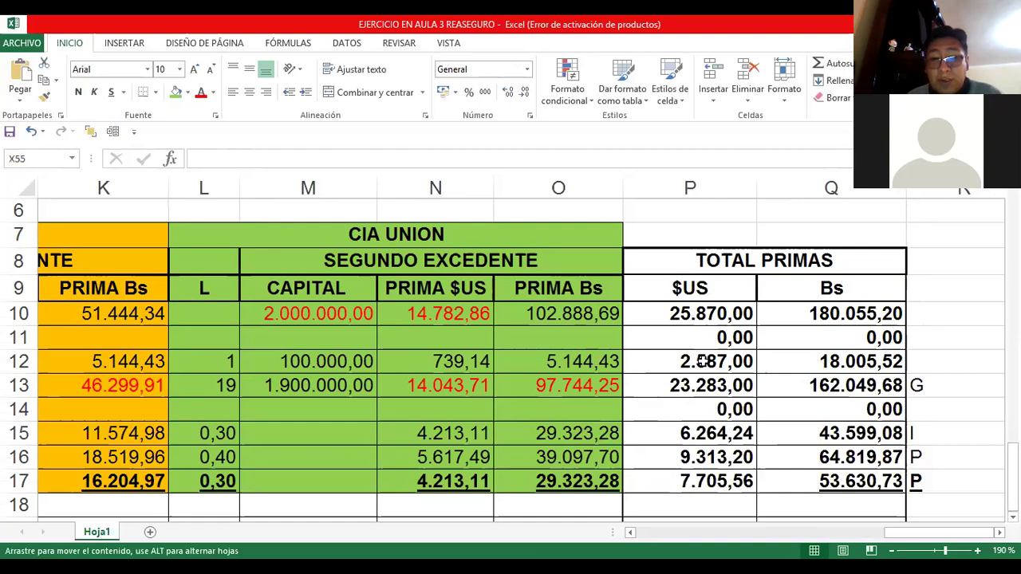
left_click_drag(701, 360, 520, 322)
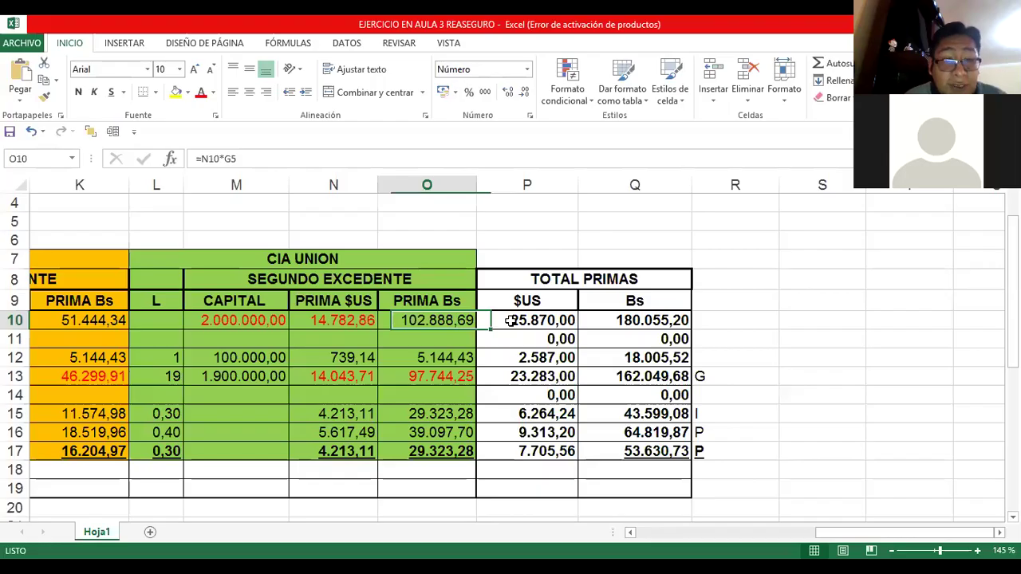
Review row 10 from the Segundo Excedente Bs premium in O10 back to the premium to distribute in C10.
key("Left")
key("Left")
key("Left")
key("Left")
key("Left")
key("Left")
key("Left")
key("Left")
key("Left")
key("Left")
key("Left")
key("Left")
key("Left")
key("Right")
key("Right")
key("Left")
key("Left")
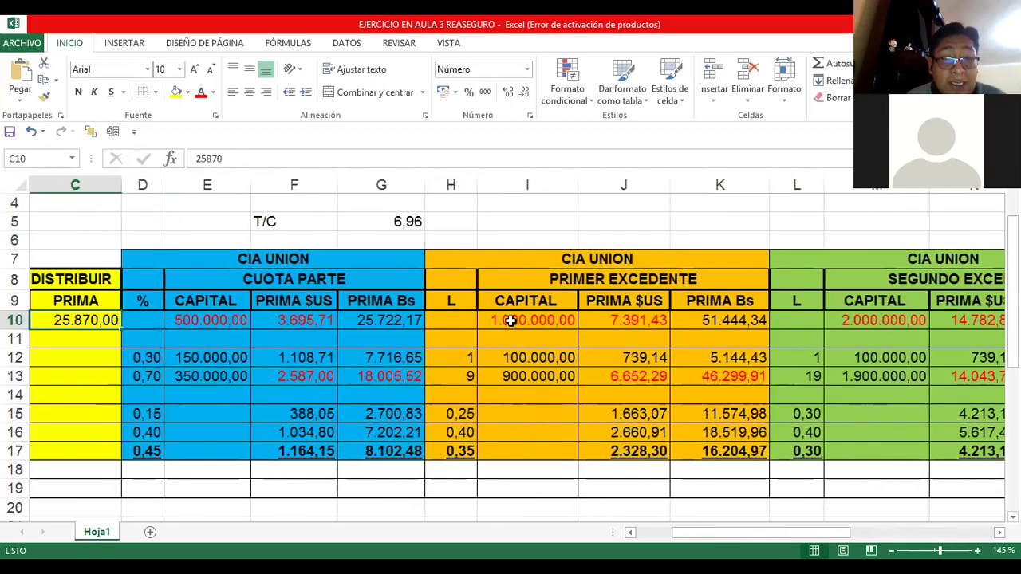
Follow row 10 from the capital to distribute in B10 across the three CIA UNION sections to the TOTAL PRIMAS block.
key("Left")
key("Right")
key("Right")
key("Right")
key("Right")
key("Right")
key("Right")
key("Right")
key("Right")
key("Right")
key("Right")
key("Right")
key("Right")
key("Right")
key("Right")
key("Right")
key("Right")
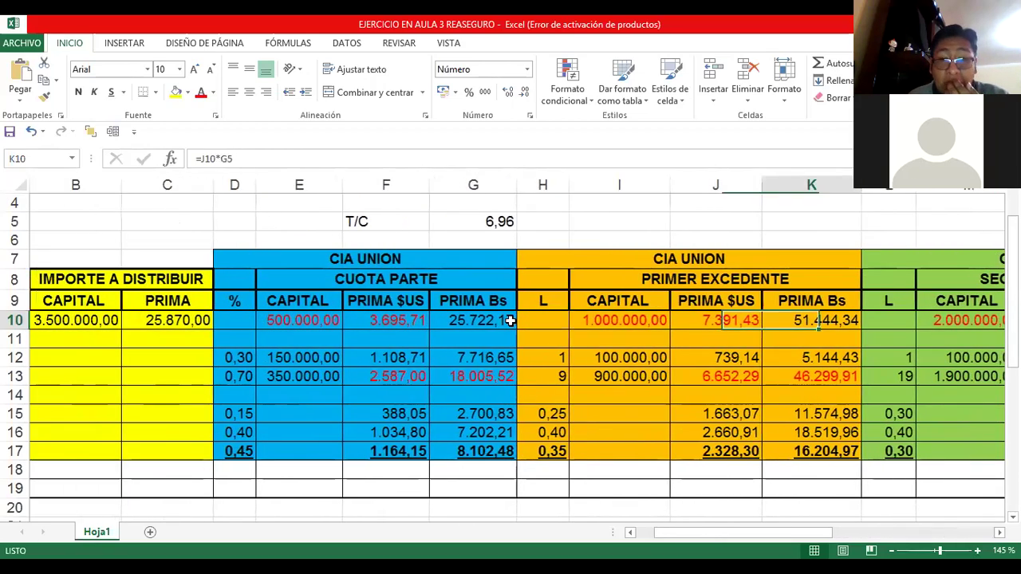
key("Left")
key("Left")
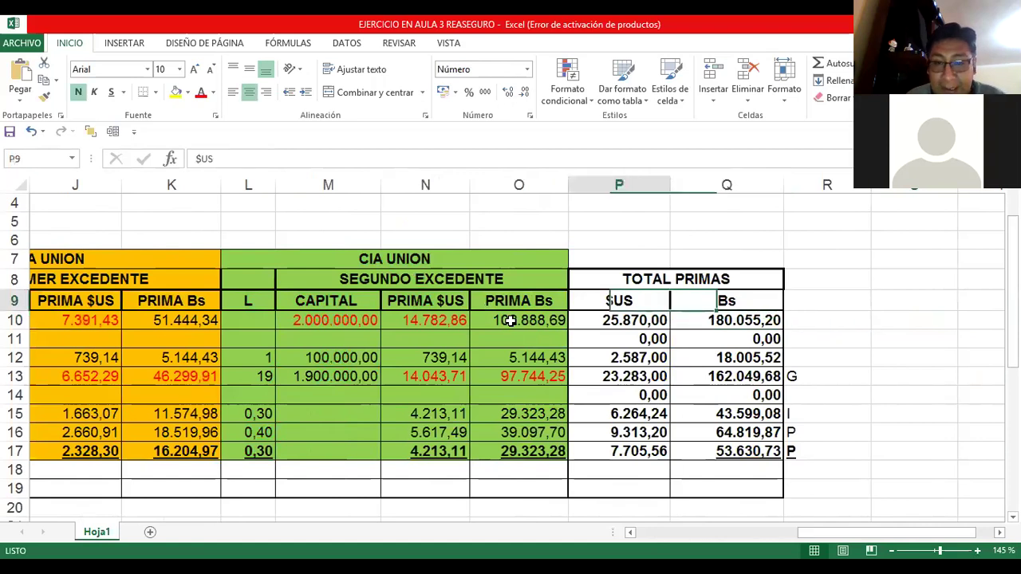
Examine the TOTAL PRIMAS heading with its $US and Bs columns, and the $US total formula in P10.
key("Up")
key("Up")
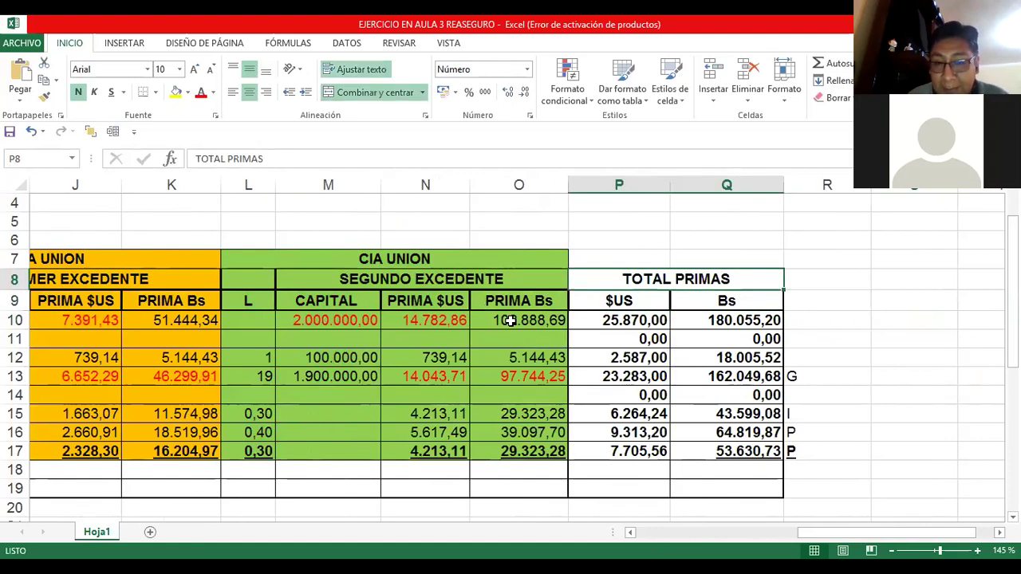
key("Down")
key("Right")
key("Left")
key("Down")
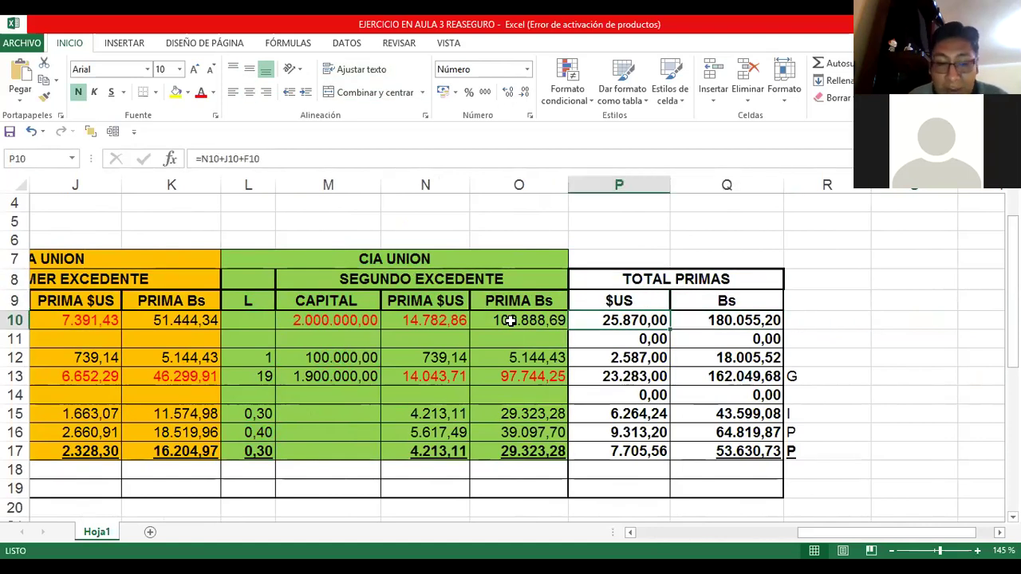
Trace row 10 from P10 back to the Cuota Parte capital in E10, and highlight the PRIMA $US columns F and J.
key("Left")
key("Left")
key("Left")
key("Left")
key("Left")
key("Left")
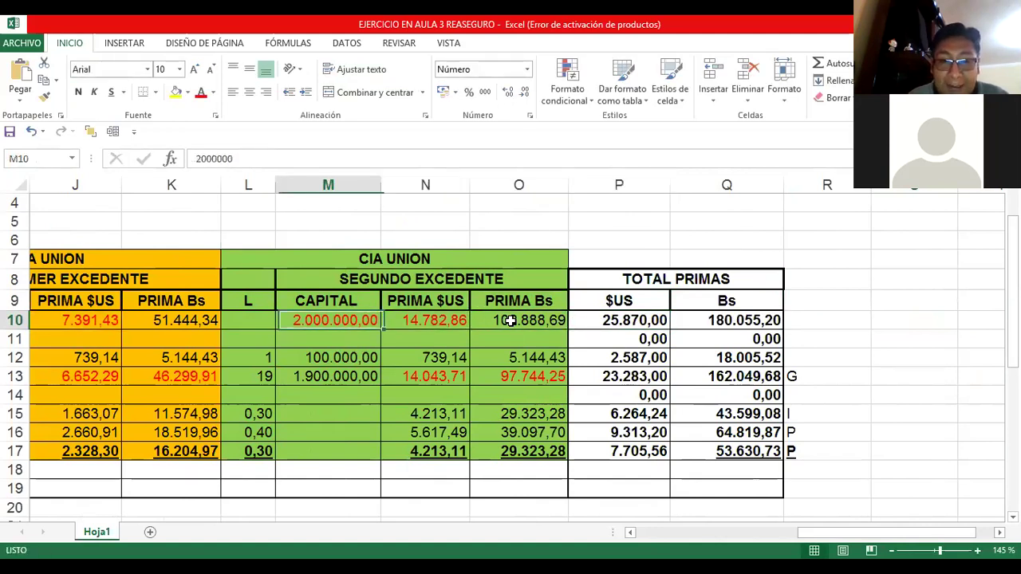
key("Left")
key("Left")
key("Left")
key("Left")
key("Left")
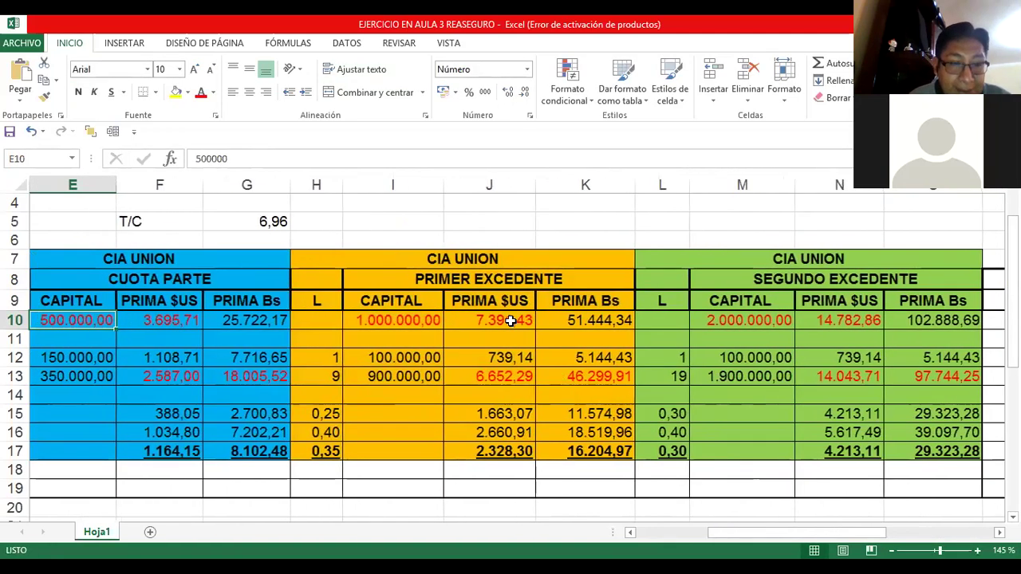
left_click(152, 184)
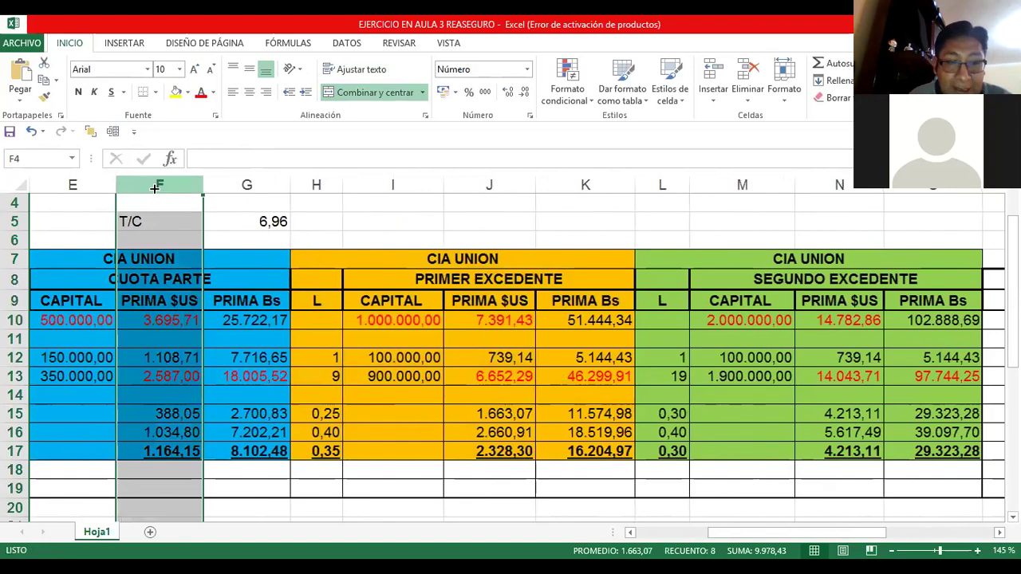
left_click(470, 183)
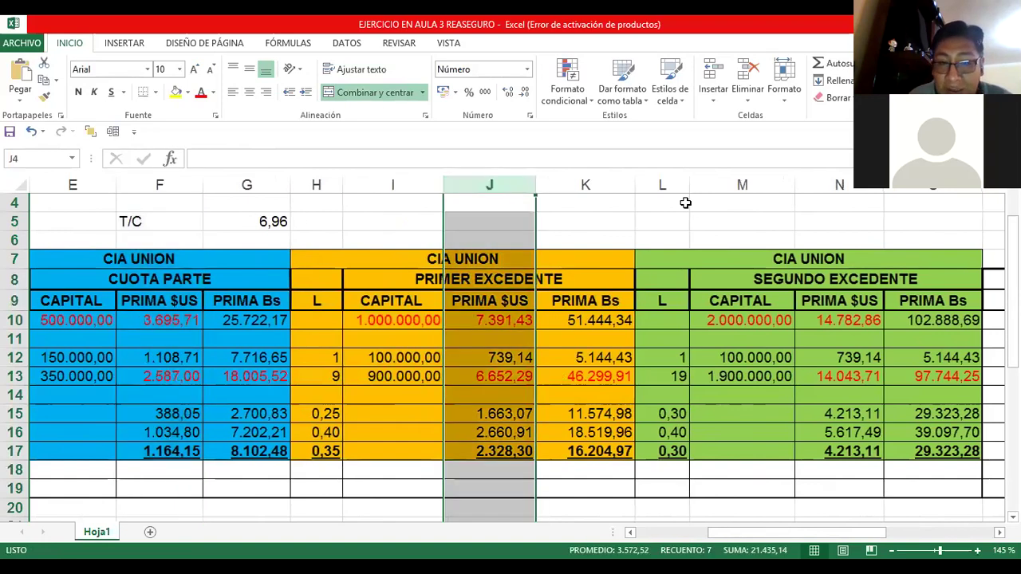
Review the Segundo Excedente amounts in M10:O10 and the Bs total formula in Q10.
left_click(730, 320)
key("Right")
key("Right")
key("Right")
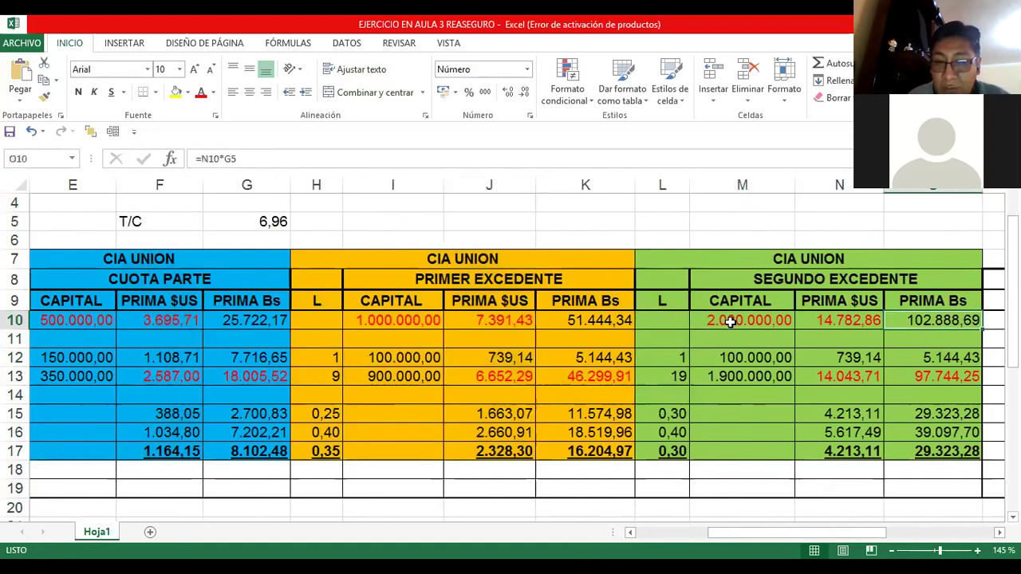
key("Left")
key("Right")
key("Right")
key("Right")
key("Right")
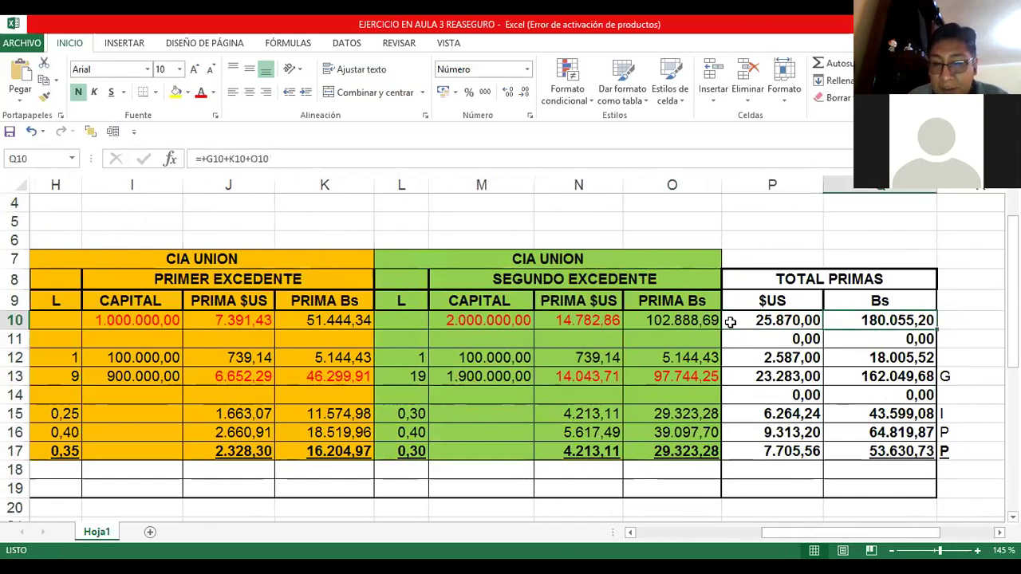
Examine the $US total formula in P10 and compare its result with the premium to distribute in C10.
key("Left")
key("Left")
key("Left")
key("F2")
key("Escape")
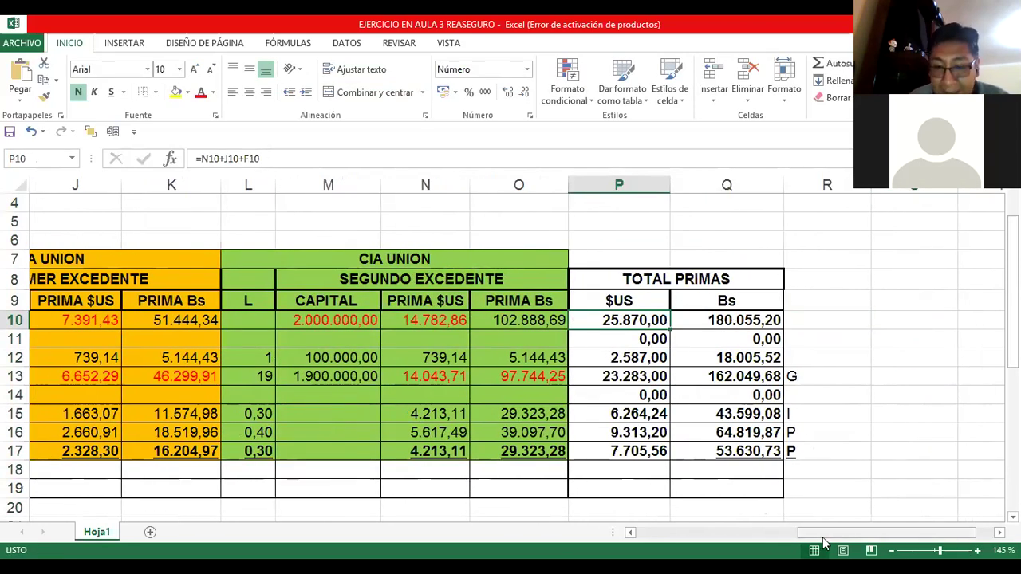
left_click(662, 536)
left_click(484, 323)
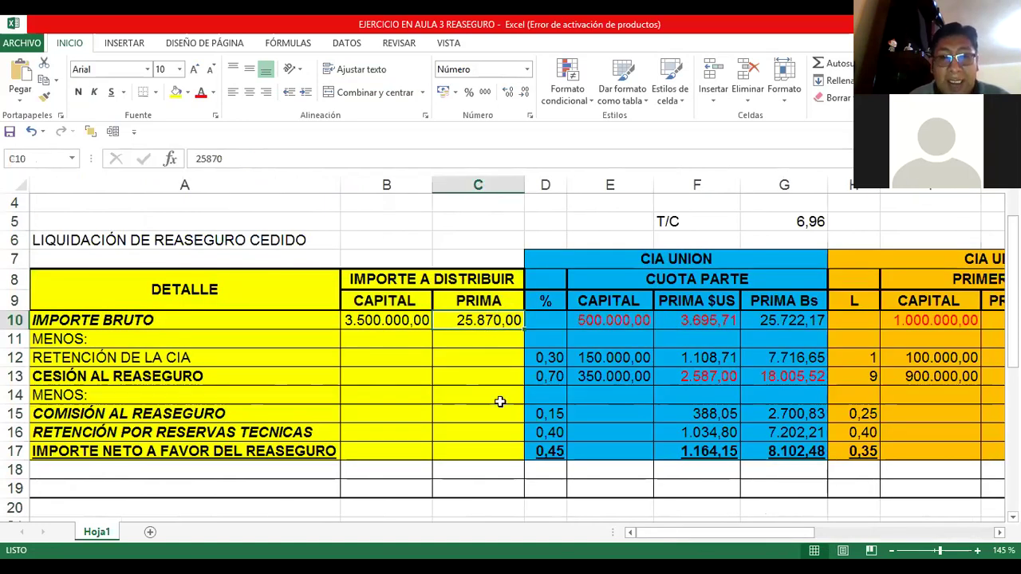
Trace the cells referenced by the Bs total formula in Q10, keeping the formula as it is.
left_click_drag(755, 532, 919, 530)
double_click(727, 320)
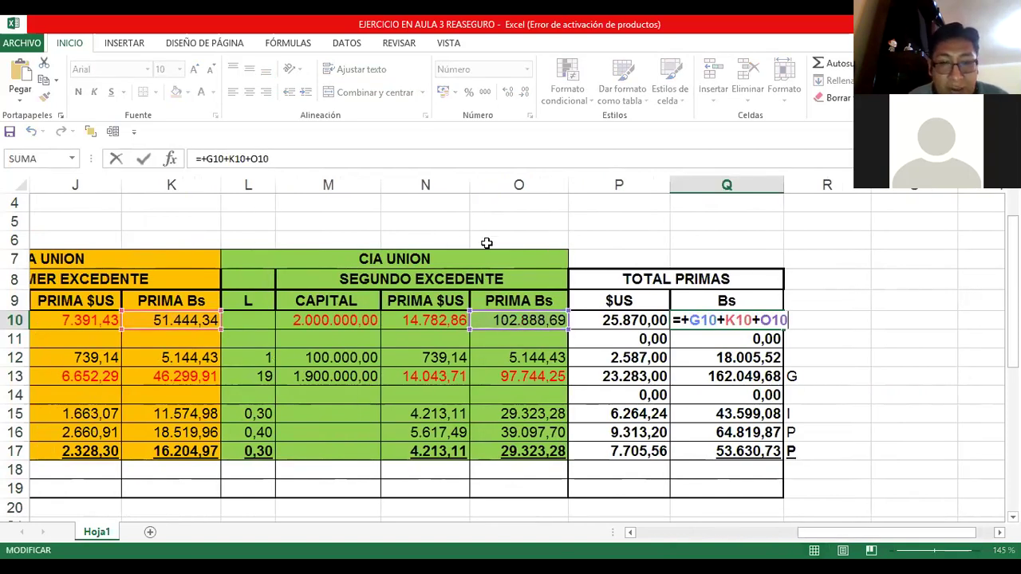
key("ctrl+Return")
Review the $US total formula in P12 against the row 12 premiums, back to the RETENCIÓN DE LA CIA label in A12.
left_click(626, 363)
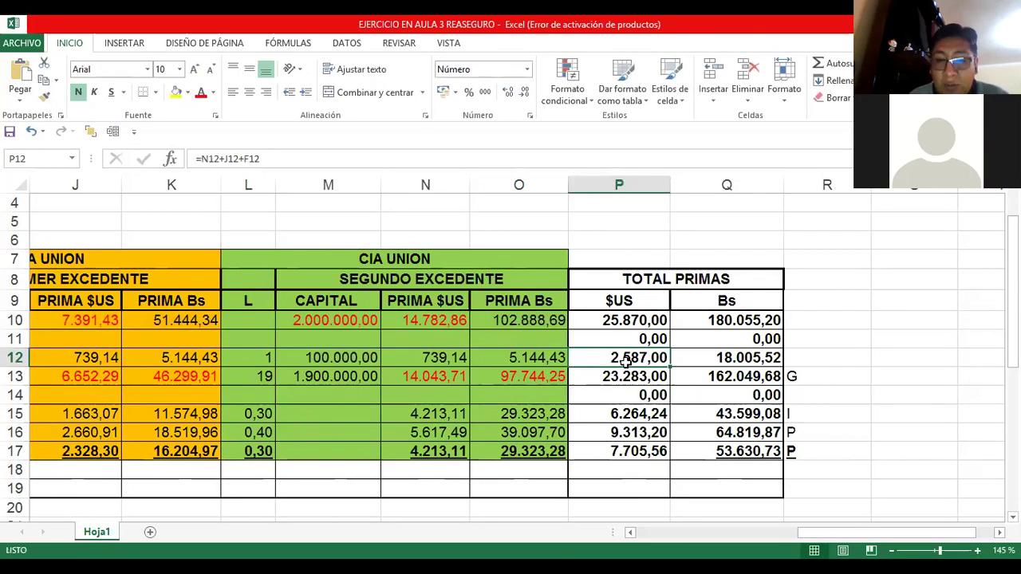
key("Left")
key("Left")
key("Left")
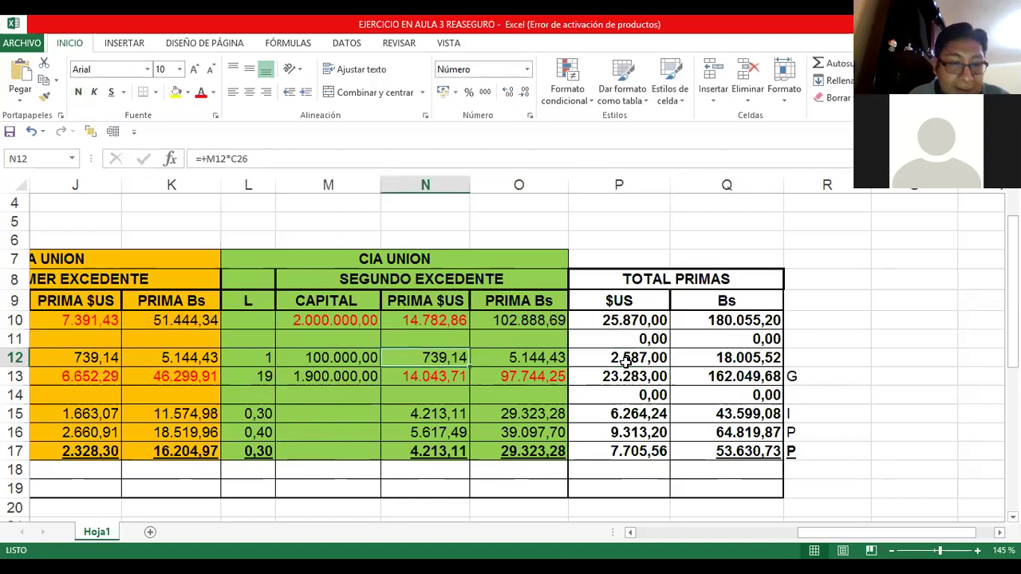
key("Left")
key("Left")
key("Left")
key("Home")
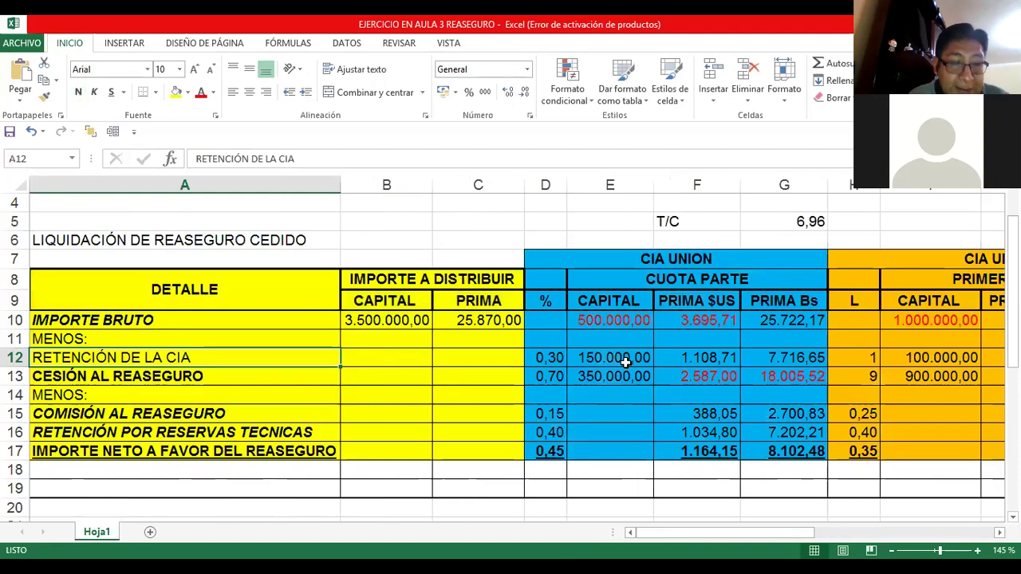
Review the RETENCIÓN DE LA CIA amounts across row 12 and inspect its total premium formulas through Q12.
key("Right")
key("Right")
key("Right")
key("ctrl+c")
key("Right")
key("Right")
key("Right")
key("Right")
key("Right")
key("Right")
key("Right")
key("Right")
key("Right")
key("Right")
key("Right")
key("Right")
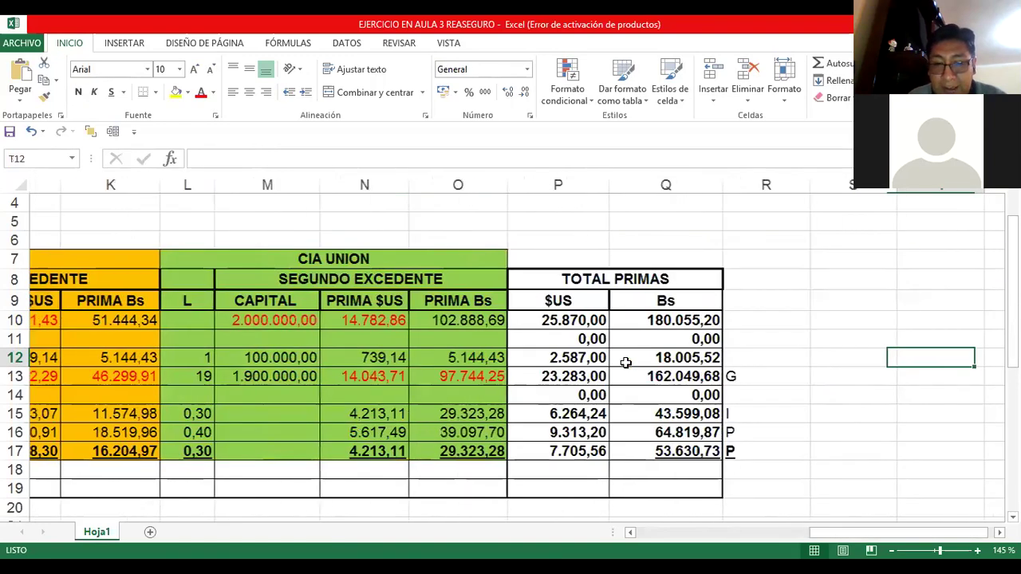
key("Right")
key("Left")
key("F2")
key("Escape")
key("Right")
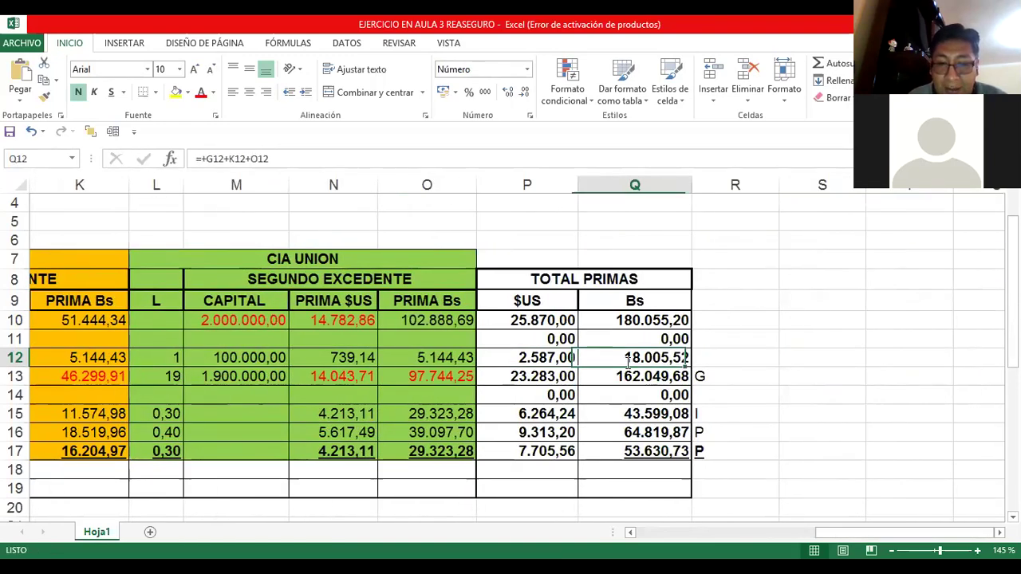
Review the CESIÓN AL REASEGURO amounts along row 13 and inspect the Bs total formula in Q13.
key("Down")
key("Left")
key("Left")
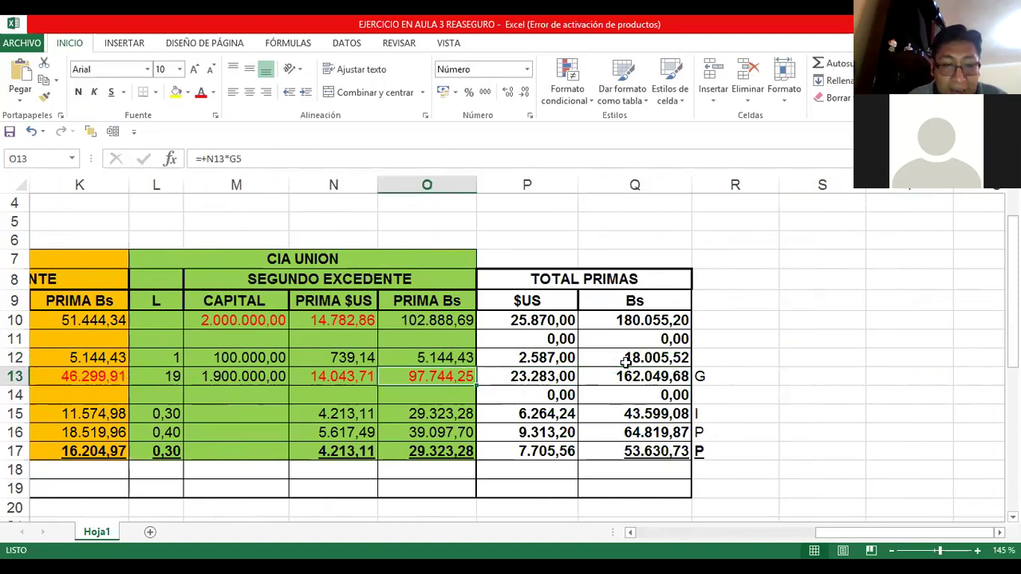
key("Left")
key("Left")
key("Left")
key("Left")
key("Left")
key("Left")
key("Right")
key("Right")
key("Right")
key("Right")
key("Right")
key("Right")
key("Right")
key("Right")
key("Right")
key("Right")
key("Right")
key("Right")
key("Right")
key("Right")
key("Right")
key("Right")
key("Left")
key("Left")
key("Left")
key("Left")
key("Left")
key("Left")
key("Left")
key("Left")
key("Left")
key("Left")
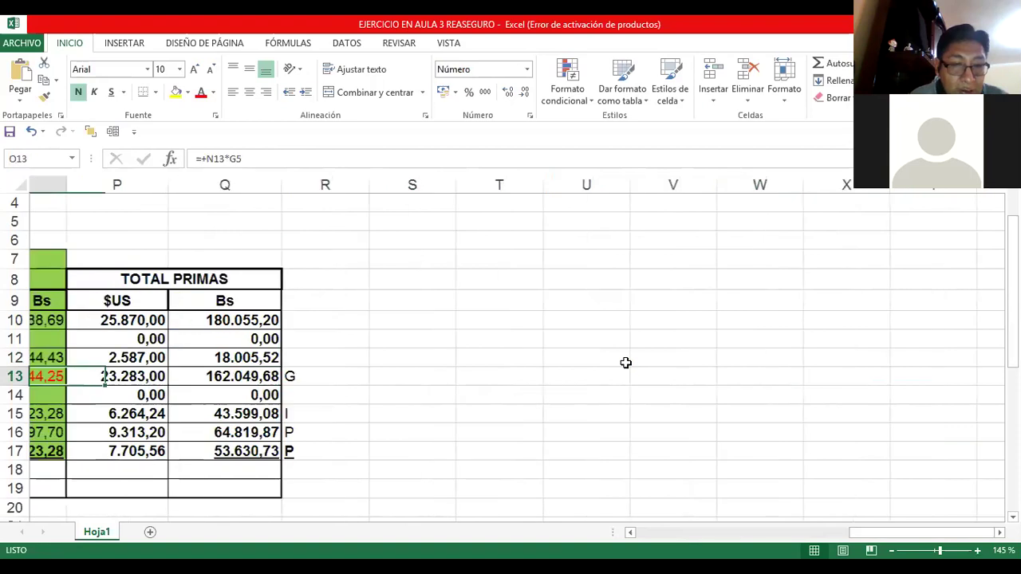
key("Right")
key("Right")
key("F2")
key("Escape")
Review the COMISIÓN AL REASEGURO row from the Segundo Excedente back through the earlier sections and across to R15.
key("Down")
key("Down")
key("Left")
key("Left")
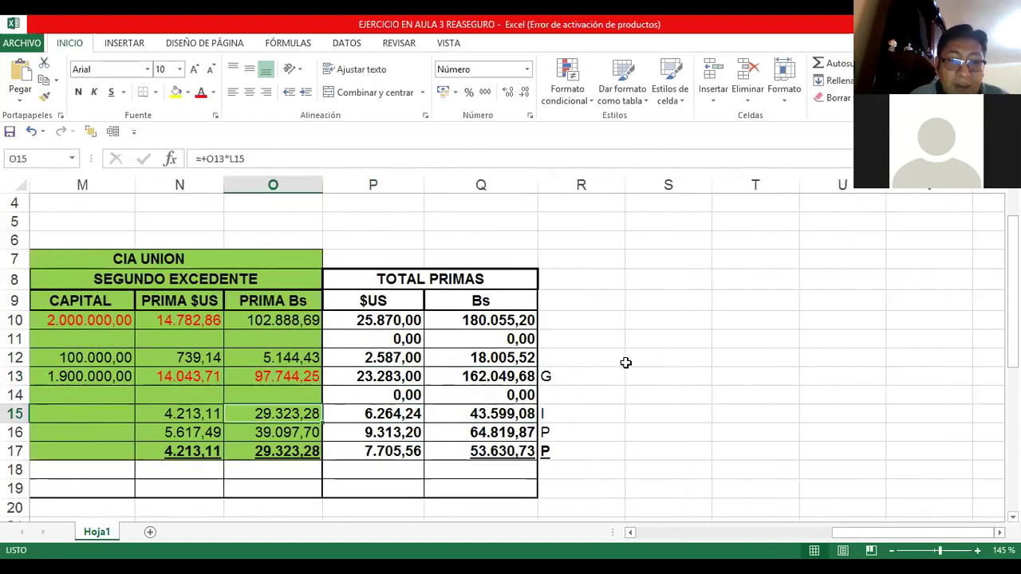
key("Left")
key("Left")
key("Left")
key("Left")
key("Left")
key("Left")
key("Left")
key("Left")
key("Left")
key("Left")
key("Left")
key("Left")
key("Left")
key("Left")
key("Right")
key("Right")
key("Right")
key("Right")
key("Right")
key("Right")
key("Right")
key("Right")
key("Right")
key("Right")
key("Right")
key("Right")
key("Right")
key("Right")
key("Right")
key("Right")
key("Right")
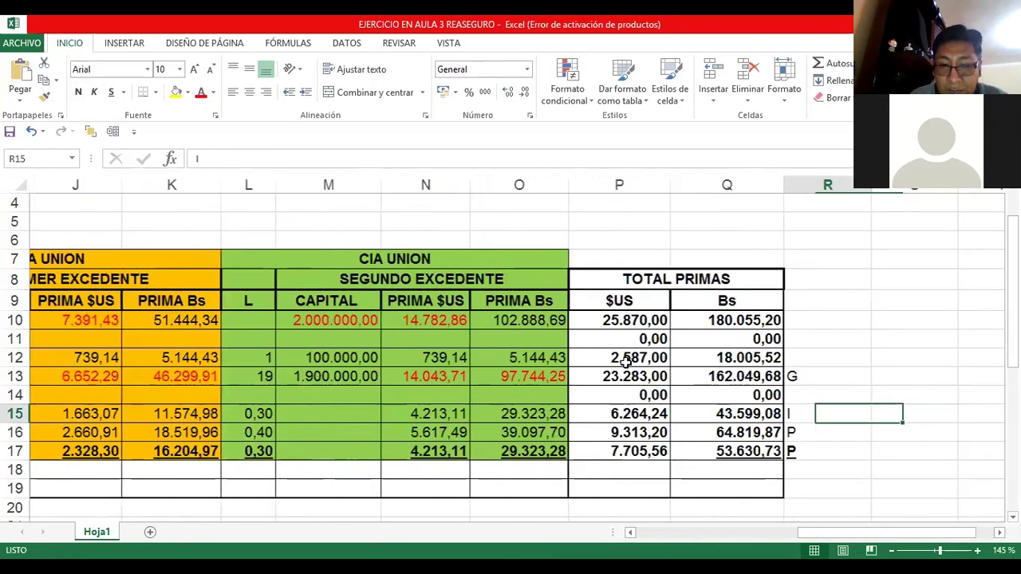
Inspect the $US total formulas for commission, reserve retention and net amount in P15:P17.
key("Left")
key("Left")
key("F2")
key("Escape")
key("Down")
key("F2")
key("Escape")
key("Down")
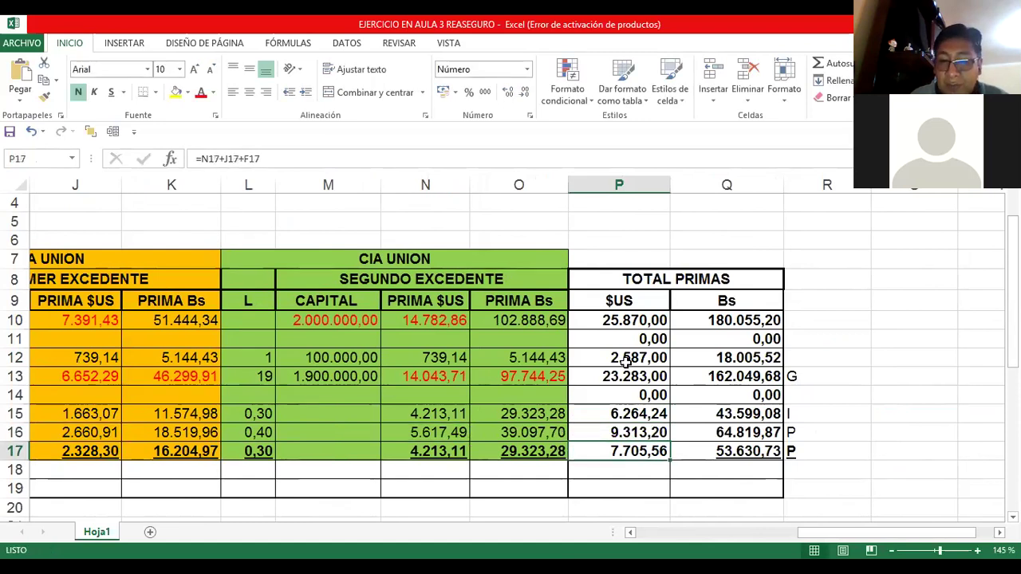
Inspect the Bs total formulas in Q15 and Q17, keeping them as they are.
key("Right")
key("Up")
key("Up")
key("F2")
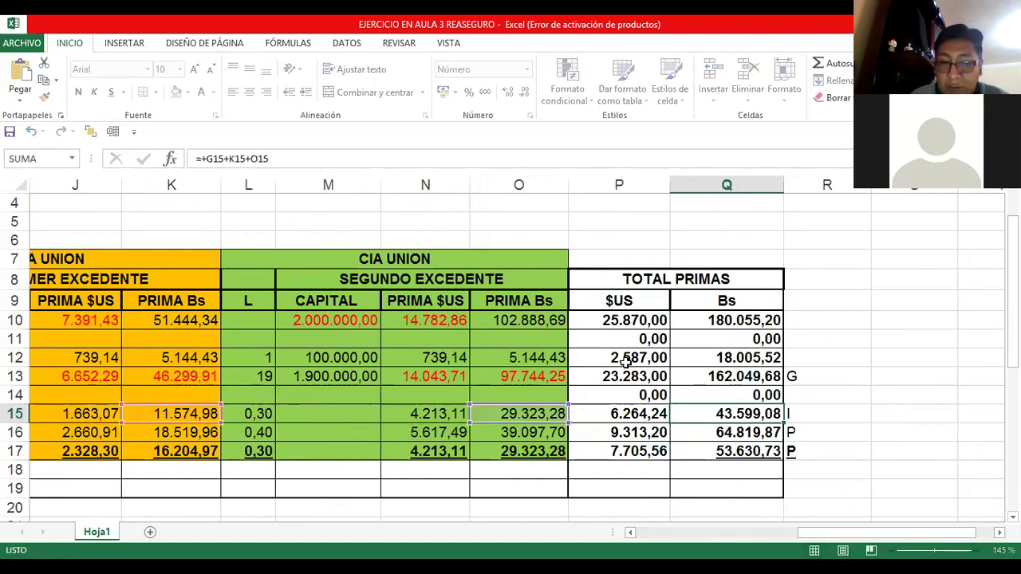
key("Return")
key("Down")
key("F2")
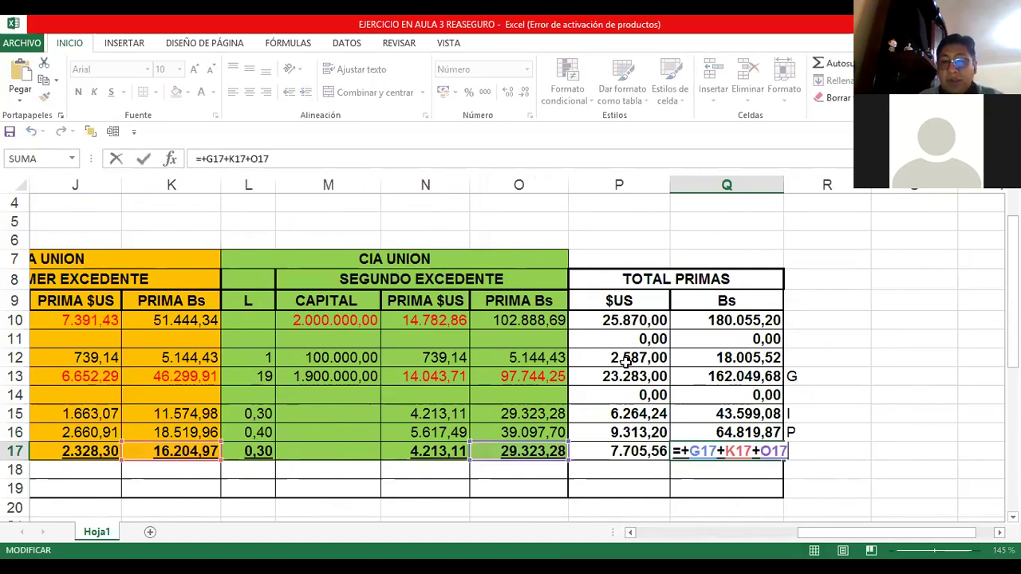
key("Return")
Review the TOTAL PRIMAS Bs column from the net amount row back up to the gross total in Q10.
key("Up")
key("Up")
key("Up")
key("Up")
key("Up")
key("Up")
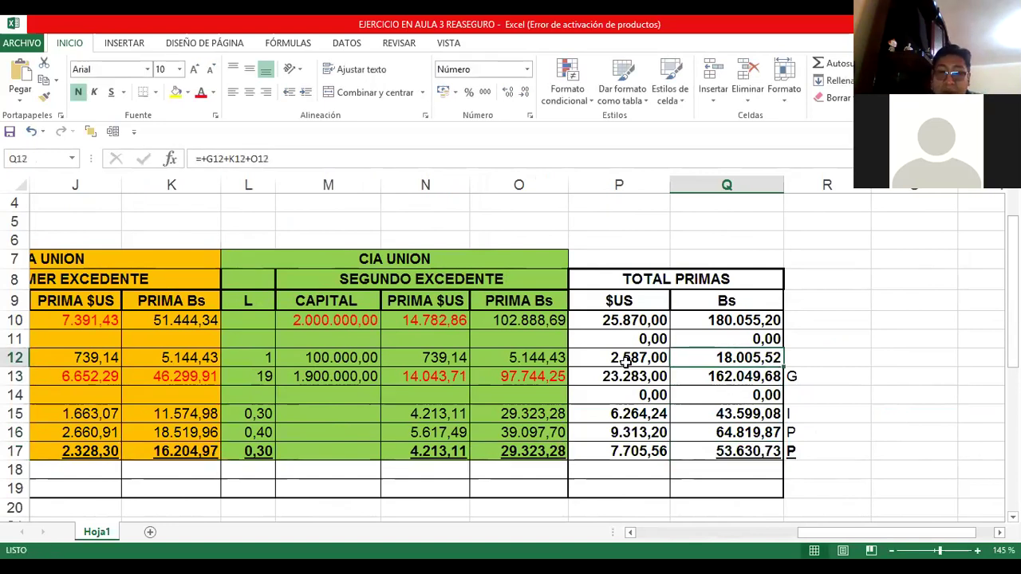
key("Up")
key("Up")
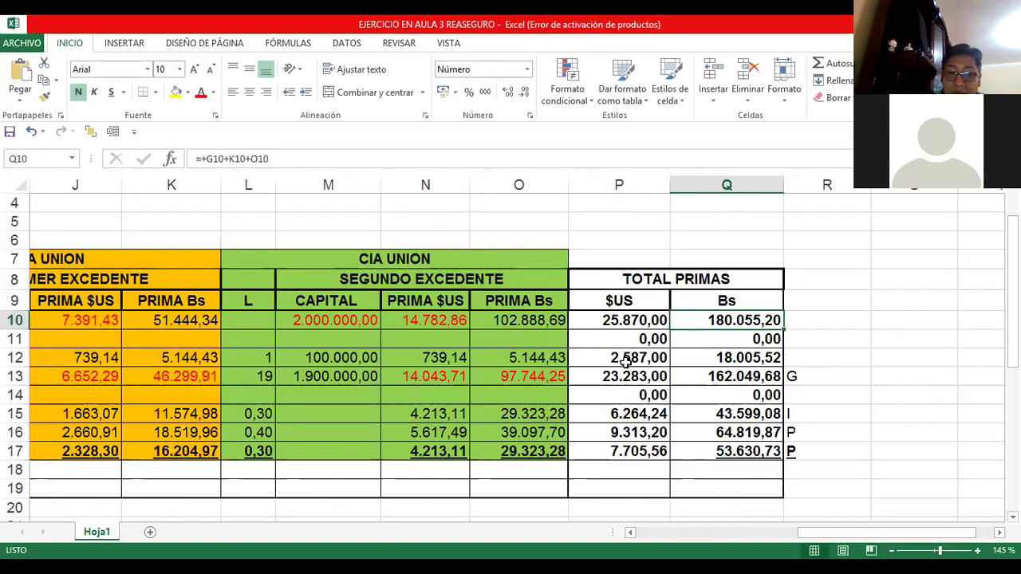
Review the Segundo Excedente Bs premiums down to O17 and the $US totals from P17 up to P13.
key("Down")
key("Down")
key("Left")
key("Left")
key("Down")
key("Down")
key("Down")
key("Down")
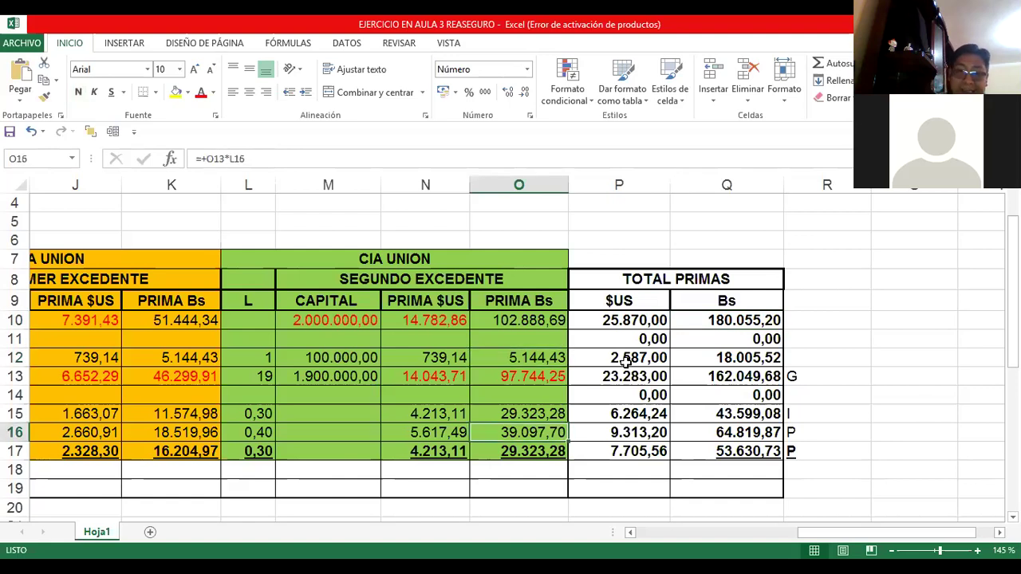
key("Down")
key("Right")
key("Up")
key("Up")
key("Up")
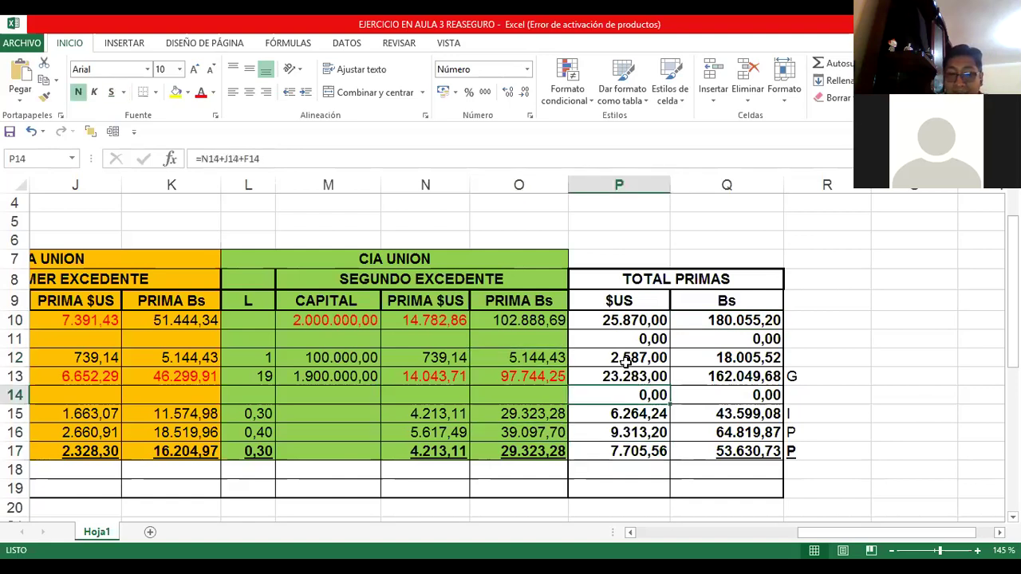
key("Up")
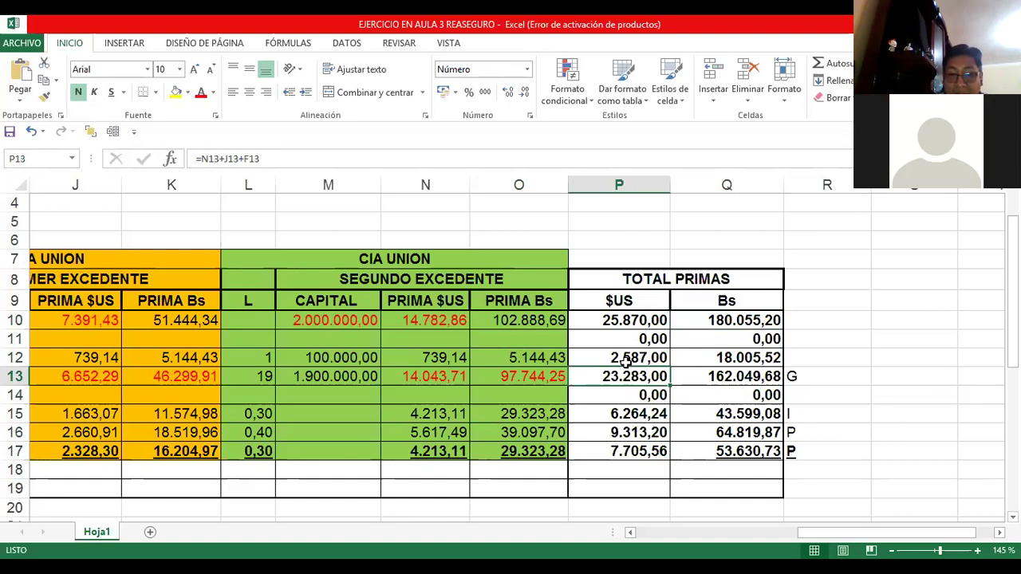
key("Right")
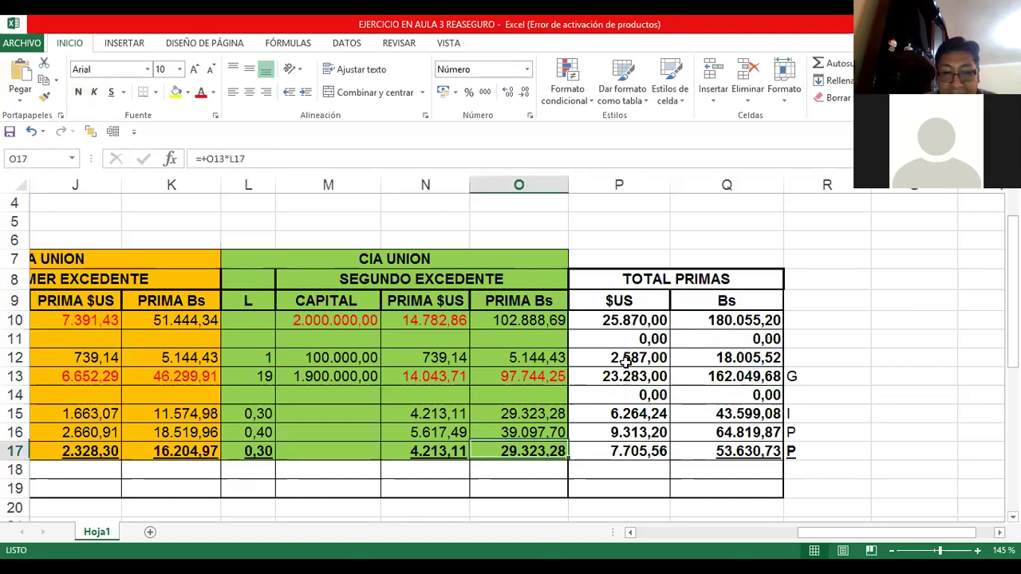
Examine the CEDENTE accounting entry in rows 25 to 29, including the total formula in R29.
key("Down")
key("Down")
key("Down")
key("Down")
key("Down")
key("Down")
key("Down")
key("Down")
key("Down")
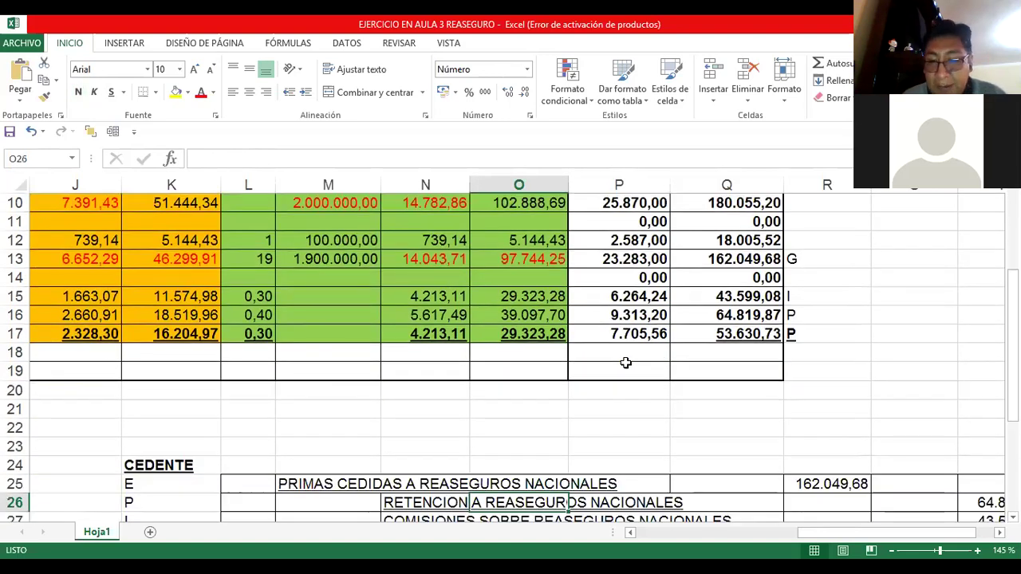
key("Down")
key("Down")
key("Down")
key("Right")
key("Right")
key("Right")
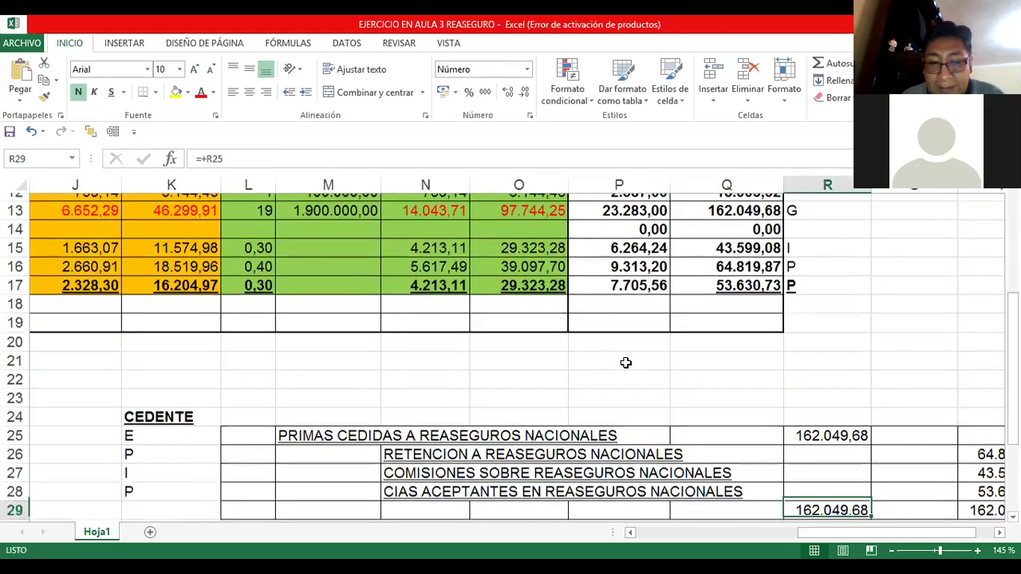
key("Left")
key("Left")
key("Left")
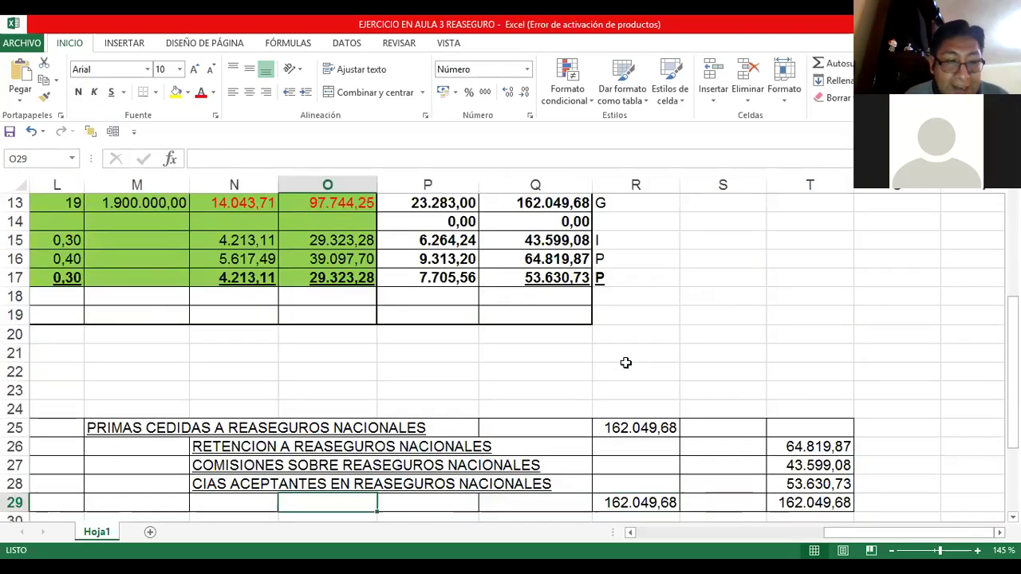
Examine the CEDENTE accounting entry from the totals row back up to its heading in K24.
key("Left")
key("Left")
key("Left")
key("Left")
key("Up")
key("Up")
key("Up")
key("Up")
key("Up")
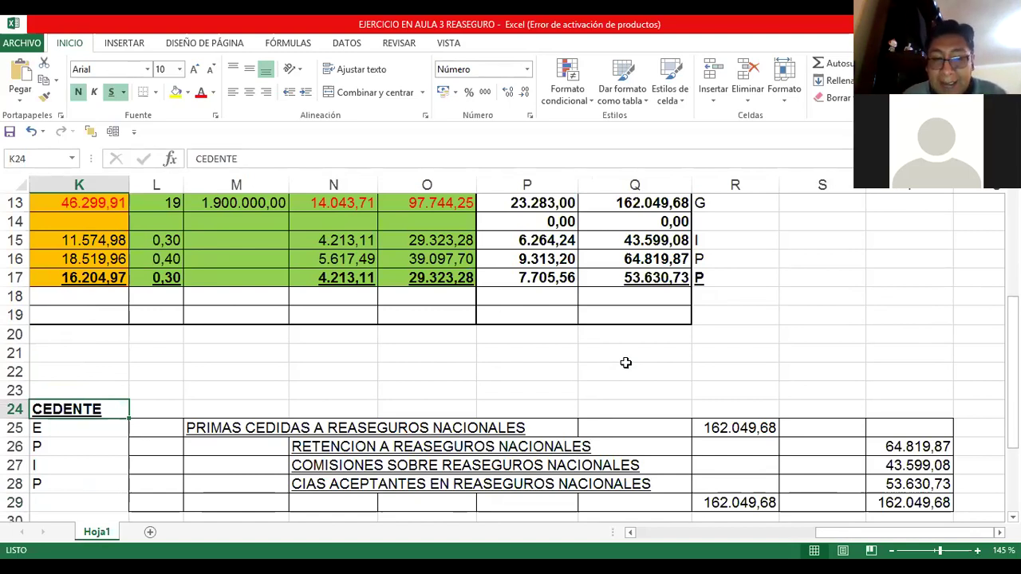
Colour the Bs totals in Q13, Q15, Q16 and Q17 red.
key("Right")
key("Right")
key("Right")
key("Right")
key("Right")
key("Right")
key("Up")
key("Right")
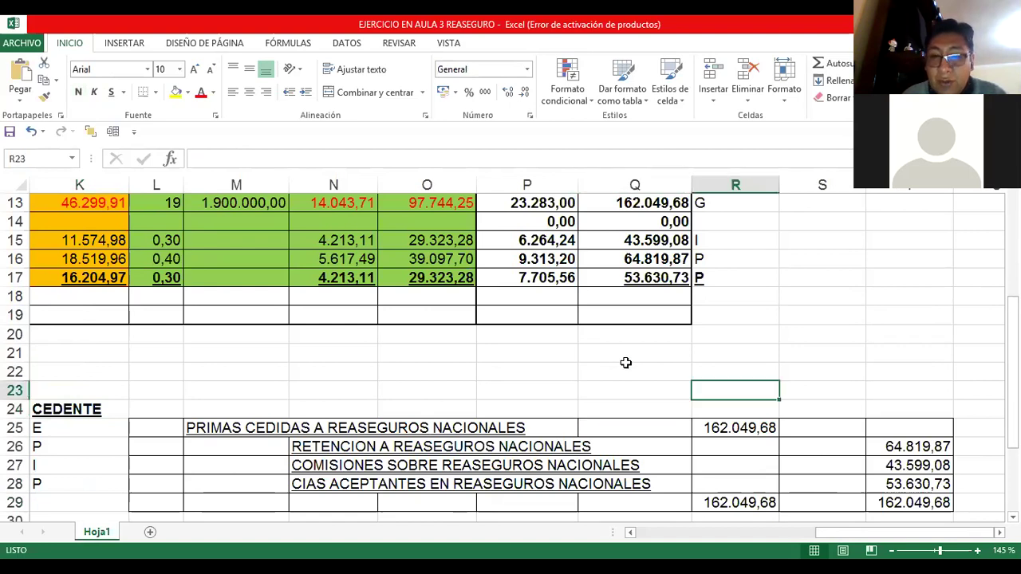
key("Up")
key("Up")
key("Up")
key("Up")
key("Up")
key("Up")
key("Up")
key("Up")
key("Left")
key("Up")
key("Up")
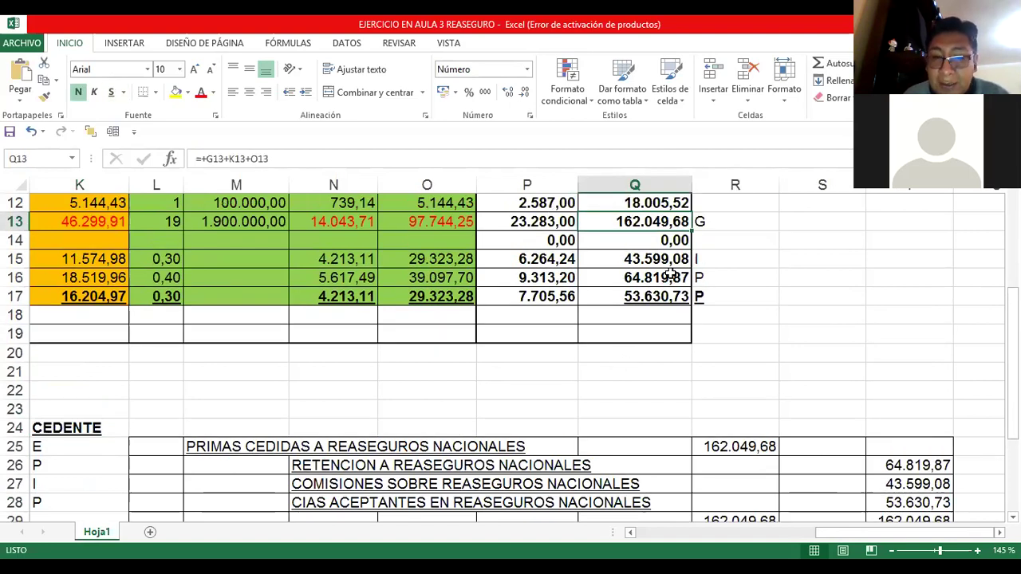
left_click(586, 259, "ctrl")
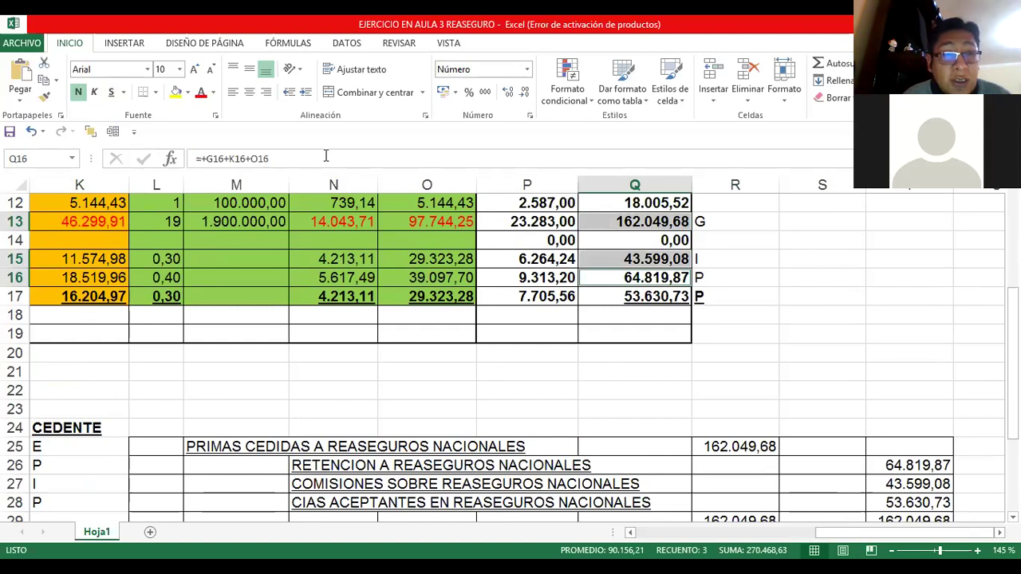
left_click(587, 278, "ctrl")
left_click(587, 299, "ctrl")
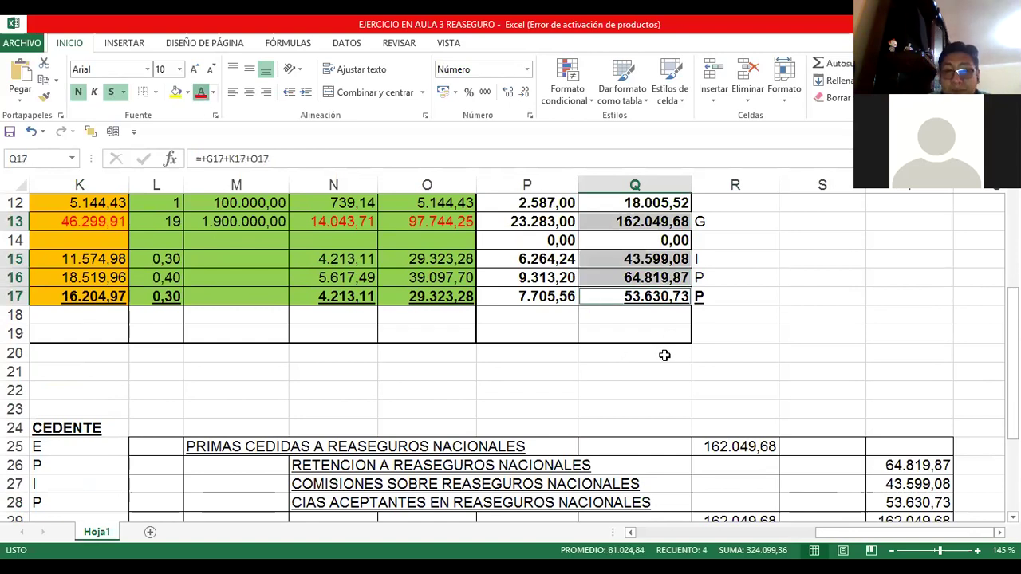
key("F4")
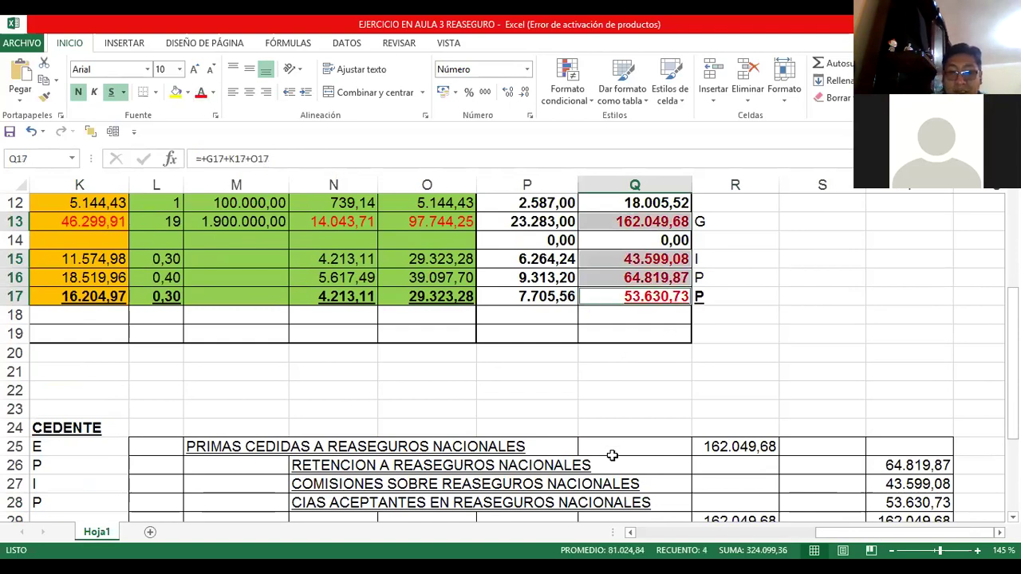
left_click(638, 222)
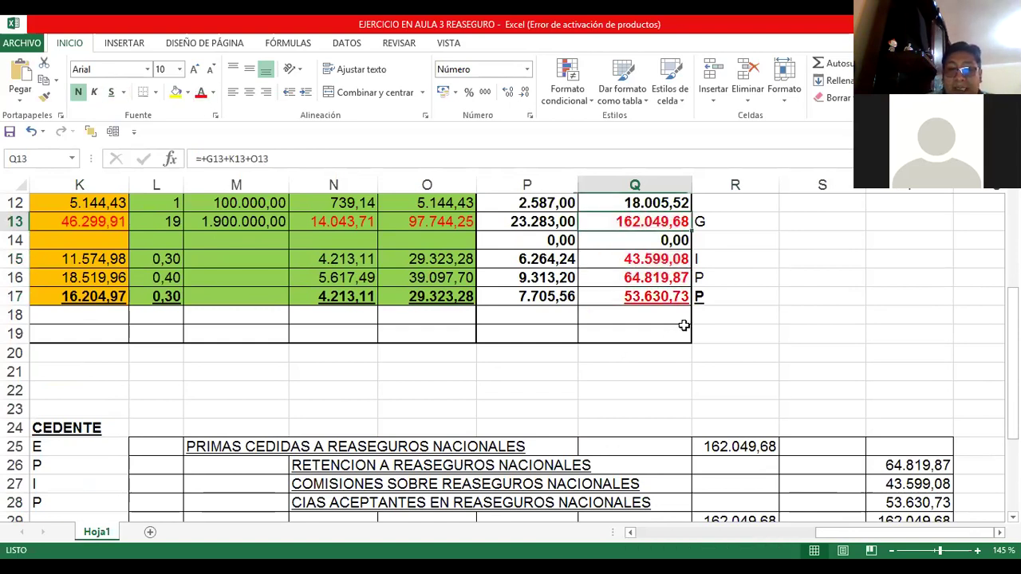
Replace the account type E in K25 with GASTO.
left_click(75, 449)
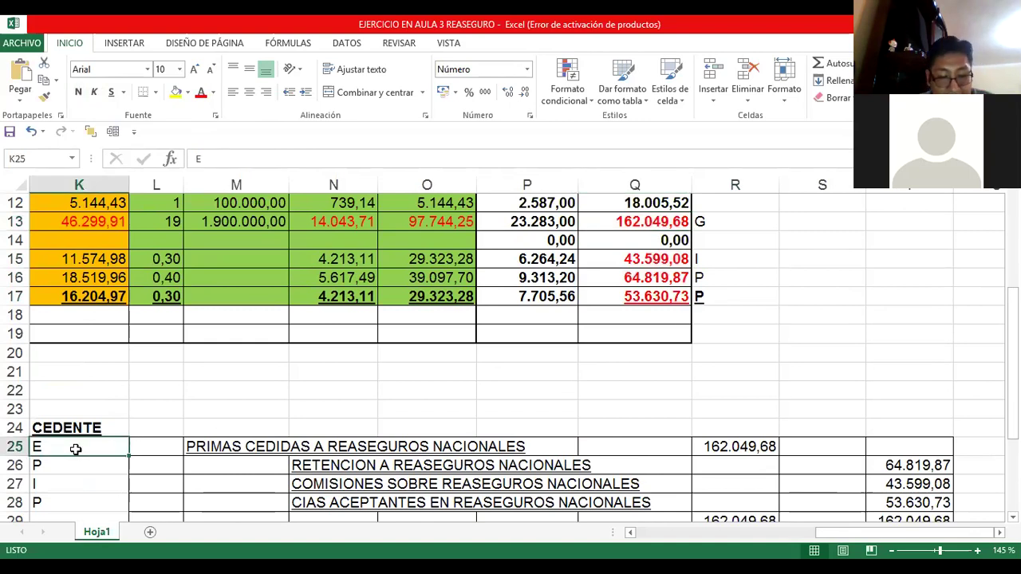
type("GASTO")
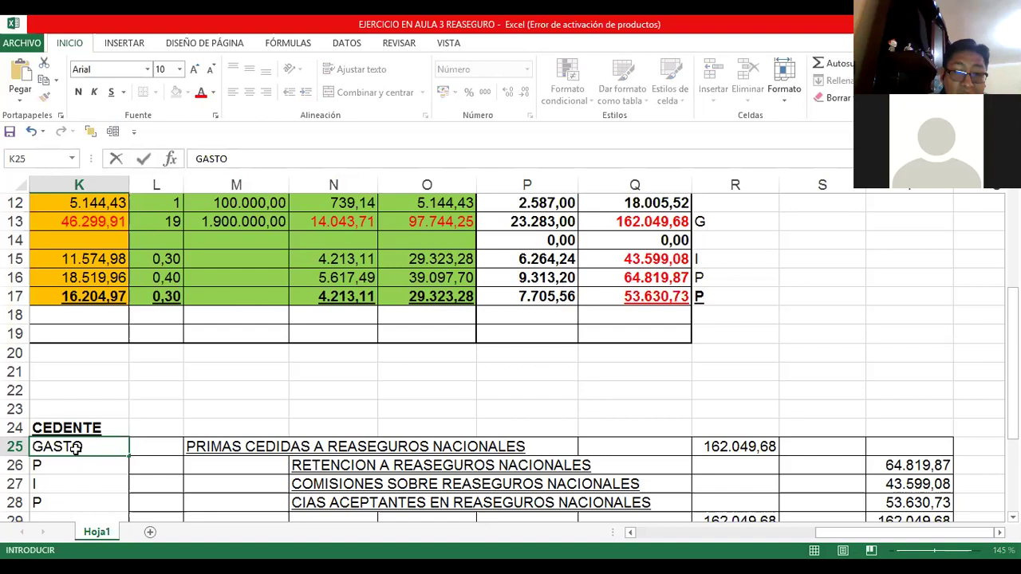
key("Return")
Examine the PRIMAS CEDIDAS A REASEGUROS NACIONALES line across row 25 to the amount formula in R25.
key("Up")
key("Right")
key("Right")
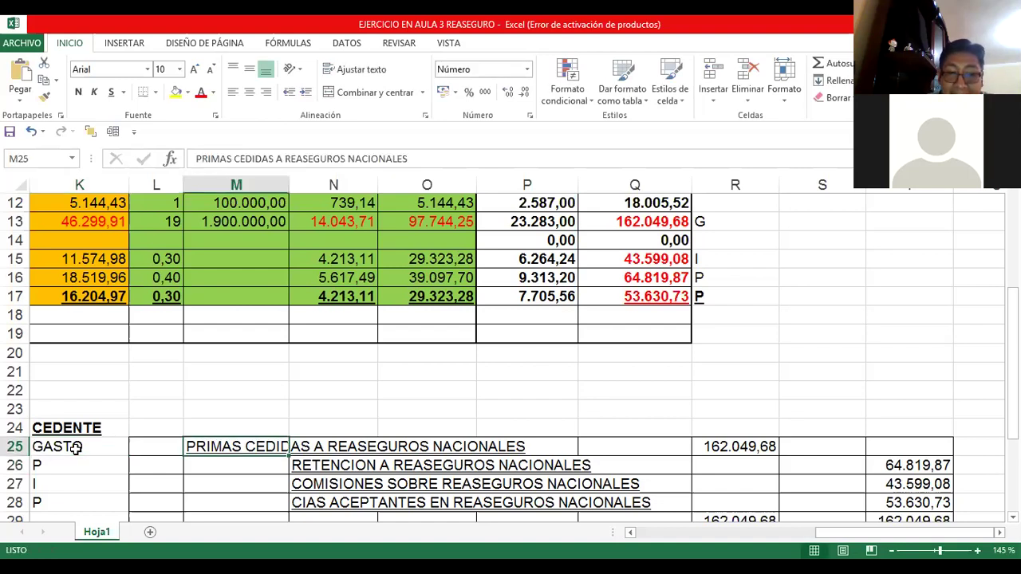
key("ctrl+s")
key("Right")
key("Right")
key("Right")
key("Right")
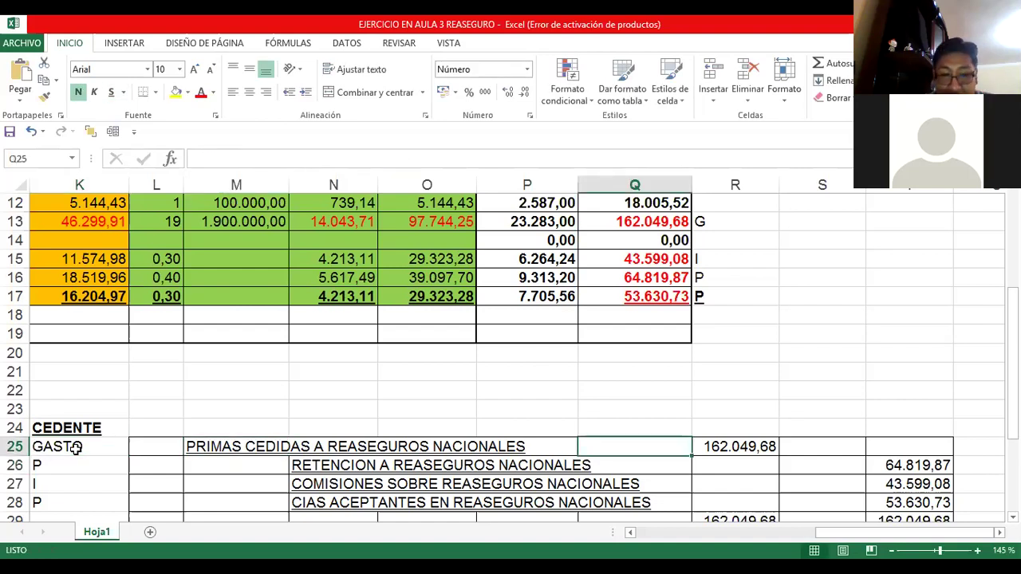
key("Right")
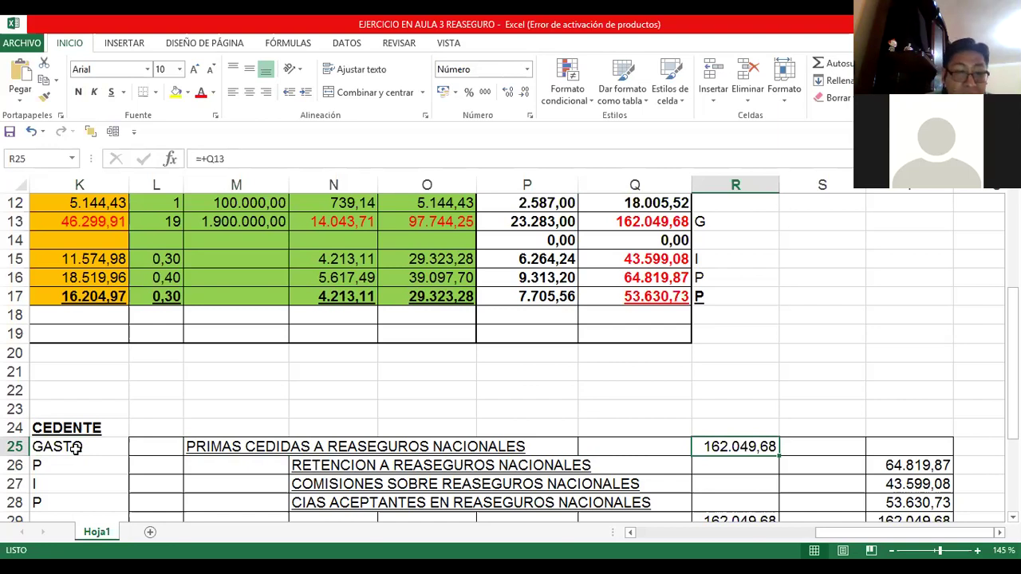
Replace the account type in K26, beside RETENCION A REASEGUROS NACIONALES, with PASIVO.
key("Down")
key("Left")
key("Left")
key("Left")
key("Left")
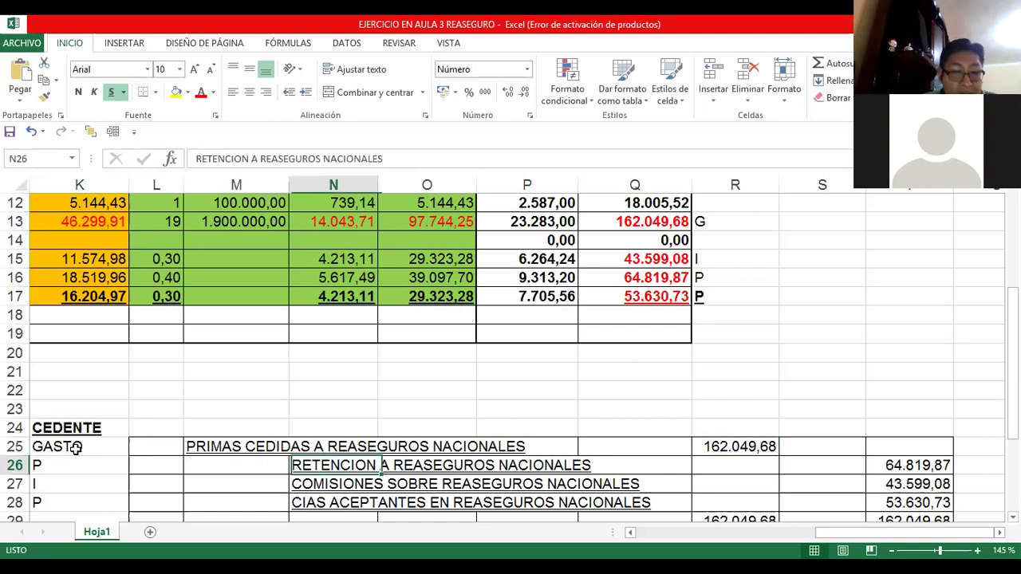
key("Left")
key("Left")
key("Left")
type("PASIVO")
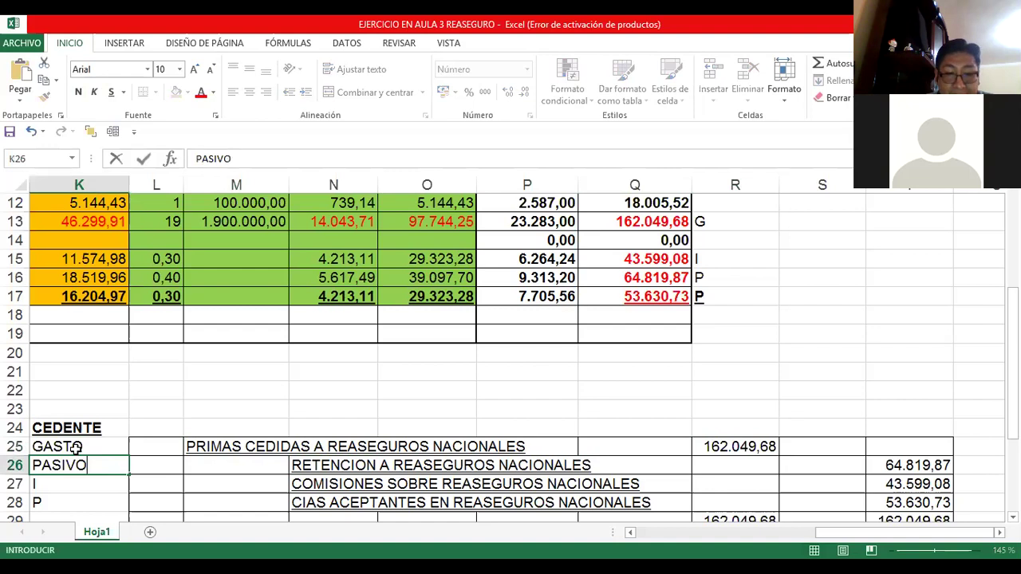
key("Right")
Examine the RETENCION A REASEGUROS NACIONALES line across row 26 to the amount formula in T26.
key("Right")
key("Right")
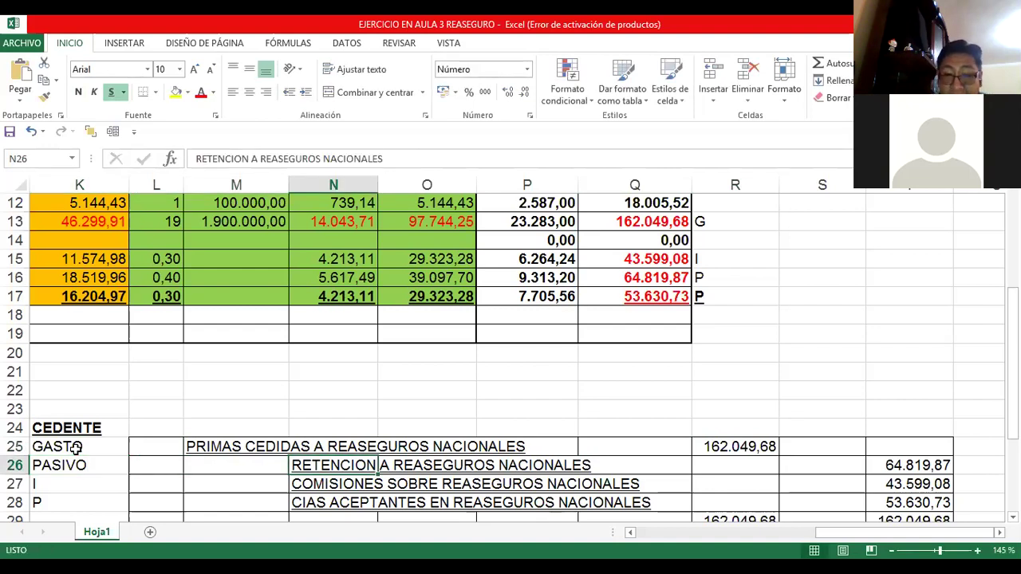
key("Right")
key("Right")
key("Right")
key("Right")
key("Right")
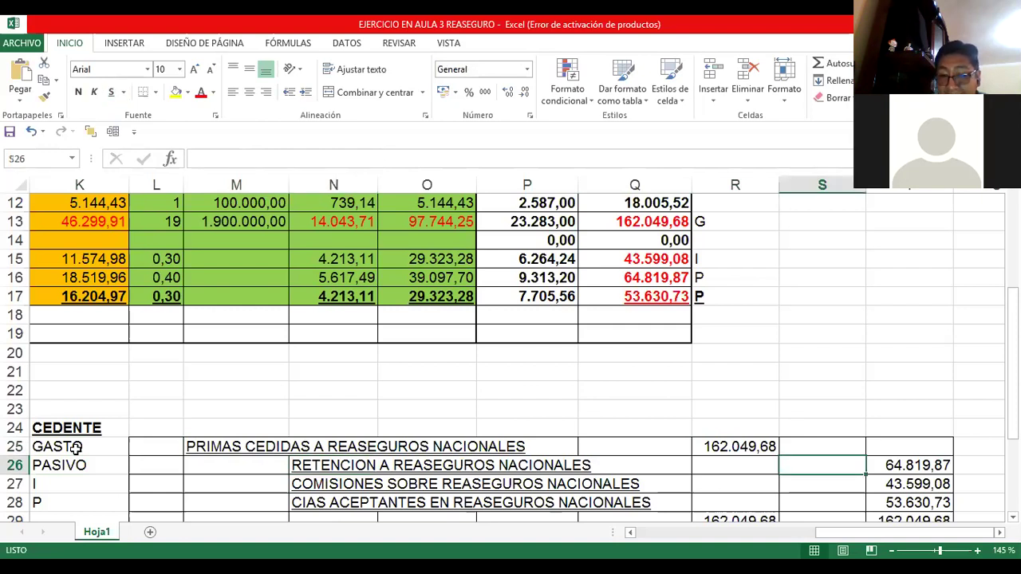
key("Right")
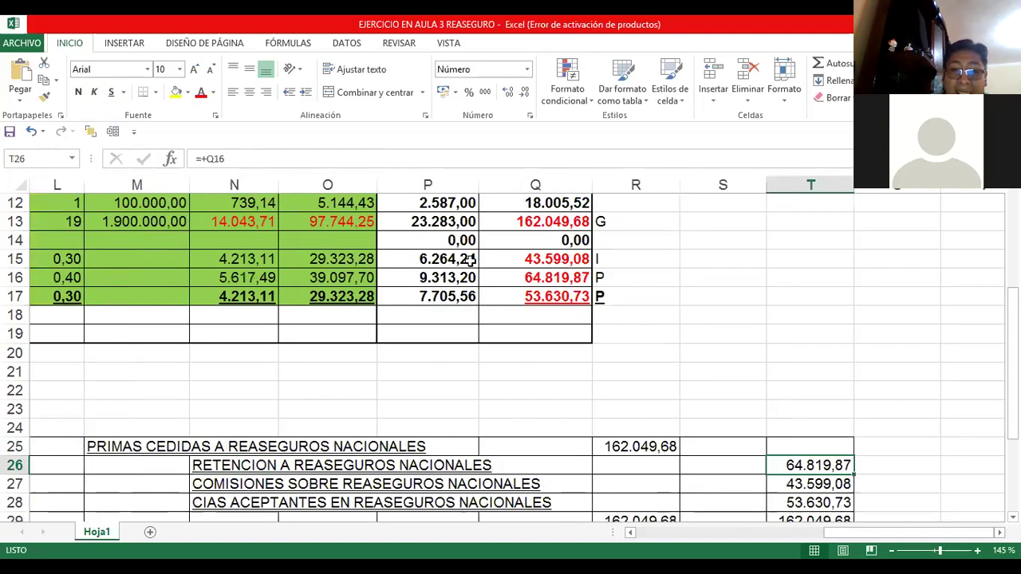
Trace the retention amounts in row 16 from the Q16 total back through the three coloured sections to column B.
left_click(515, 285)
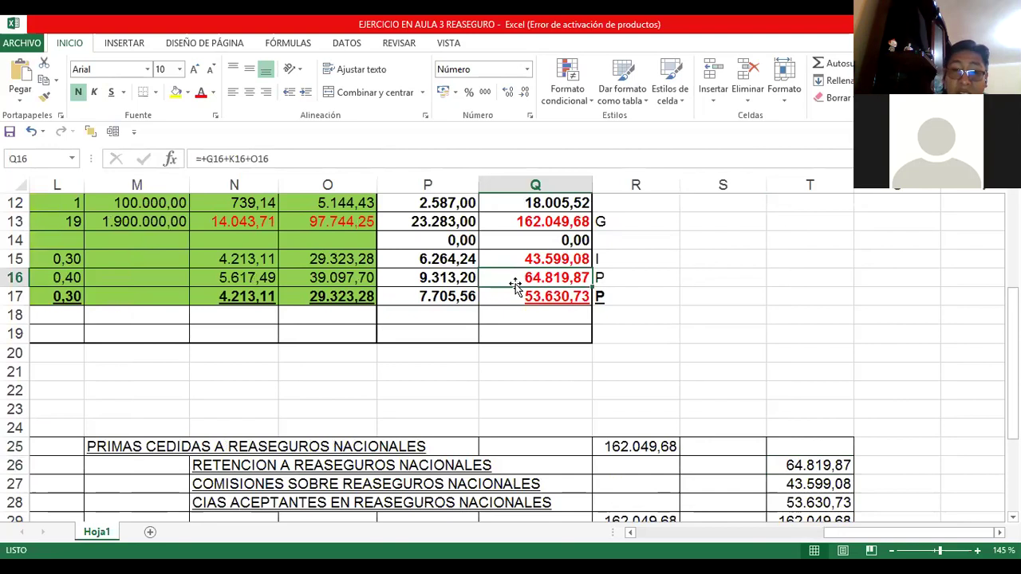
key("Left")
key("Left")
key("Left")
key("Left")
key("Left")
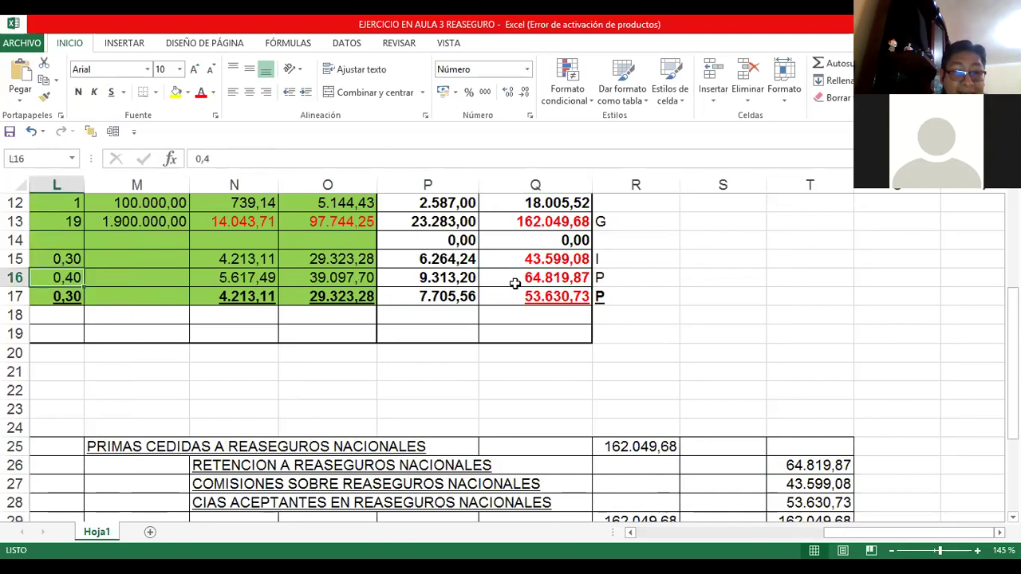
key("Left")
key("Left")
key("Left")
key("Left")
key("Left")
key("Left")
key("Left")
key("Left")
key("Left")
key("Left")
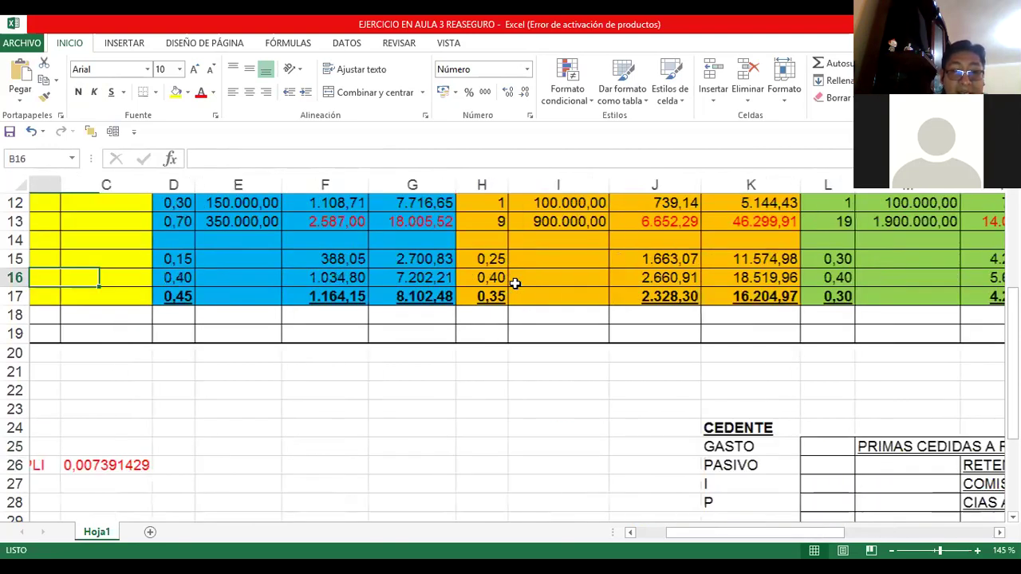
Review the row 16 retention amounts from the blue section across to the green section's Bs amount in O16.
key("Right")
key("Right")
key("Right")
key("Right")
key("Right")
key("Right")
key("Right")
key("Right")
key("Right")
key("Right")
key("Right")
key("Right")
key("Right")
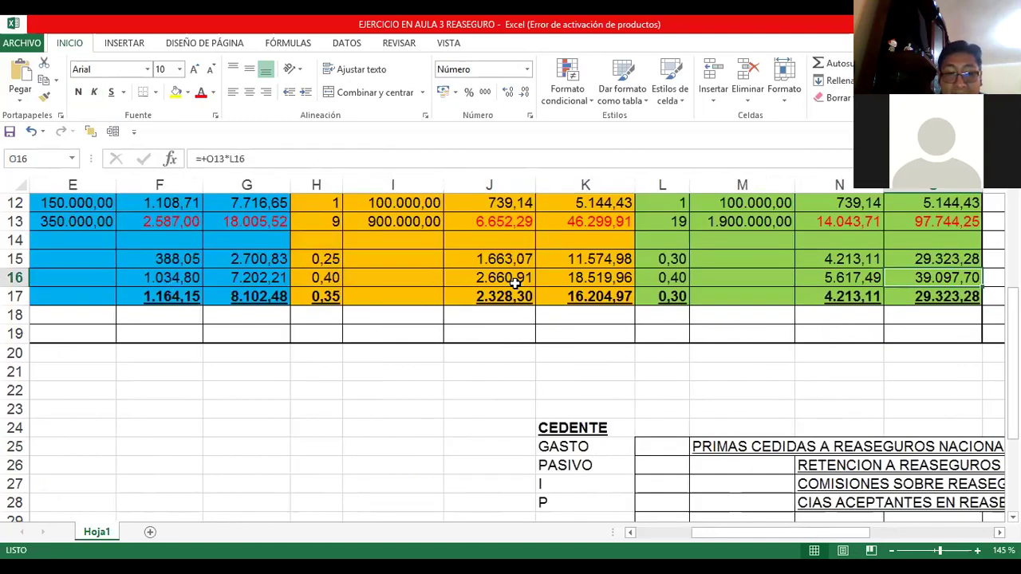
Replace the account type in K27, beside COMISIONES SOBRE REASEGUROS NACIONALES, with INGRESO.
key("Right")
key("Right")
key("Right")
key("Right")
key("Right")
key("Right")
key("Down")
key("Down")
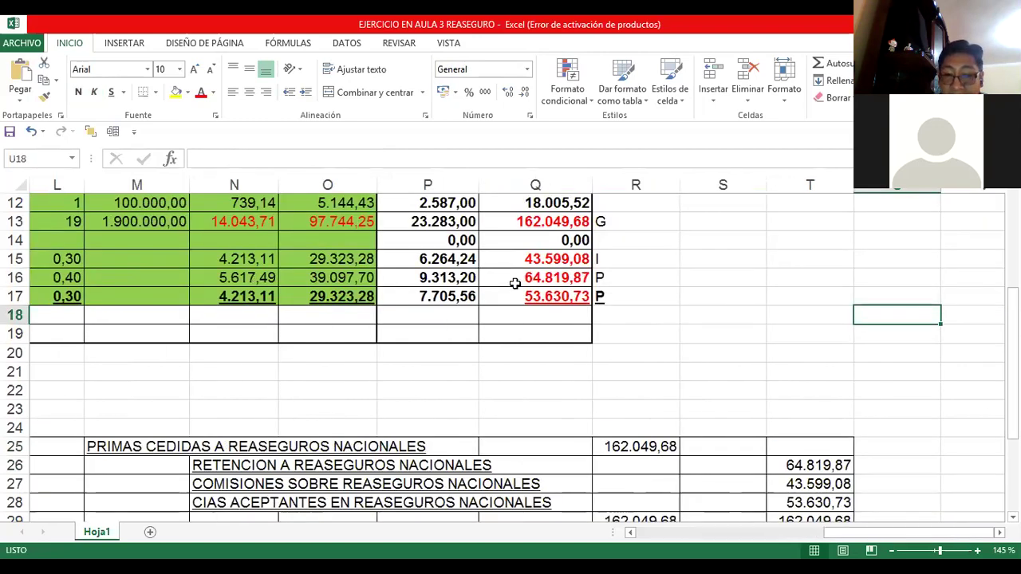
key("Down")
key("Down")
key("Down")
key("Down")
key("Down")
key("Left")
key("Left")
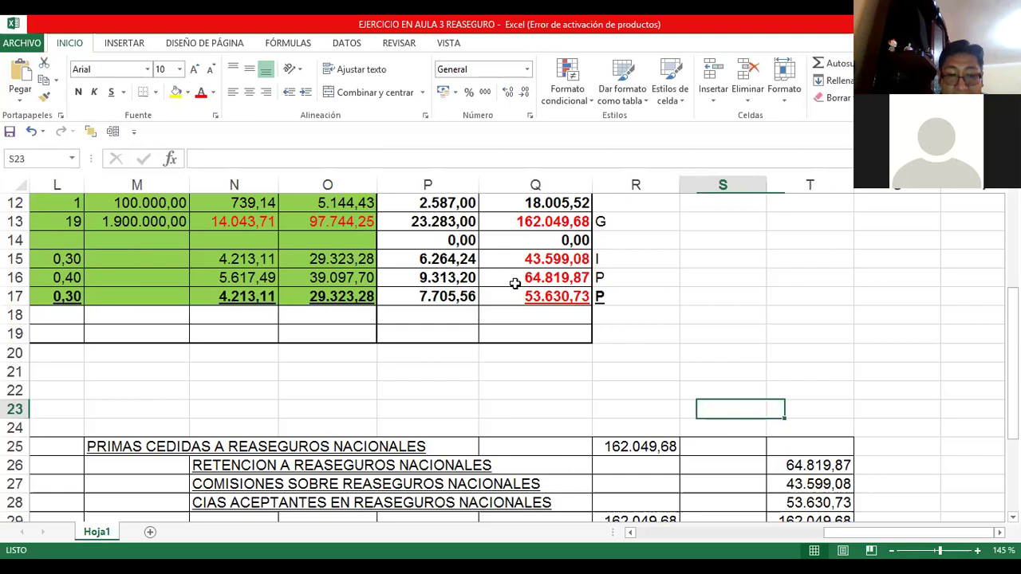
key("Down")
key("Down")
key("Left")
key("Left")
key("Left")
key("Left")
key("Left")
key("Down")
key("Left")
key("Left")
key("Left")
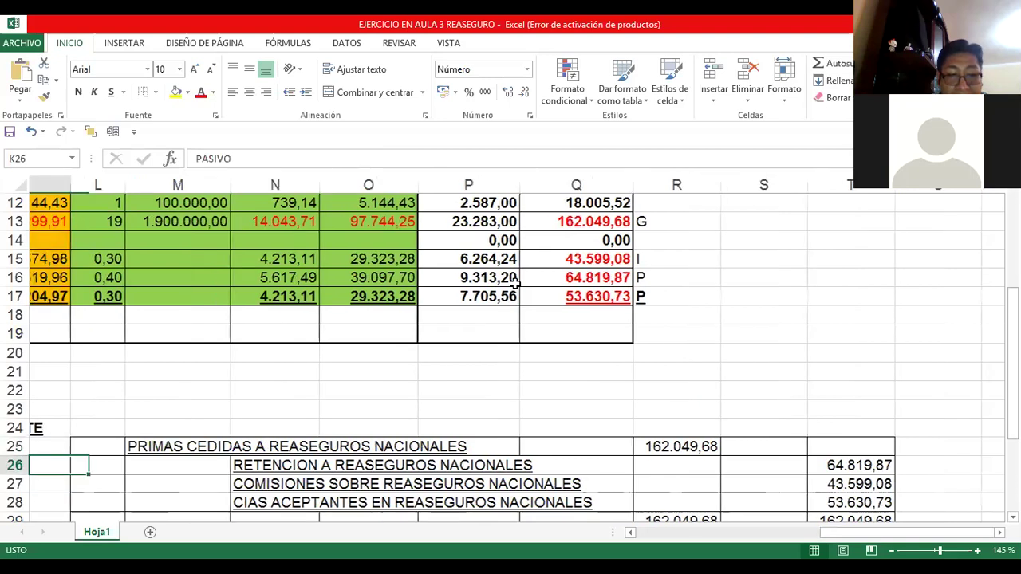
key("Down")
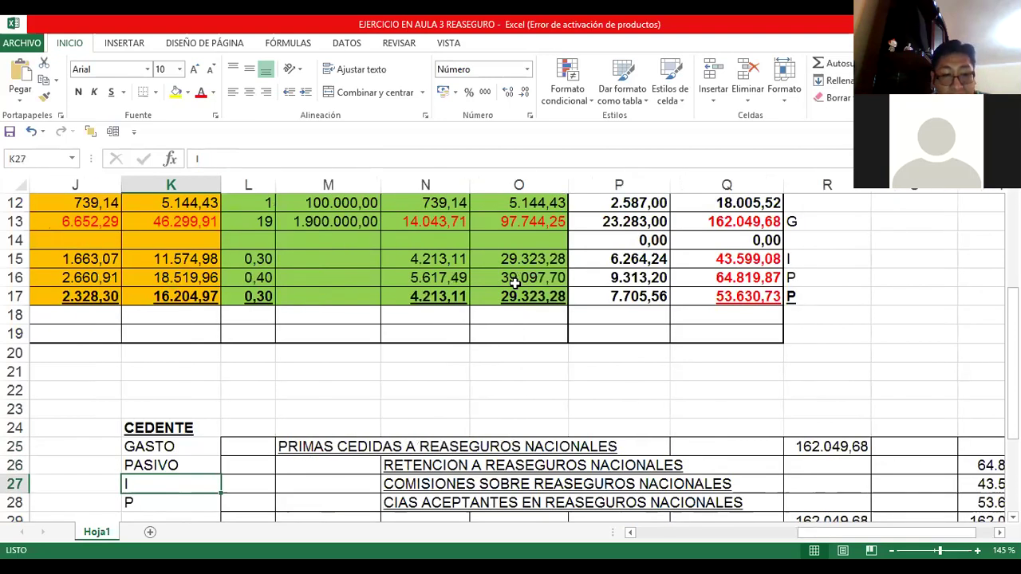
type("INGRESO")
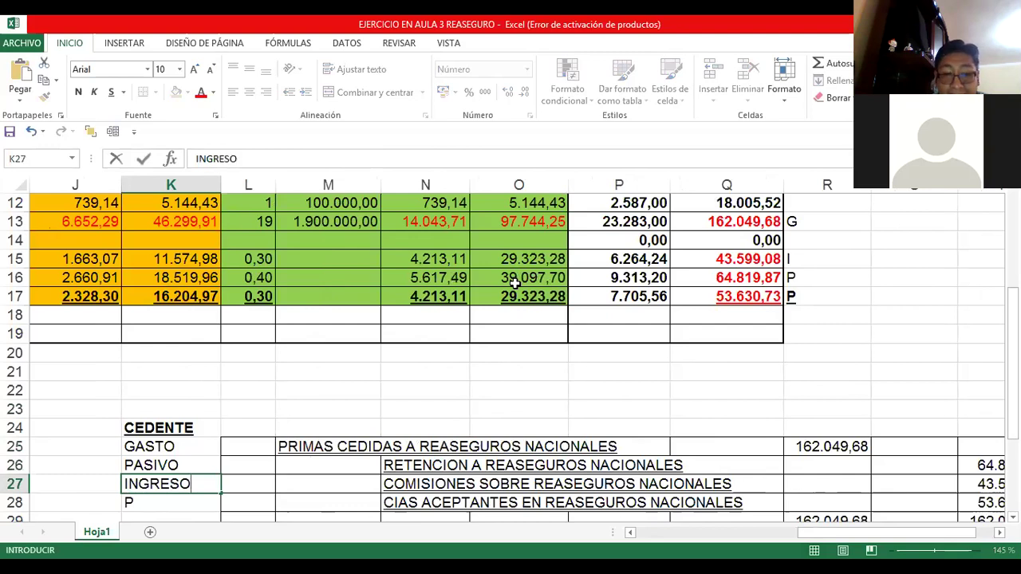
key("Up")
Trace the commission amounts in row 15 from the TOTAL PRIMAS columns back through the three coloured sections to column B.
key("Right")
key("Right")
key("Right")
key("Right")
key("Up")
key("Up")
key("Up")
key("Up")
key("Up")
key("Up")
key("Right")
key("Right")
key("Right")
key("Right")
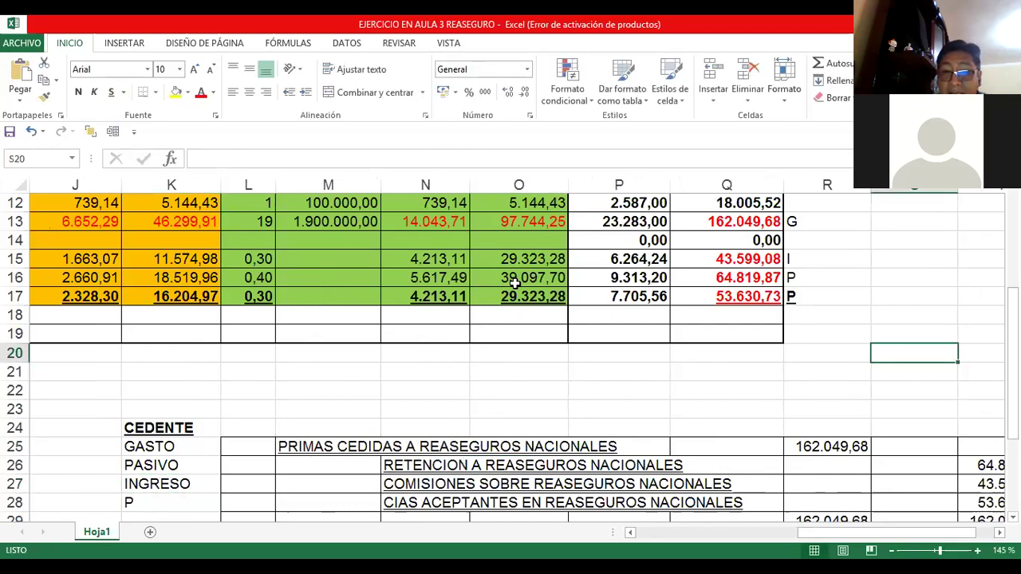
key("Up")
key("Up")
key("Up")
key("Up")
key("Up")
key("Left")
key("Left")
key("Left")
key("Left")
key("Left")
key("Left")
key("Left")
key("Left")
key("Left")
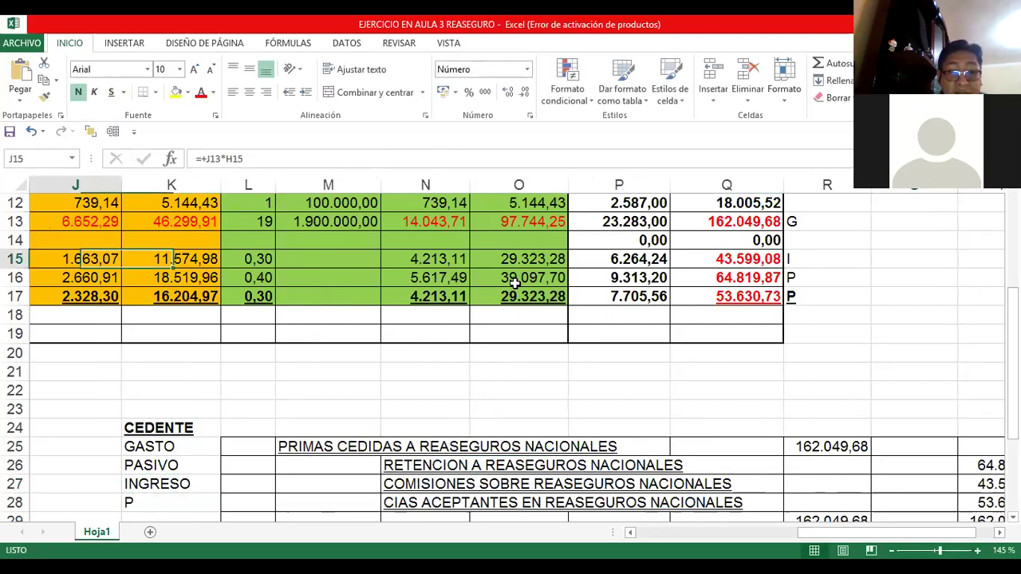
key("Left")
key("Left")
key("Left")
key("Left")
key("Left")
key("Left")
key("Left")
key("Left")
Review the row 15 commission amounts from the blue section forward to the TOTAL PRIMAS Bs amount in Q15.
key("Right")
key("Right")
key("Right")
key("Right")
key("Right")
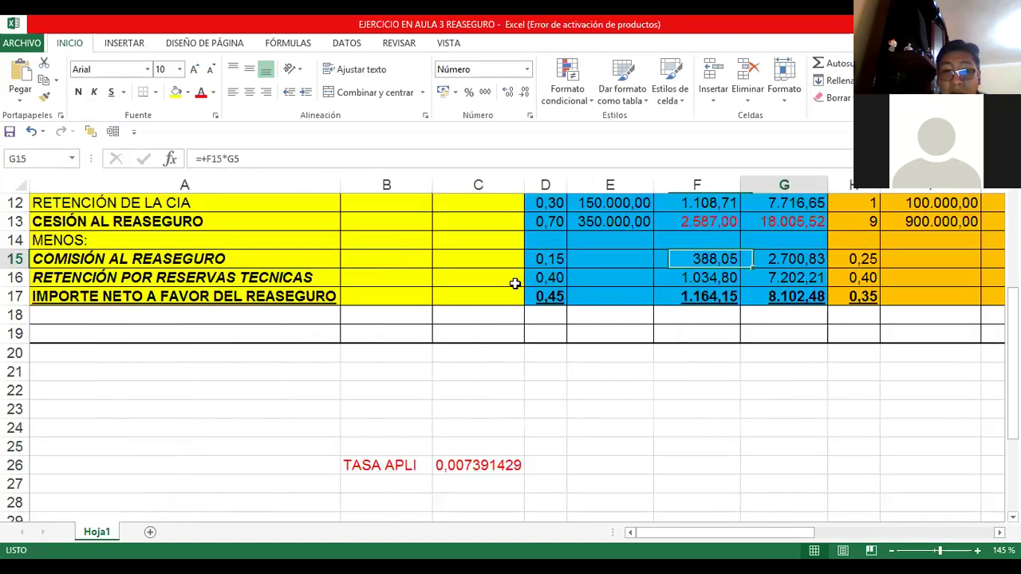
key("Right")
key("Right")
key("Right")
key("Right")
key("Right")
key("Right")
key("Right")
key("Right")
key("Right")
key("Right")
key("Right")
key("Right")
key("Left")
key("Left")
Examine the COMISIONES SOBRE REASEGUROS NACIONALES line across row 27 to the amount formula in T27.
key("Down")
key("Down")
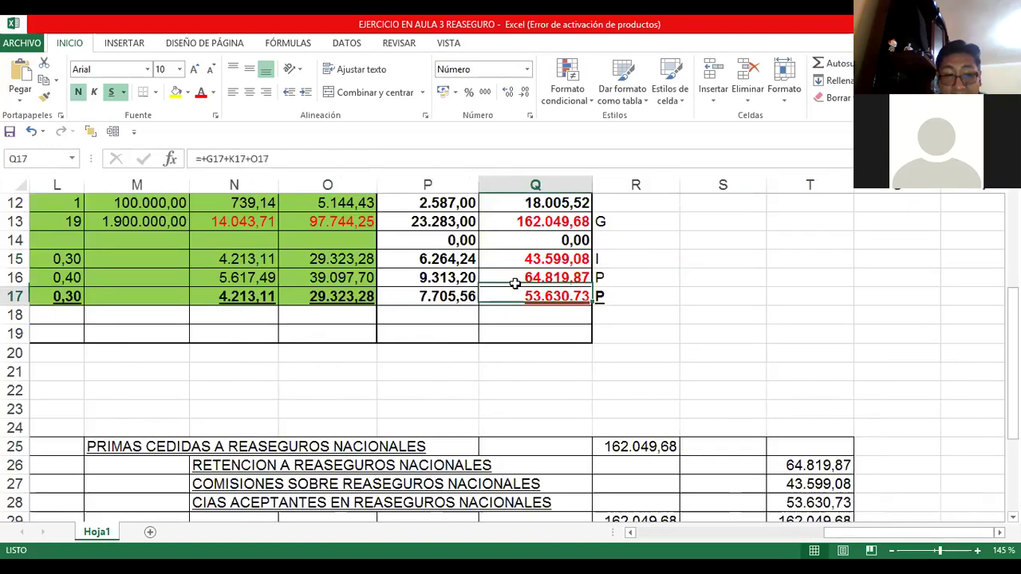
key("Down")
key("Down")
key("Down")
key("Down")
key("Down")
key("Down")
key("Down")
key("Down")
key("Down")
key("Down")
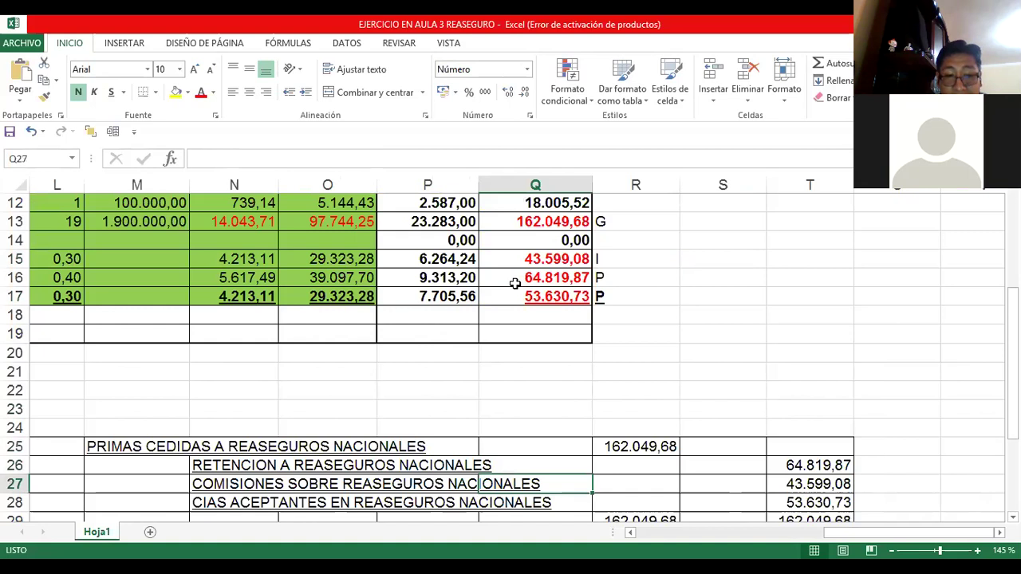
key("Left")
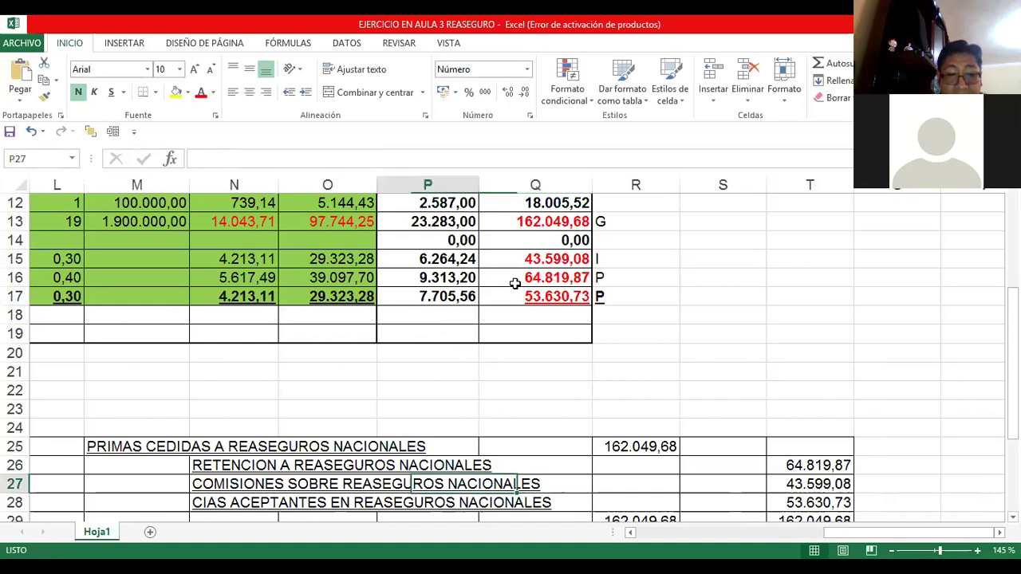
key("Left")
key("Left")
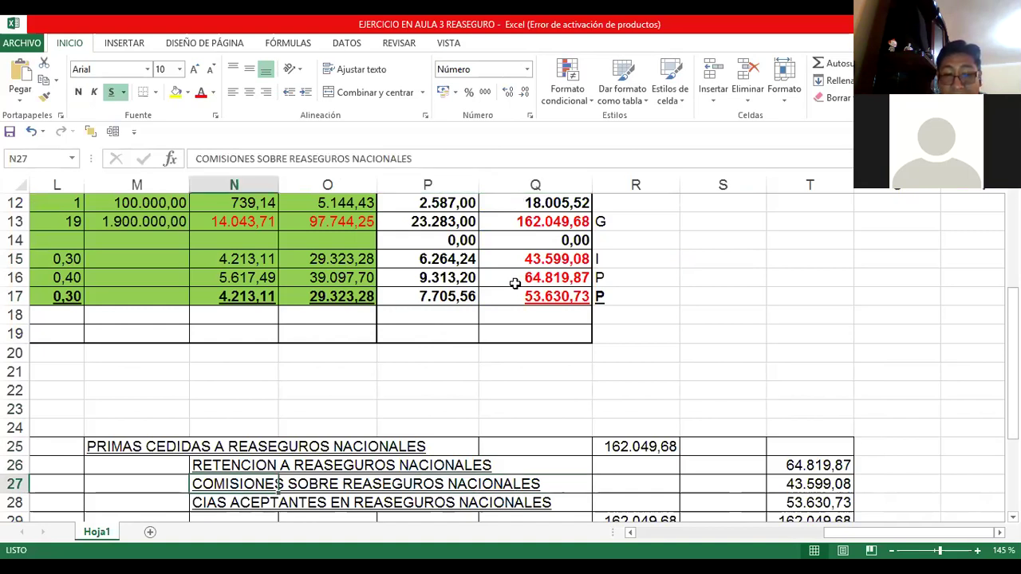
key("ctrl+Right")
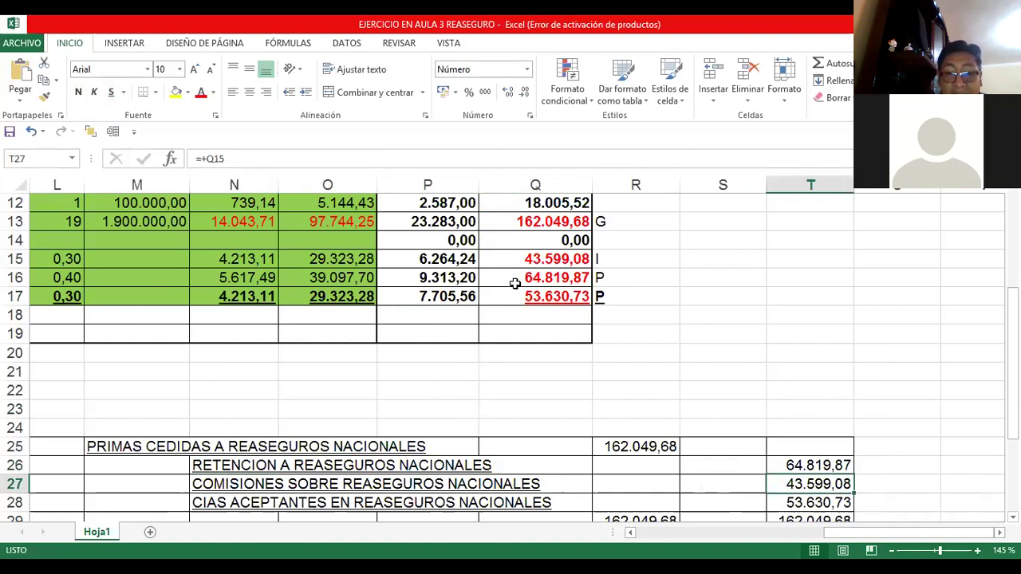
Replace the account type in K28, beside CIAS ACEPTANTES EN REASEGUROS NACIONALES, with PASIVO.
key("Down")
key("Left")
key("Left")
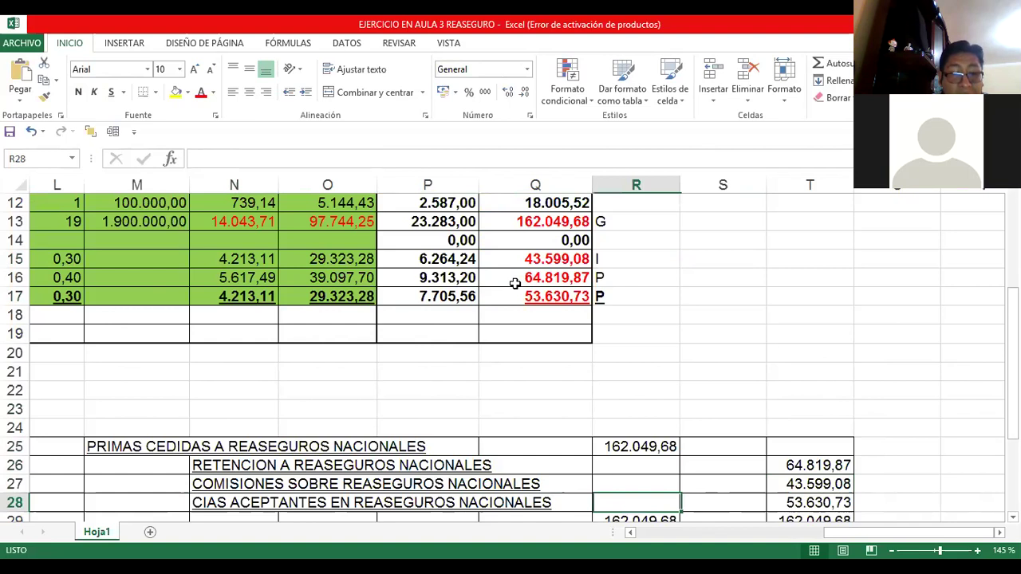
key("ctrl+Left")
key("ctrl+Left")
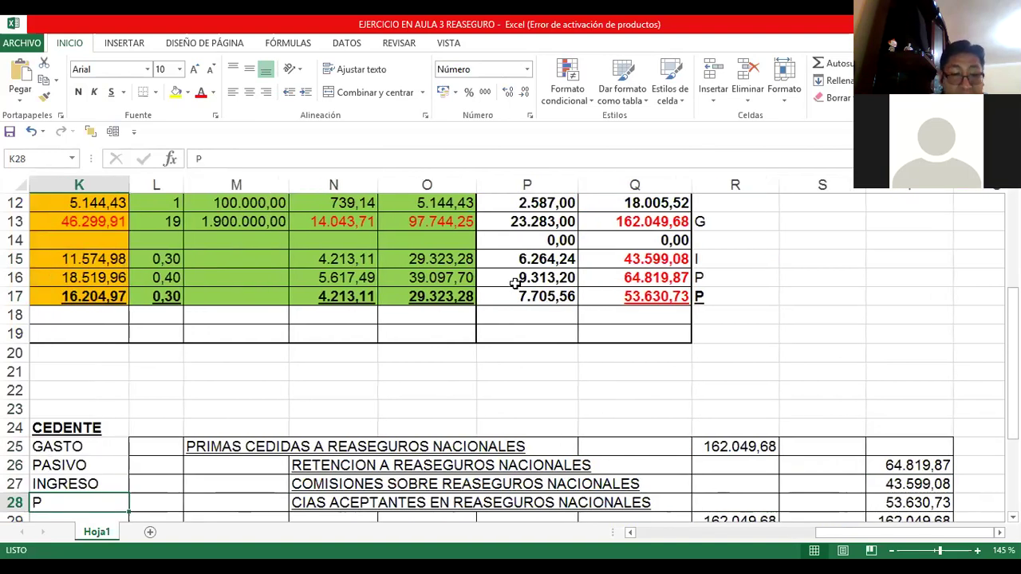
type("PAS")
key("Right")
Set the font colour of the CIAS ACEPTANTES EN REASEGUROS NACIONALES amount in T28 to red.
key("Right")
key("Right")
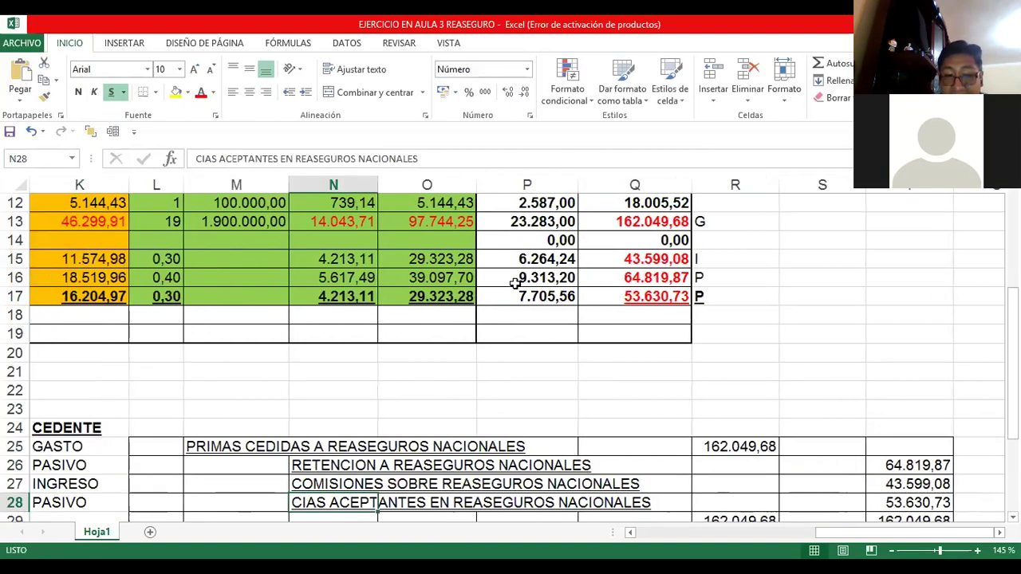
key("Right")
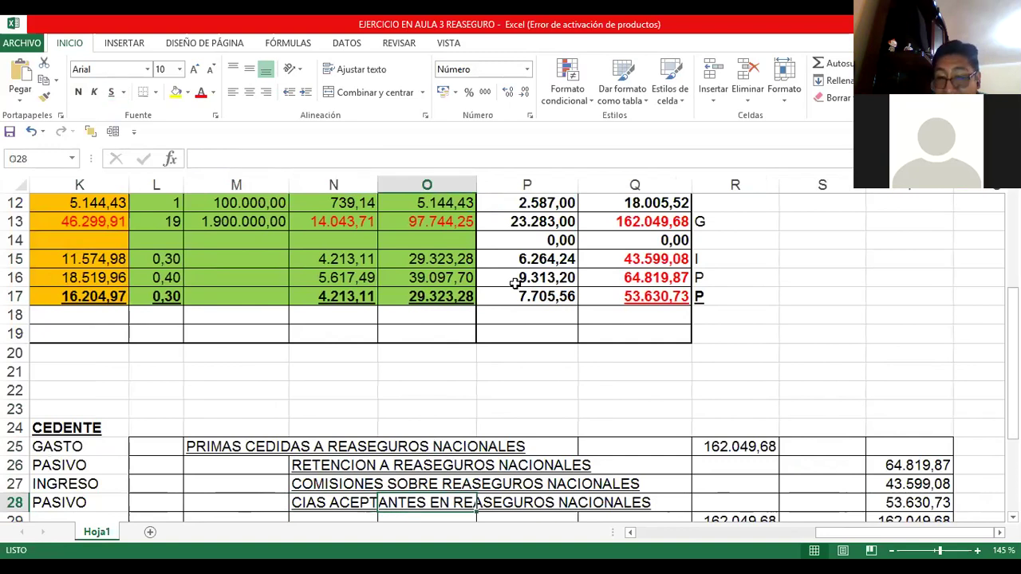
key("Right")
key("Right")
key("Right")
key("Right")
key("Right")
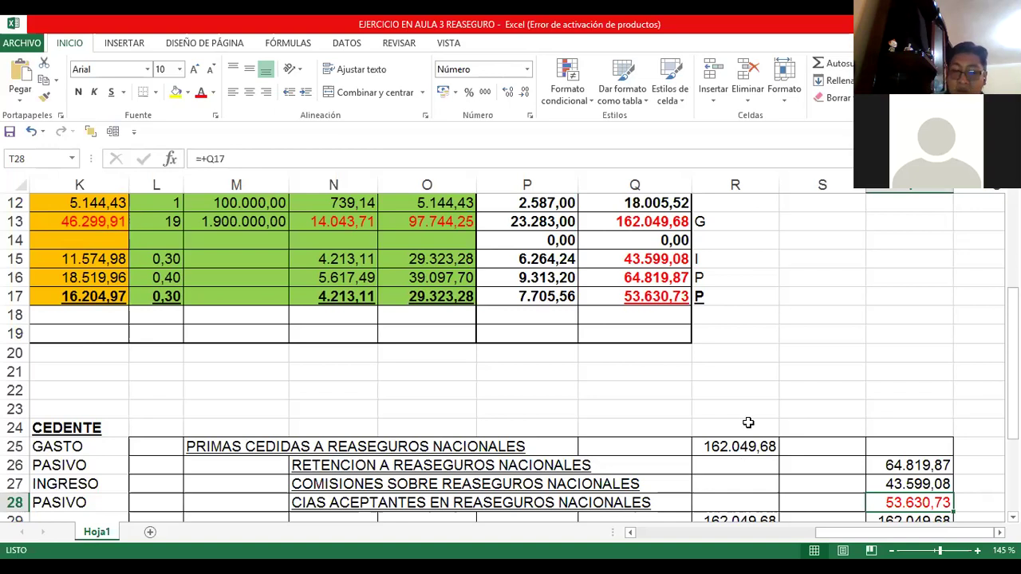
Trace the amount in T28 to its source in Q17 and check it against the TOTAL PRIMAS block.
key("ctrl+bracketleft")
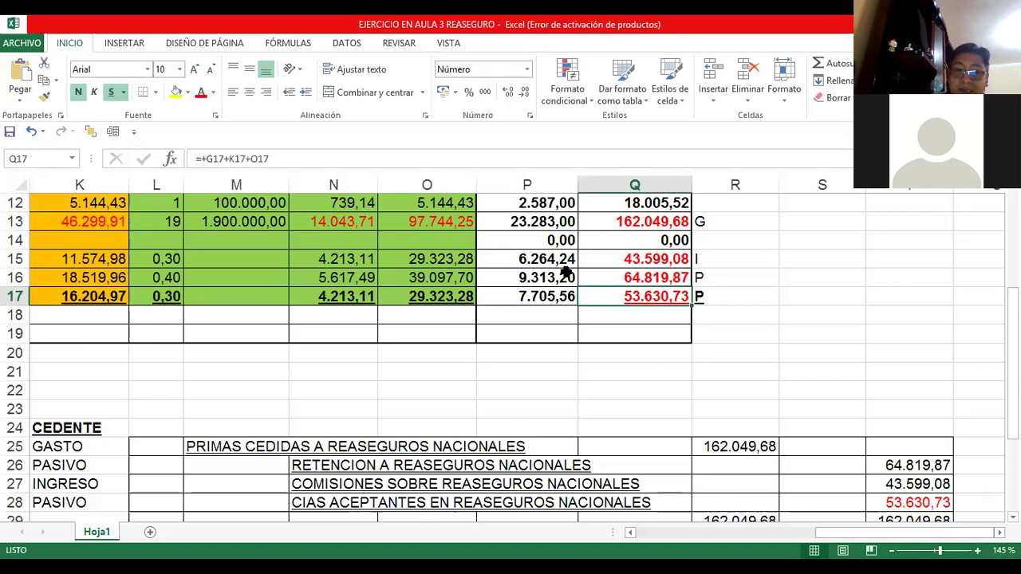
scroll(414, 293, "up", 3)
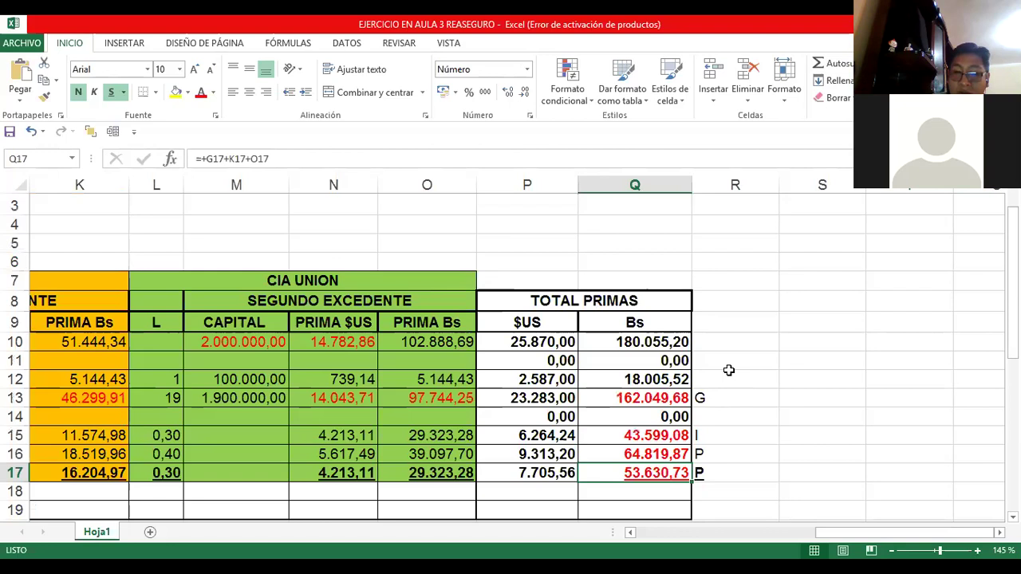
scroll(729, 370, "down", 3)
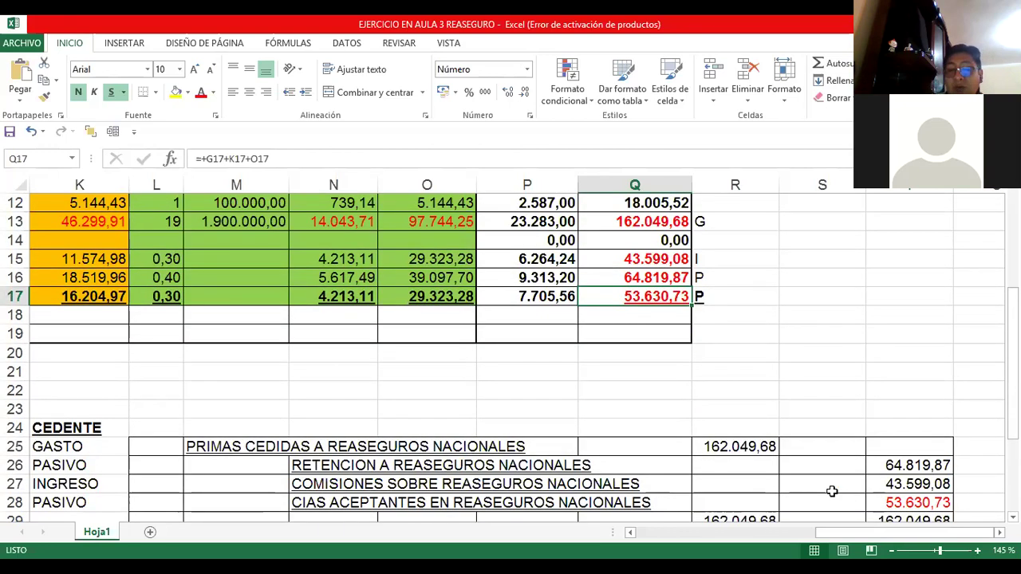
left_click(528, 461)
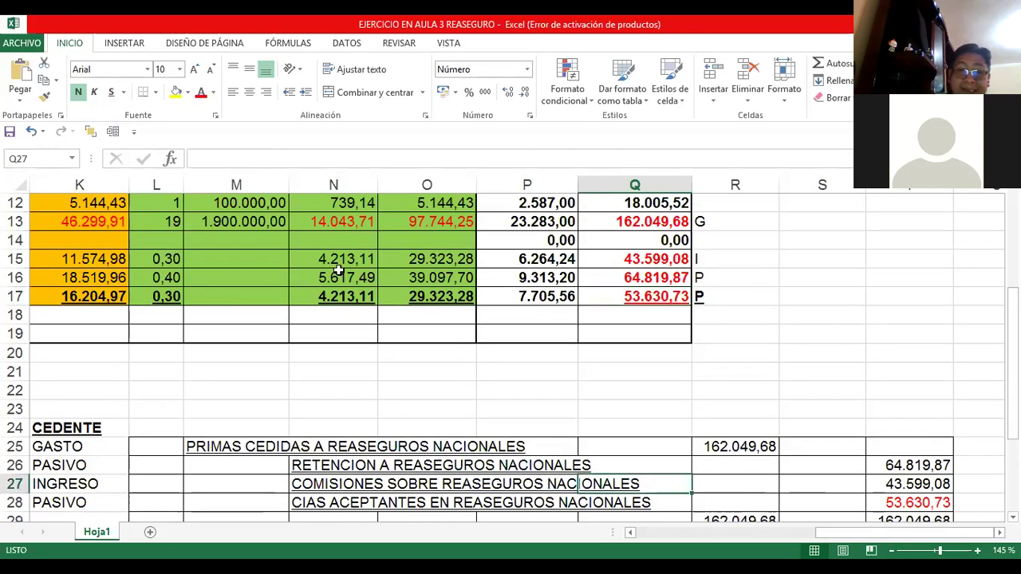
Compare the CIA UNION headings in row 7 above CUOTA PARTE, PRIMER EXCEDENTE and SEGUNDO EXCEDENTE.
scroll(283, 221, "up", 2)
left_click(284, 221)
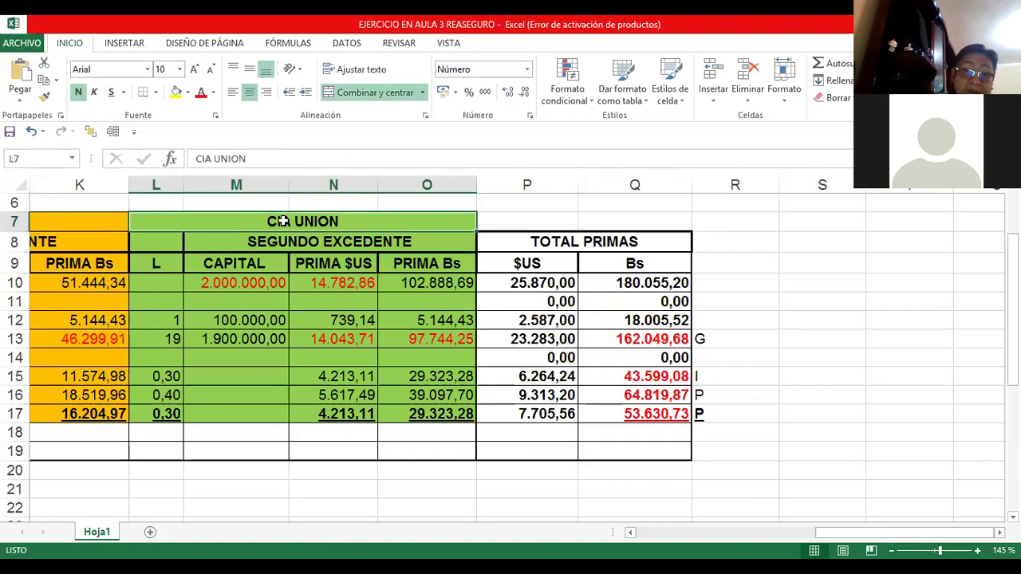
key("Left")
key("Left")
key("Left")
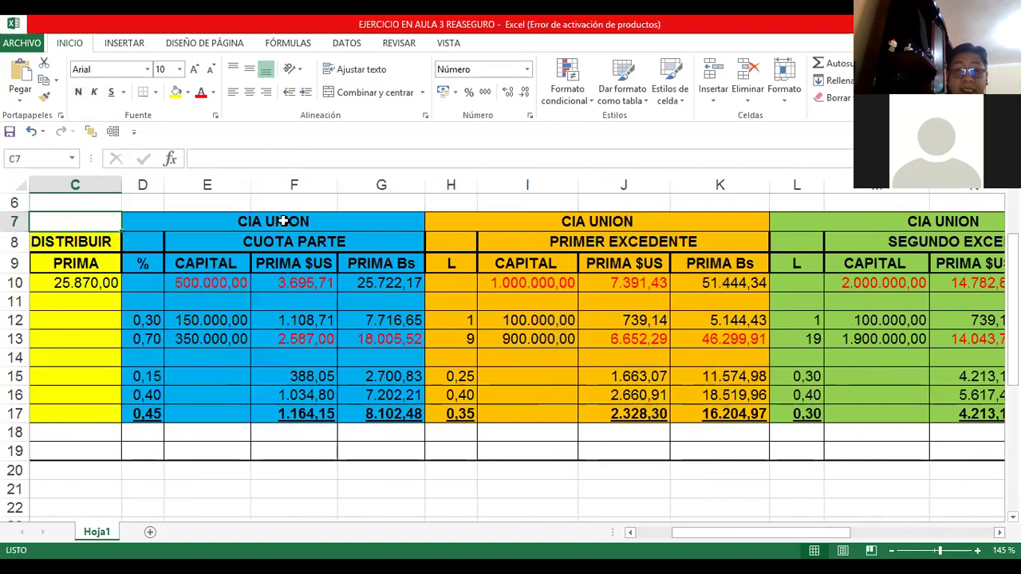
key("Right")
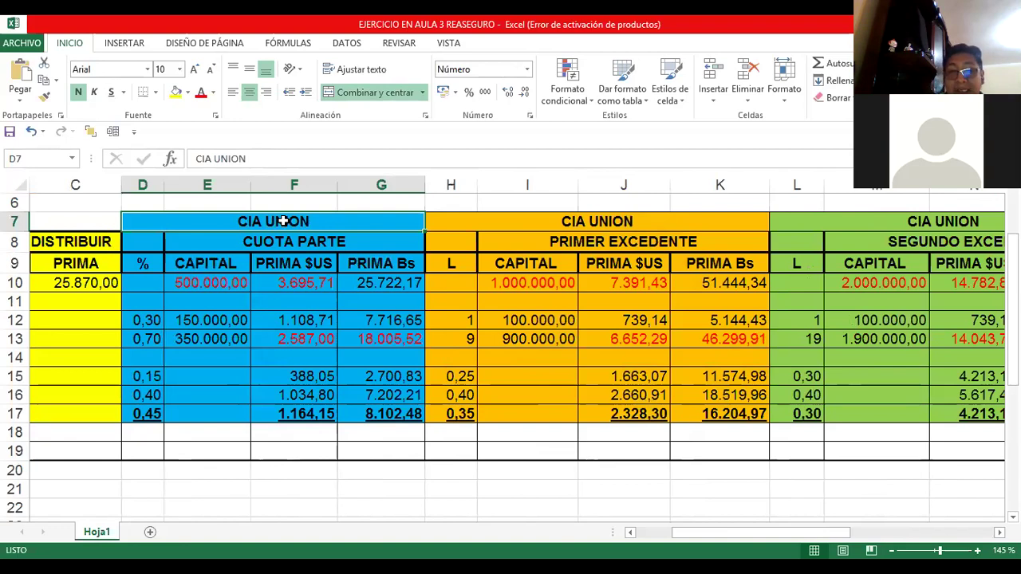
key("Right")
key("Right")
key("Left")
key("Left")
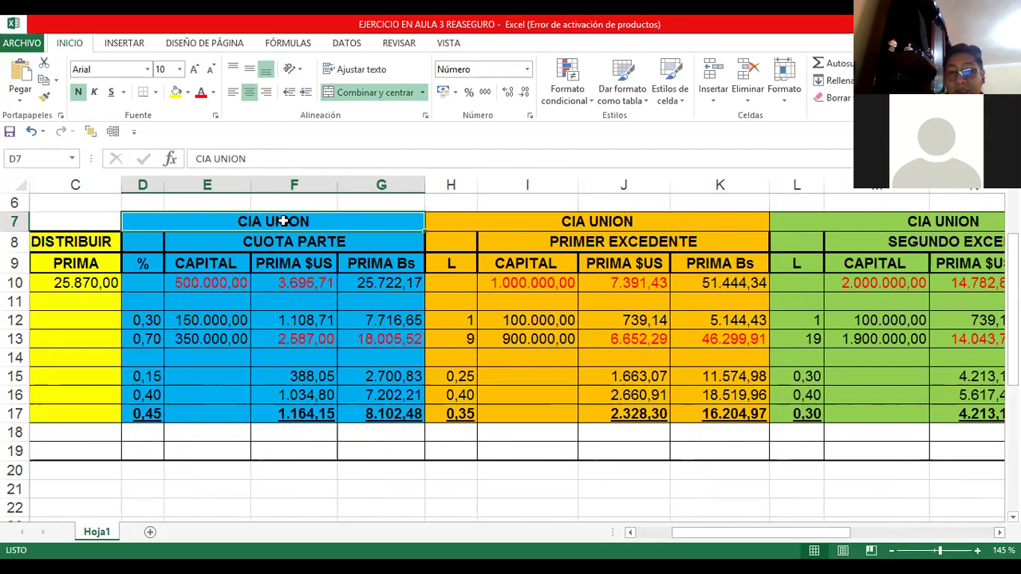
key("Right")
key("Right")
key("Right")
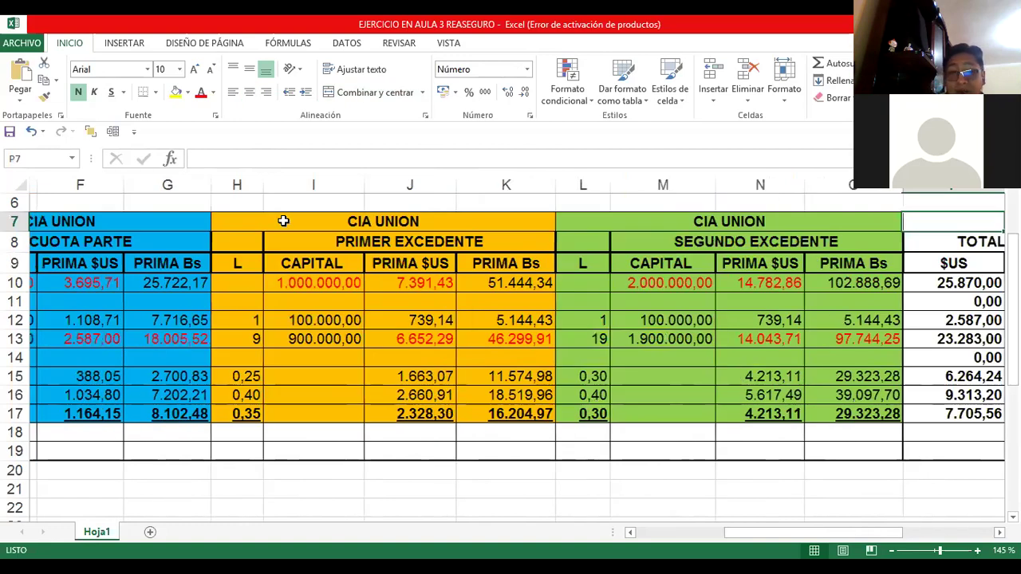
key("Left")
key("Left")
key("Left")
scroll(283, 221, "left", 2)
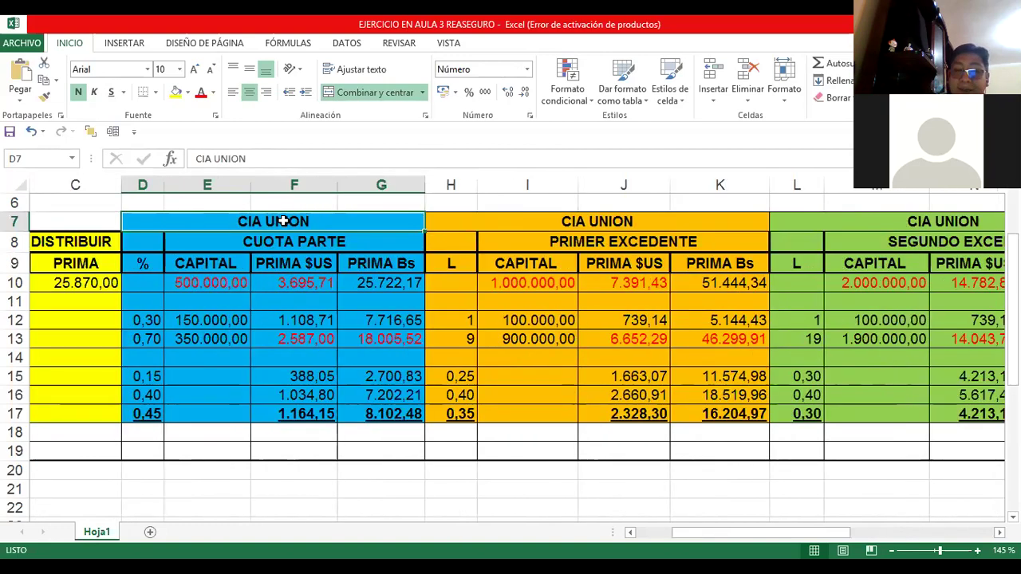
key("Right")
key("Right")
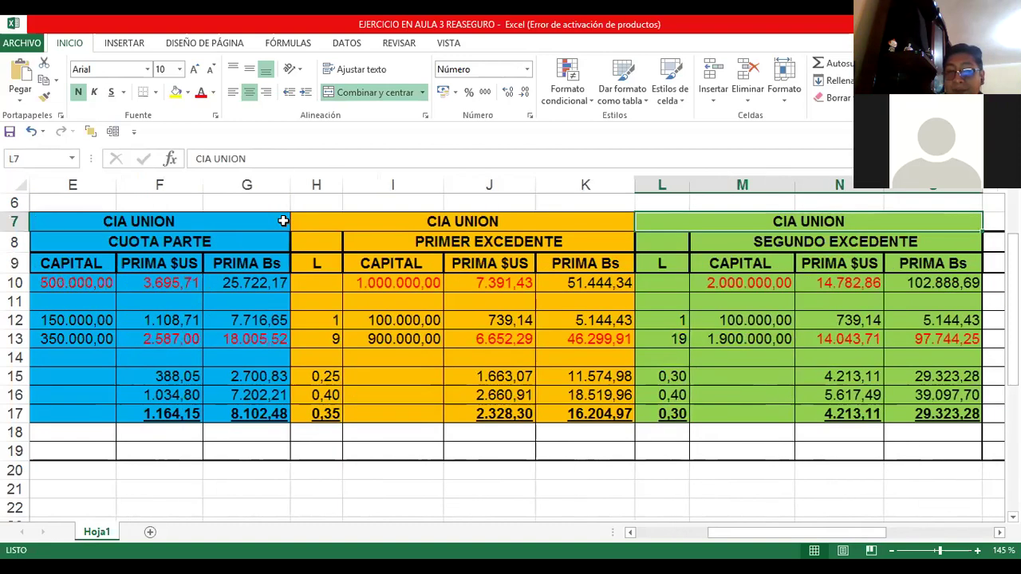
scroll(284, 221, "right", 1)
key("Right")
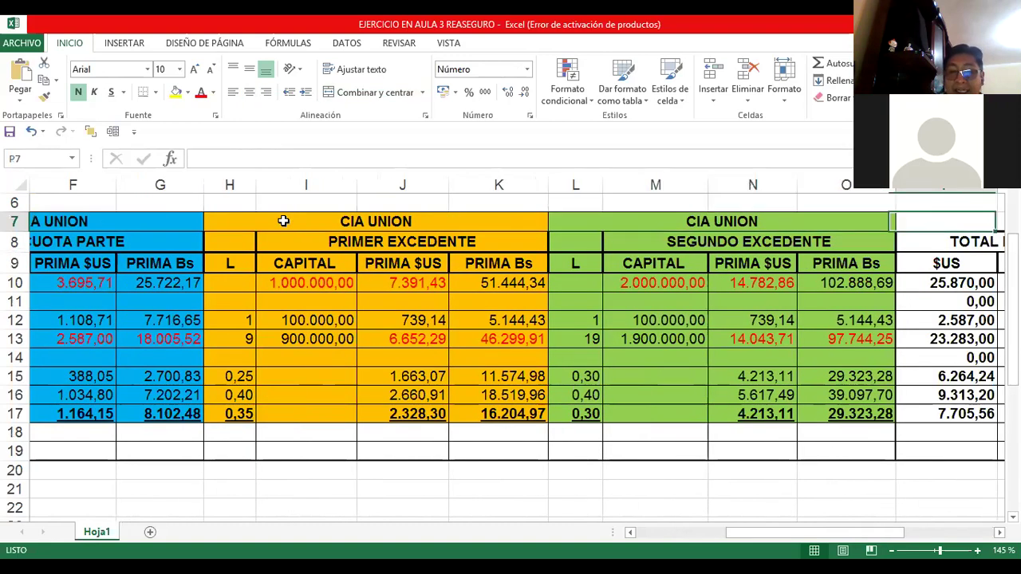
Follow the TOTAL PRIMAS Bs column down to the ceding entry and inspect the CIAS ACEPTANTES amount formula in T28.
key("Right")
key("Down")
key("Down")
key("Down")
key("Down")
key("Down")
key("Down")
key("Down")
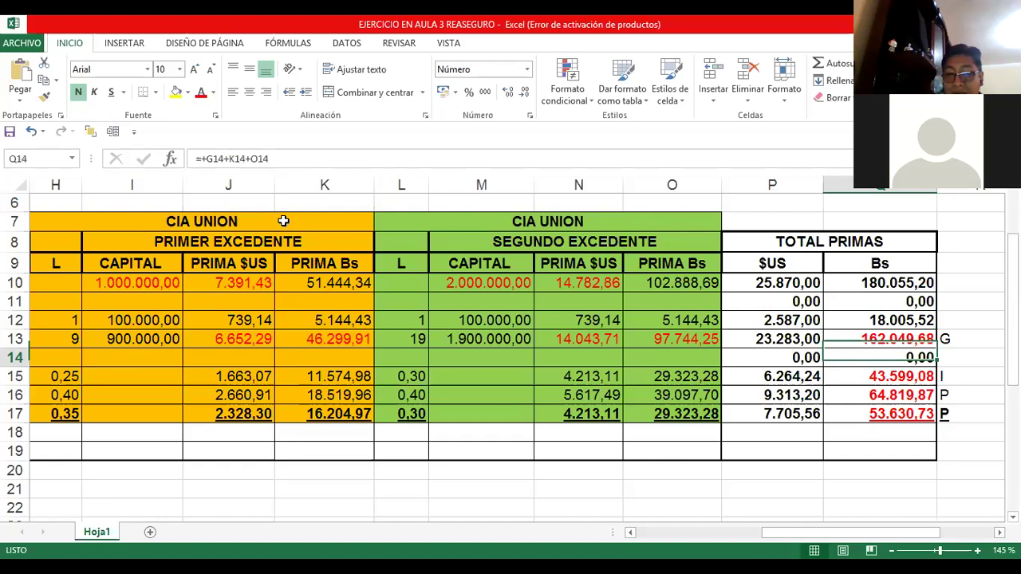
key("Down")
key("Down")
key("Down")
key("Down")
key("Down")
key("Down")
key("Down")
key("Down")
key("Down")
key("Down")
key("Down")
key("Down")
key("Down")
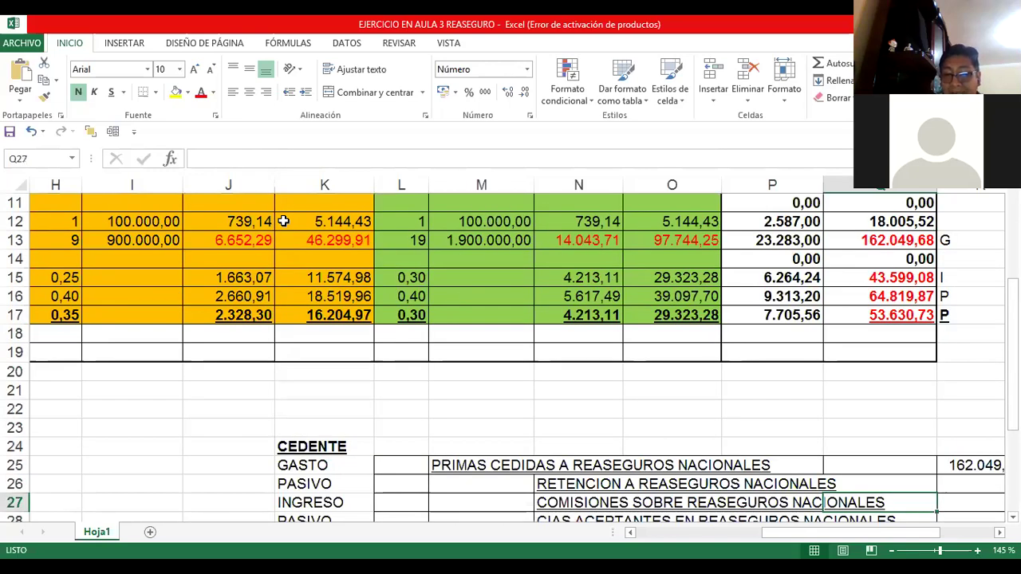
key("Down")
key("Right")
key("Right")
key("Right")
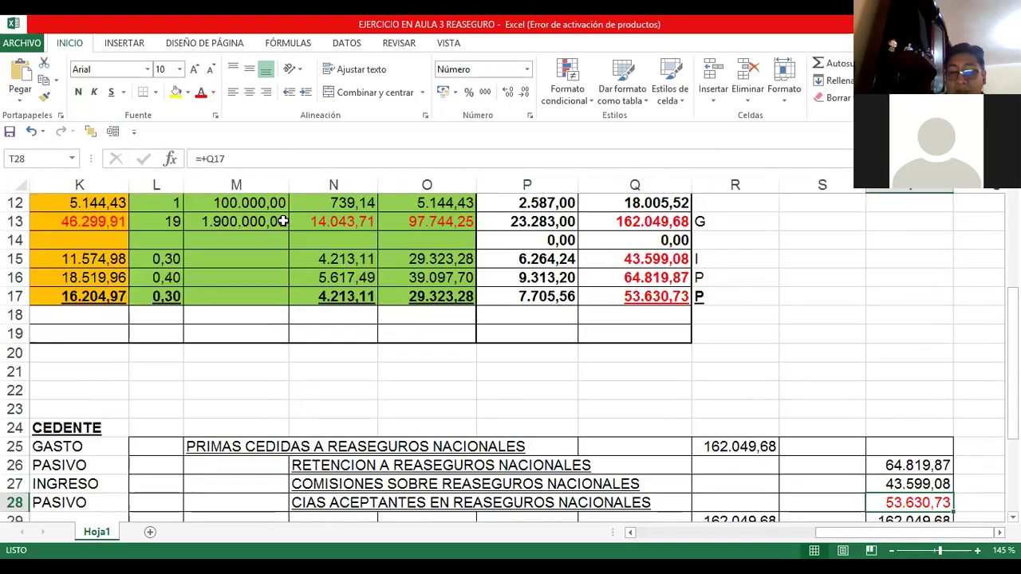
Examine the ceding entry's totals in row 29, including the debit total formula in R29.
key("Left")
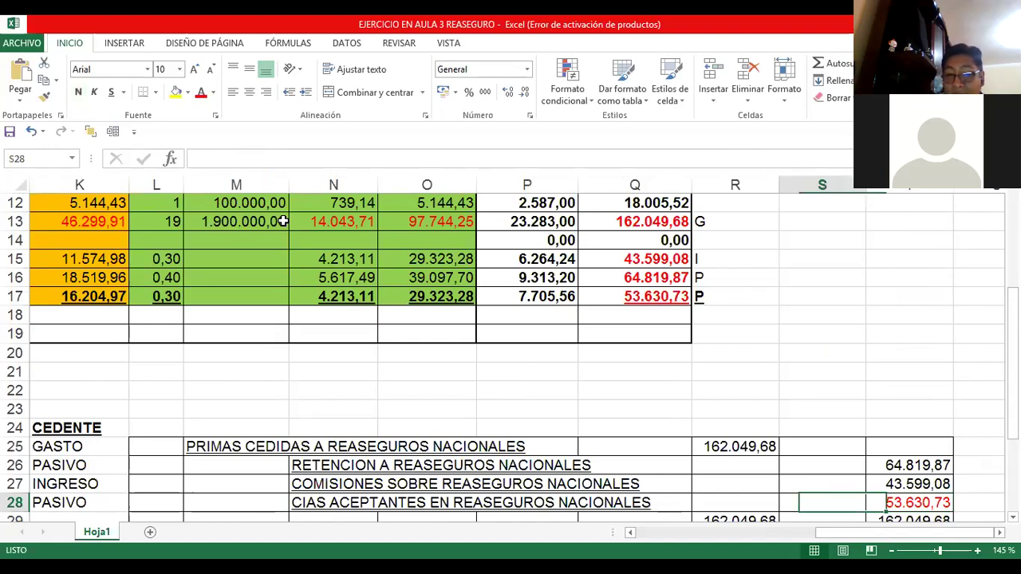
key("Down")
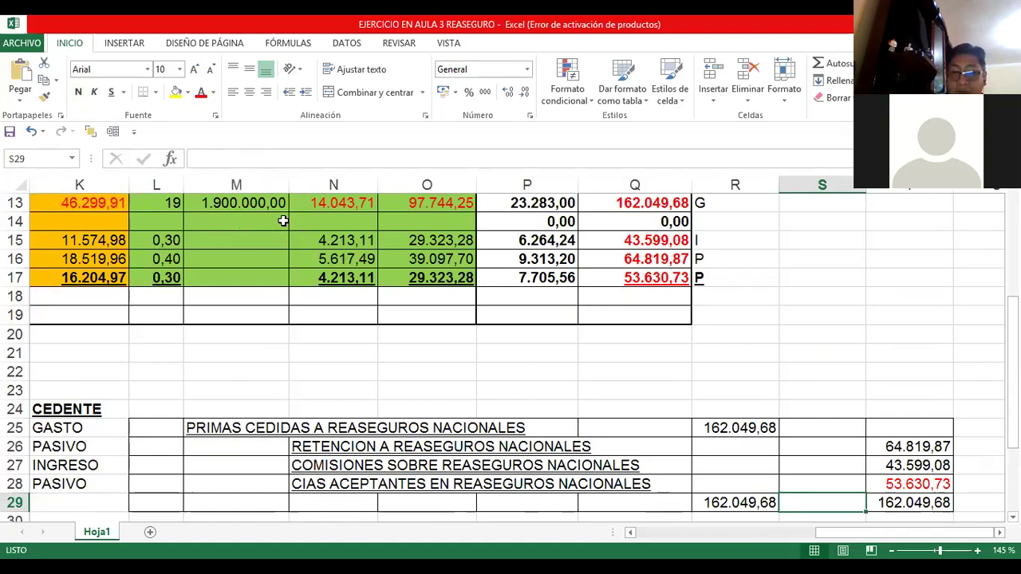
key("Left")
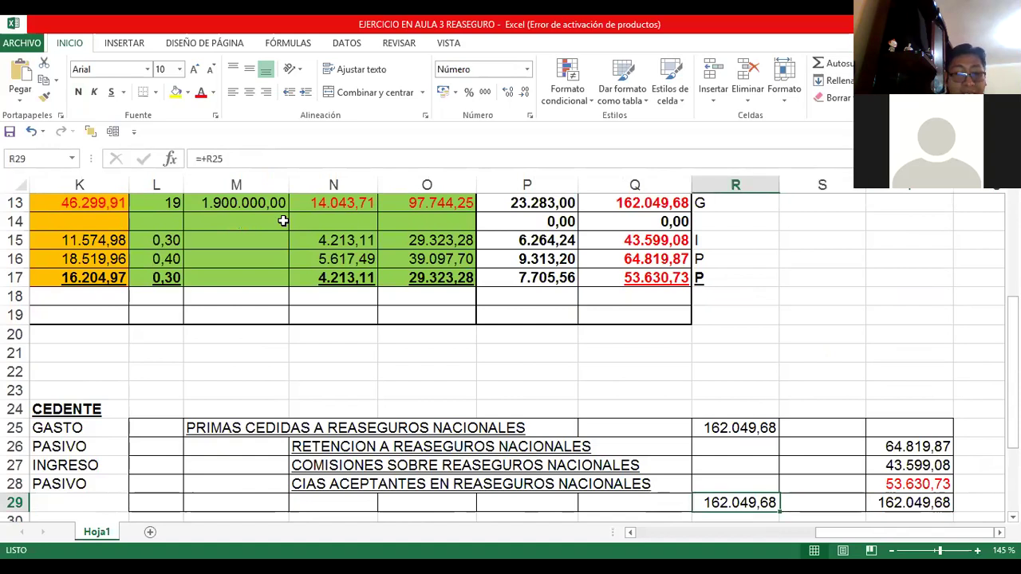
key("Left")
key("Left")
key("Left")
key("Left")
key("Left")
key("Left")
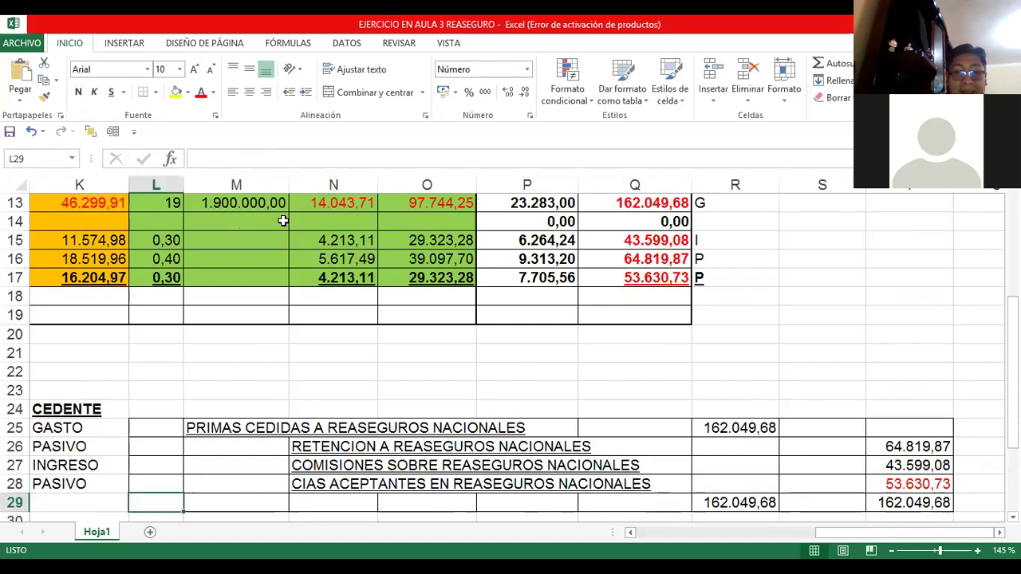
Examine the ACEPTANTE entry below the ceding company's entry, with its accounts in rows 32 to 35.
key("Down")
key("Down")
key("Down")
key("Down")
key("Down")
key("Down")
key("Down")
key("Down")
key("Down")
key("Down")
key("Down")
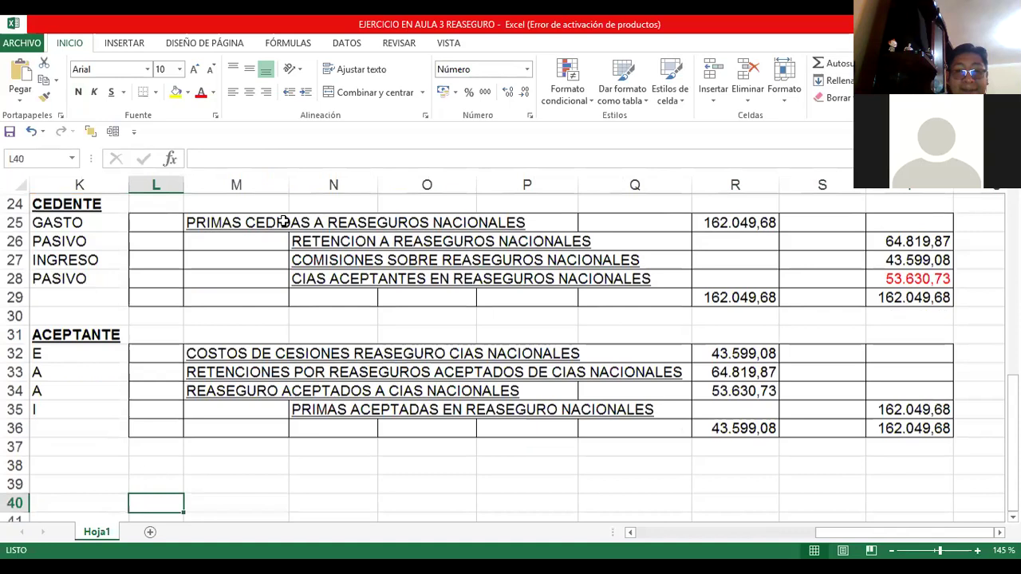
Label the COSTOS DE CESIONES REASEGURO account in the ACEPTANTE entry as GASTO in K32.
scroll(284, 222, "down", 1)
key("Up")
key("Up")
key("Up")
key("Up")
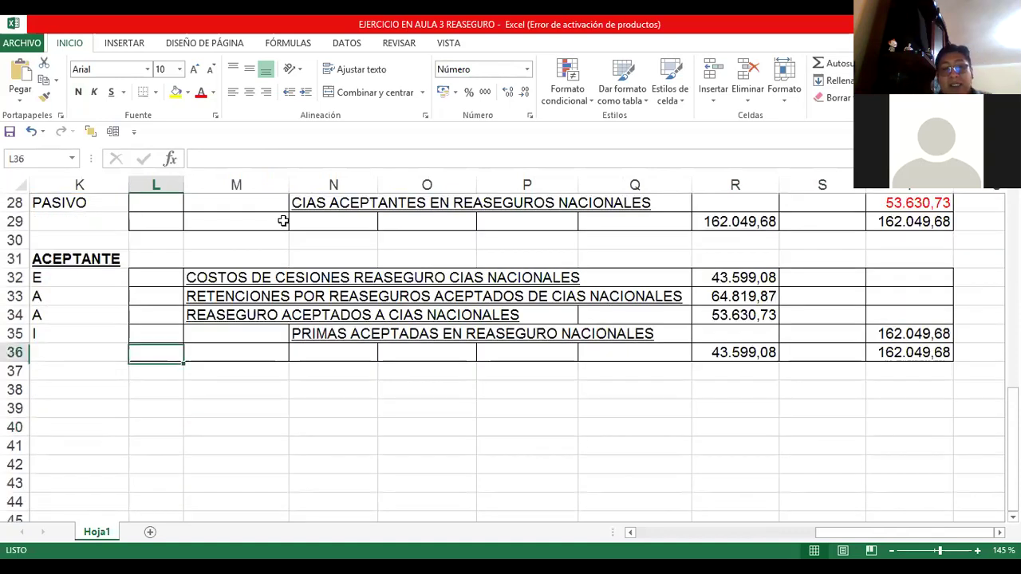
key("Up")
key("Up")
key("Up")
key("Right")
key("Right")
key("Right")
key("Up")
key("Left")
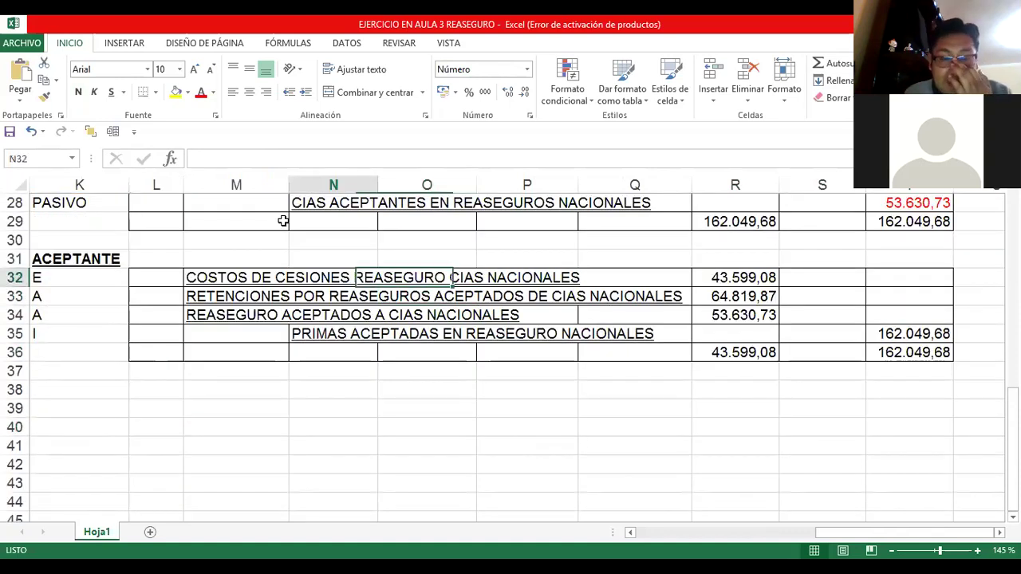
key("Up")
key("Down")
key("Left")
key("Left")
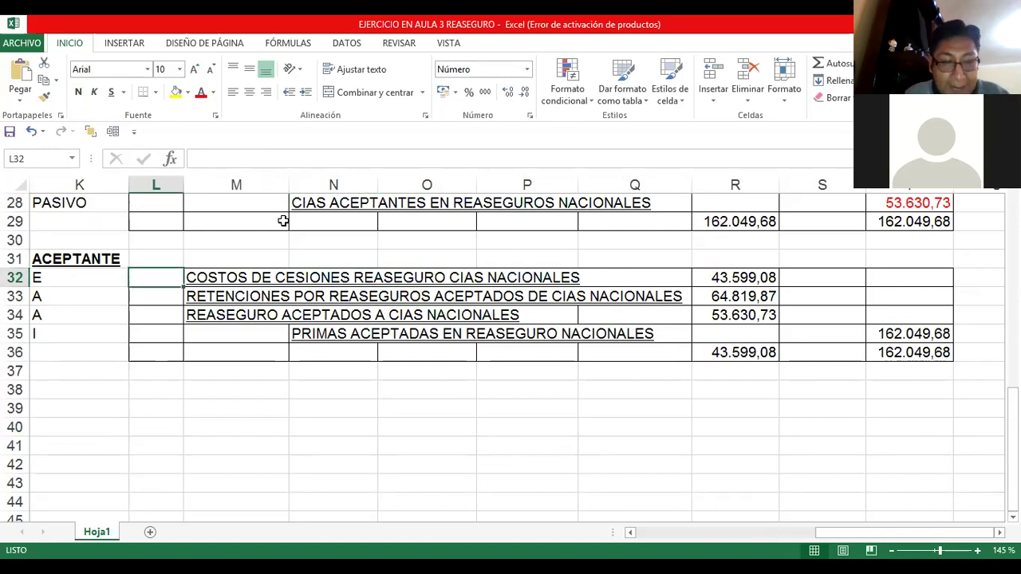
key("Left")
type("GASTO")
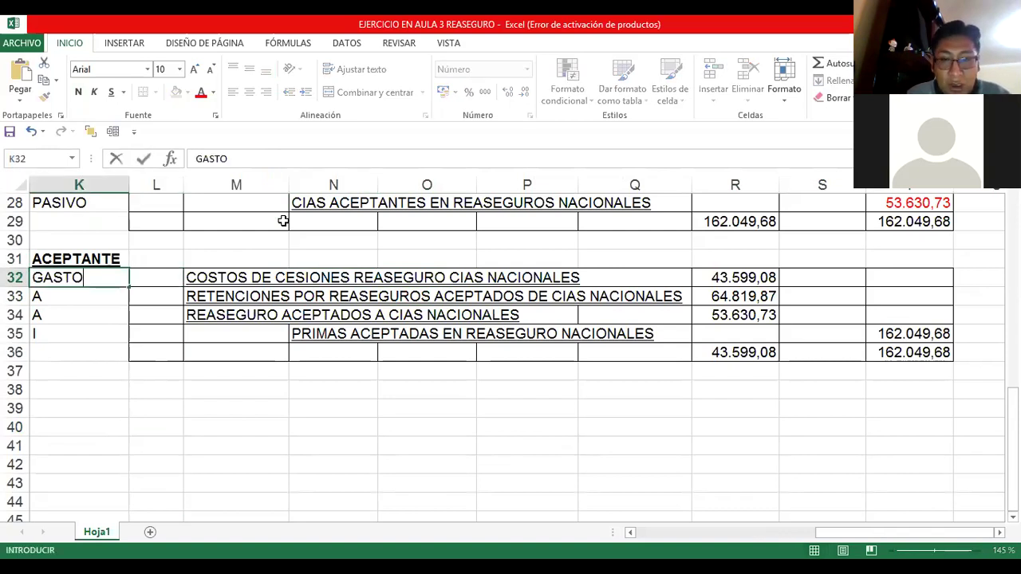
key("ctrl+Return")
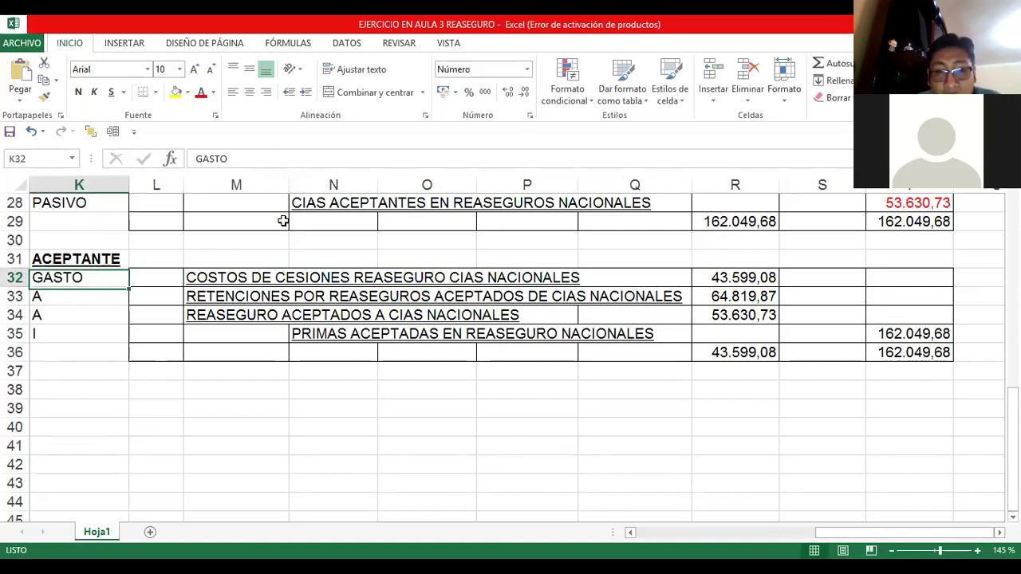
Trace the COSTOS DE CESIONES debit in row 32 to the commission total in Q15 and return to the account in M32.
key("Right")
key("Right")
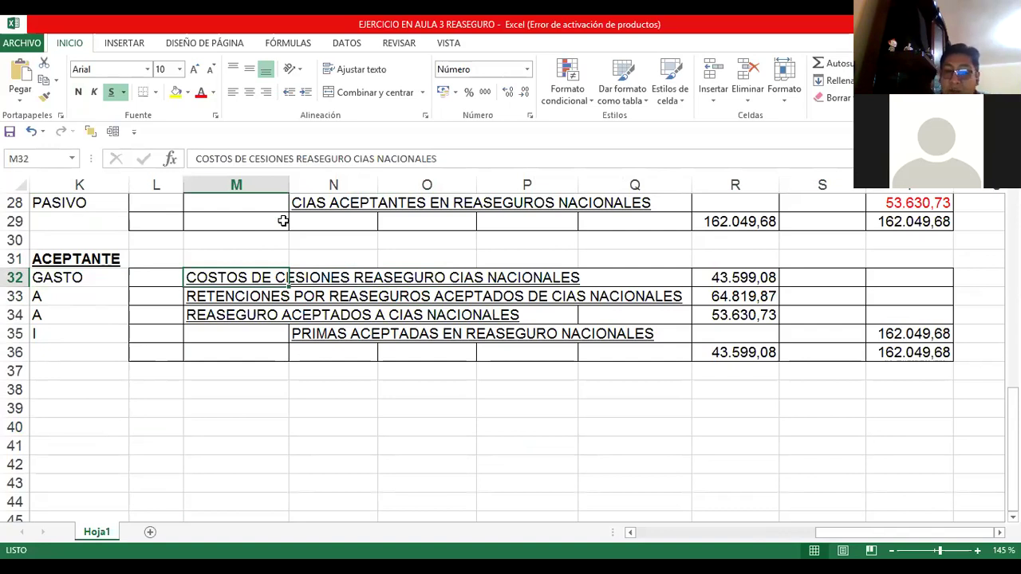
key("Right")
key("Right")
key("Right")
key("Right")
key("Right")
key("Right")
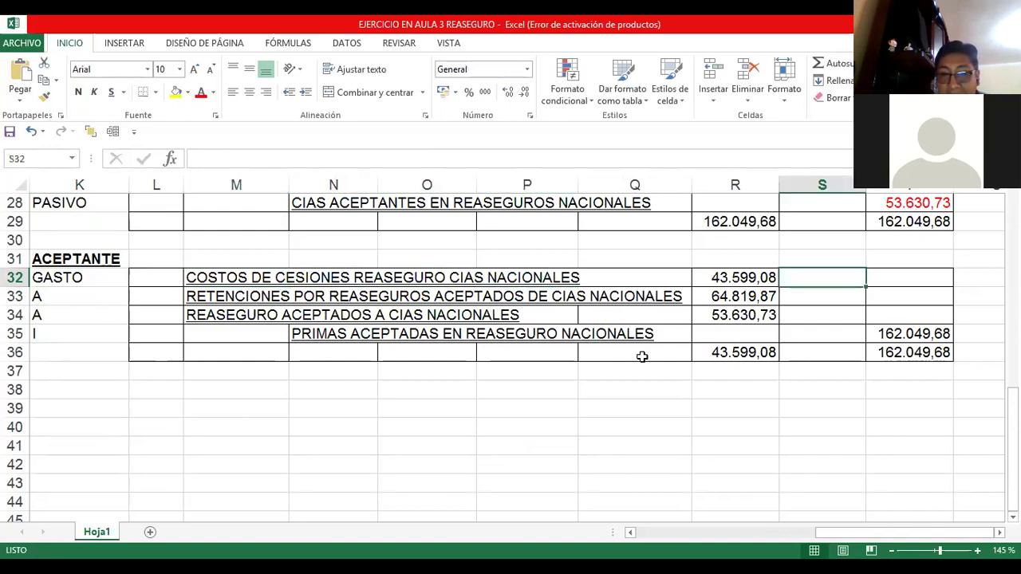
scroll(643, 357, "up", 5)
left_click(653, 239)
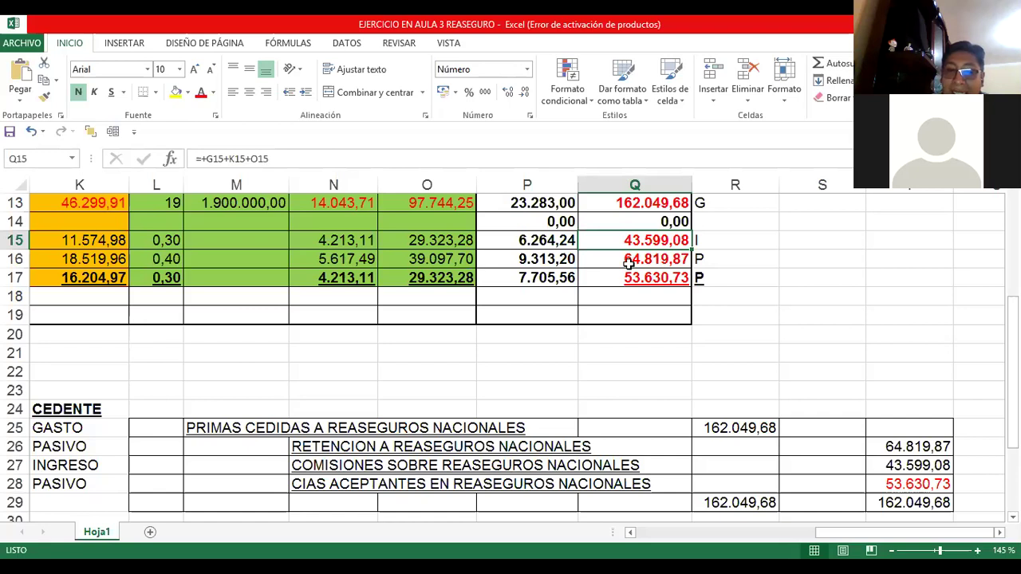
scroll(253, 375, "down", 3)
left_click(227, 397)
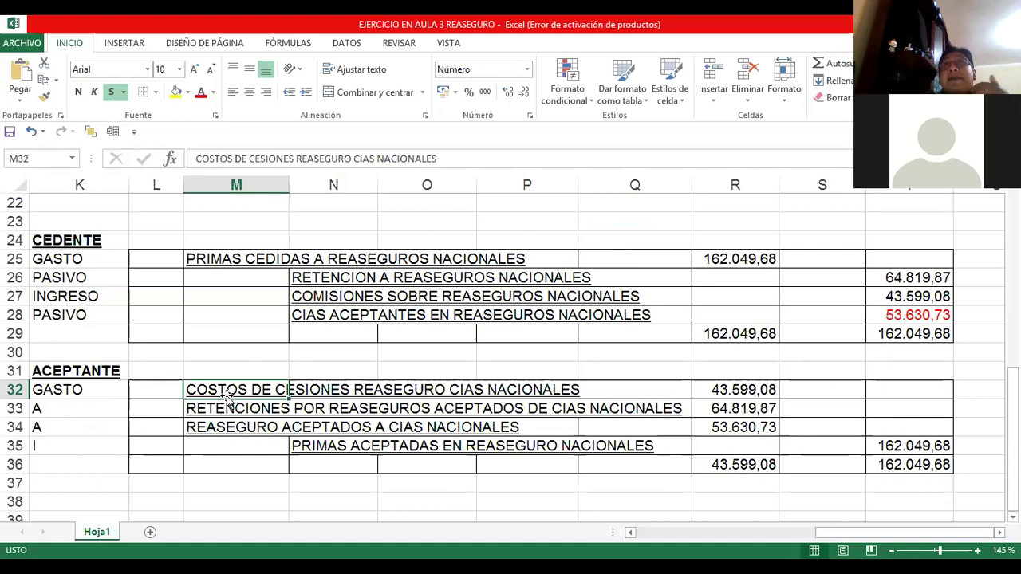
Label the RETENCIONES POR REASEGUROS ACEPTADOS account as ACTIVO in K33.
left_click(84, 407)
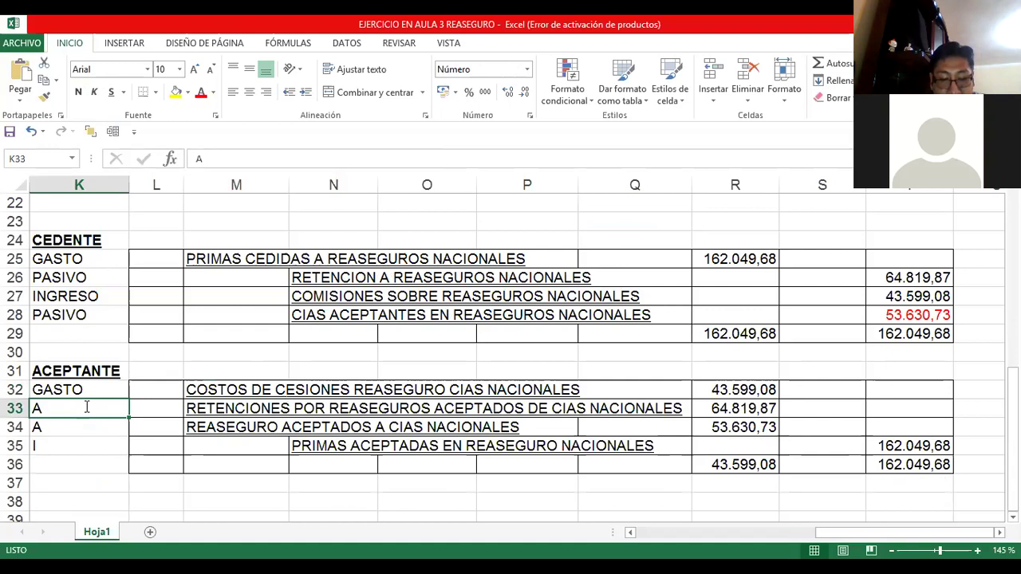
type("ACTIVO")
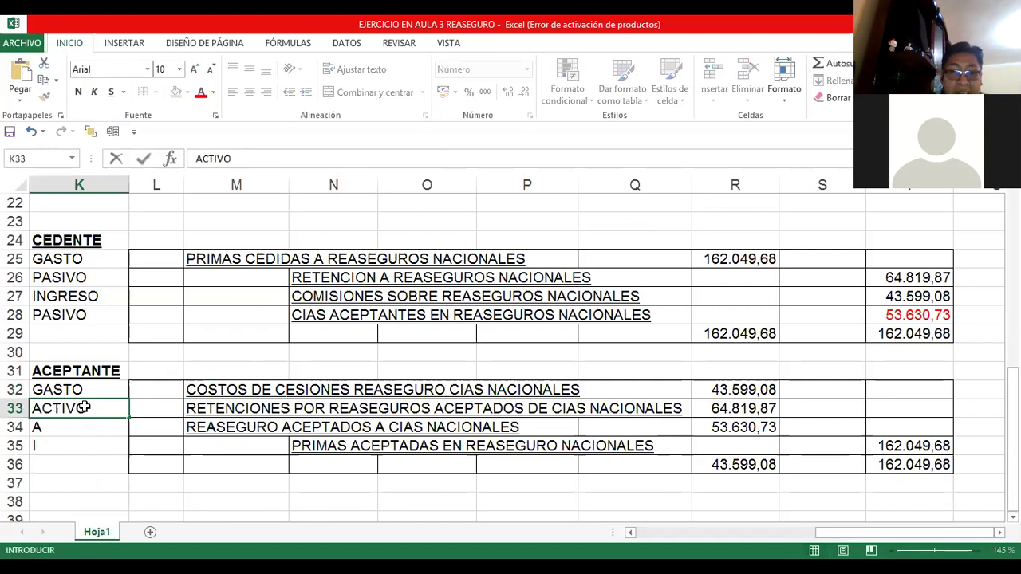
key("ctrl+Return")
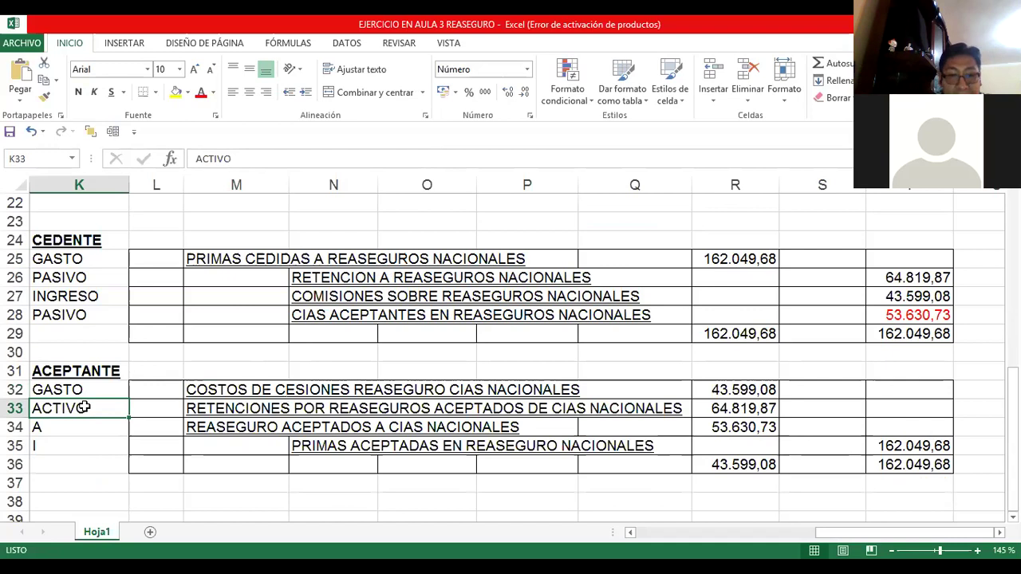
Review the RETENCIONES POR REASEGUROS ACEPTADOS line in row 33 and match its debit amount with the TOTAL PRIMAS figures in row 16.
key("Right")
key("Right")
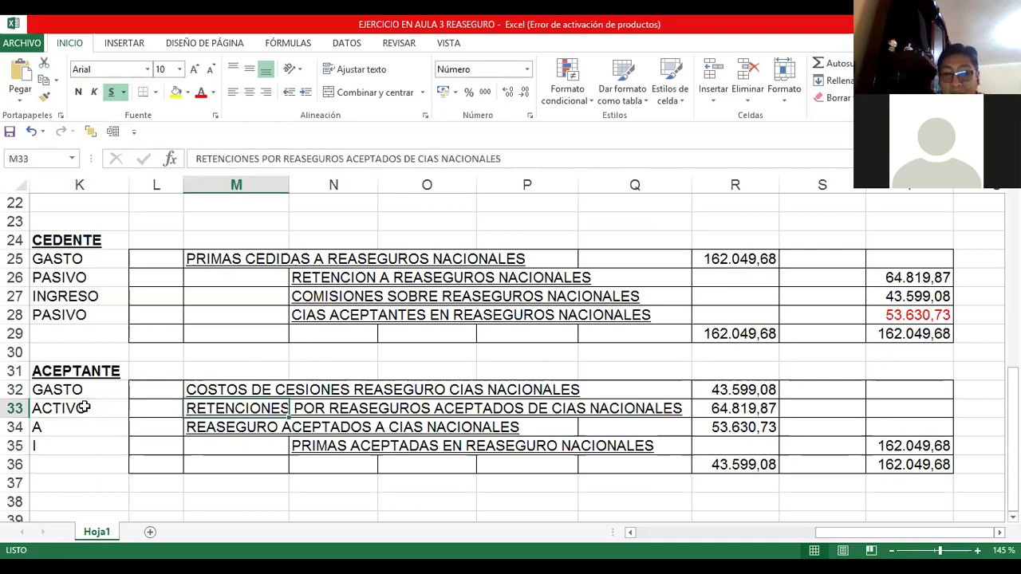
key("Right")
key("Right")
key("Right")
key("Right")
key("Right")
key("Right")
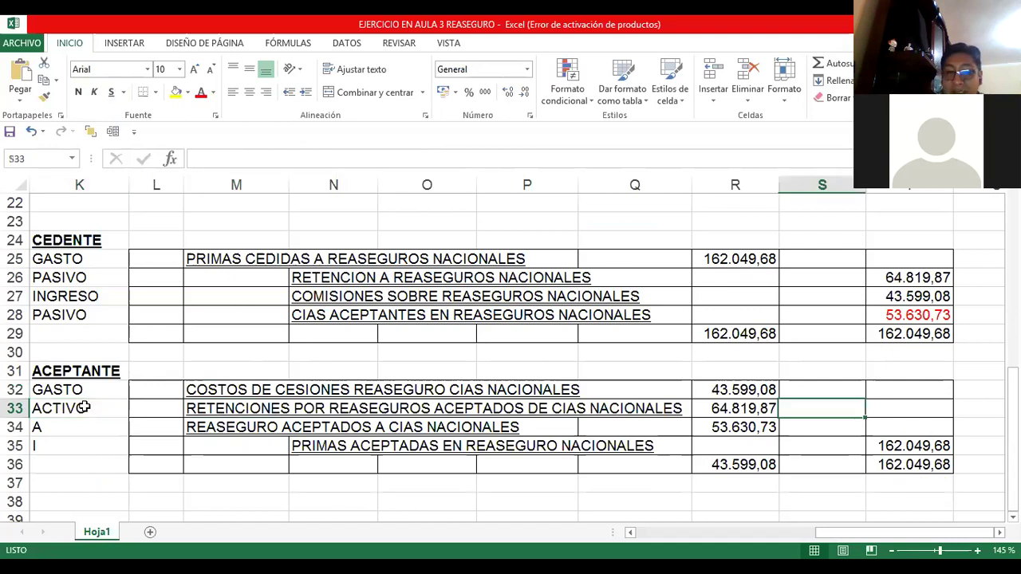
key("Left")
key("Right")
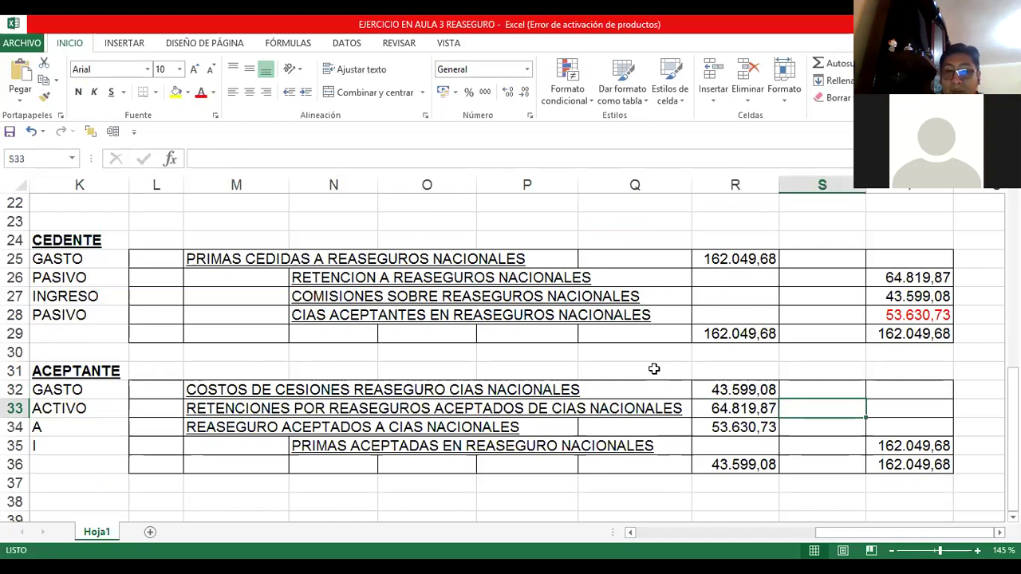
scroll(648, 315, "up", 4)
left_click(648, 316)
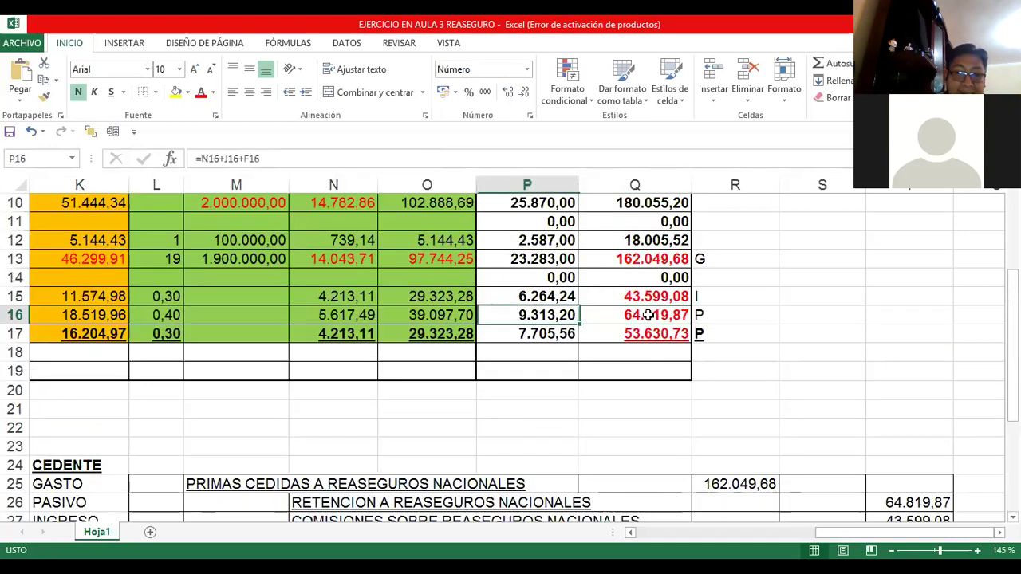
Follow the RETENCIÓN POR RESERVAS TECNICAS row back to its percentage in D16 and forward to the total formula in Q16.
key("Left")
key("Left")
key("Left")
key("Left")
key("Left")
key("Left")
key("Left")
key("Left")
key("Left")
key("Left")
key("Left")
key("Left")
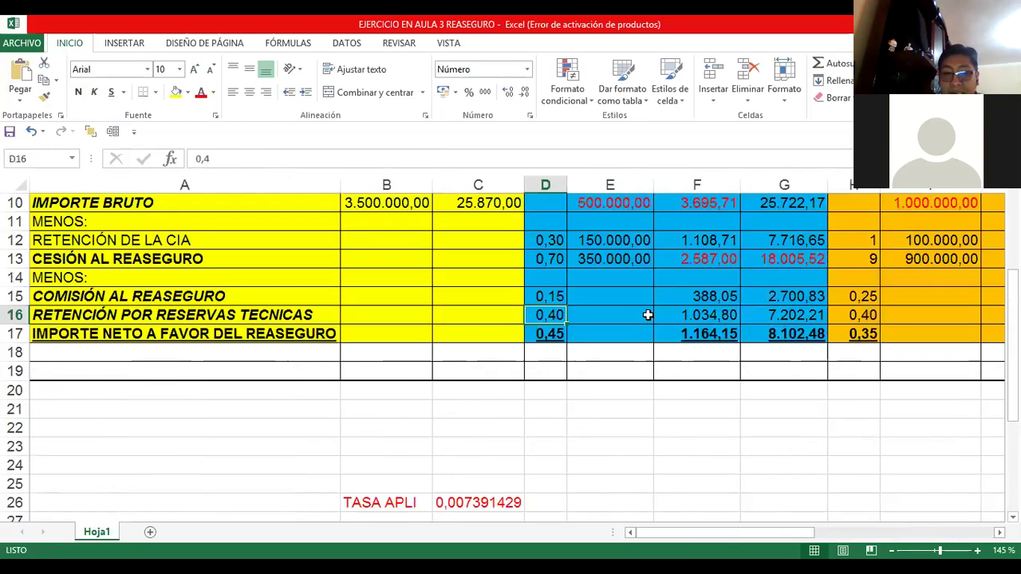
key("Right")
key("Right")
key("Right")
key("Right")
key("Right")
key("Right")
key("Right")
key("Right")
key("Right")
key("Right")
key("Right")
key("Right")
key("Right")
key("Right")
key("Right")
left_click(649, 315)
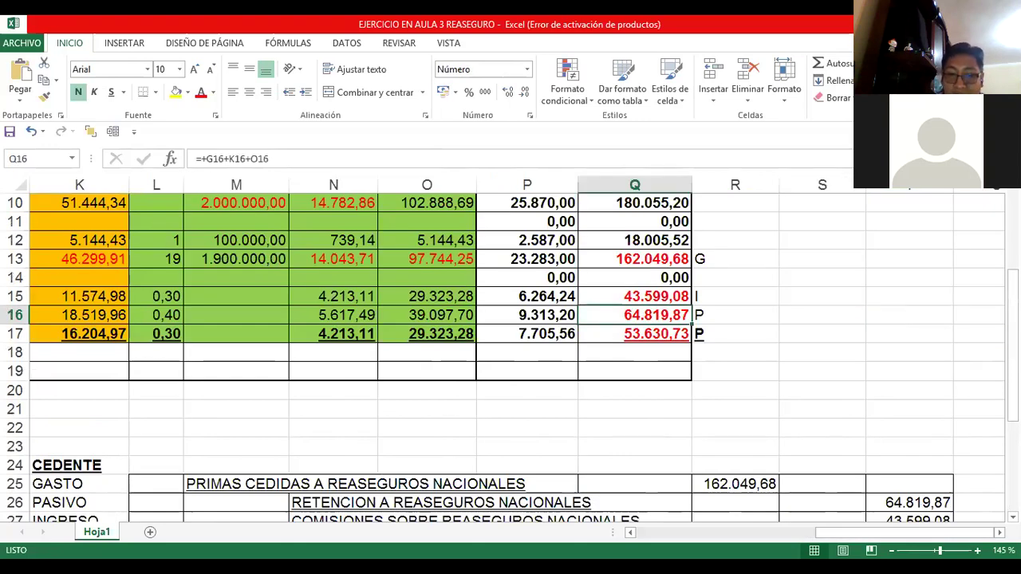
Return to the ACEPTANTE entry and label the REASEGURO ACEPTADOS A CIAS NACIONALES account as ACTIVO in K34.
left_click(735, 483)
scroll(511, 359, "down", 4)
left_click(736, 464)
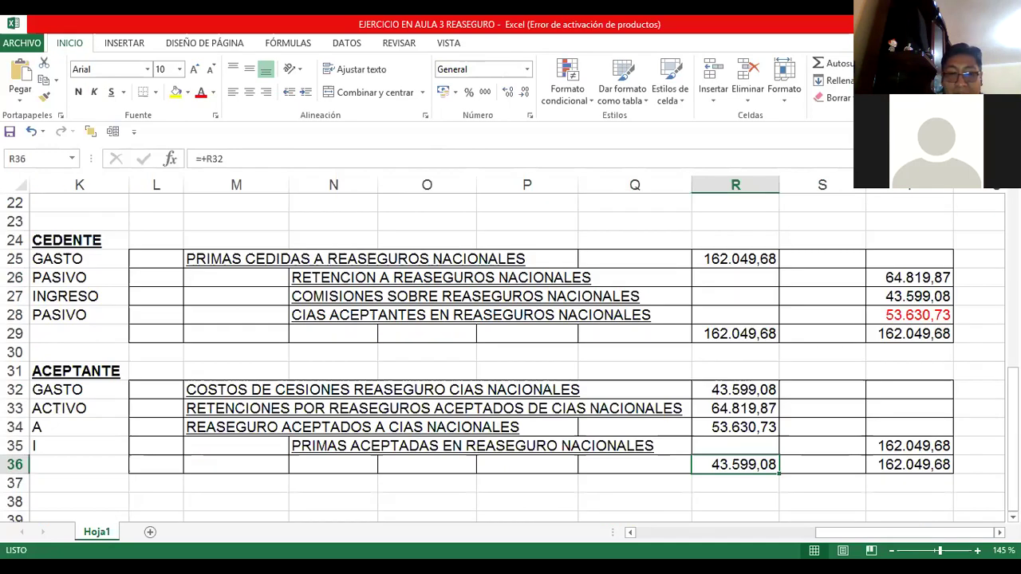
left_click(526, 427)
left_click(155, 426)
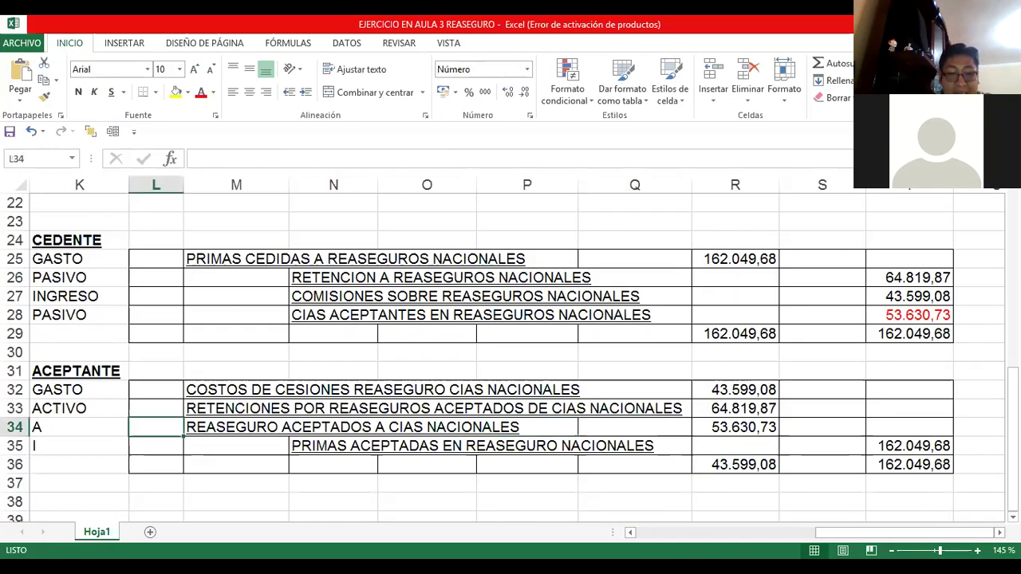
left_click(79, 427)
type("ACTIVO")
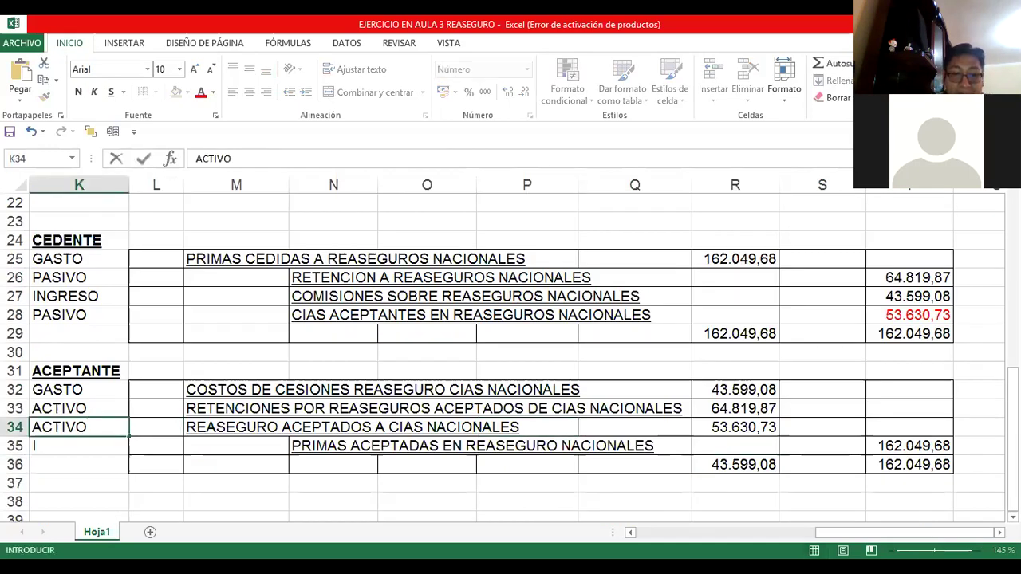
key("Tab")
Inspect the REASEGURO ACEPTADOS amount formula in R34 and compare it with the net amount in the TOTAL PRIMAS column.
key("Tab")
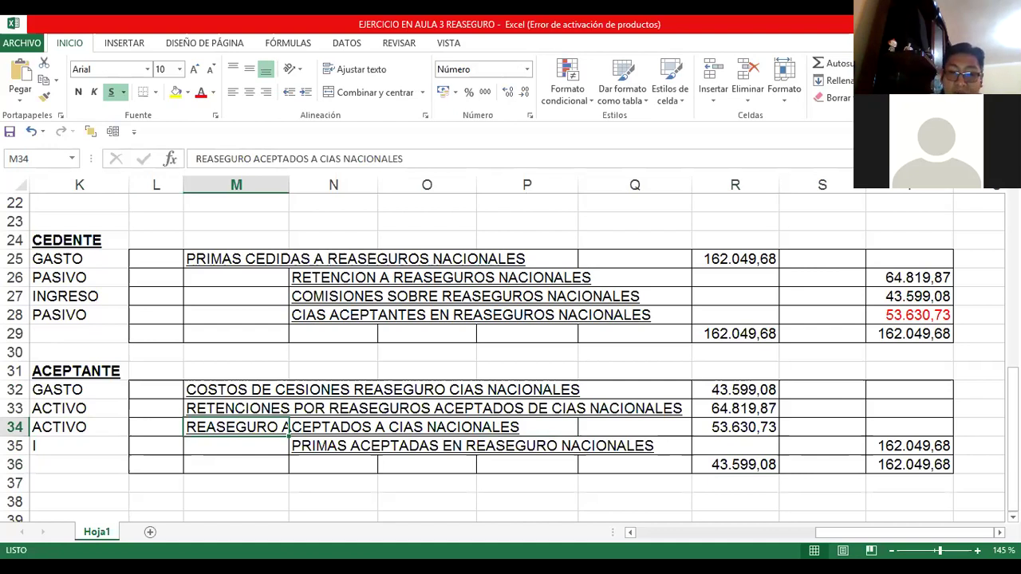
left_click(573, 429)
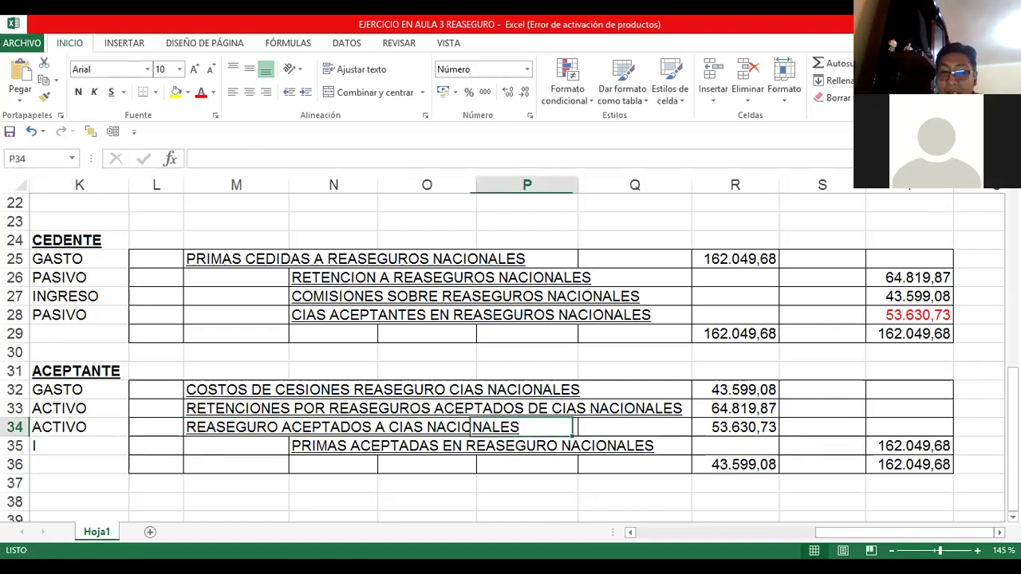
left_click(735, 427)
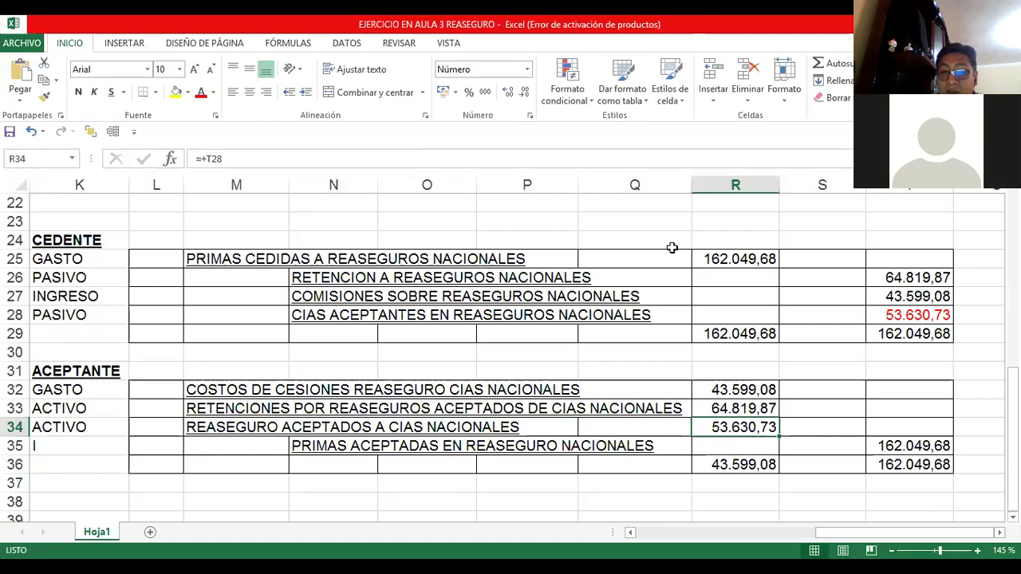
scroll(698, 255, "up", 2)
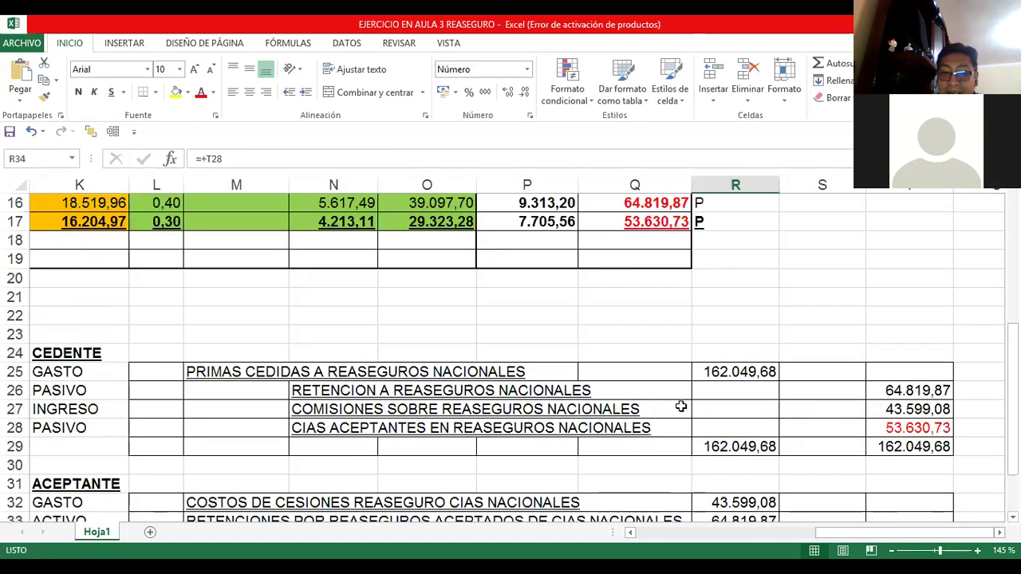
scroll(679, 406, "down", 2)
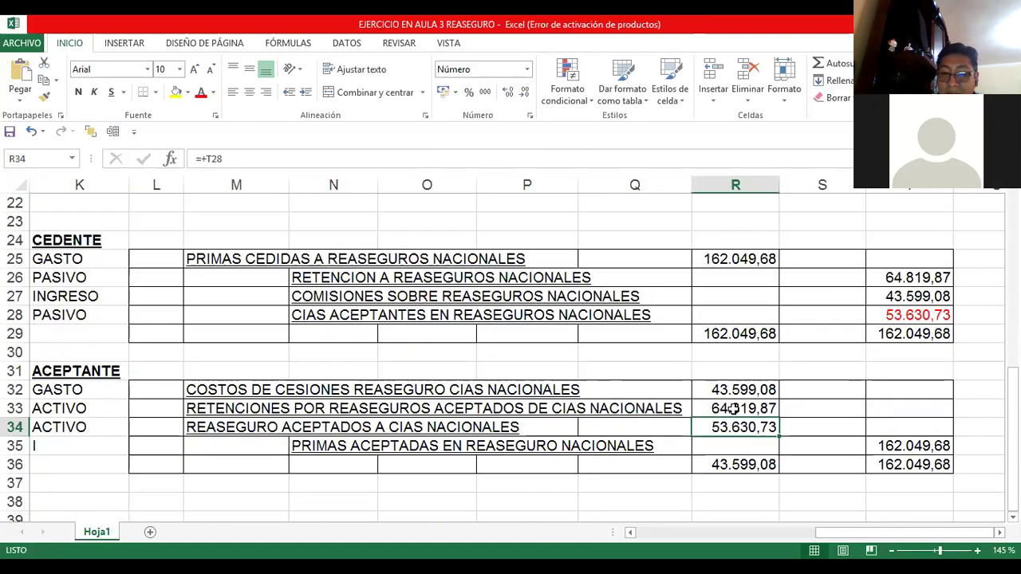
Label the PRIMAS ACEPTADAS EN REASEGURO NACIONALES account as INGRESO in K35.
left_click(59, 445)
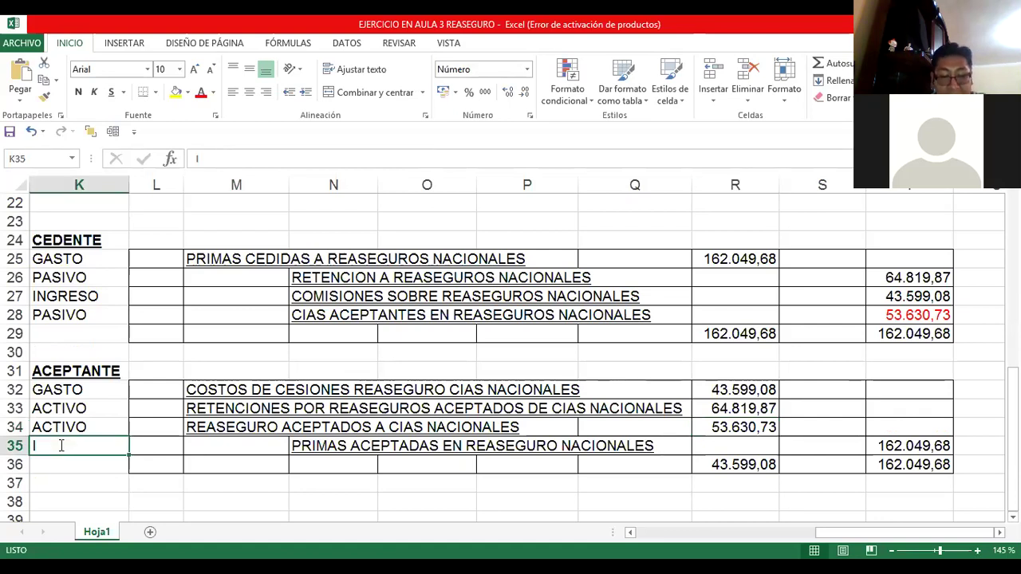
type("INGRESO")
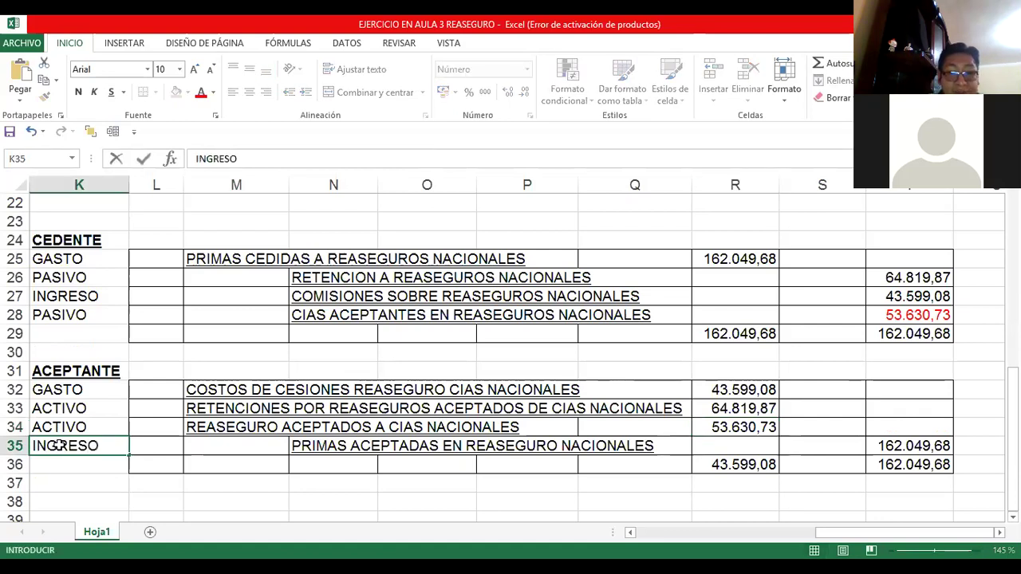
key("Tab")
Inspect the PRIMAS ACEPTADAS credit formula in T35 and trace its amount to the ceded premium total in Q13.
key("Right")
key("Right")
key("Right")
key("Right")
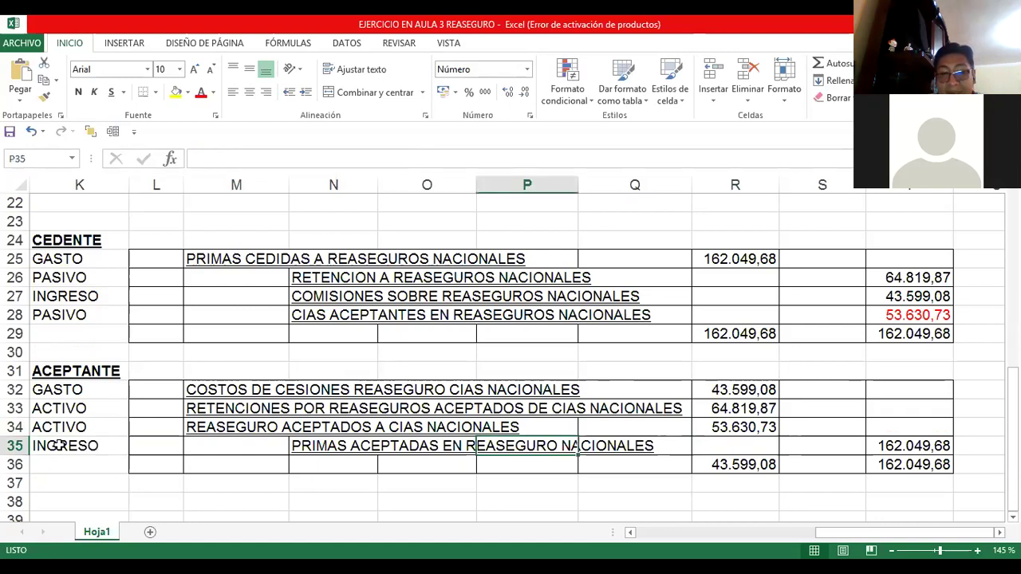
key("Left")
key("Left")
key("Right")
key("Right")
key("Right")
key("Right")
key("Right")
key("Right")
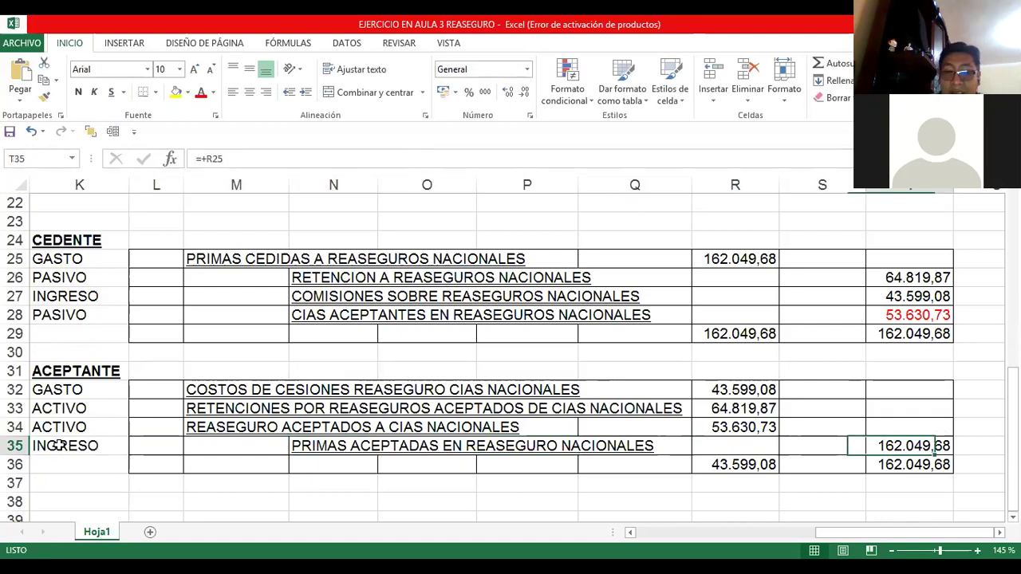
scroll(59, 445, "right", 1)
scroll(551, 259, "up", 3)
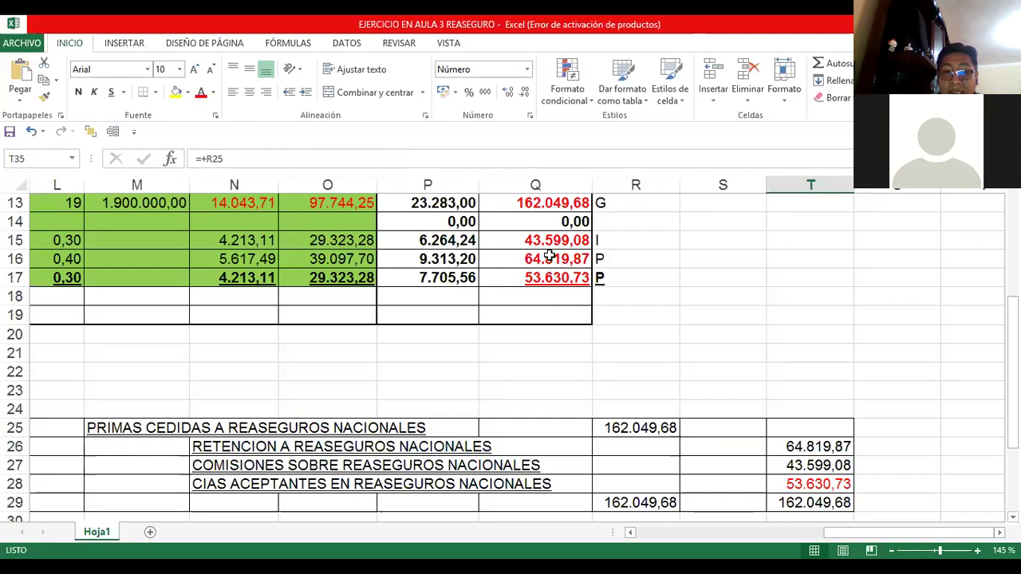
scroll(550, 256, "up", 1)
left_click(550, 255)
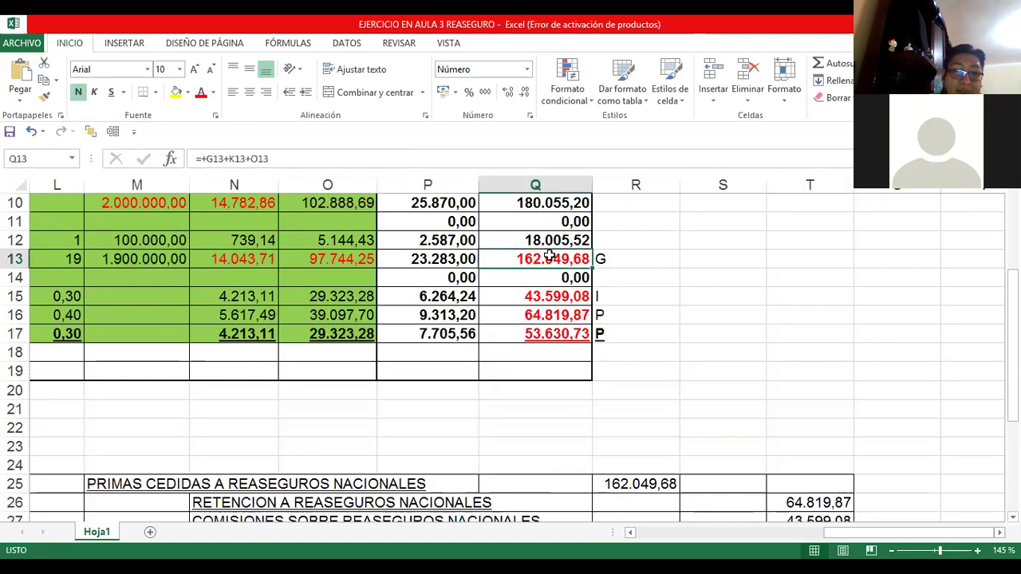
Follow row 13 back to the CESIÓN AL REASEGURO heading, across the contract amounts to the totals, and down toward the entries.
key("Left")
key("Left")
key("Left")
key("Left")
key("Left")
key("Left")
key("Left")
key("Left")
key("Left")
key("Left")
key("Left")
key("Left")
key("Left")
key("Left")
key("Left")
key("Left")
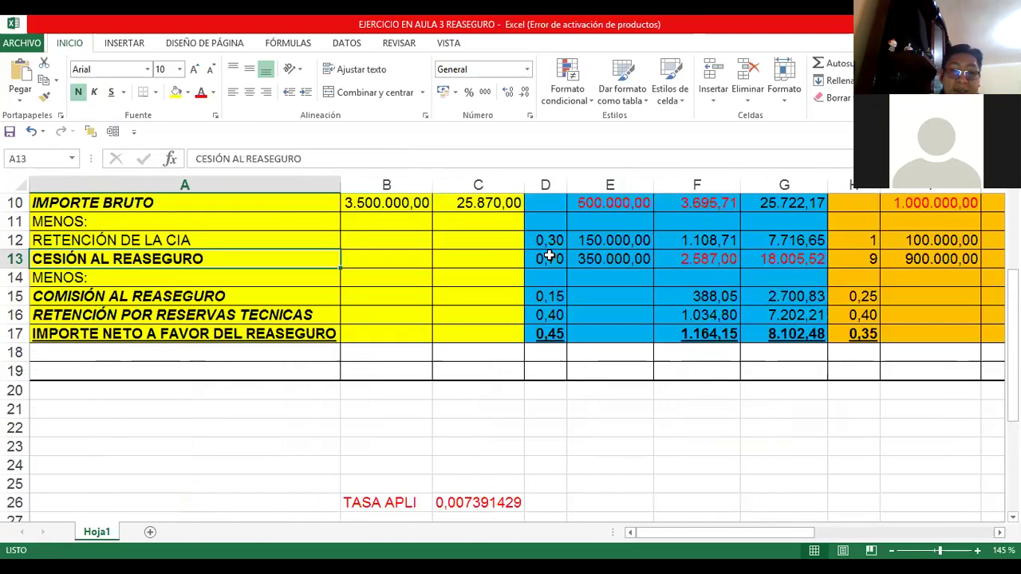
key("Right")
key("Right")
key("Right")
key("Right")
key("Right")
key("Right")
key("Right")
key("Right")
key("Right")
key("Right")
key("Right")
key("Right")
key("Right")
key("Right")
key("Right")
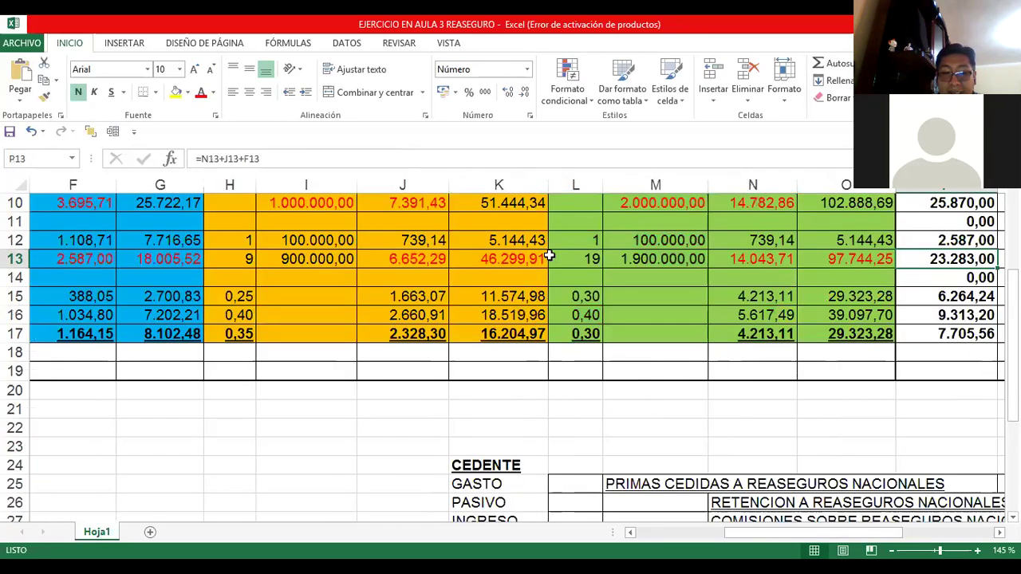
key("Right")
key("Right")
key("Right")
key("Right")
key("Down")
key("Down")
key("Down")
key("Down")
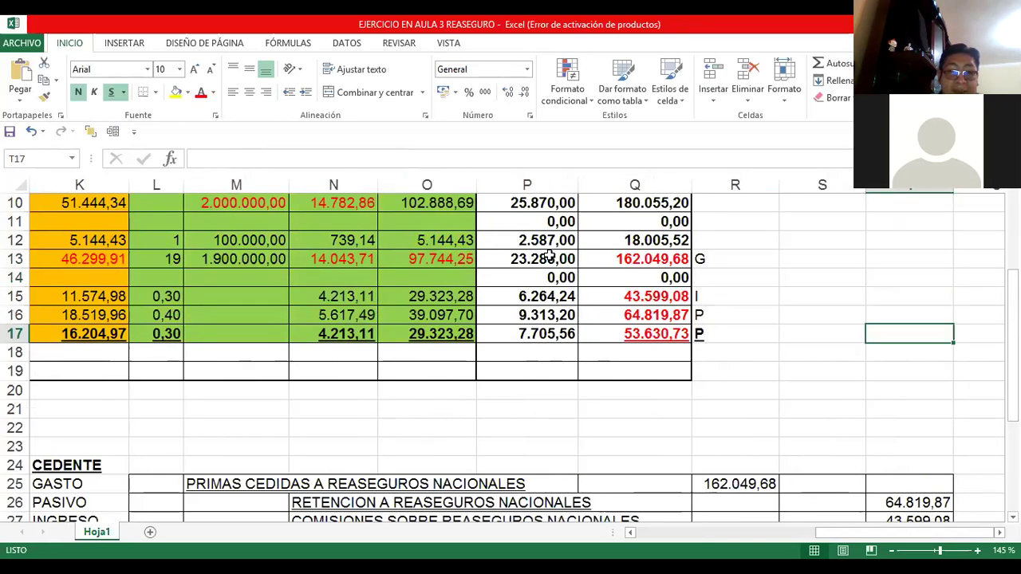
Review the worksheet from the net amount row down through the CEDENTE and ACEPTANTE accounting entries.
key("Down")
key("Down")
key("Down")
key("Down")
key("Down")
key("Down")
key("Down")
key("Down")
key("Down")
key("Down")
key("Down")
key("Down")
key("Down")
key("Down")
key("Down")
key("Down")
key("Down")
key("Down")
key("Down")
key("Down")
key("Left")
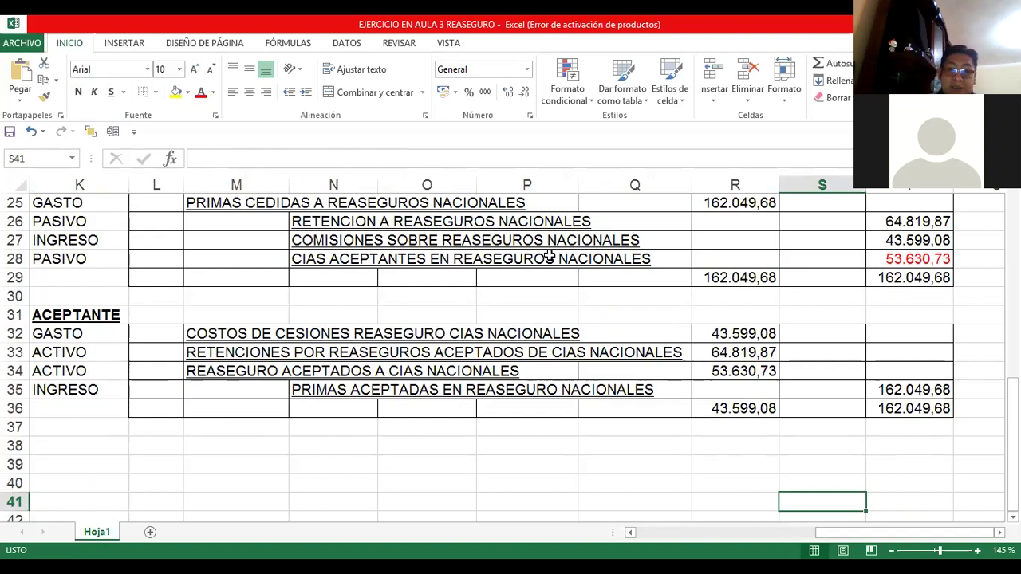
Change the font color of the REASEGURO ACEPTADOS A CIAS NACIONALES amount in R34 to red.
key("Left")
key("Left")
key("Up")
key("Up")
key("Left")
key("Left")
key("Left")
key("Left")
key("Left")
key("Up")
key("Up")
key("Up")
key("Up")
key("Up")
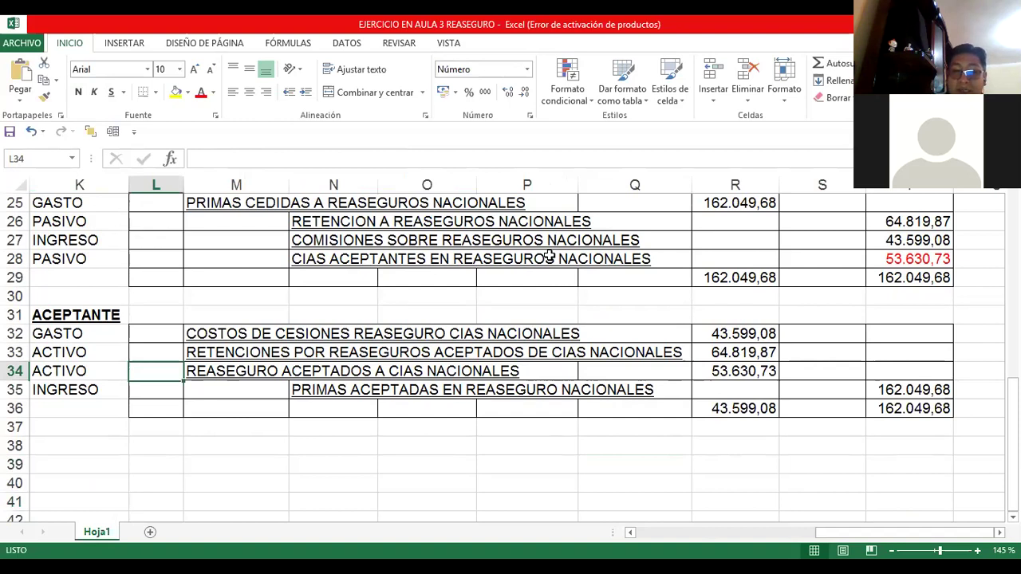
key("Right")
key("Right")
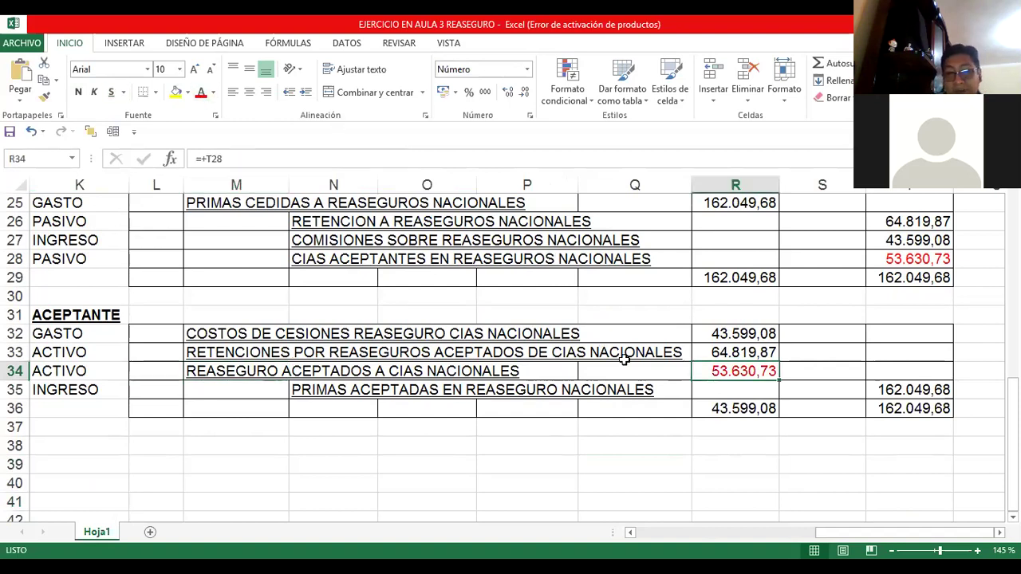
Review the account types in column K from the ACEPTANTE heading down to the entry's total row.
key("Left")
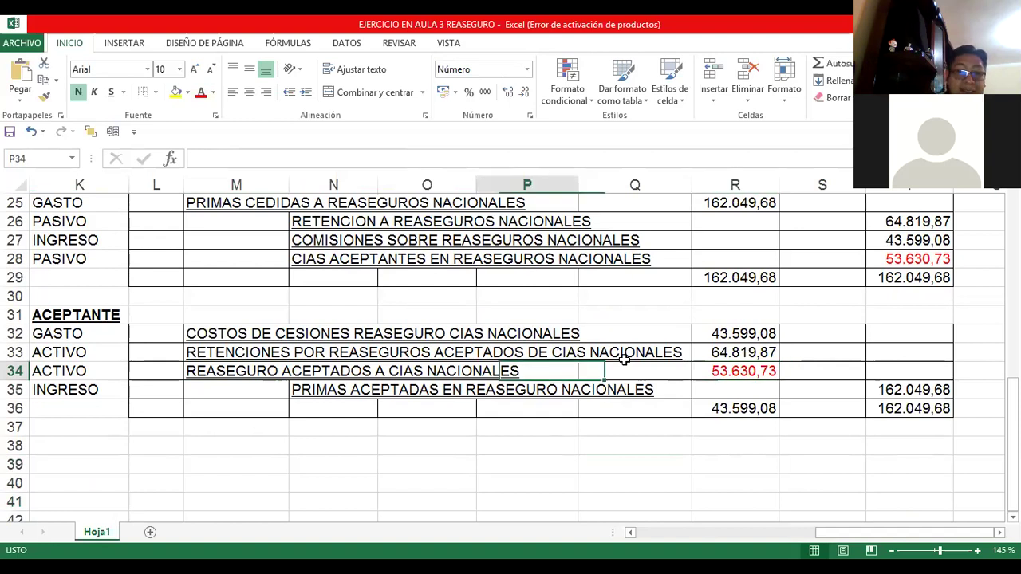
key("Left")
key("Left")
key("Left")
key("Left")
key("Left")
key("Up")
key("Up")
key("Up")
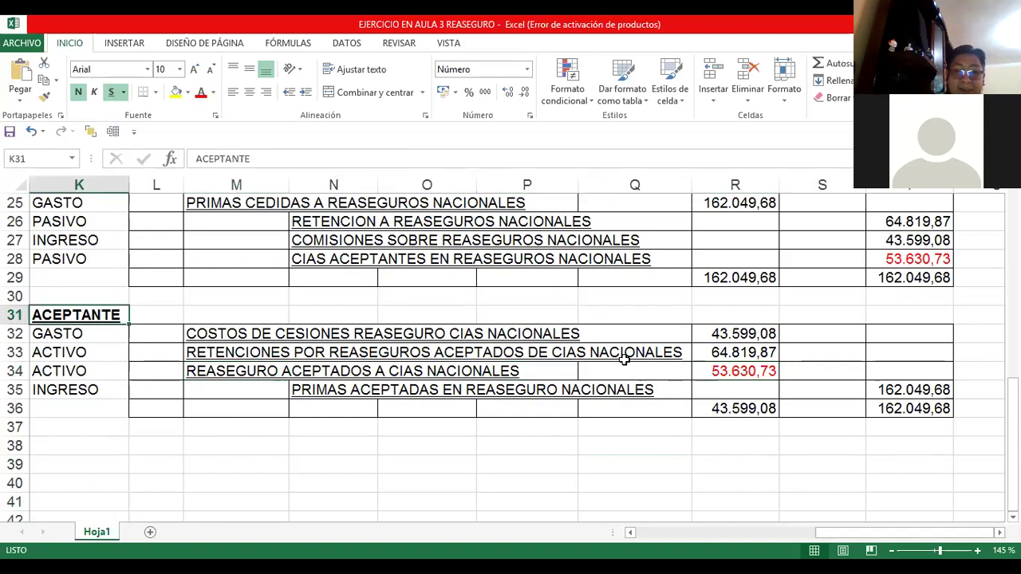
key("Down")
key("Down")
key("Down")
key("Down")
key("Down")
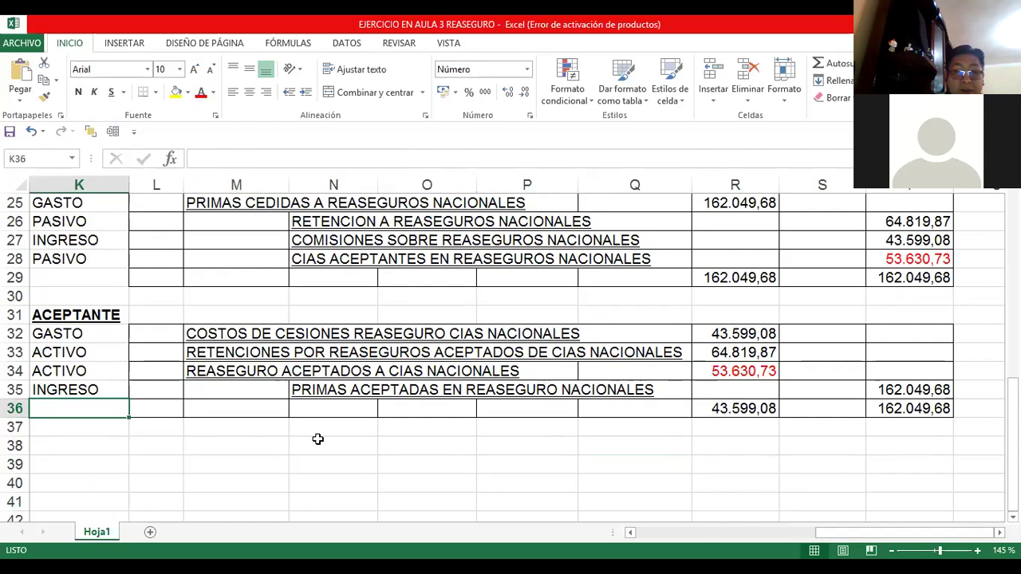
Examine the CIA UNION headings above the CUOTA PARTE, PRIMER EXCEDENTE and SEGUNDO EXCEDENTE contracts in row 7.
scroll(313, 387, "up", 8)
scroll(415, 351, "down", 9)
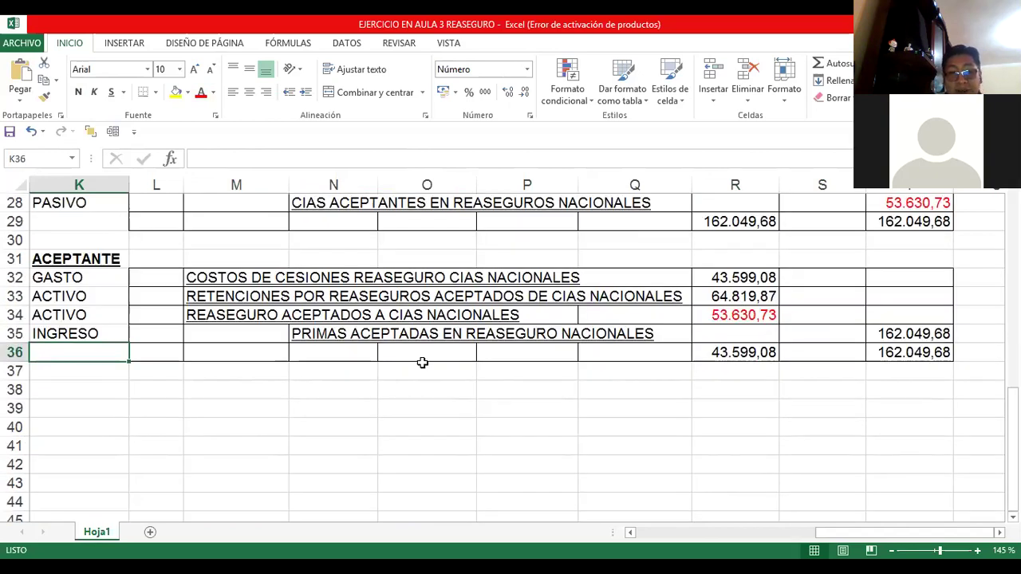
scroll(423, 362, "up", 5)
scroll(326, 318, "up", 4)
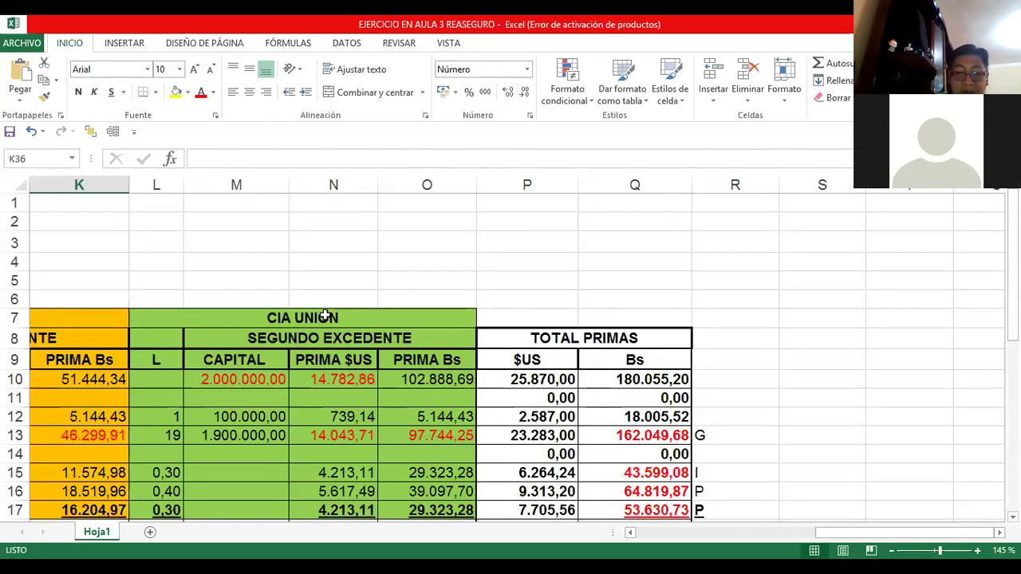
left_click(326, 318)
key("Home")
key("ctrl+Right")
key("ctrl+Right")
key("ctrl+Right")
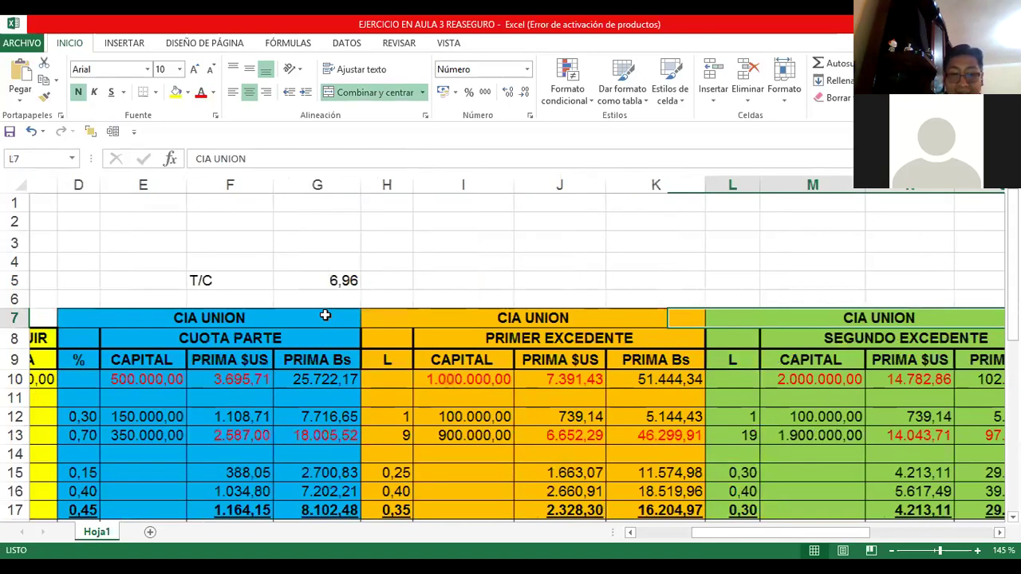
key("Right")
key("Down")
key("Down")
Compare the CEDENTE and ACEPTANTE accounting entries with the TOTAL PRIMAS figures in the distribution table.
scroll(382, 415, "down", 7)
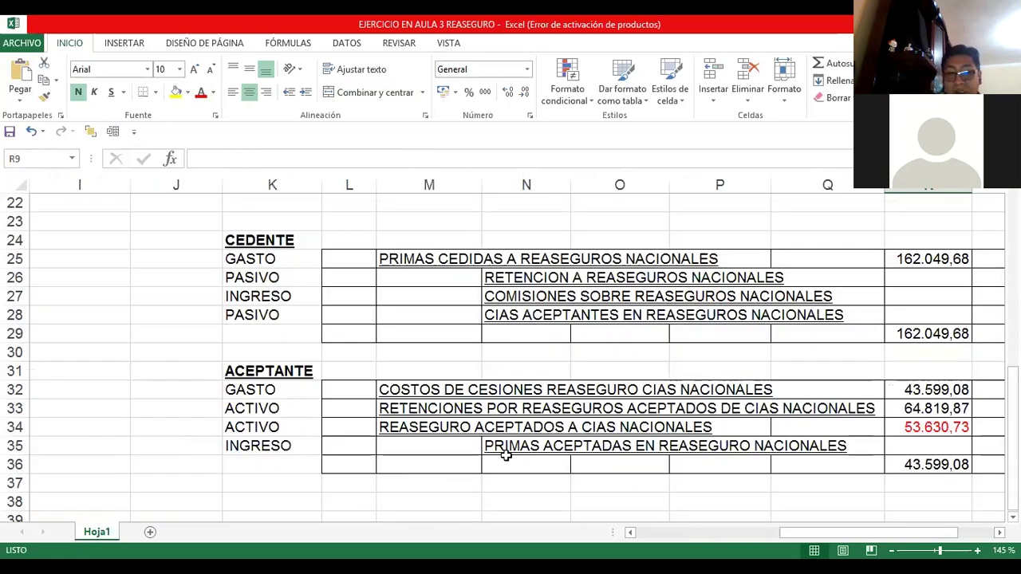
scroll(459, 423, "up", 2)
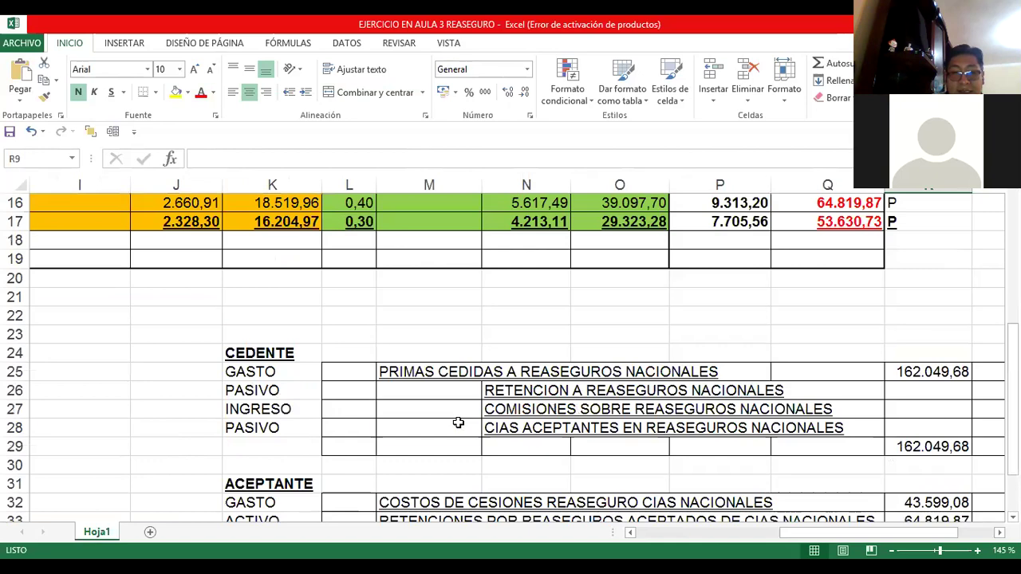
left_click(459, 423)
scroll(459, 419, "down", 1)
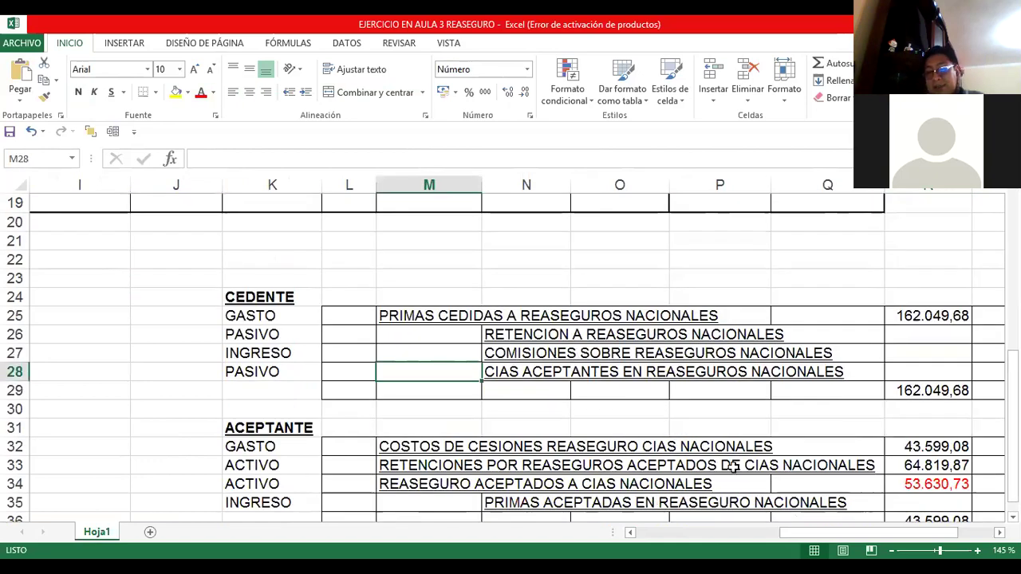
scroll(733, 467, "up", 6)
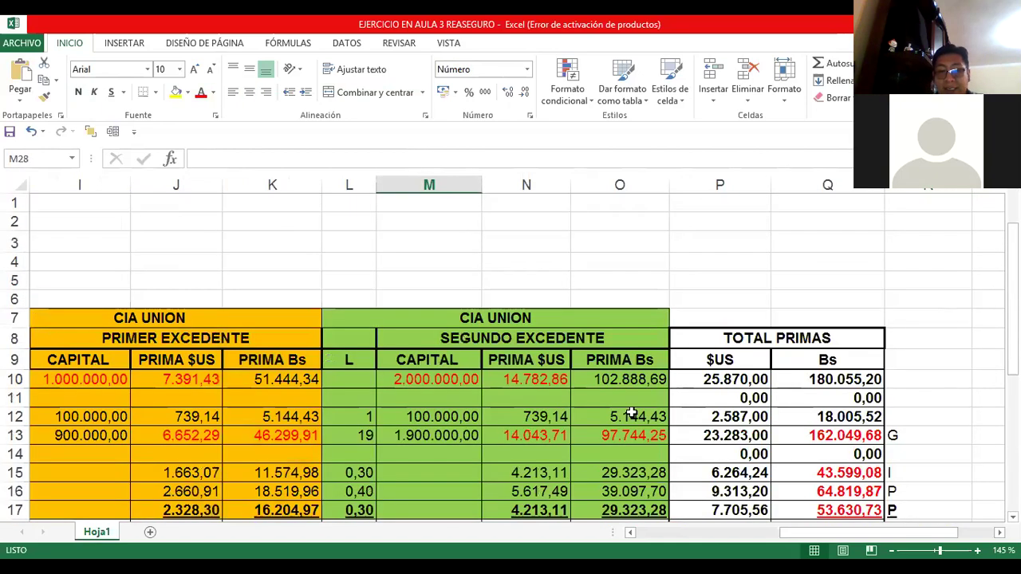
scroll(630, 412, "down", 5)
scroll(596, 401, "up", 1)
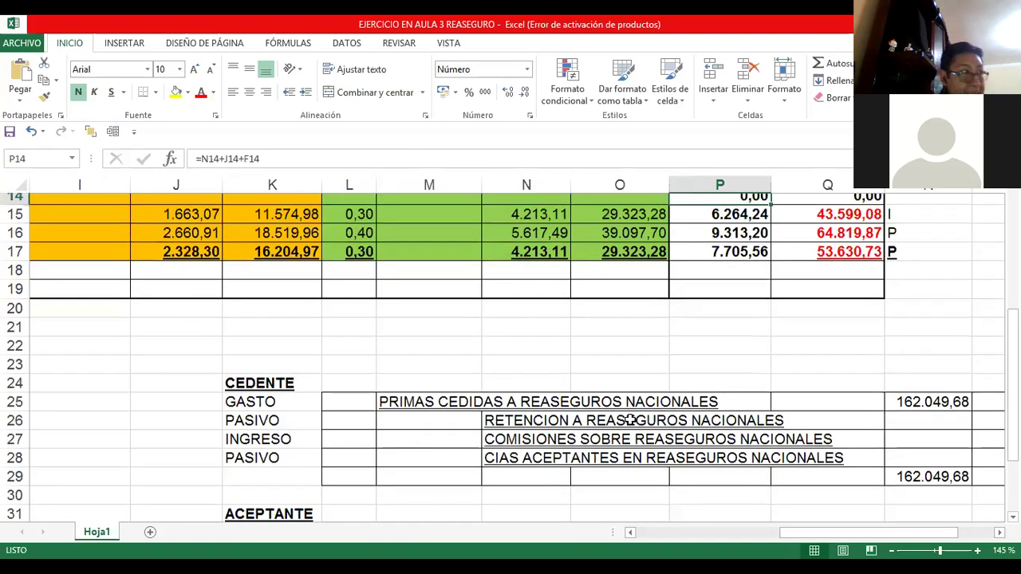
scroll(630, 420, "up", 2)
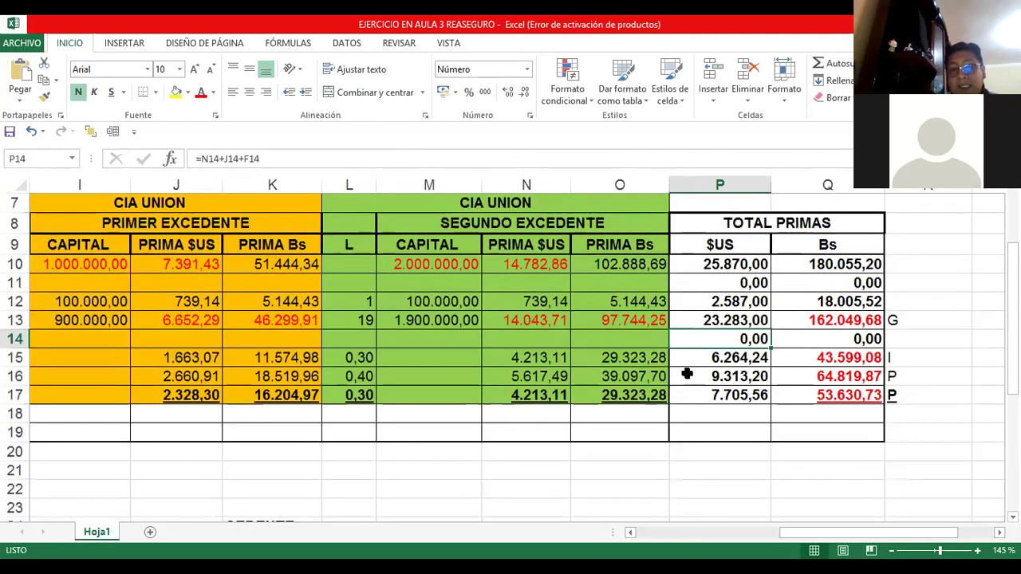
scroll(687, 374, "down", 4)
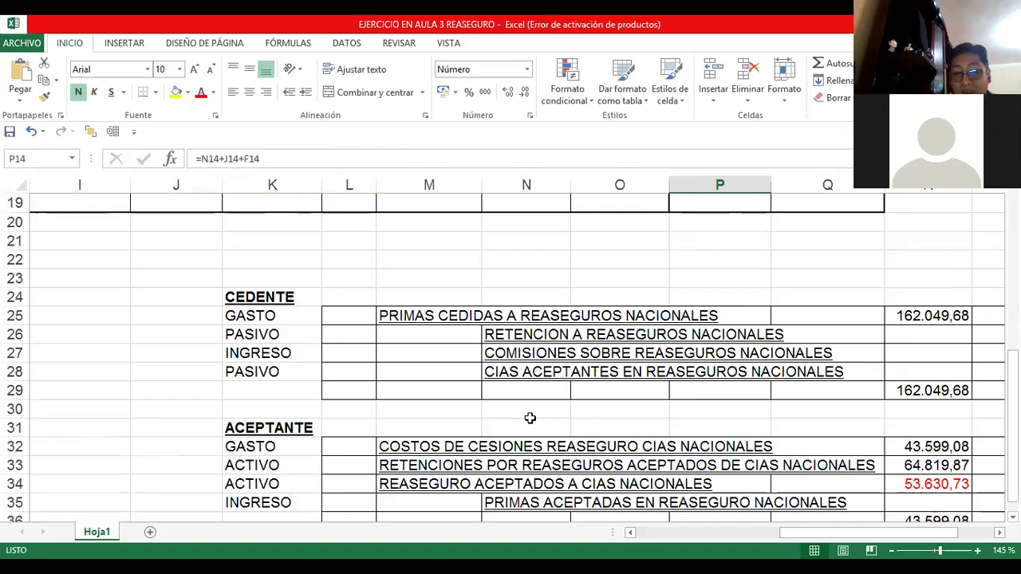
scroll(558, 419, "up", 1)
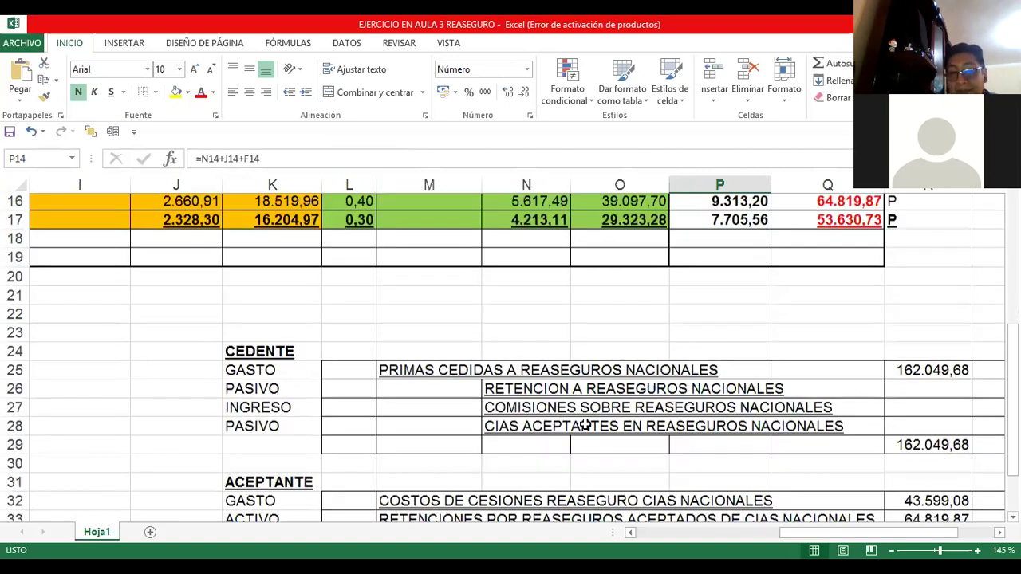
scroll(585, 426, "up", 3)
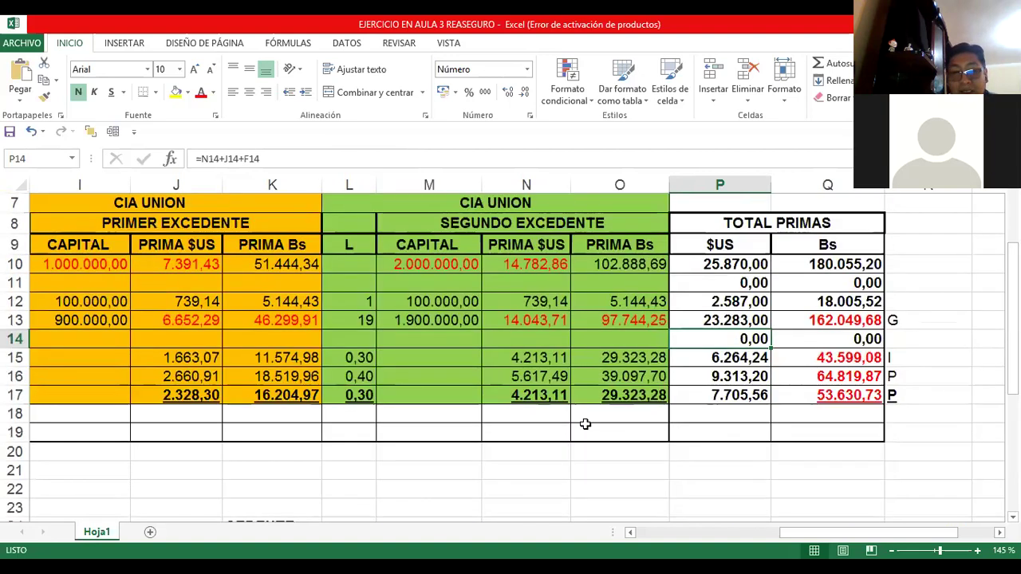
Trace the technical reserves row back to the DETALLE labels and inspect the CUOTA PARTE retention percentage in D12.
left_click(530, 382)
key("Left")
key("Left")
key("Left")
key("Left")
key("Left")
key("Left")
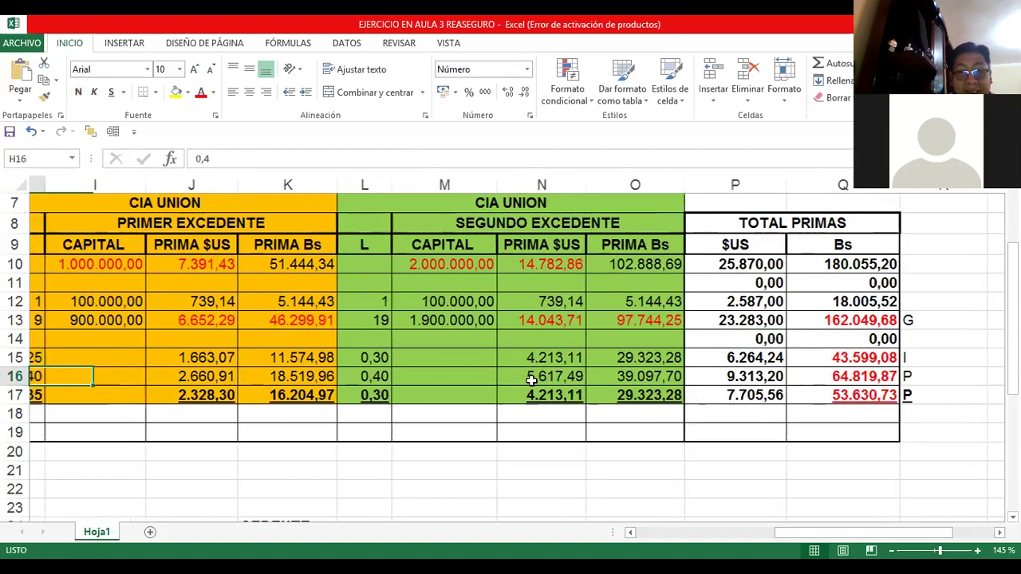
key("Left")
key("Left")
key("Left")
key("Left")
key("Left")
key("Left")
key("Up")
key("Up")
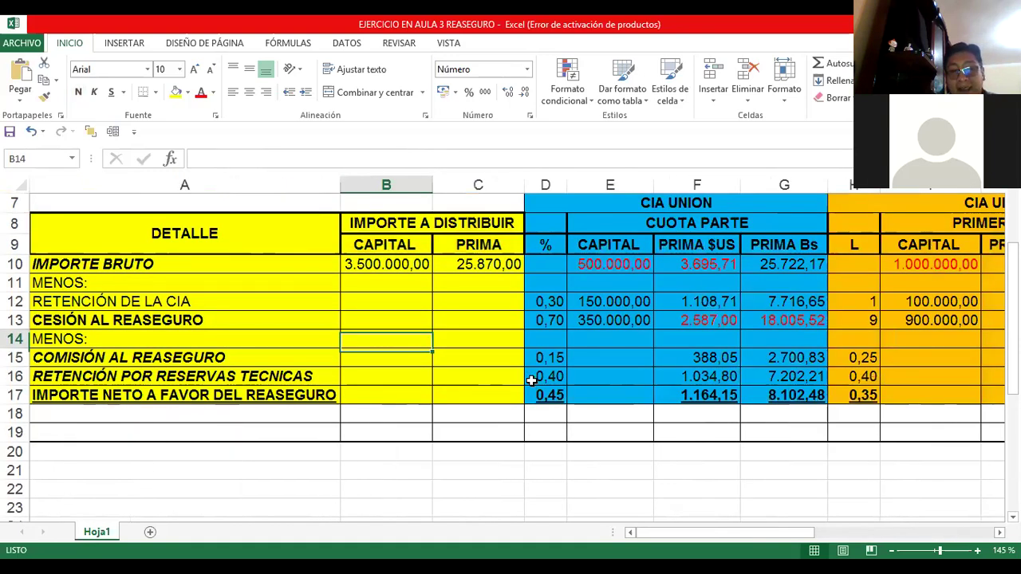
key("Right")
key("Right")
key("Up")
key("Up")
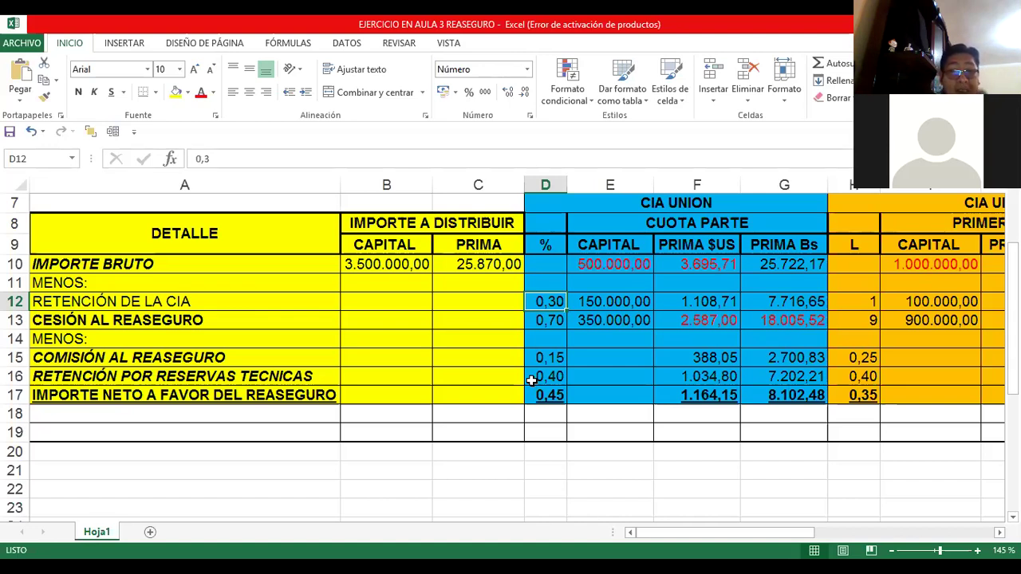
Inspect the CUOTA PARTE gross amounts in row 10, from the PRIMA Bs formula back to the capital in E10.
scroll(532, 381, "right", 1)
key("Up")
key("Up")
key("Right")
key("Right")
key("Right")
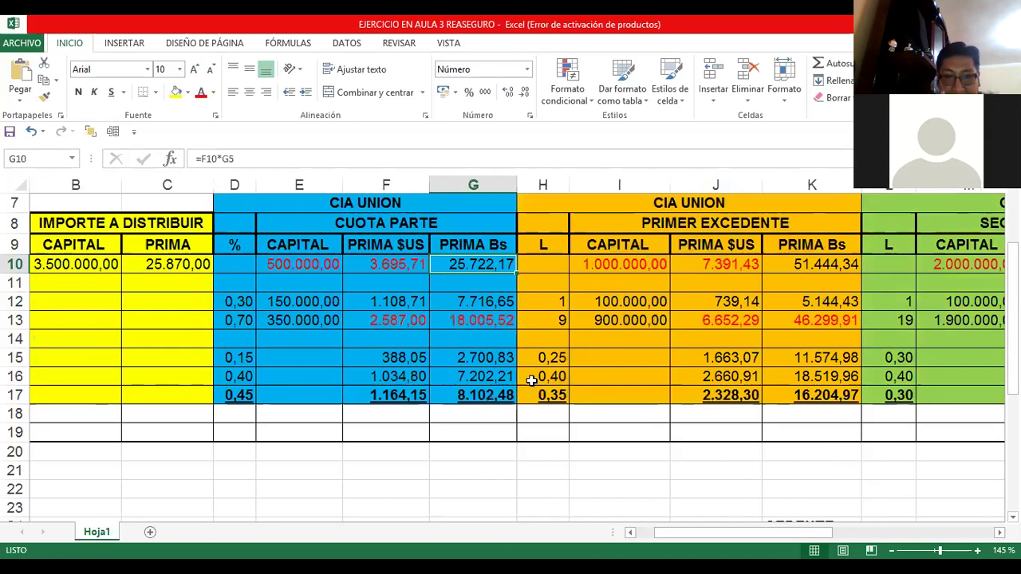
key("Up")
key("Left")
key("Left")
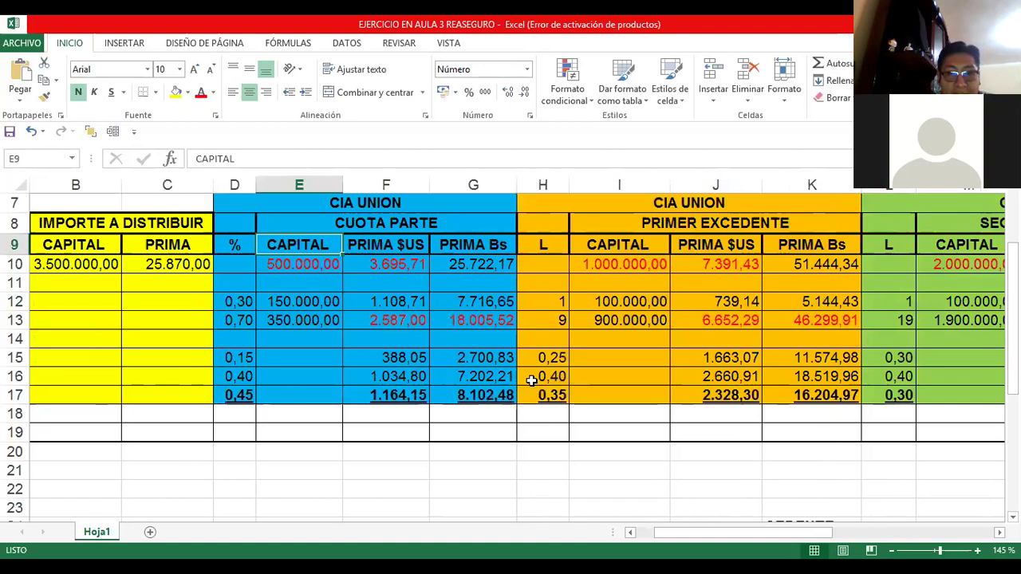
key("Down")
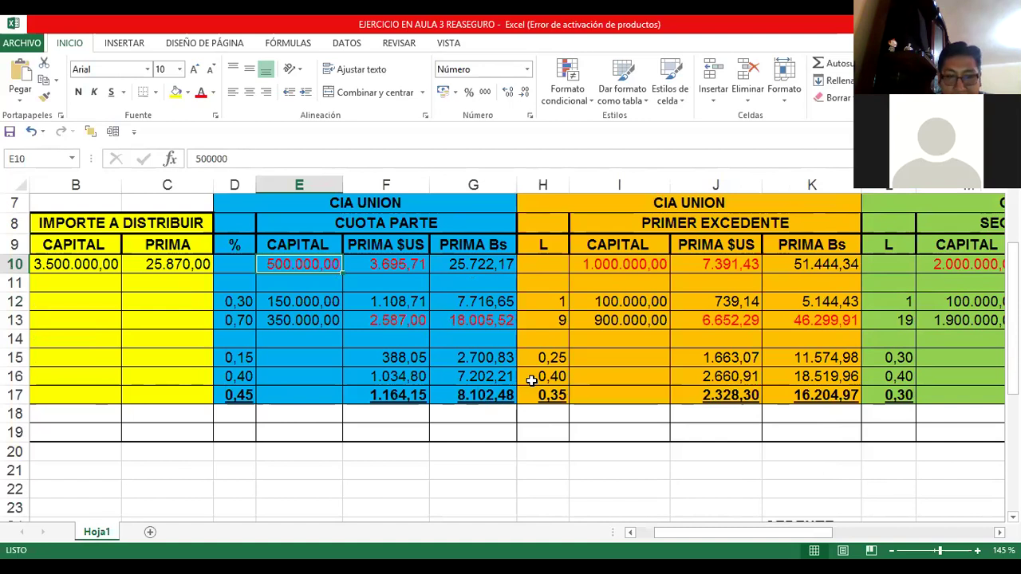
key("Up")
key("Up")
key("Down")
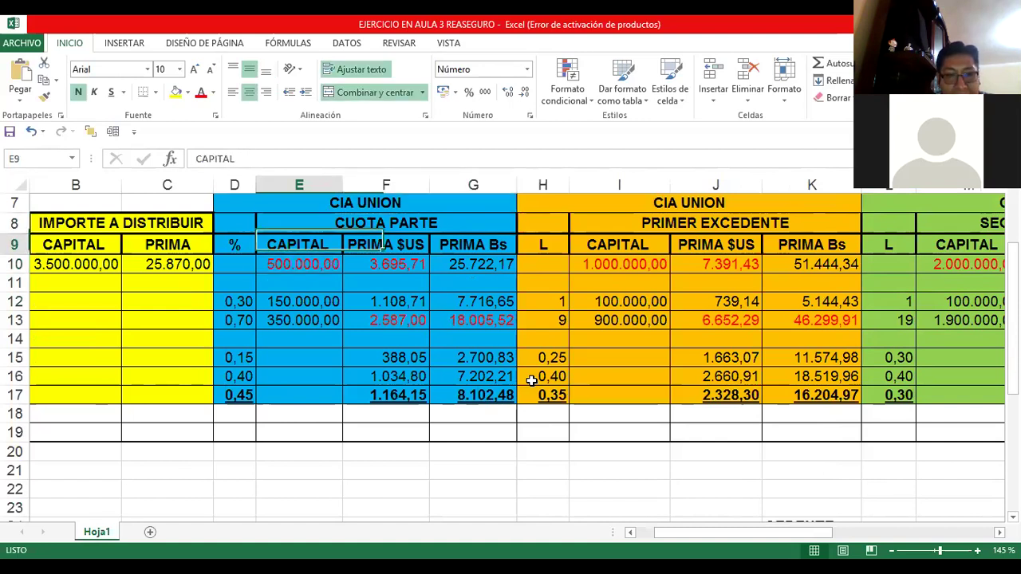
key("Down")
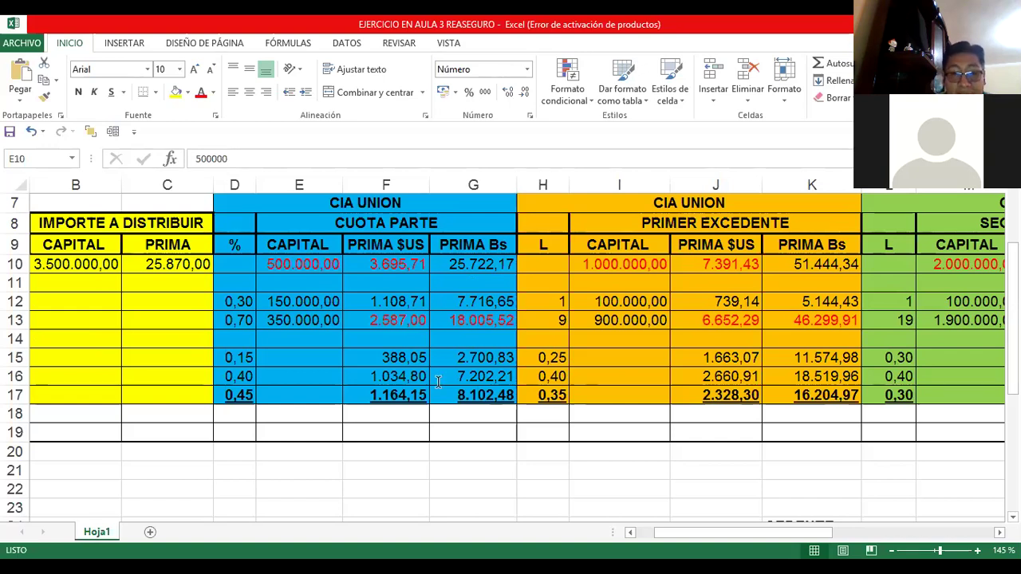
Switch to the exercise PDF in Adobe Acrobat Reader and review the policy data and the contract conditions table.
key("alt+Tab")
scroll(400, 361, "down", 2)
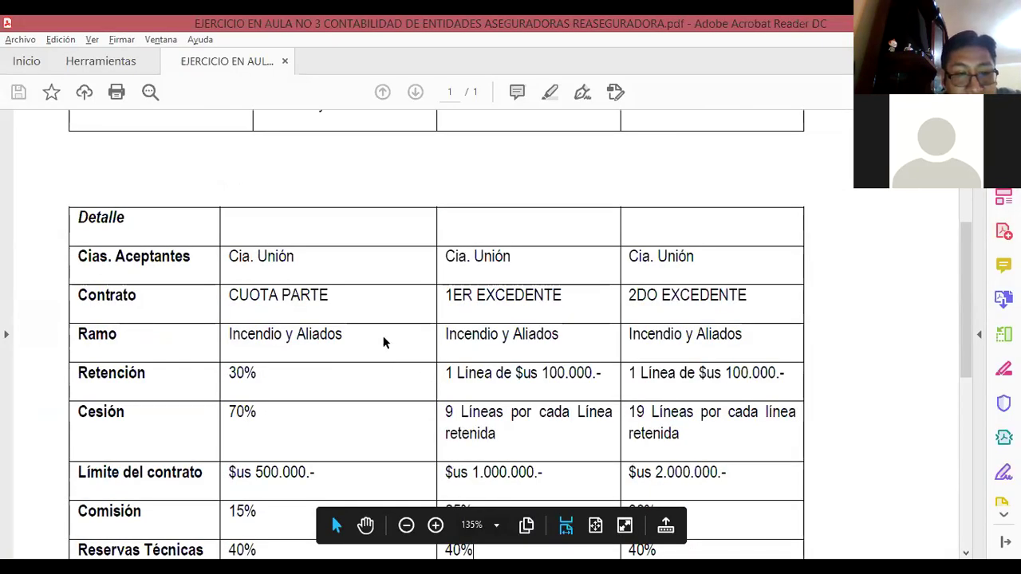
scroll(337, 335, "down", 2)
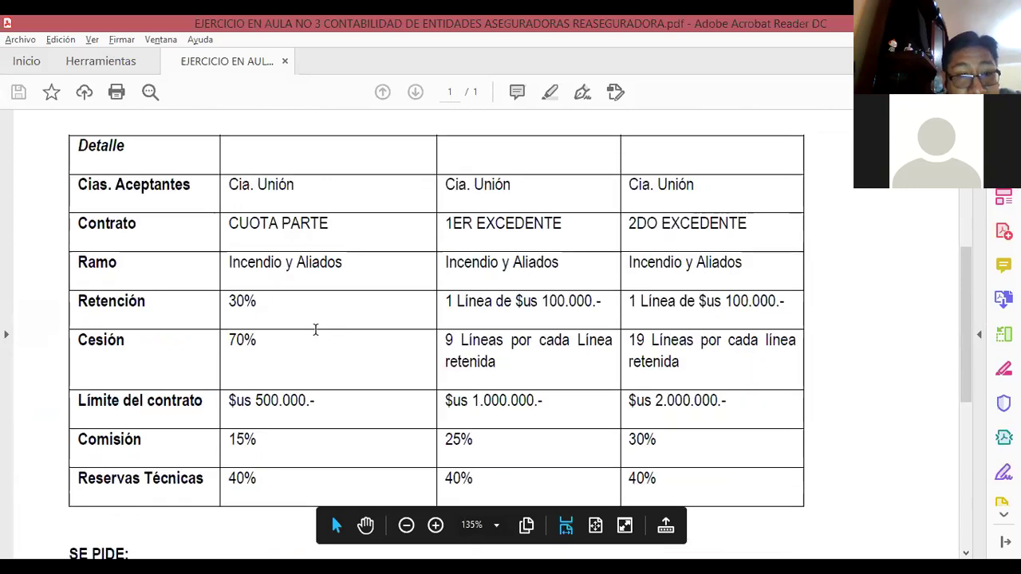
scroll(315, 329, "up", 2)
scroll(292, 297, "up", 2)
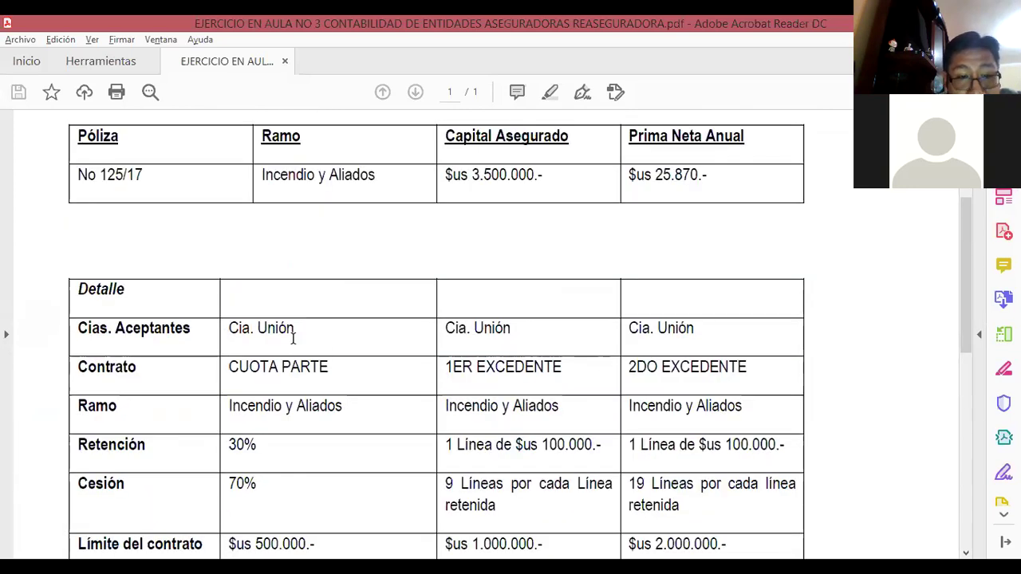
scroll(292, 339, "down", 2)
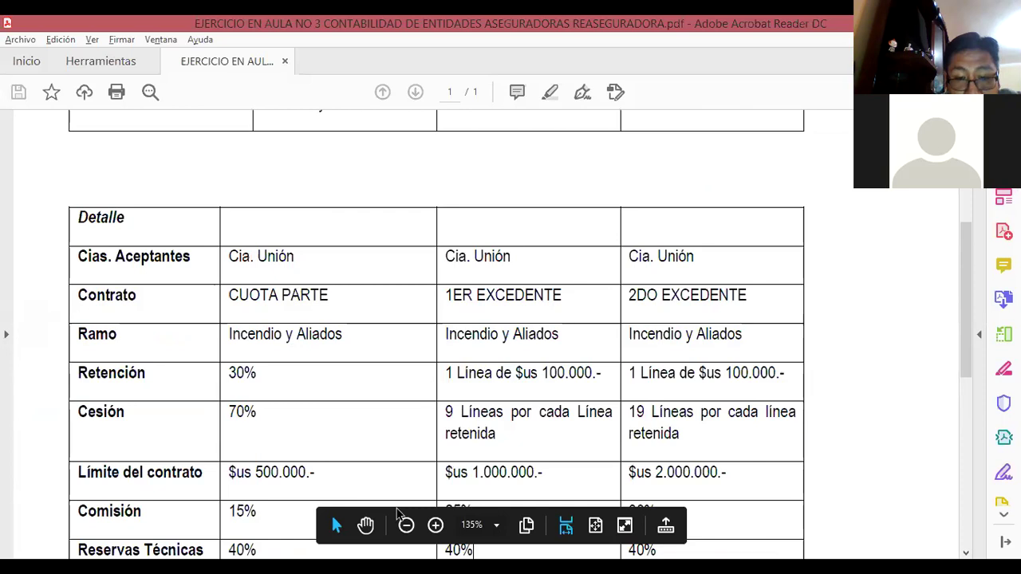
scroll(315, 395, "down", 2)
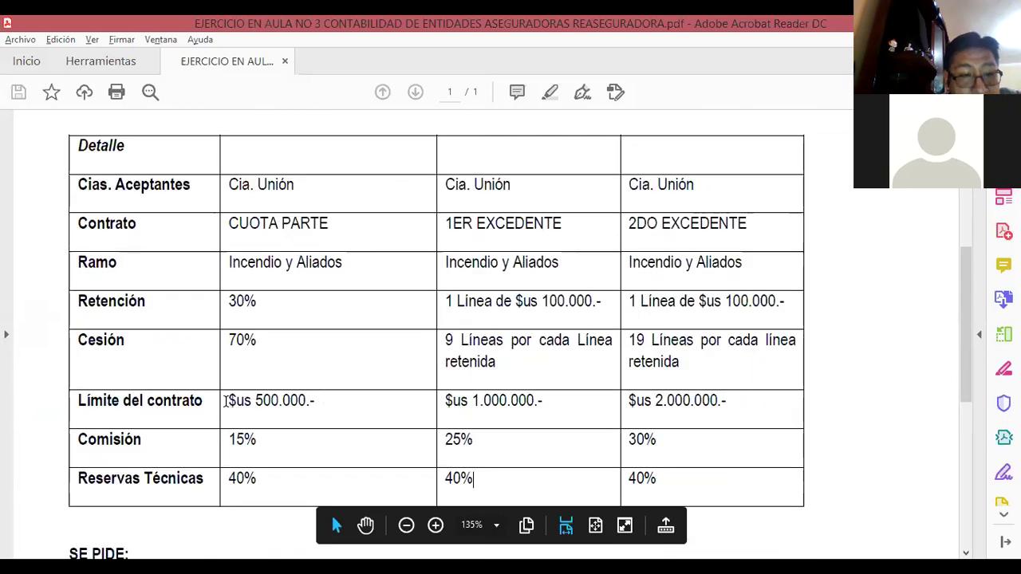
Highlight the contract limits $us 500.000, $us 1.000.000 and $us 2.000.000 in yellow, and return to the Excel workbook.
triple_click(231, 402)
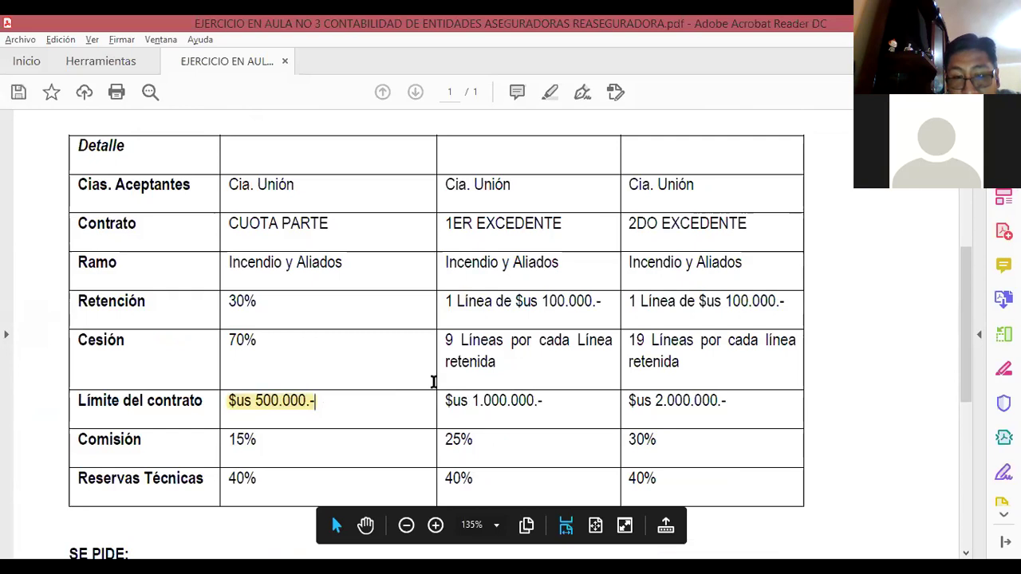
left_click_drag(444, 401, 543, 401)
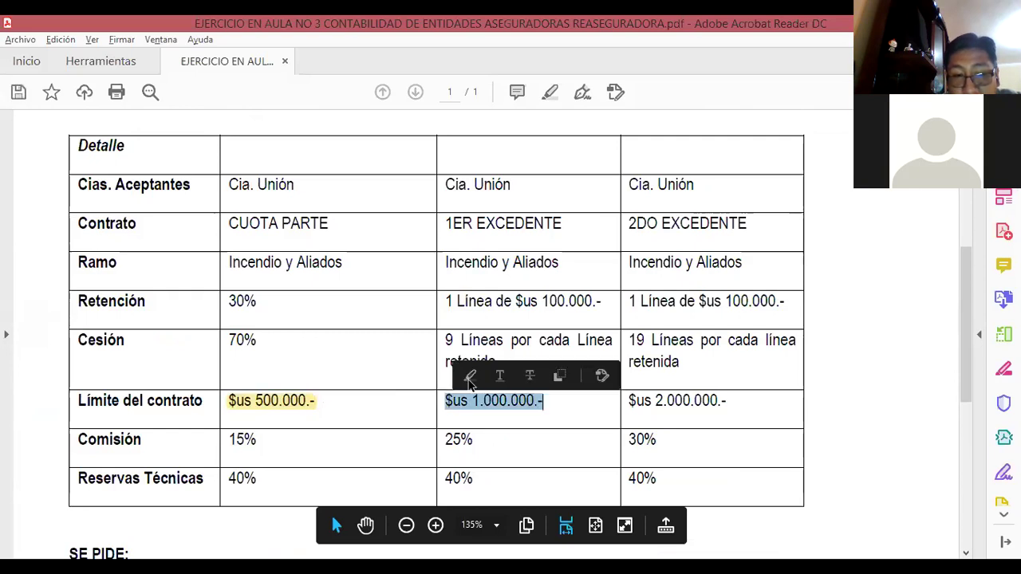
triple_click(632, 400)
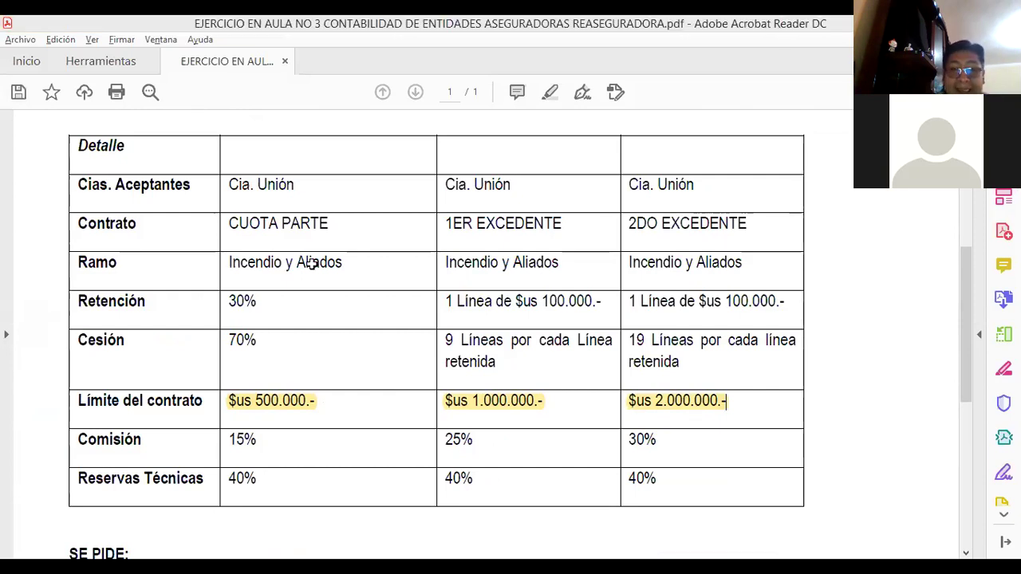
key("alt+Tab")
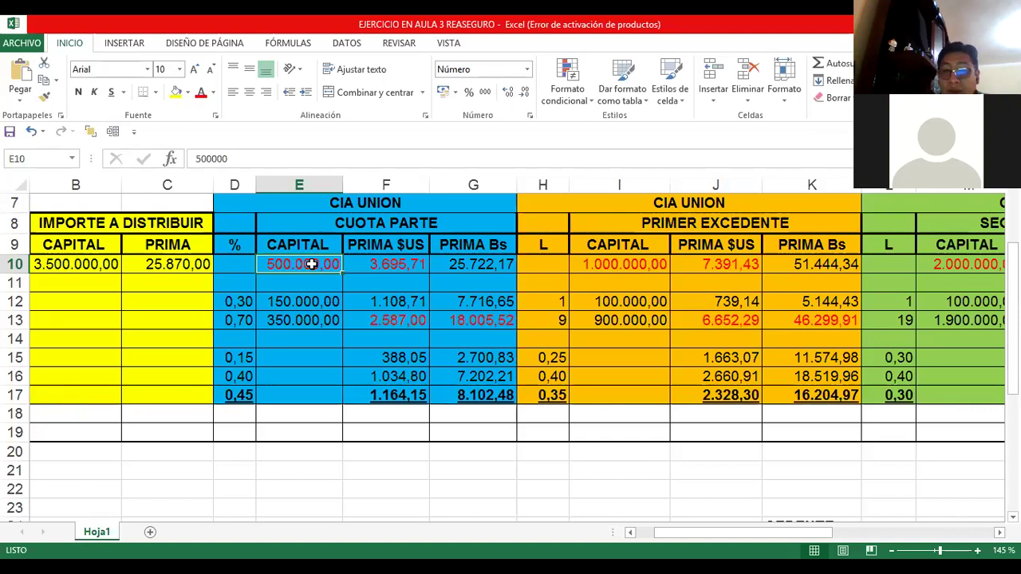
Review the gross amounts in row 10 from the CUOTA PARTE capital across to the SEGUNDO EXCEDENTE PRIMA Bs and back to G10.
key("Right")
key("Right")
key("Right")
key("Right")
key("Right")
key("Right")
key("Right")
key("Right")
key("Right")
key("Right")
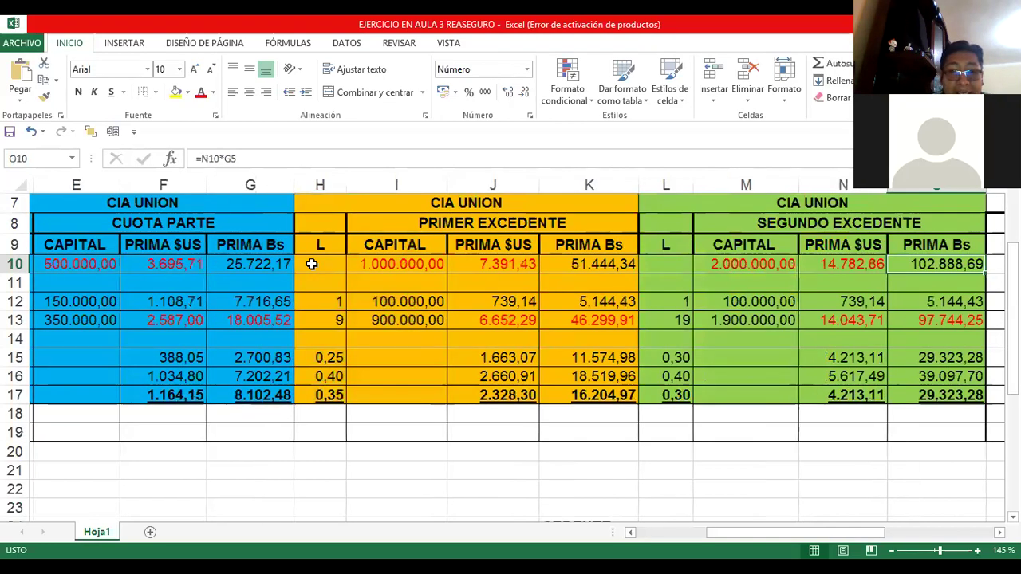
key("Left")
key("Left")
key("Left")
key("Left")
key("Left")
key("Left")
key("Left")
key("Left")
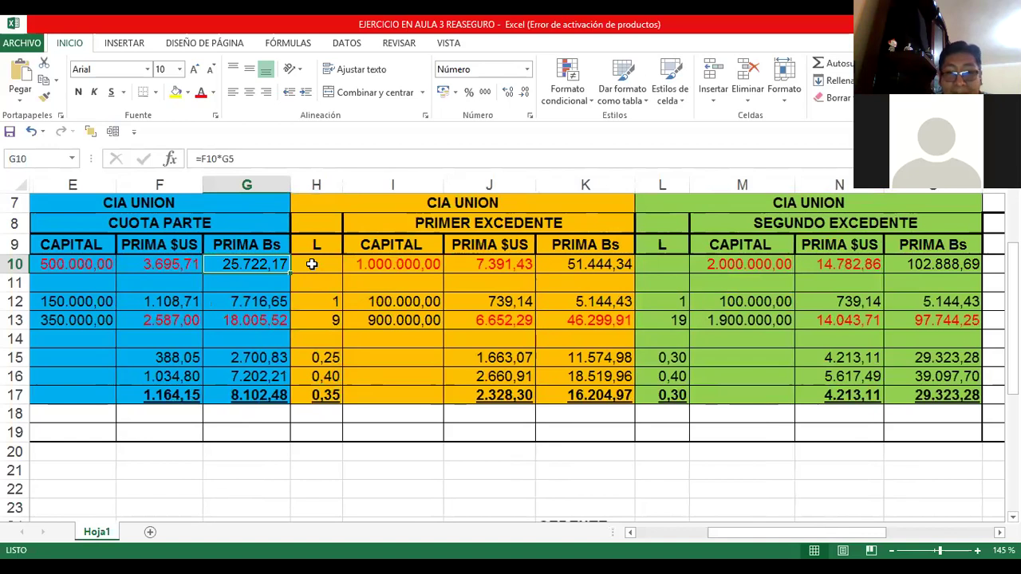
Inspect the CUOTA PARTE PRIMA $US formula in F10 of the IMPORTE BRUTO row.
key("Left")
key("Left")
key("Left")
key("Left")
key("Right")
key("Right")
key("Right")
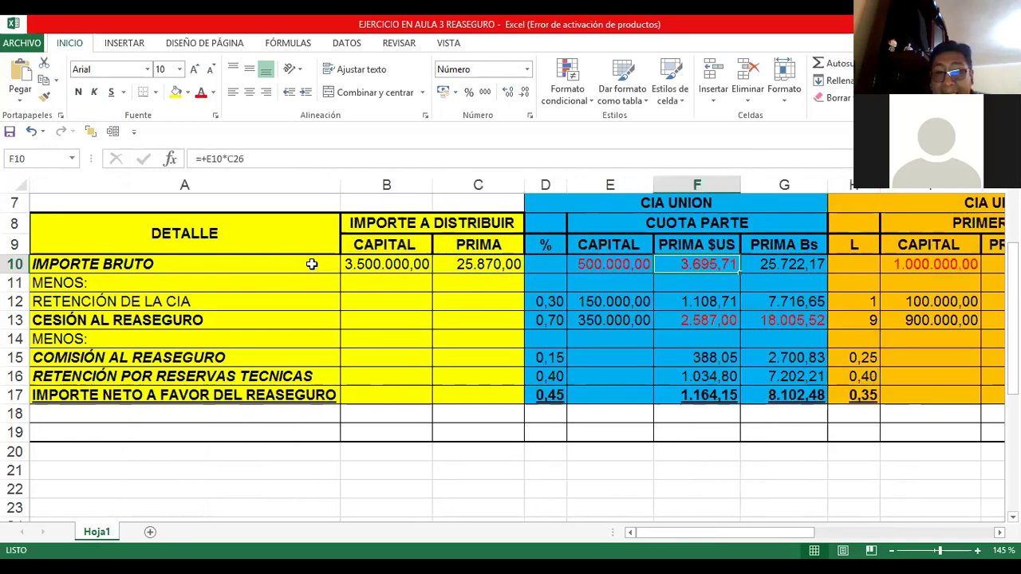
key("F2")
key("Escape")
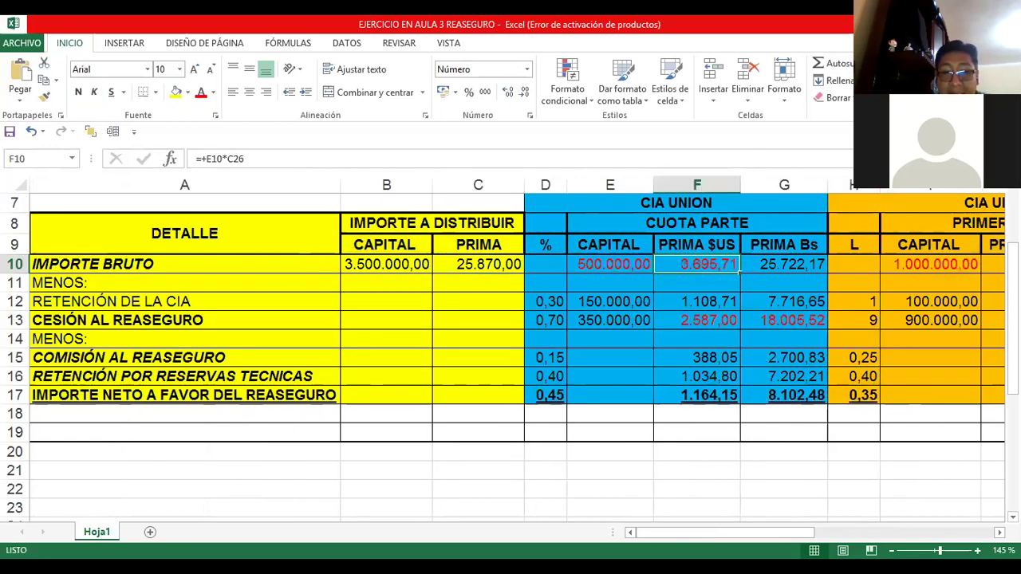
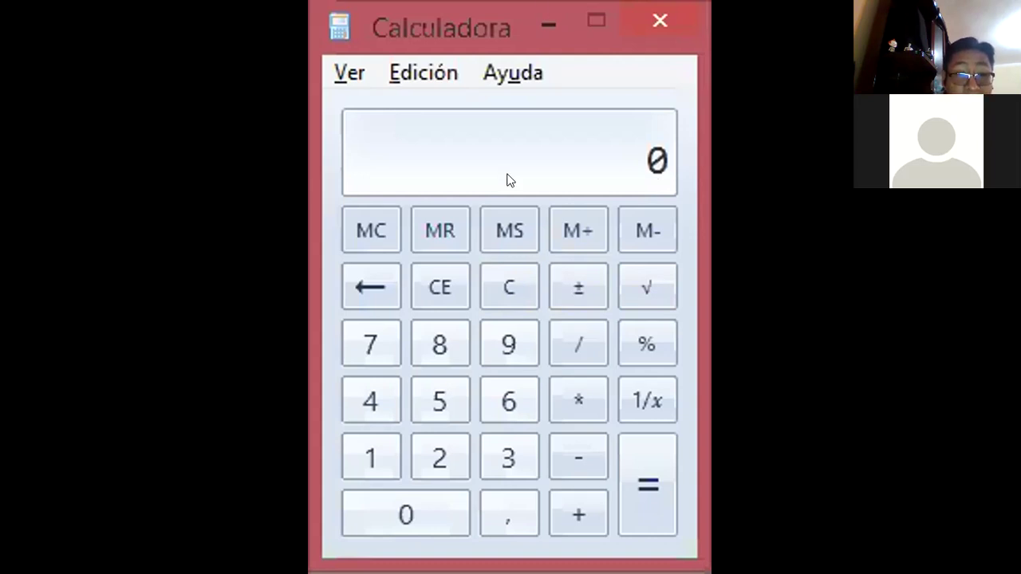
Switch to the Windows Calculator and multiply 500000 by 25870.
left_click(428, 382)
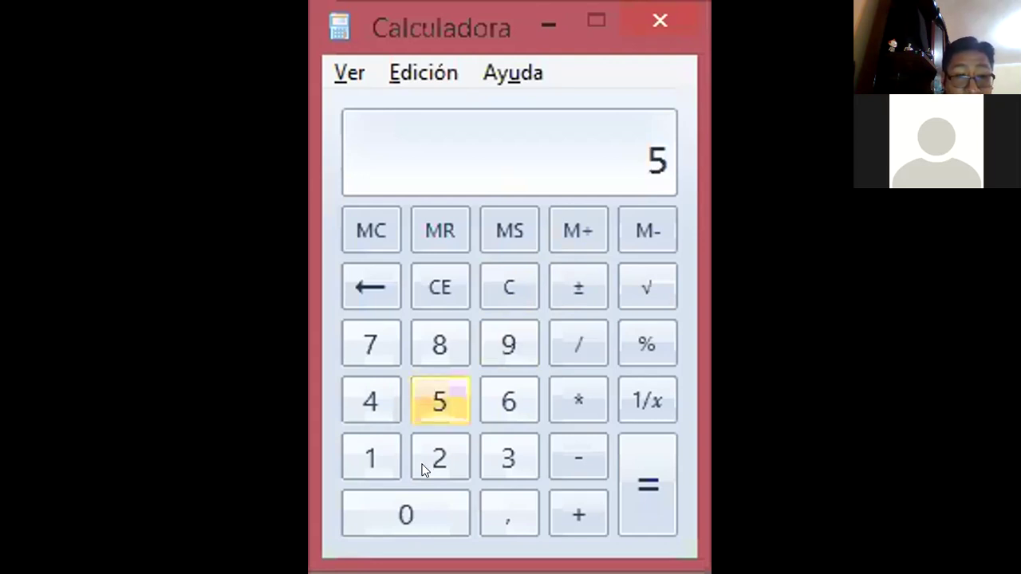
double_click(391, 514)
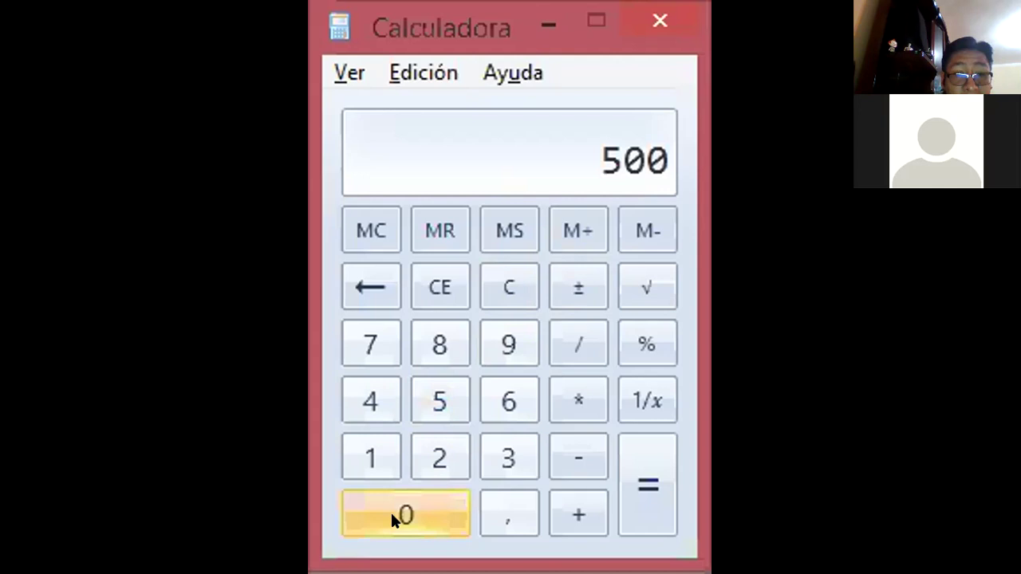
double_click(391, 514)
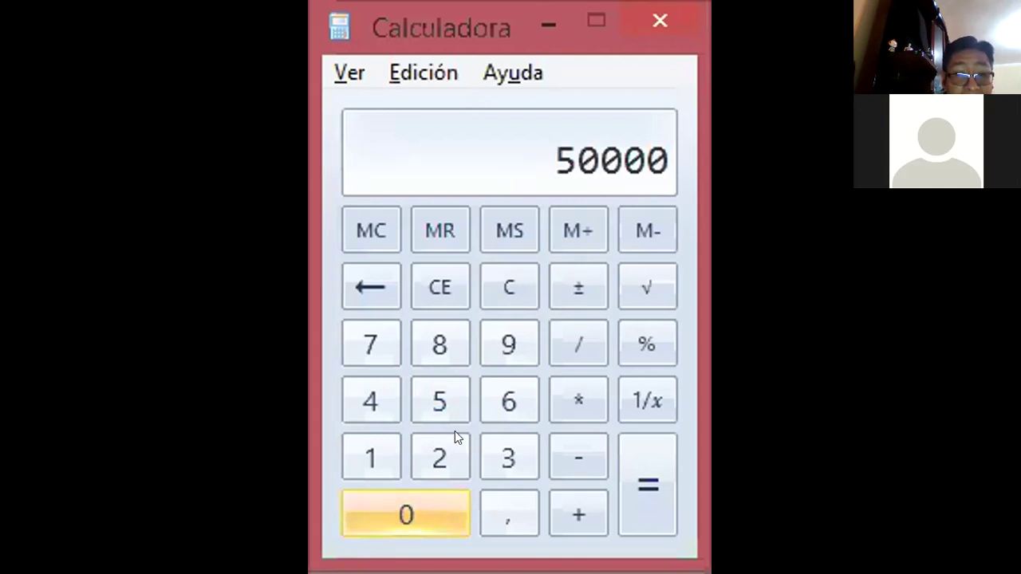
key("0")
key("asterisk")
key("2")
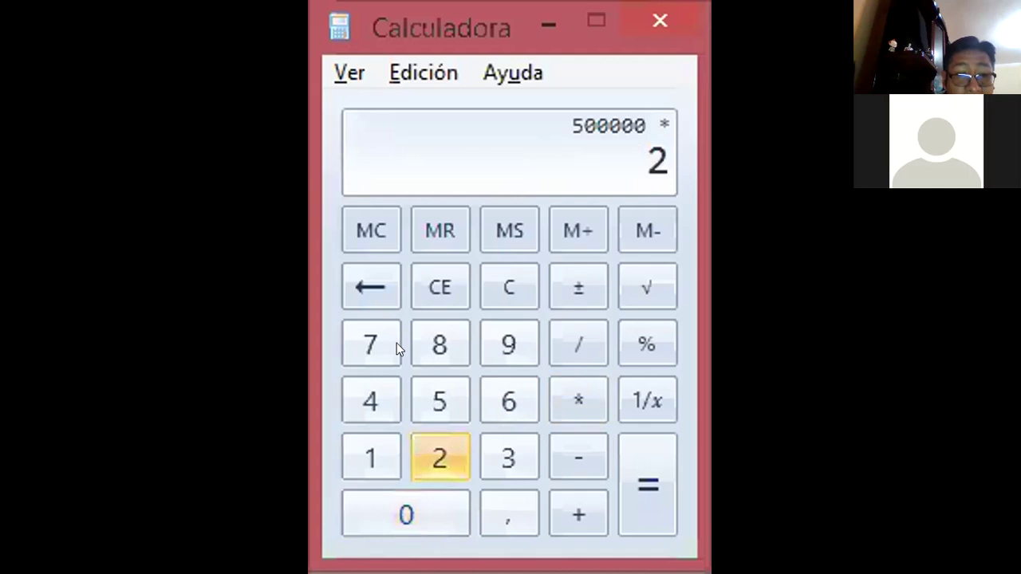
key("5")
key("8")
key("7")
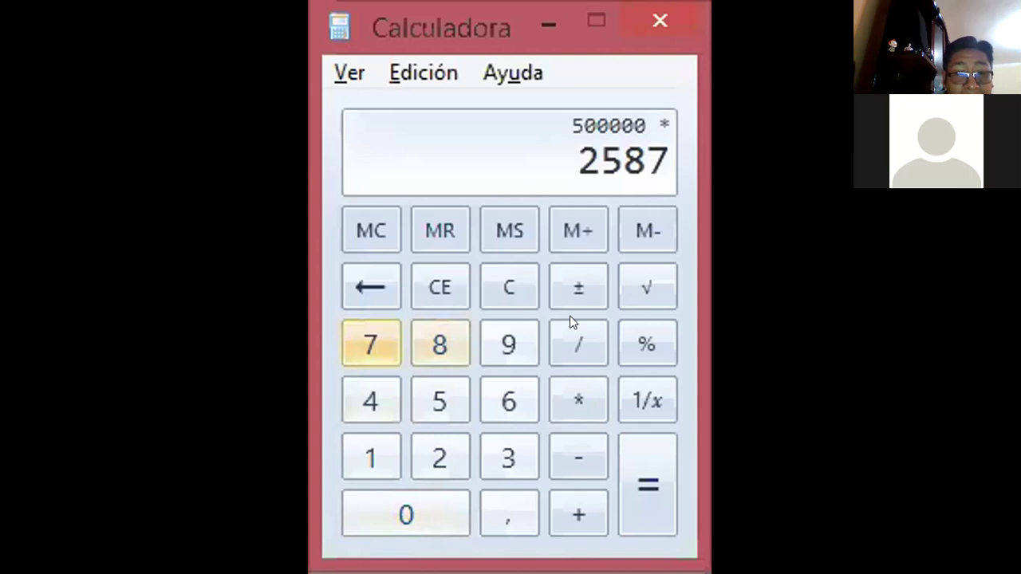
key("Return")
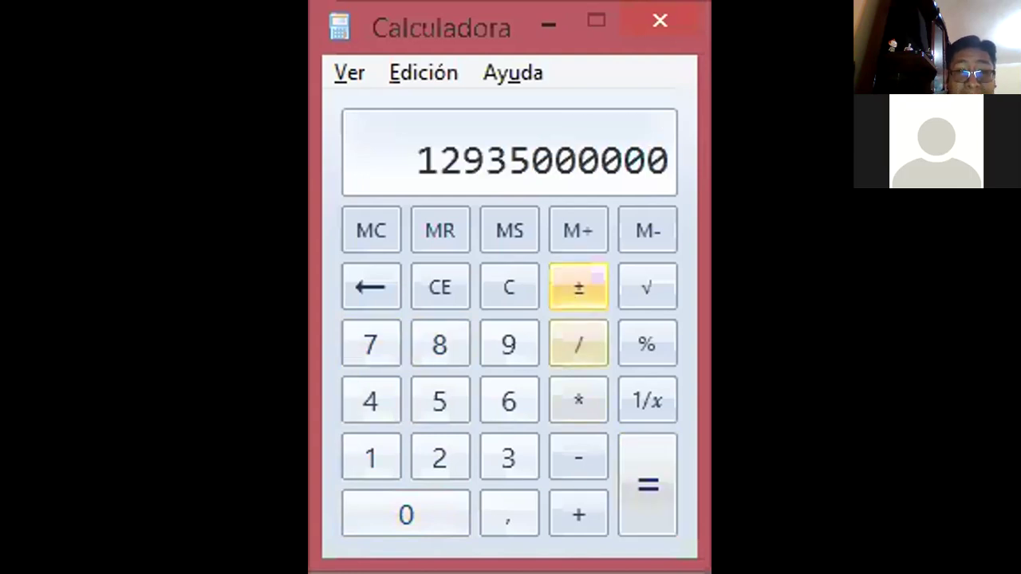
Divide the product by 3500000 in the calculator and return to the Excel workbook.
left_click(592, 347)
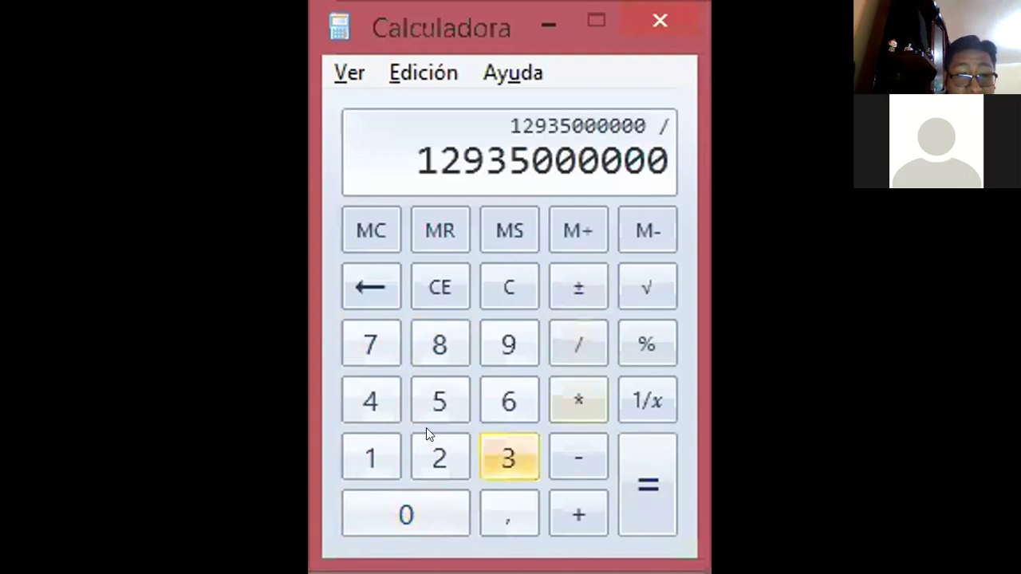
type("35")
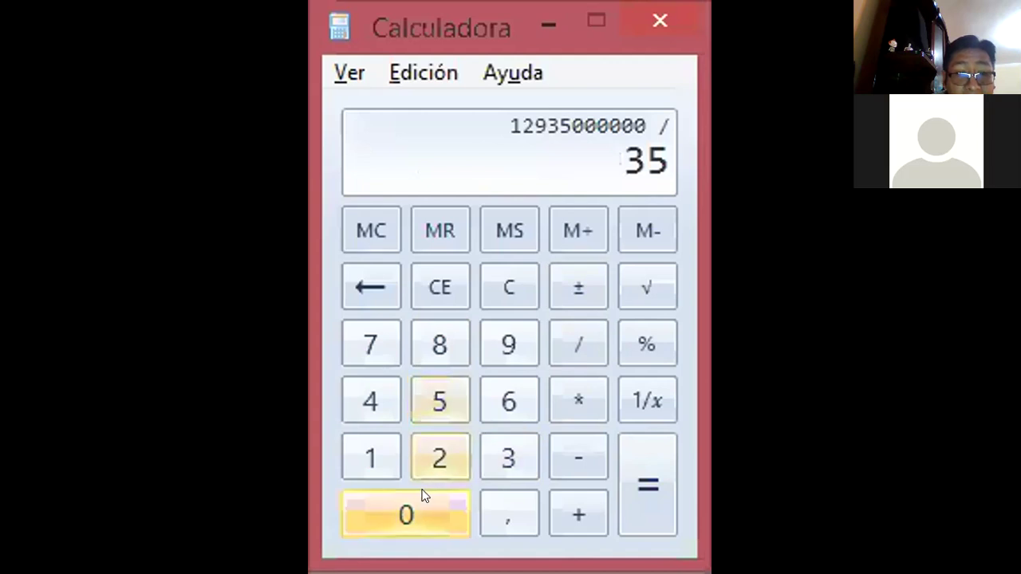
double_click(424, 495)
left_click(424, 495)
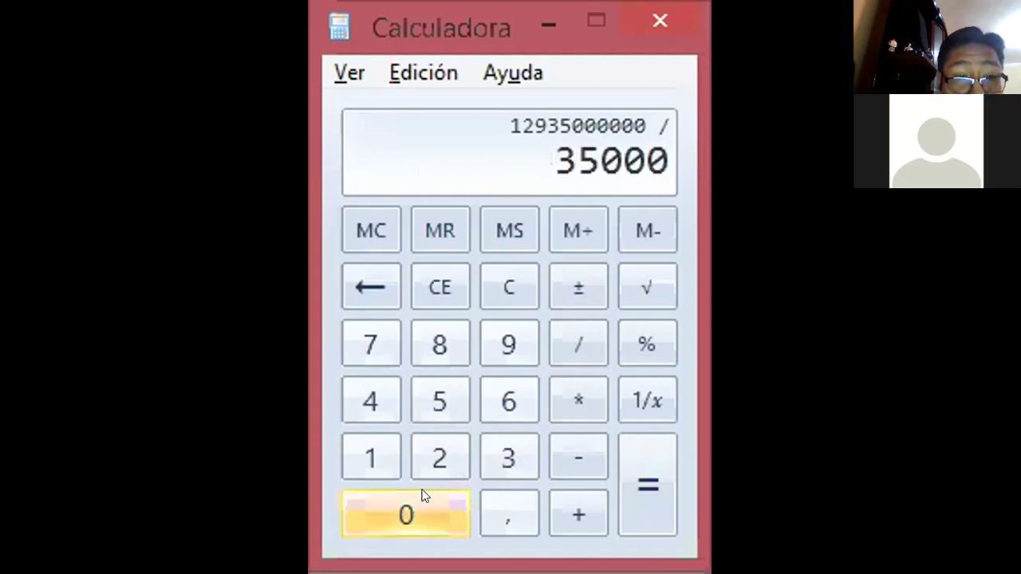
left_click(424, 495)
type("00")
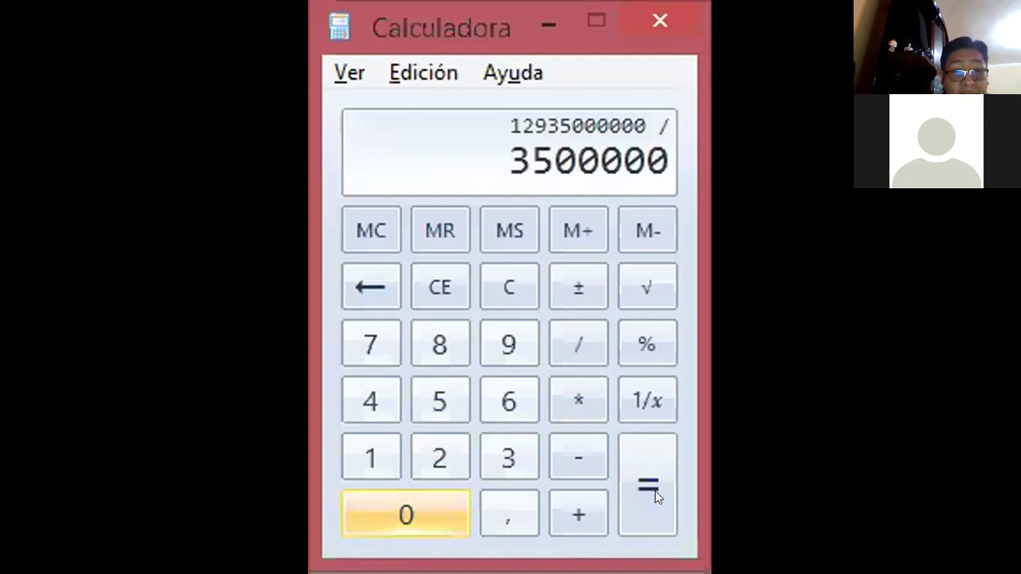
left_click(655, 491)
left_click(508, 236)
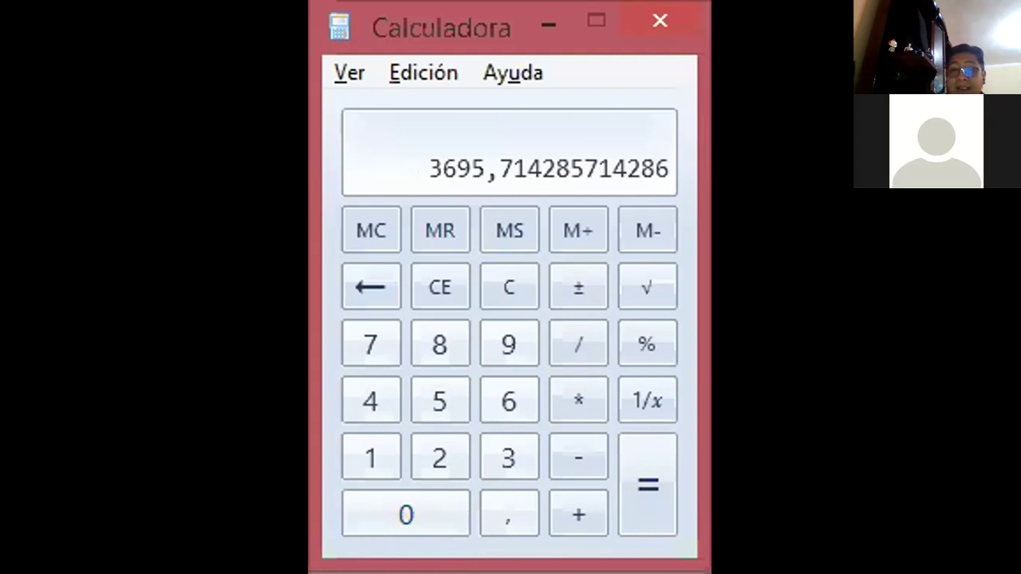
key("alt+Tab")
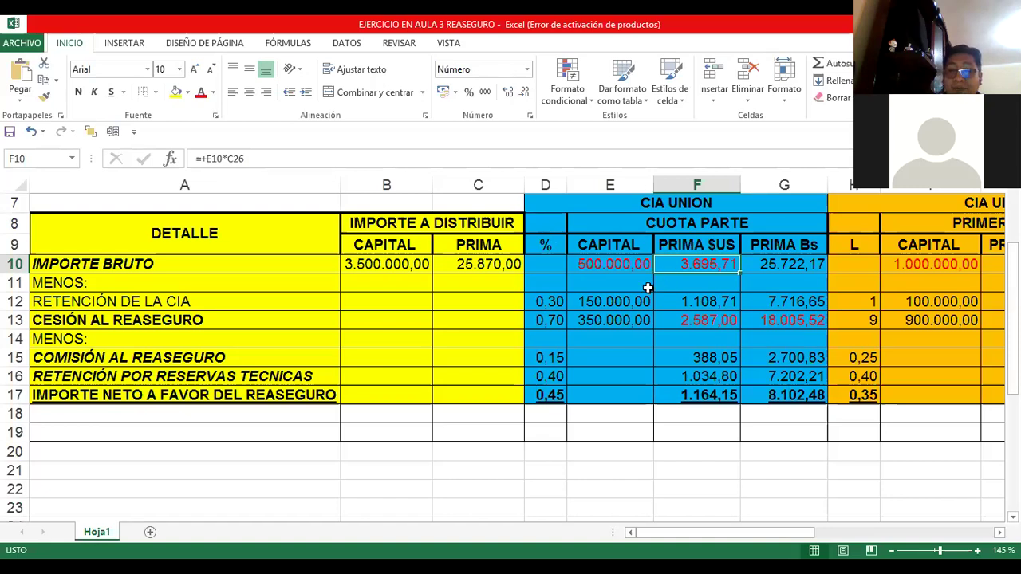
Locate the TASA APLI label in B26 below the distribution table and select its rate in C26.
scroll(567, 323, "down", 4)
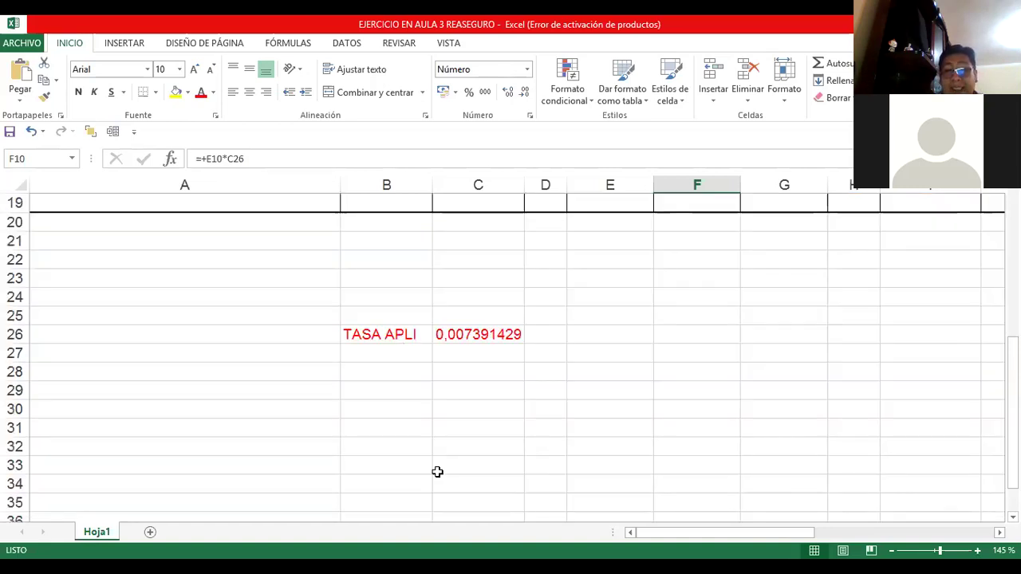
scroll(437, 473, "up", 2)
scroll(438, 473, "up", 4)
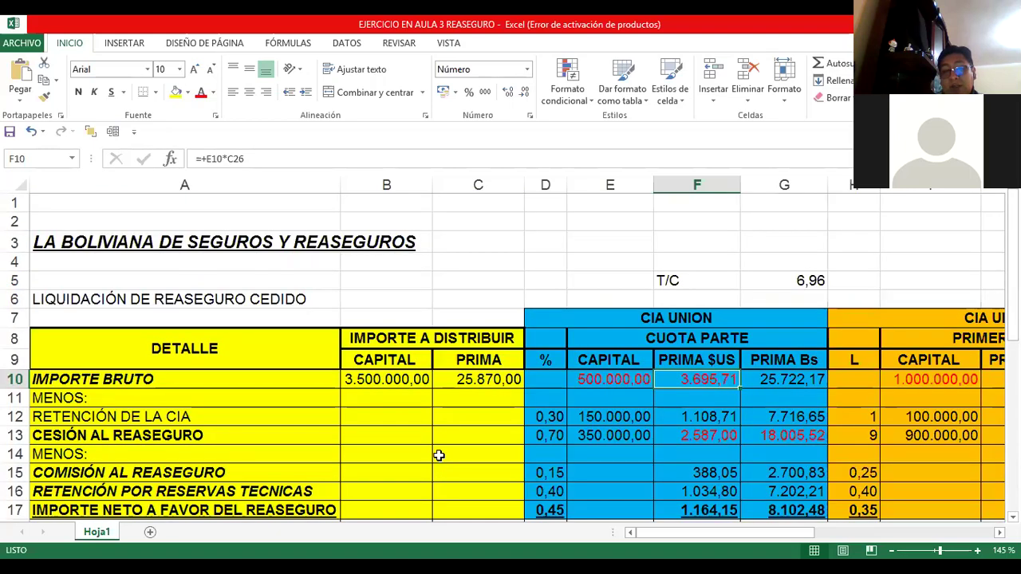
scroll(408, 399, "down", 5)
left_click(423, 393)
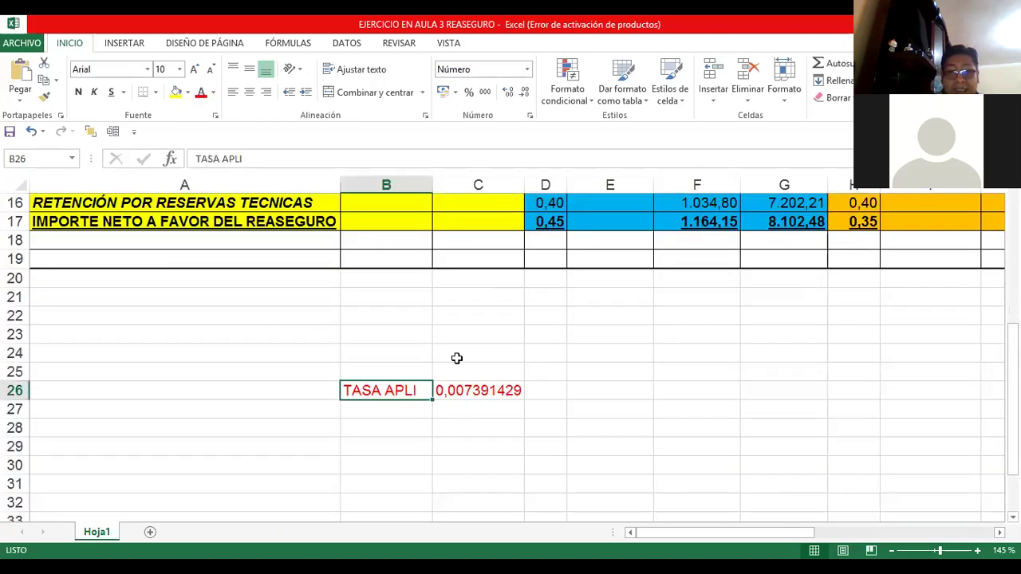
left_click(492, 390)
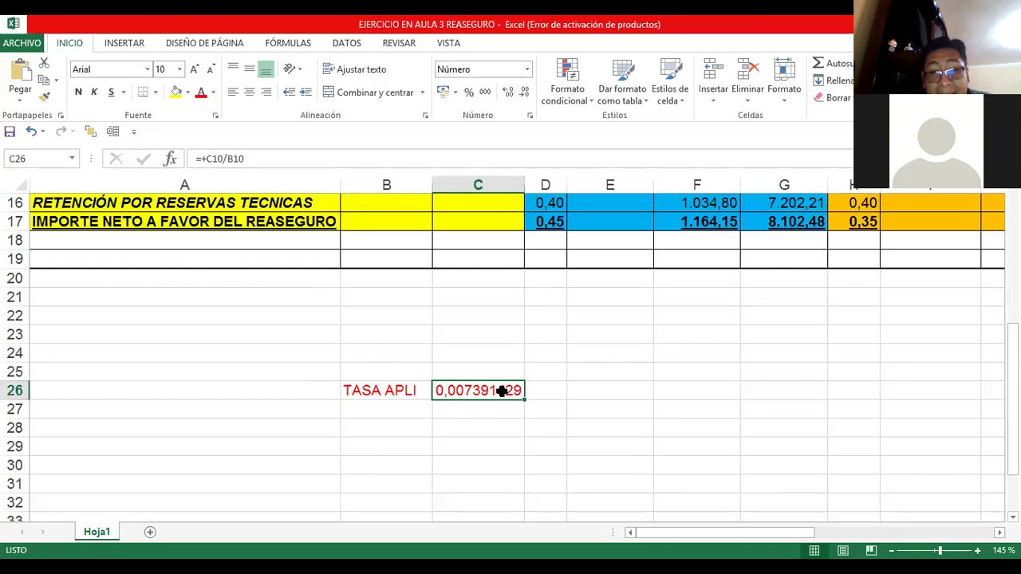
Trace the TASA APLI formula in C26 to the IMPORTE A DISTRIBUIR premium in C10 and capital in B10.
double_click(471, 390)
scroll(454, 420, "up", 5)
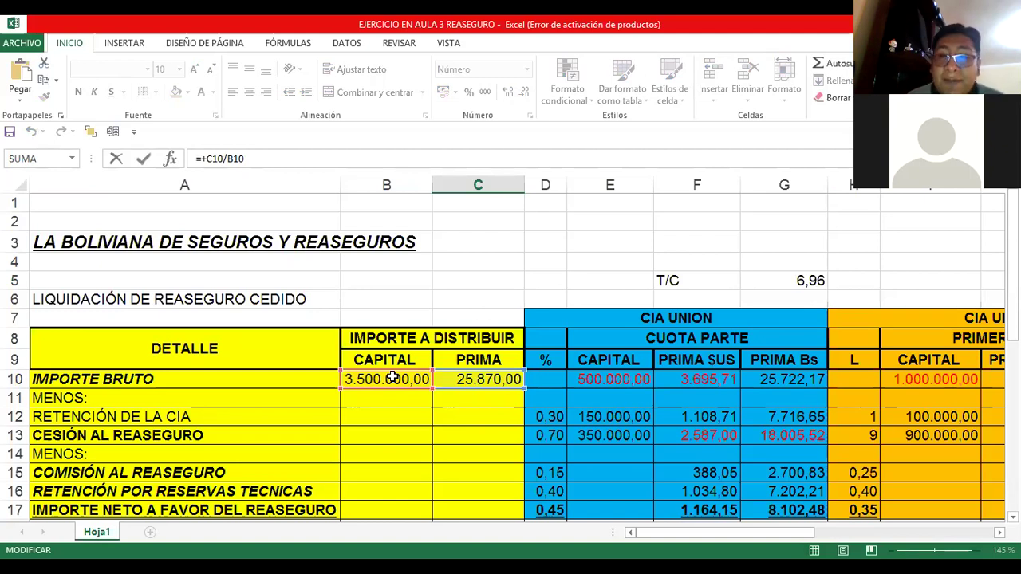
scroll(466, 371, "down", 6)
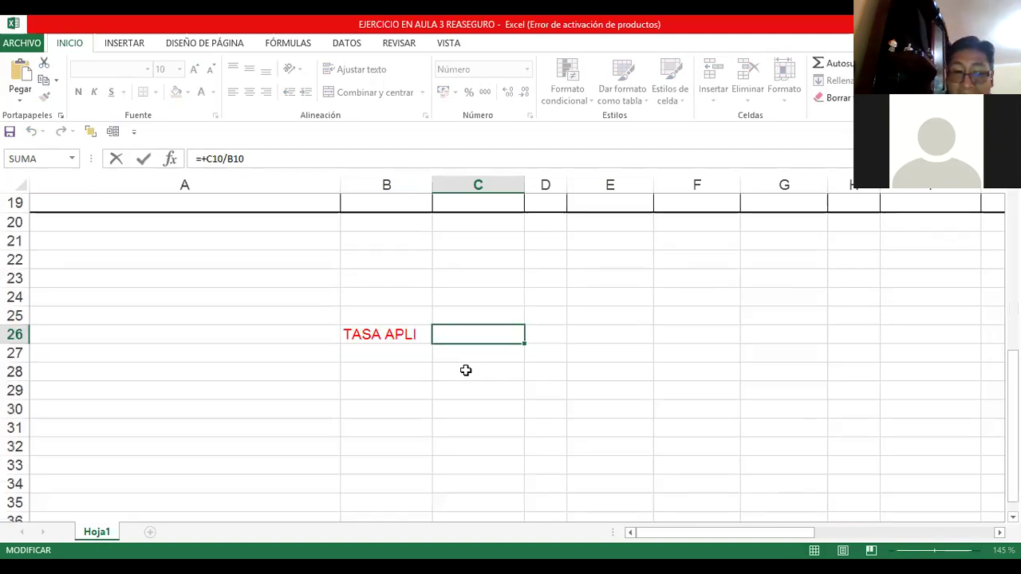
scroll(466, 371, "up", 2)
scroll(526, 441, "up", 3)
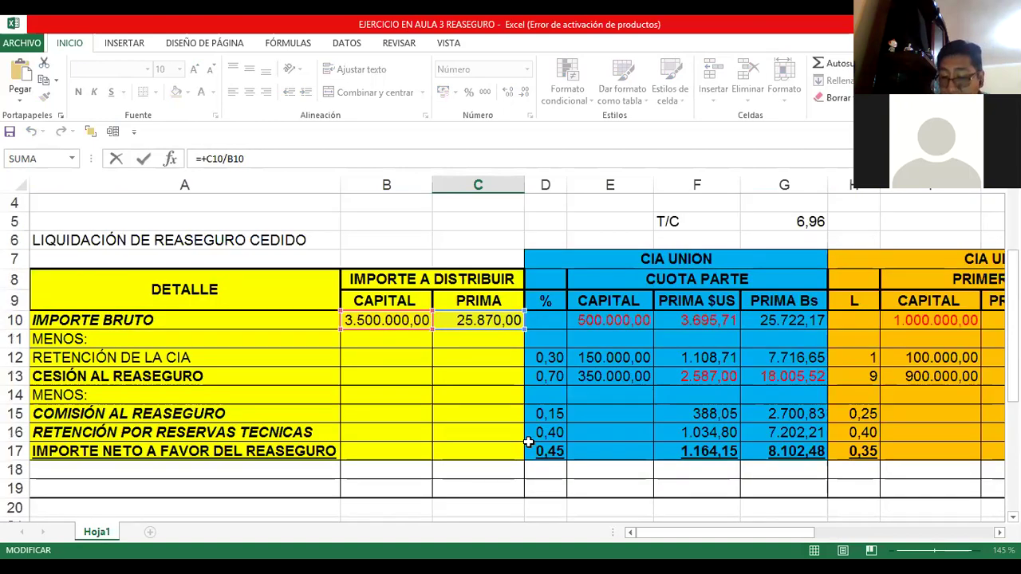
scroll(528, 442, "down", 1)
scroll(528, 451, "down", 1)
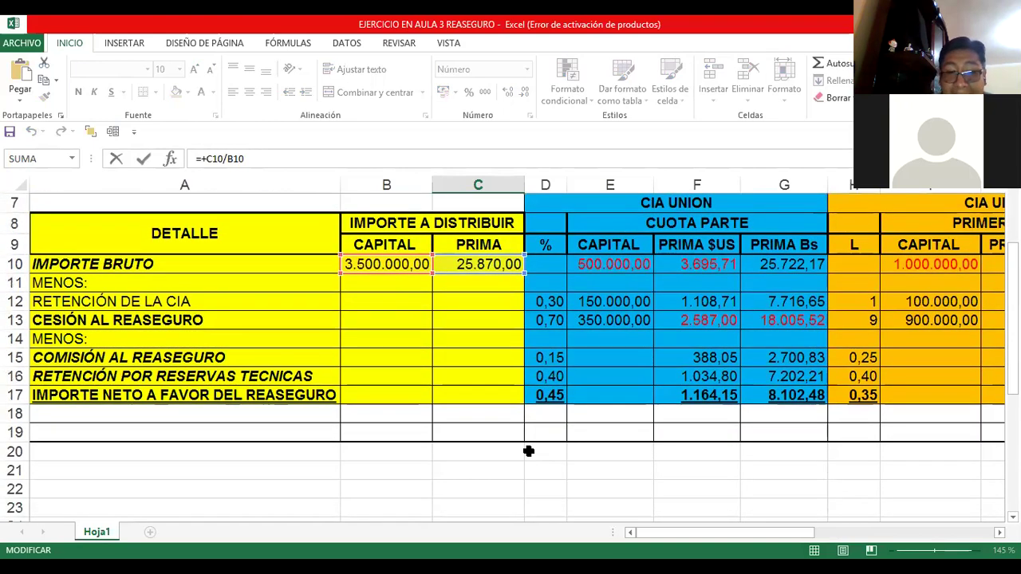
key("Return")
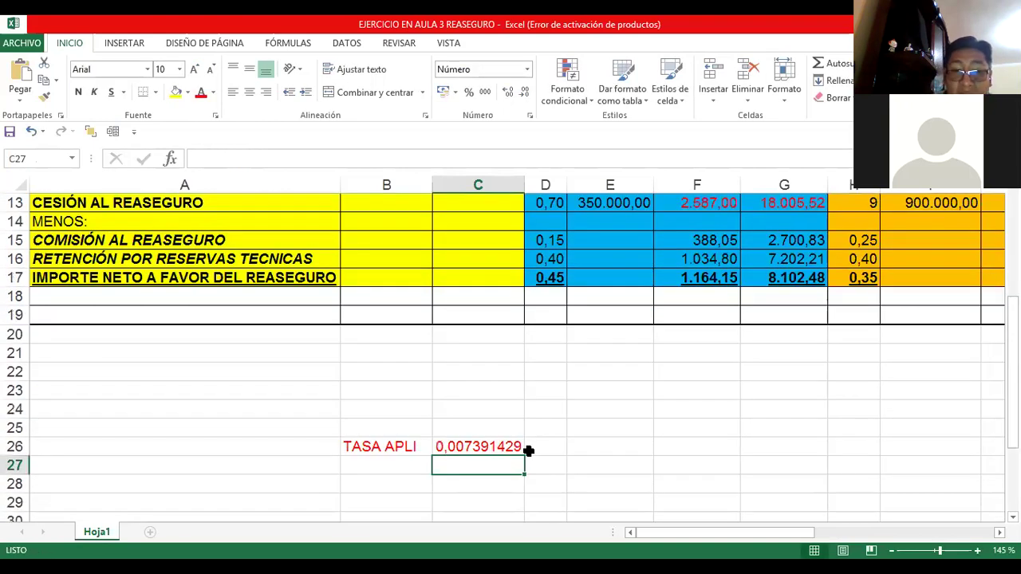
key("Up")
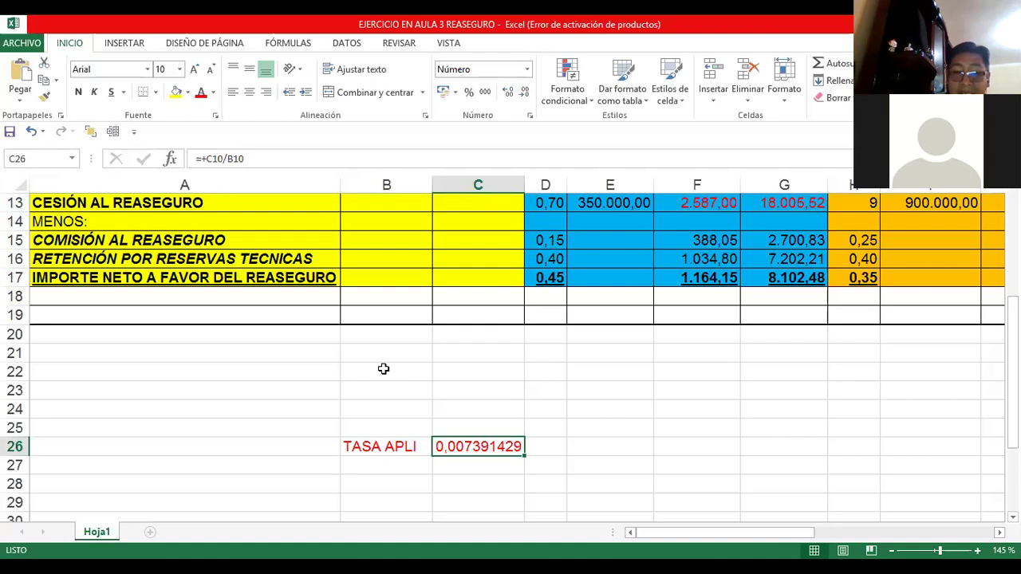
Compare the TASA APLI rate with the IMPORTE BRUTO amounts in row 10.
scroll(474, 388, "down", 2)
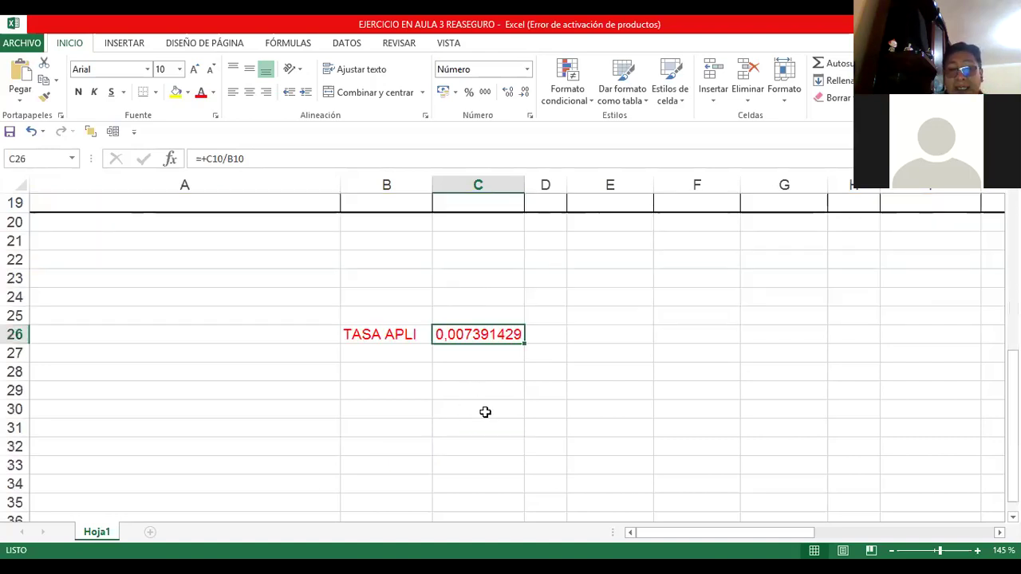
scroll(485, 412, "up", 3)
scroll(631, 411, "up", 1)
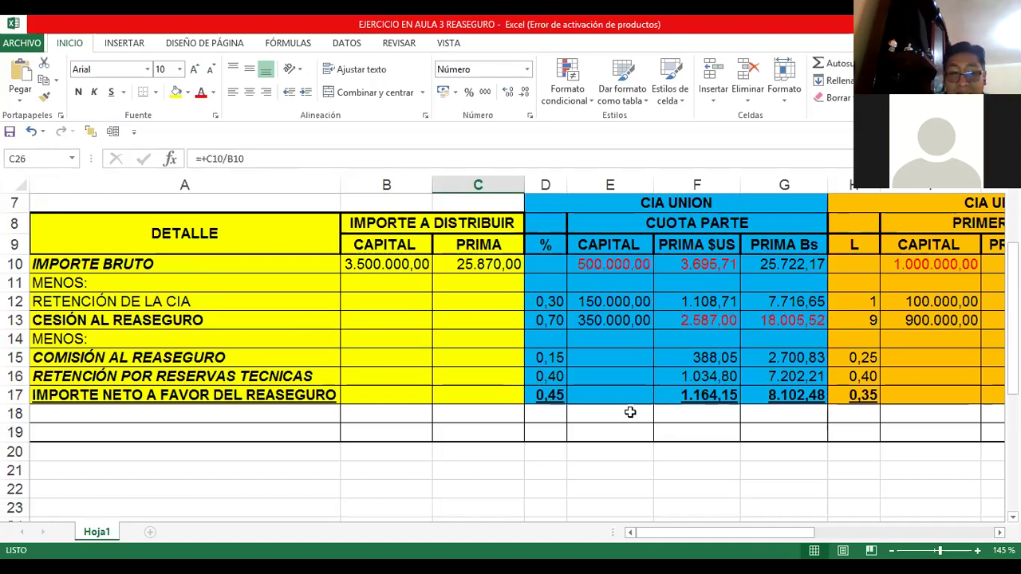
scroll(630, 412, "down", 2)
Trace the CUOTA PARTE PRIMA $US formula in F10 to the capital in E10 and the TASA APLI rate in C26.
key("Right")
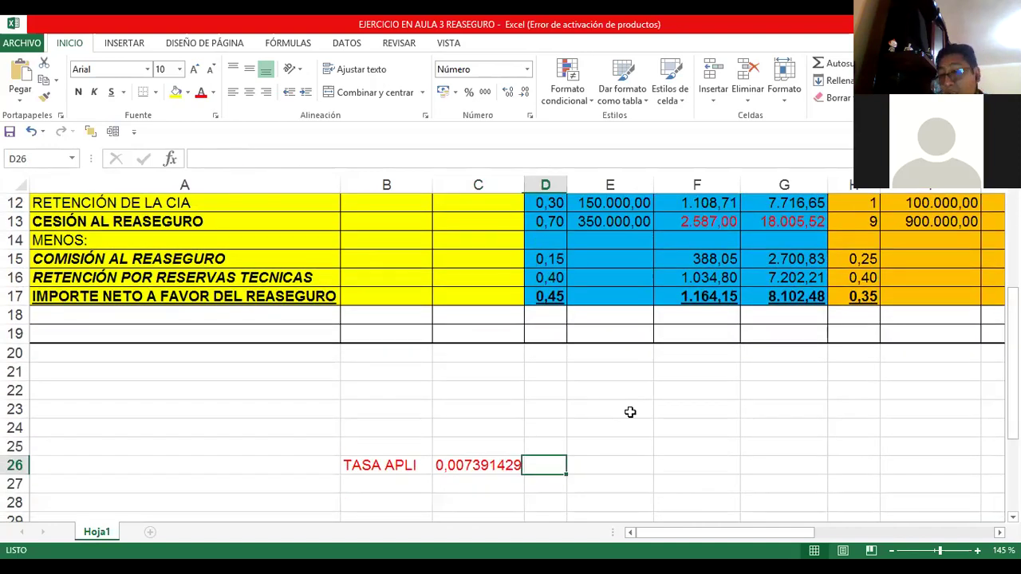
key("Up")
key("Up")
key("Up")
key("Up")
key("Up")
key("Up")
key("Up")
key("Up")
key("Right")
key("Right")
key("Up")
key("Up")
key("Up")
key("Up")
key("Up")
key("Up")
key("Up")
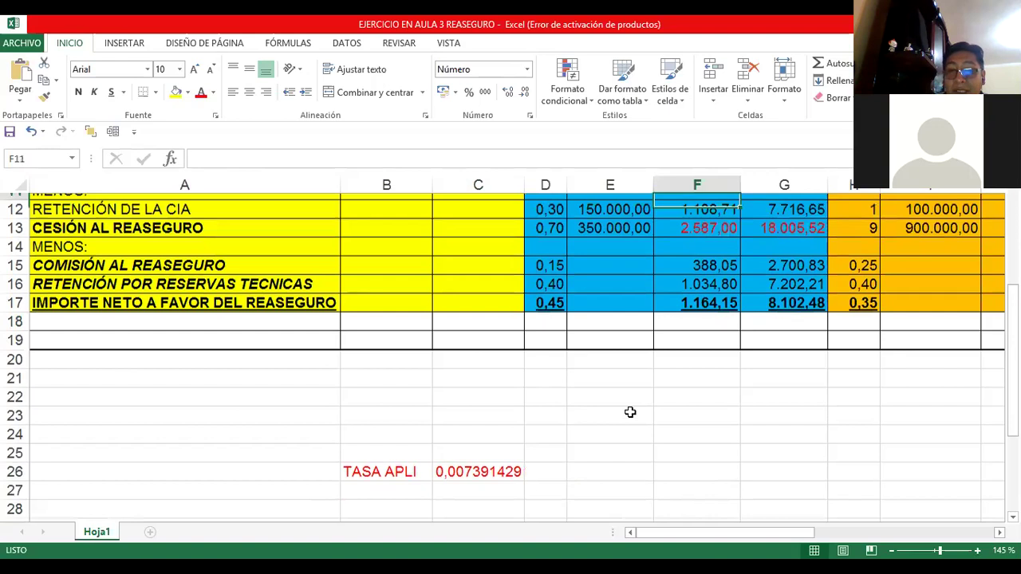
key("Right")
key("Right")
key("Up")
key("Up")
key("Up")
key("Right")
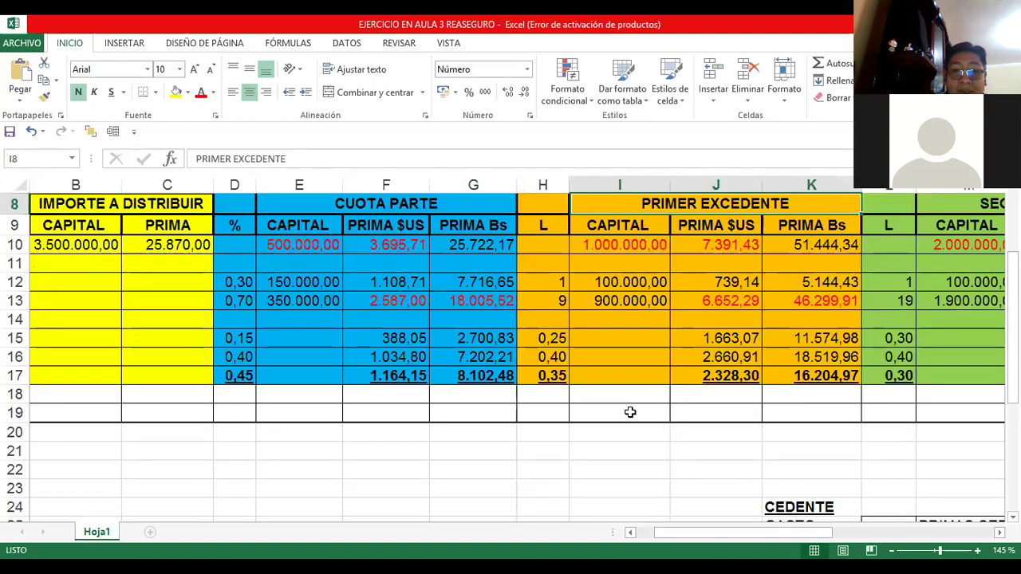
key("Down")
key("Down")
key("Left")
key("Left")
key("Left")
key("F2")
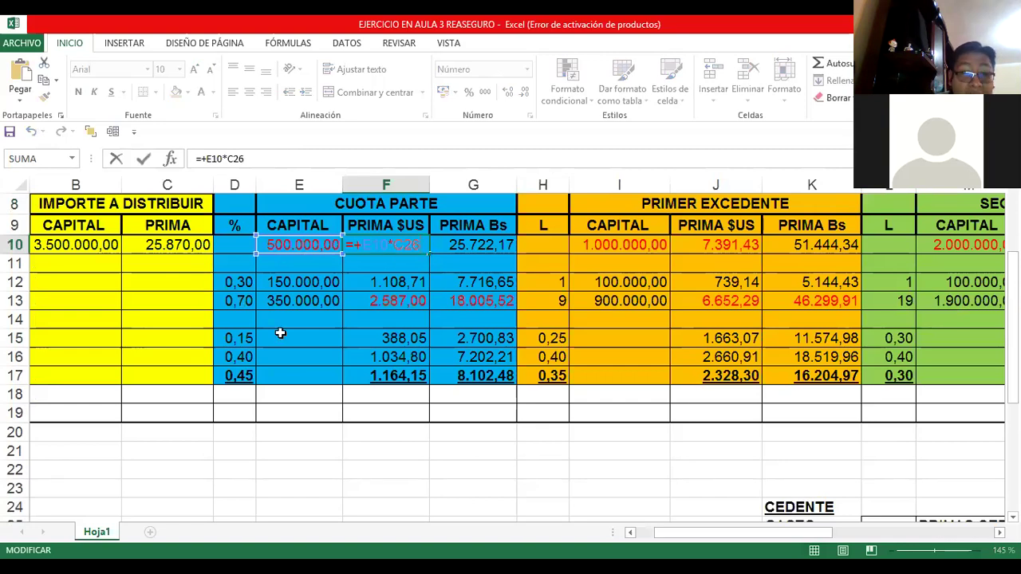
scroll(173, 368, "down", 4)
scroll(94, 272, "up", 1)
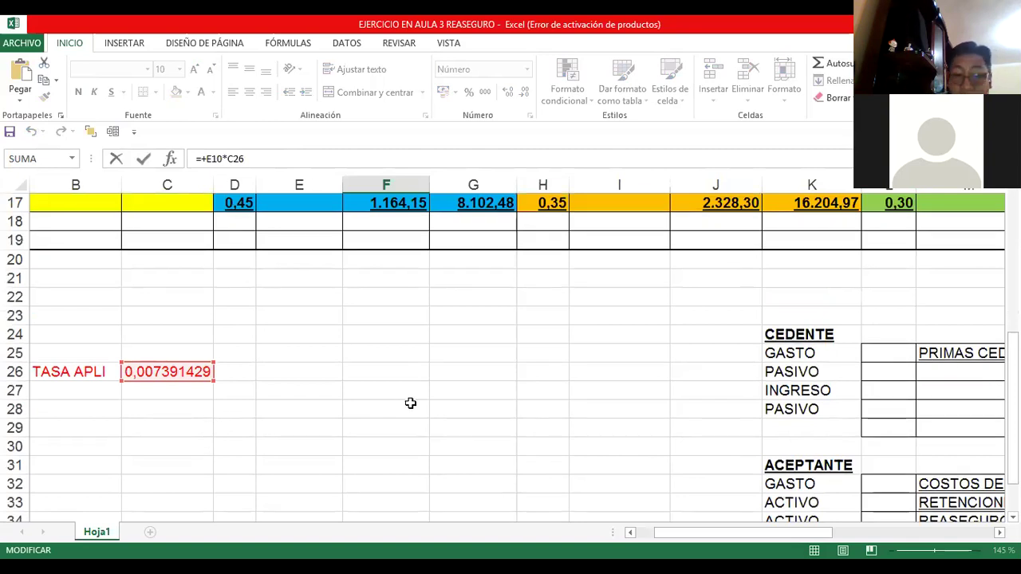
scroll(410, 403, "up", 5)
key("Return")
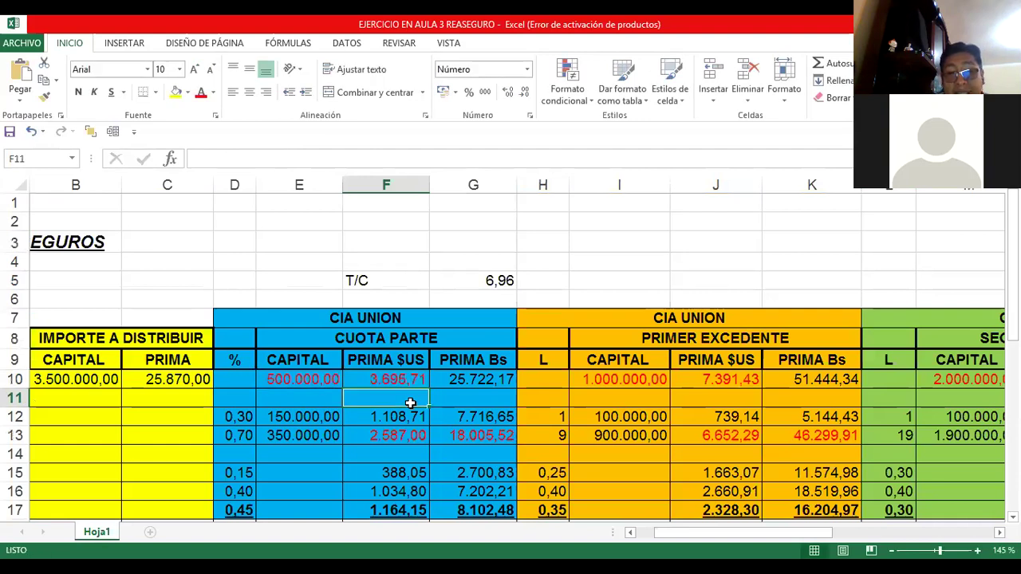
Examine the PRIMER EXCEDENTE capital in I10 and the PRIMA $US formulas in J10 and J12.
key("Up")
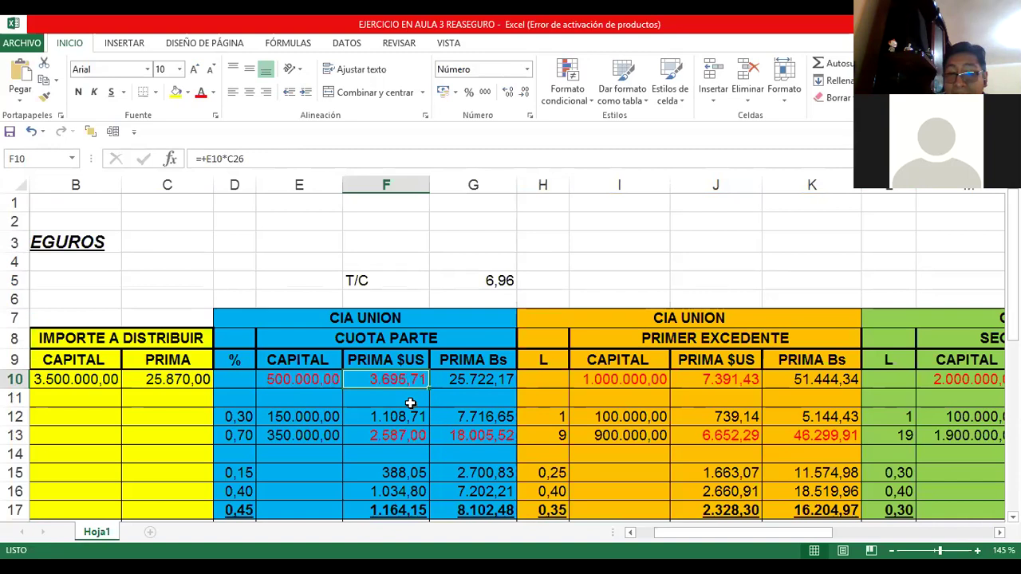
key("Right")
key("Right")
key("Right")
key("Right")
key("Right")
key("Right")
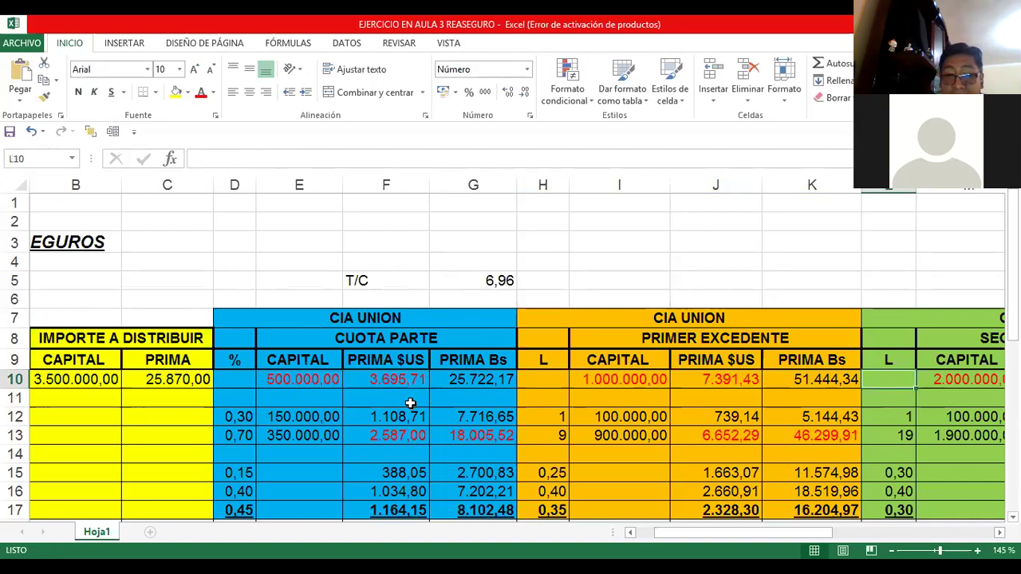
key("Left")
key("Left")
key("Left")
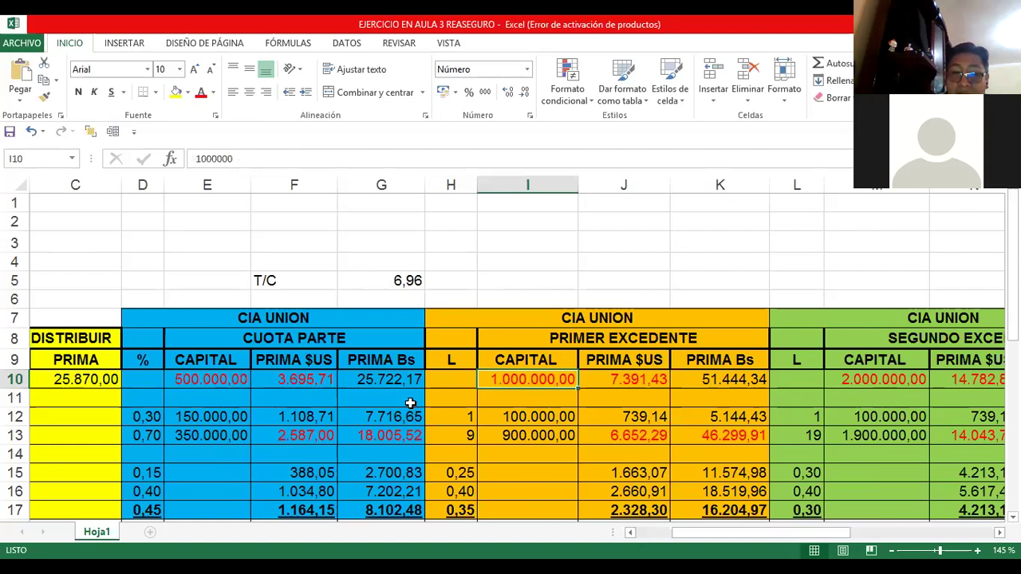
key("Right")
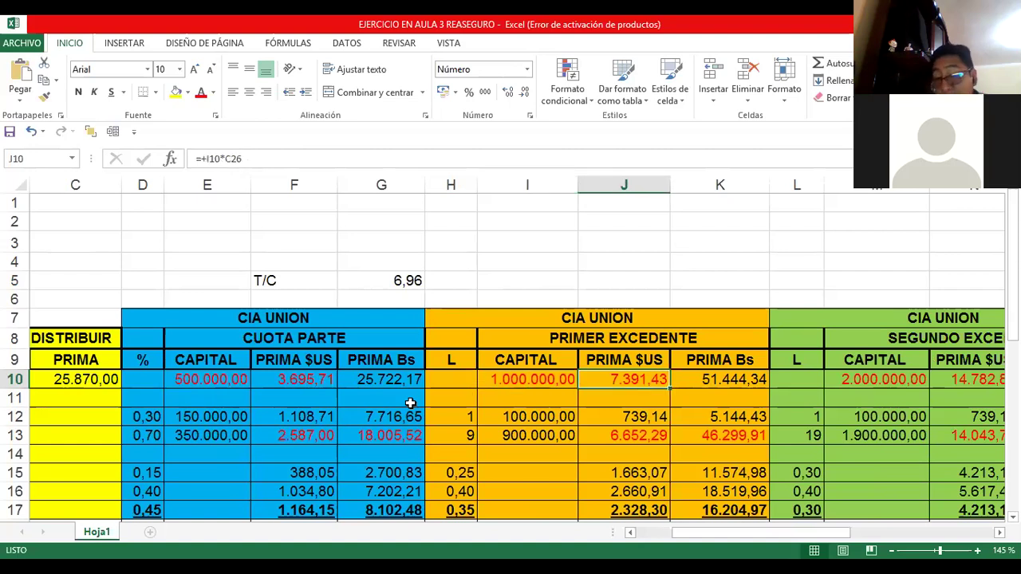
key("Down")
key("Down")
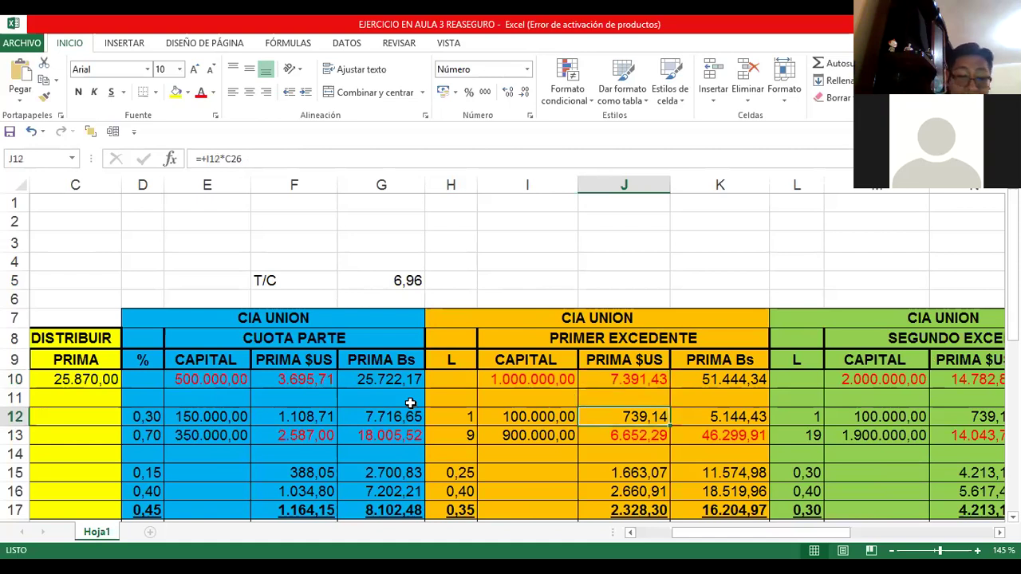
Trace the PRIMER EXCEDENTE PRIMA $US formula in J10 to the capital in I10 and the TASA APLI rate in C26.
key("Up")
key("Up")
key("F2")
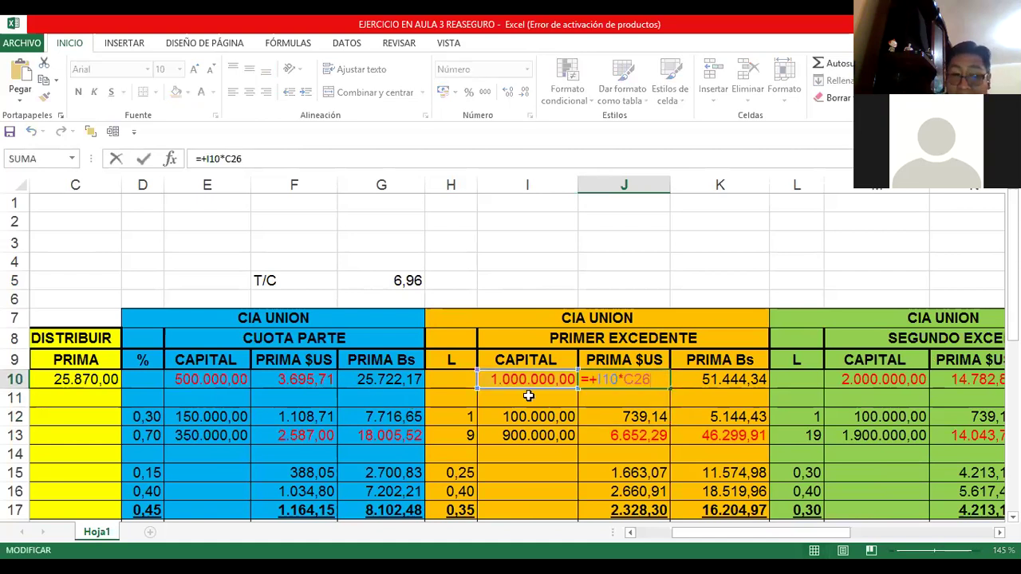
scroll(195, 396, "down", 2)
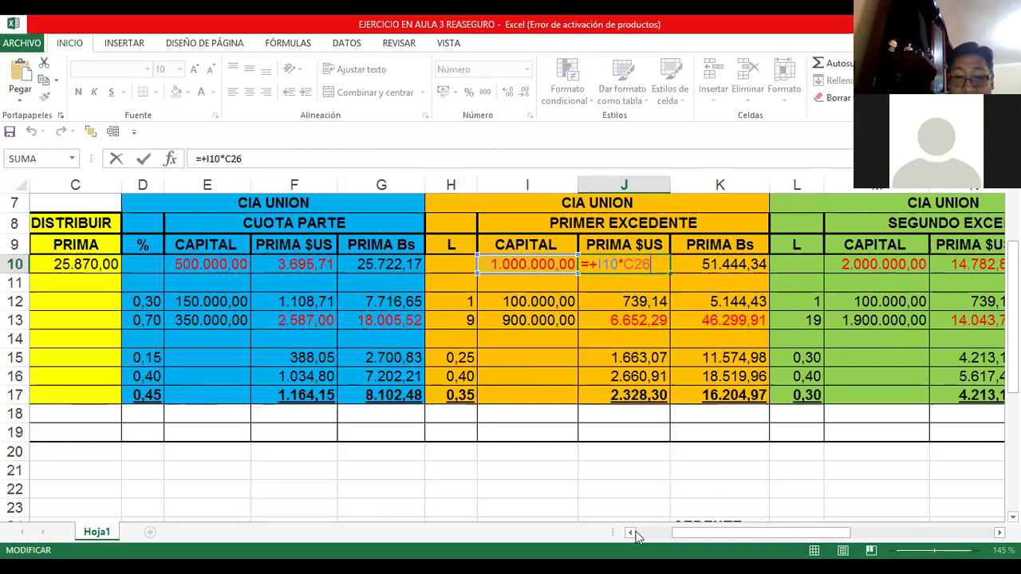
scroll(638, 537, "down", 3)
scroll(308, 405, "left", 2)
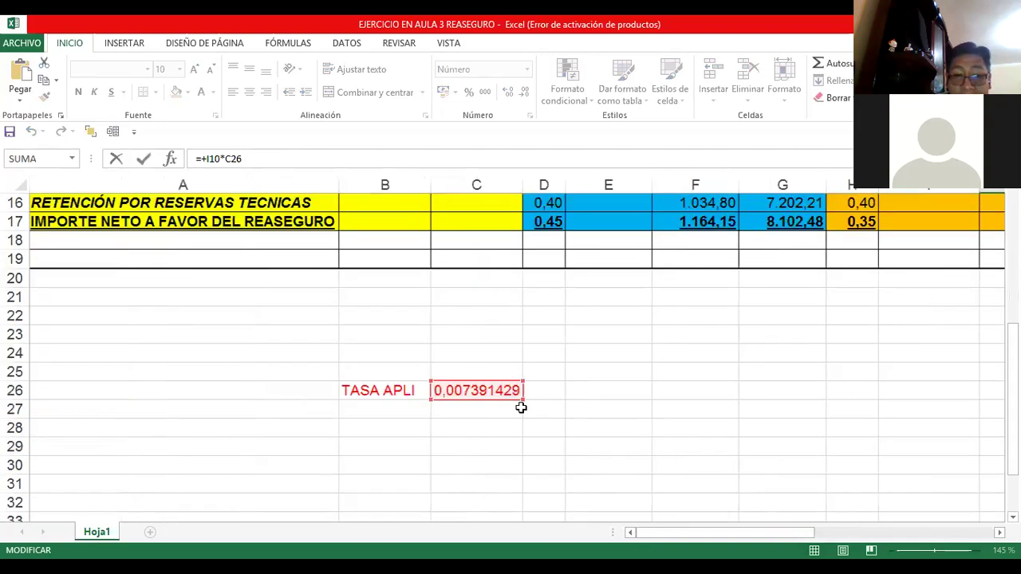
scroll(716, 388, "up", 5)
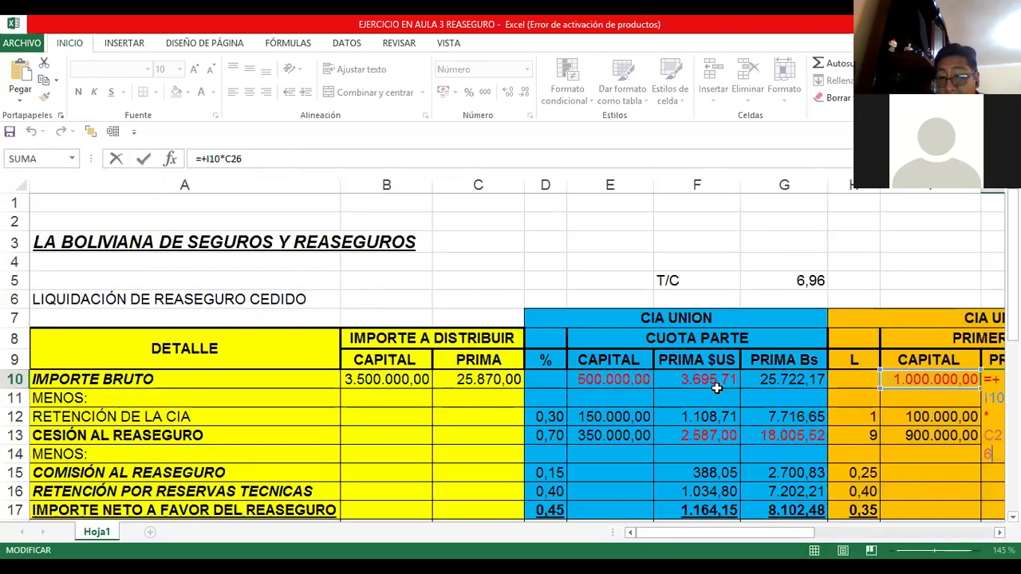
scroll(460, 467, "right", 5)
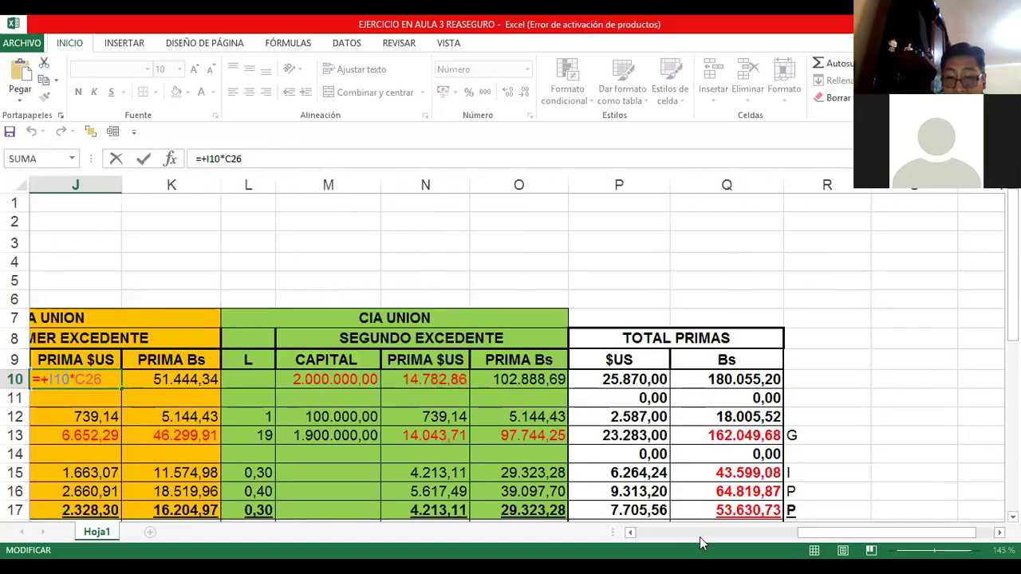
left_click(747, 532)
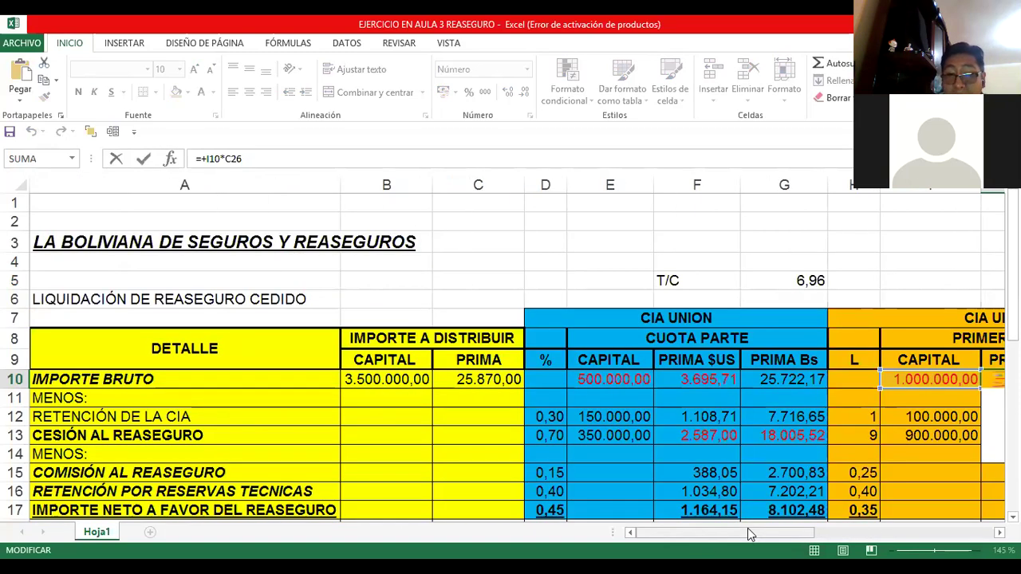
key("Tab")
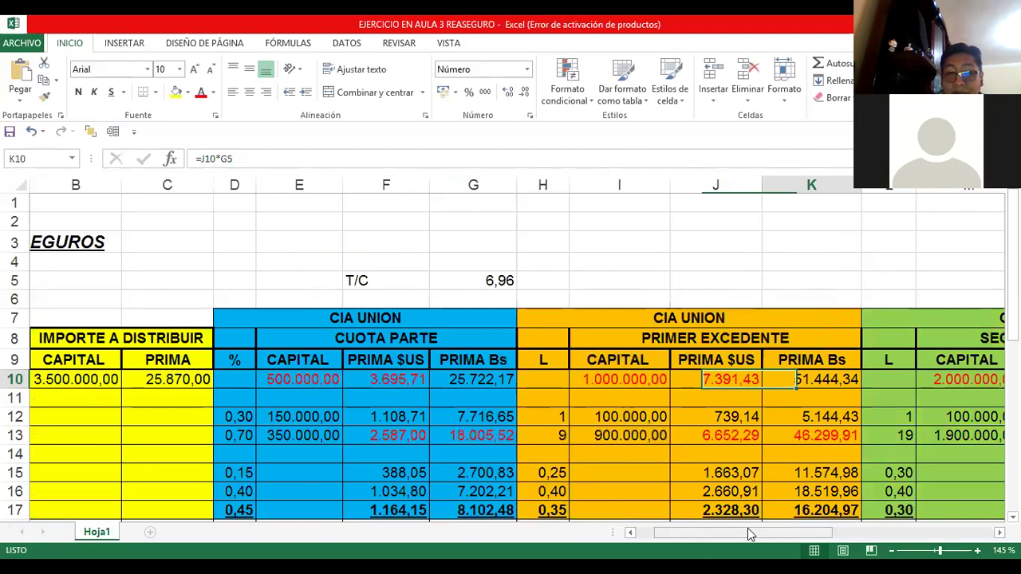
Check the SEGUNDO EXCEDENTE PRIMA $US formula in N10 against its capital in M10.
key("Tab")
key("Tab")
key("Tab")
key("Tab")
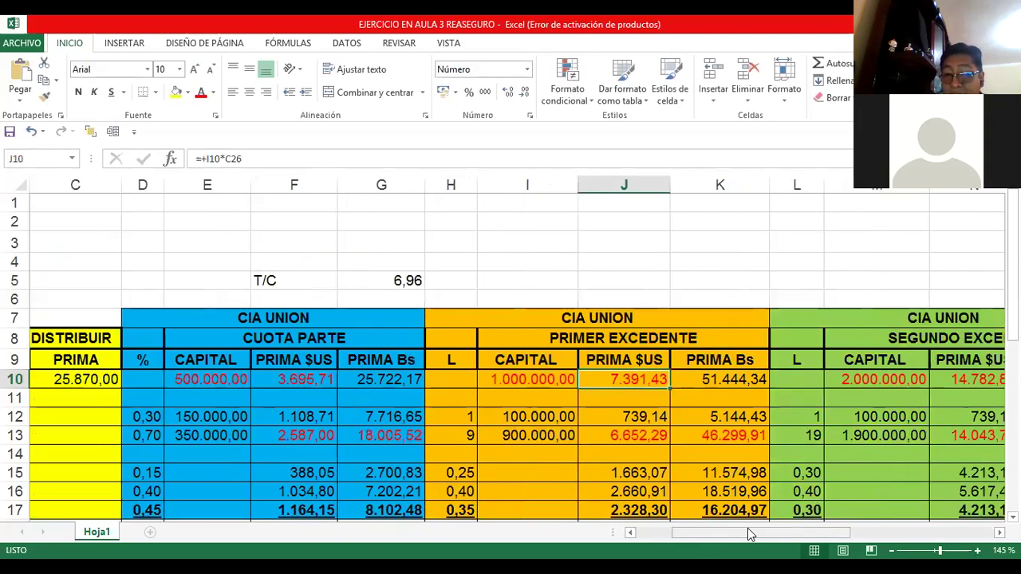
key("Left")
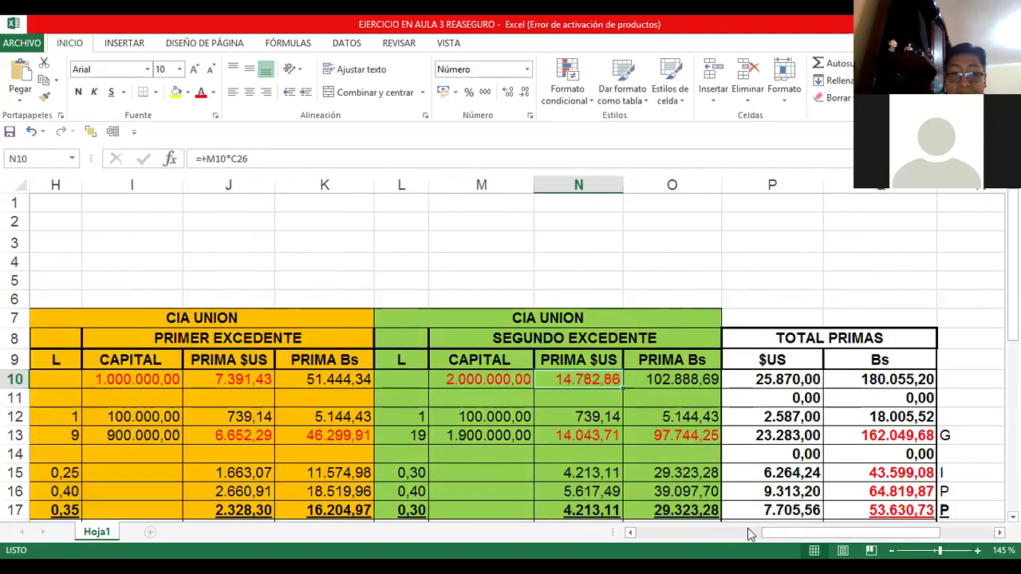
key("Left")
key("Right")
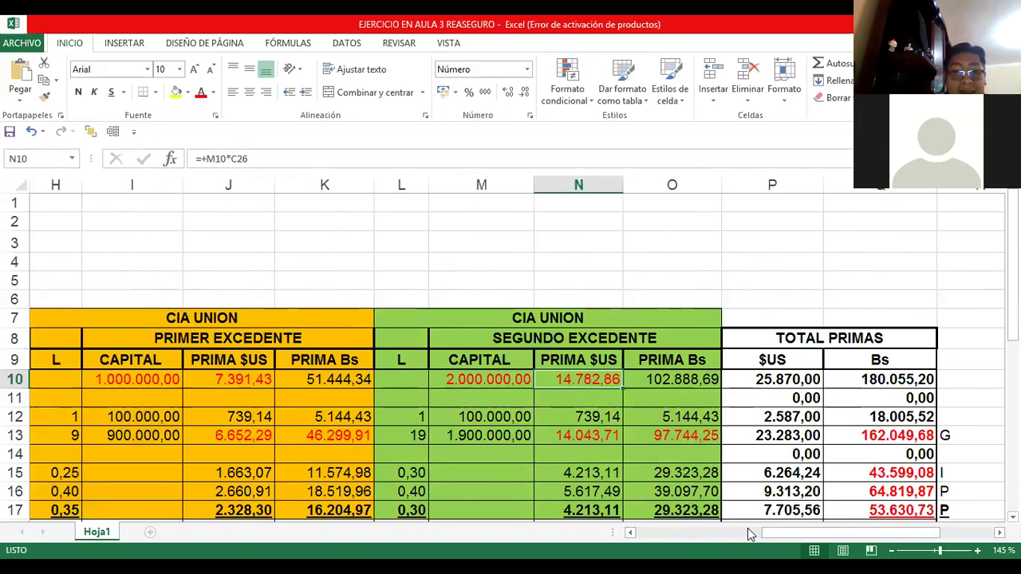
key("Left")
Review the IMPORTE BRUTO row from its label in A10 across the CUOTA PARTE premiums to the PRIMER EXCEDENTE premium in J10.
key("Home")
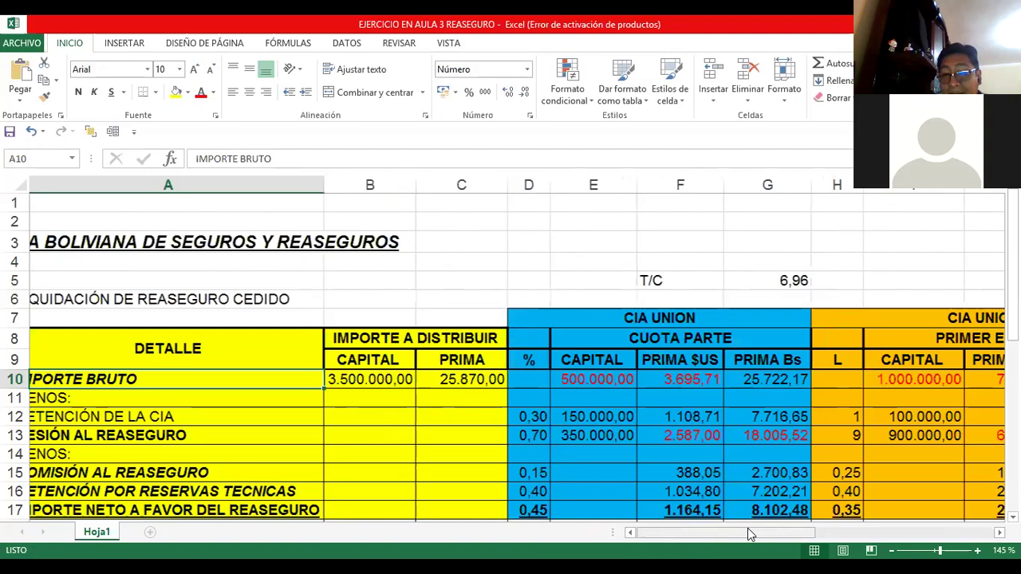
key("Right")
key("Right")
key("Right")
key("Right")
key("Right")
key("Right")
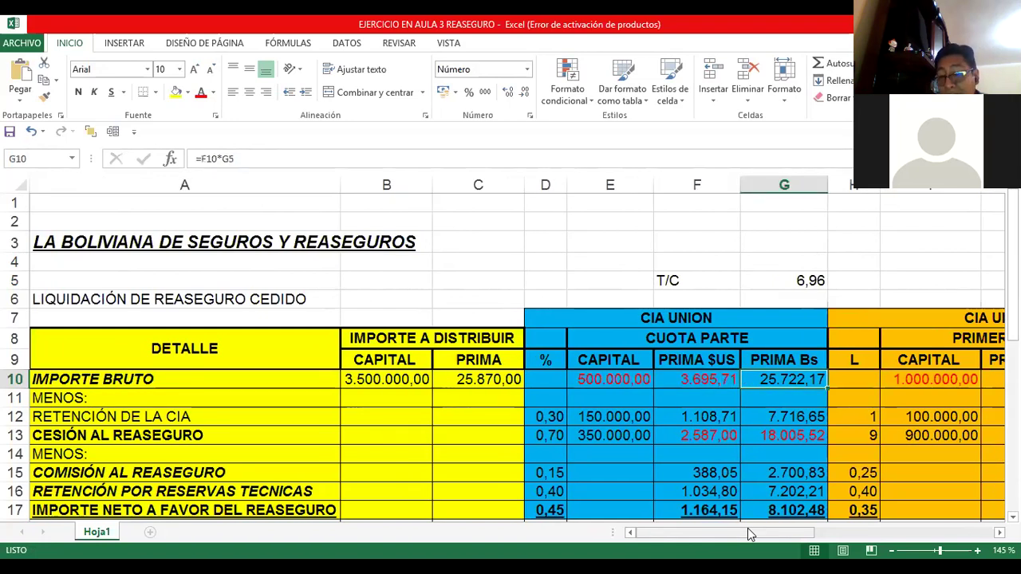
scroll(748, 528, "right", 1)
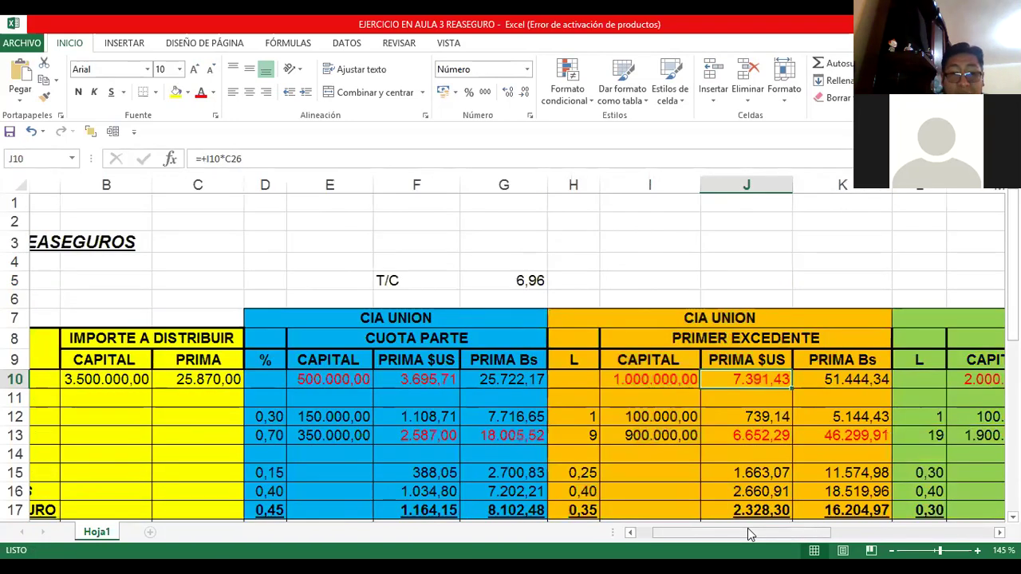
Locate the RETENCIÓN DE LA CIA row by its CUOTA PARTE percentage in D12 and label in A12.
key("Down")
key("Down")
key("Left")
key("Left")
key("Left")
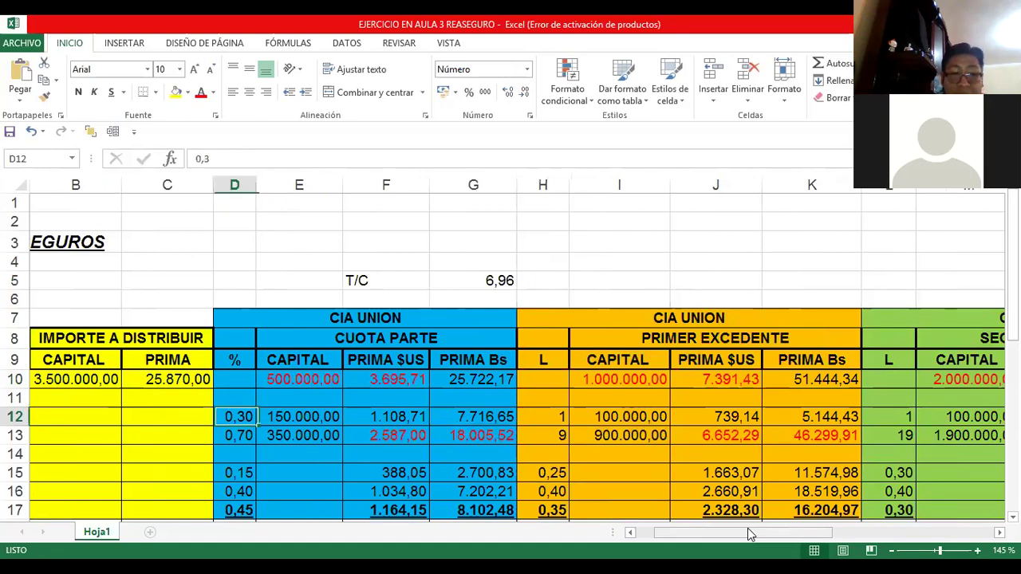
key("Home")
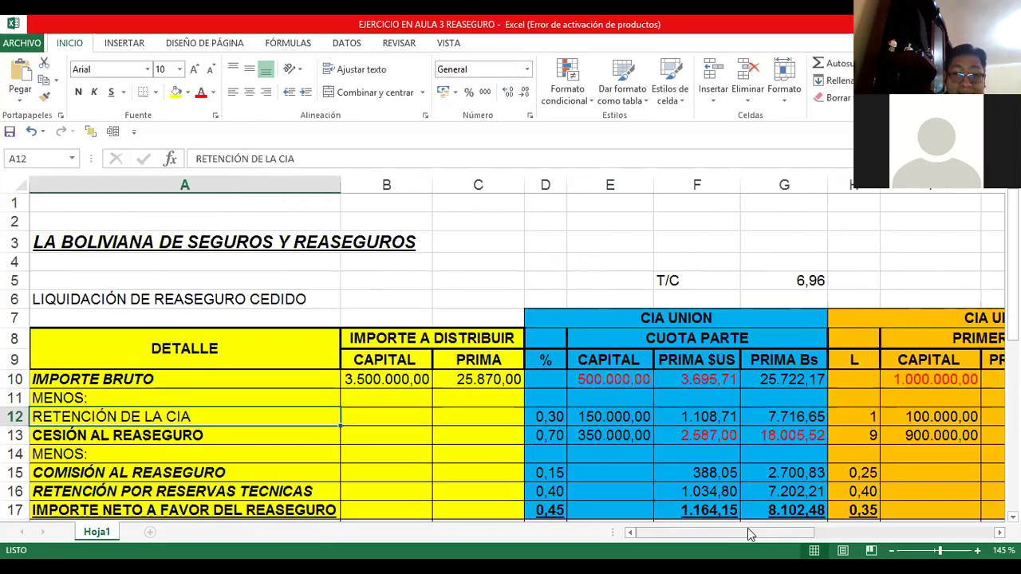
Read down the deduction labels to IMPORTE NETO A FAVOR DEL REASEGURO and inspect its CUOTA PARTE PRIMA Bs formula in G17.
key("Down")
key("Down")
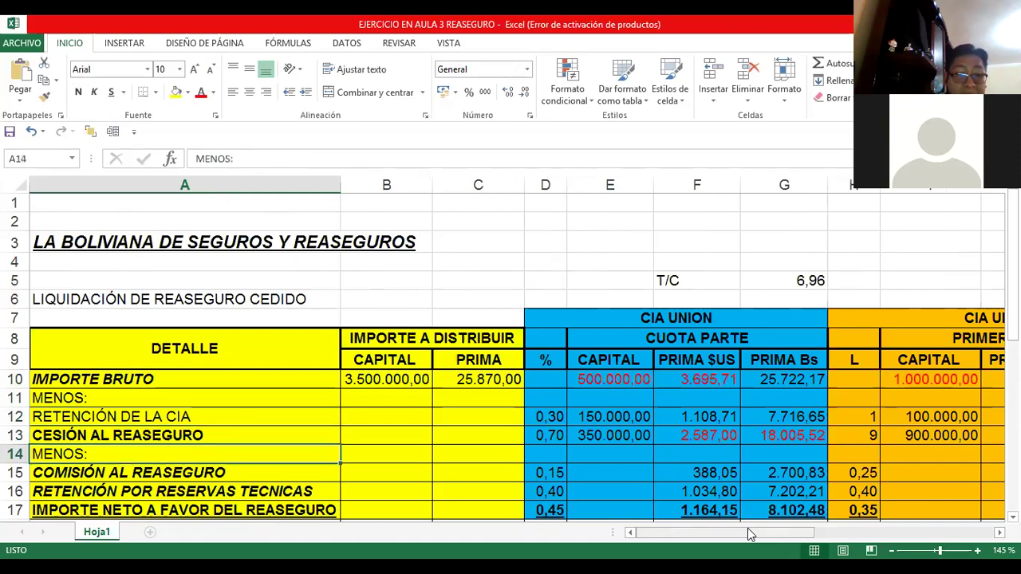
key("Down")
key("Down")
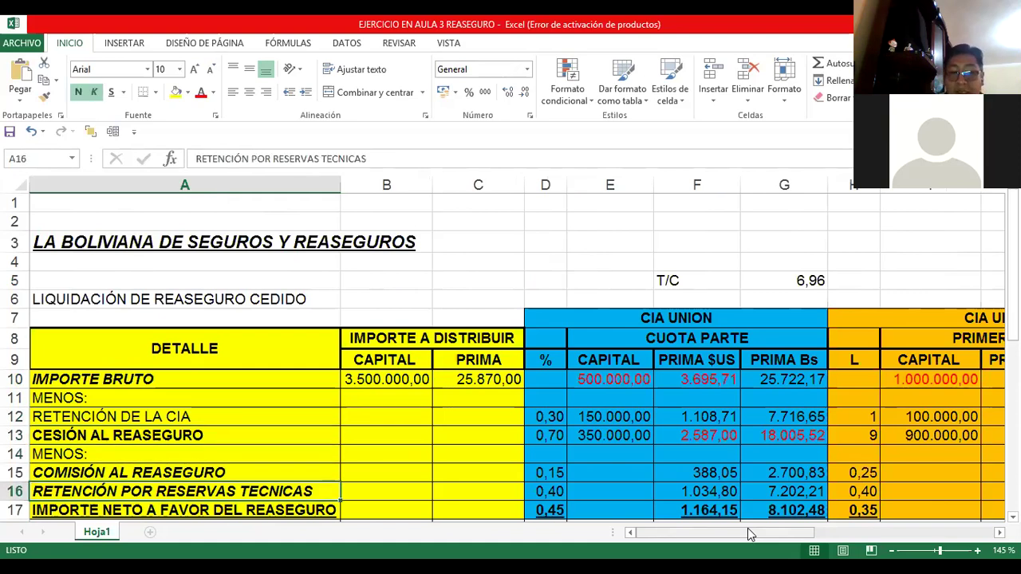
key("Down")
key("Right")
key("Right")
key("Right")
key("Right")
key("Right")
key("Right")
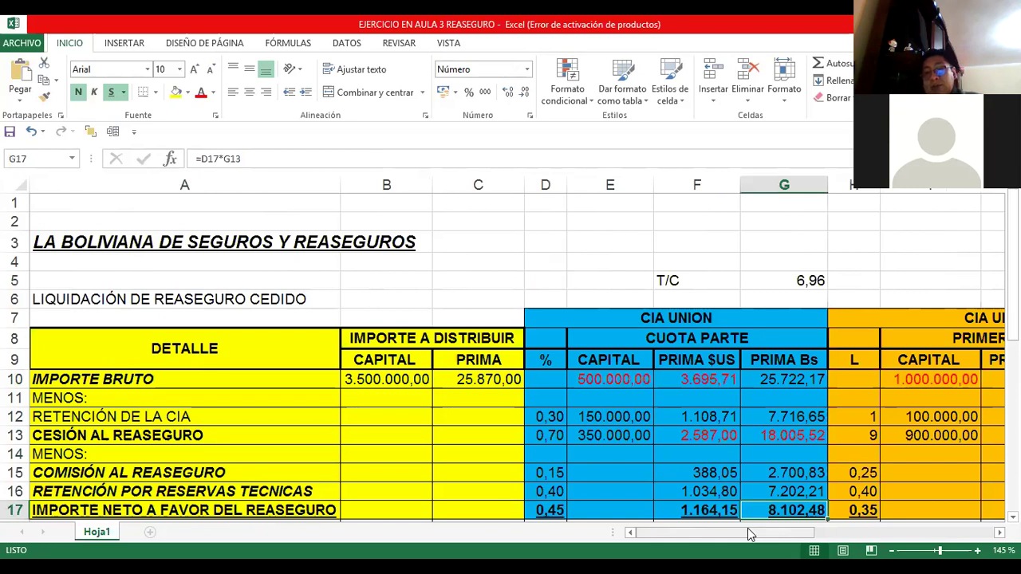
Inspect the CESIÓN AL REASEGURO PRIMA Bs formula in G13 and the RETENCIÓN DE LA CIA PRIMA $US formula in F12.
key("Up")
key("Up")
key("Up")
key("Up")
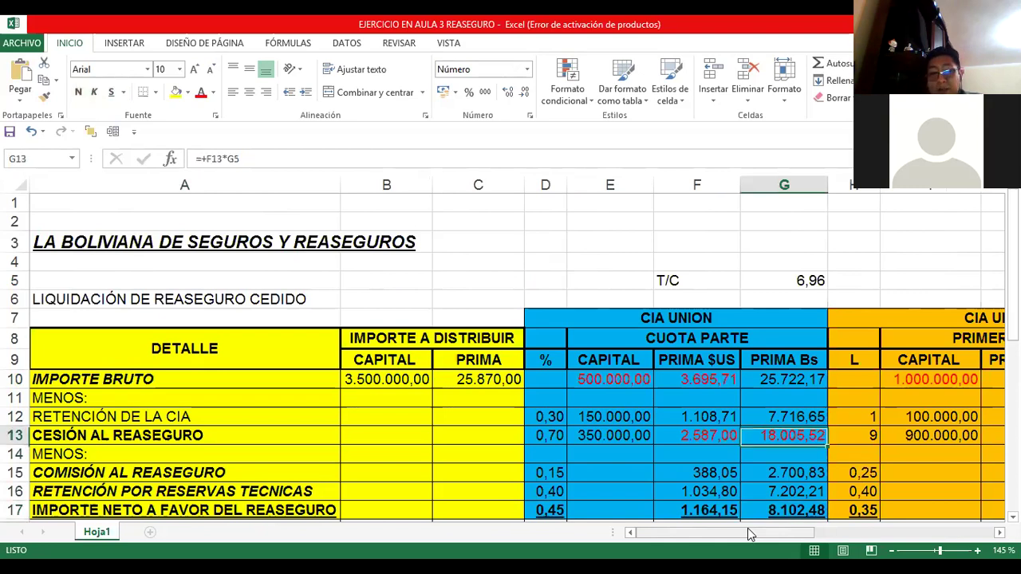
key("Up")
key("Left")
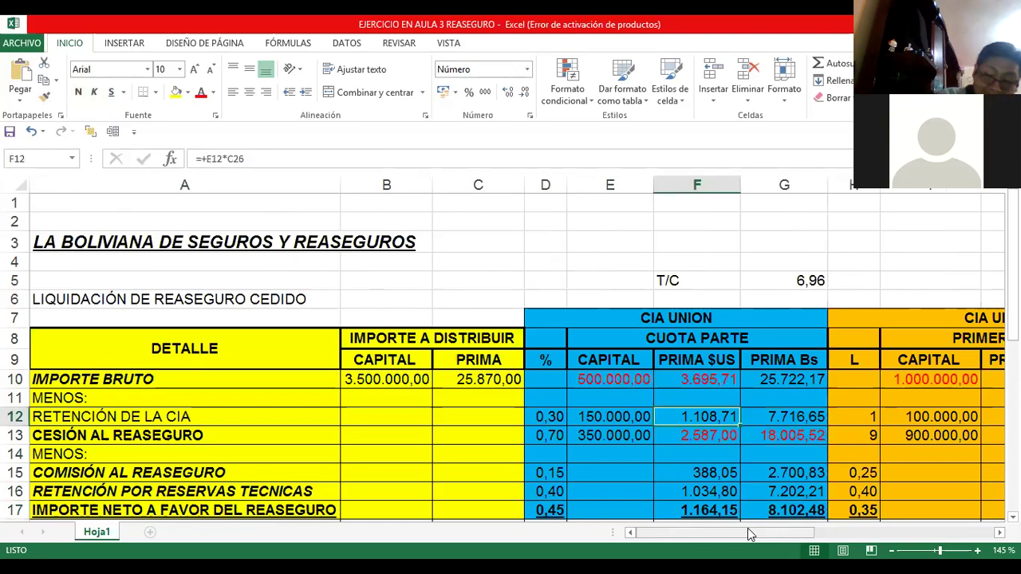